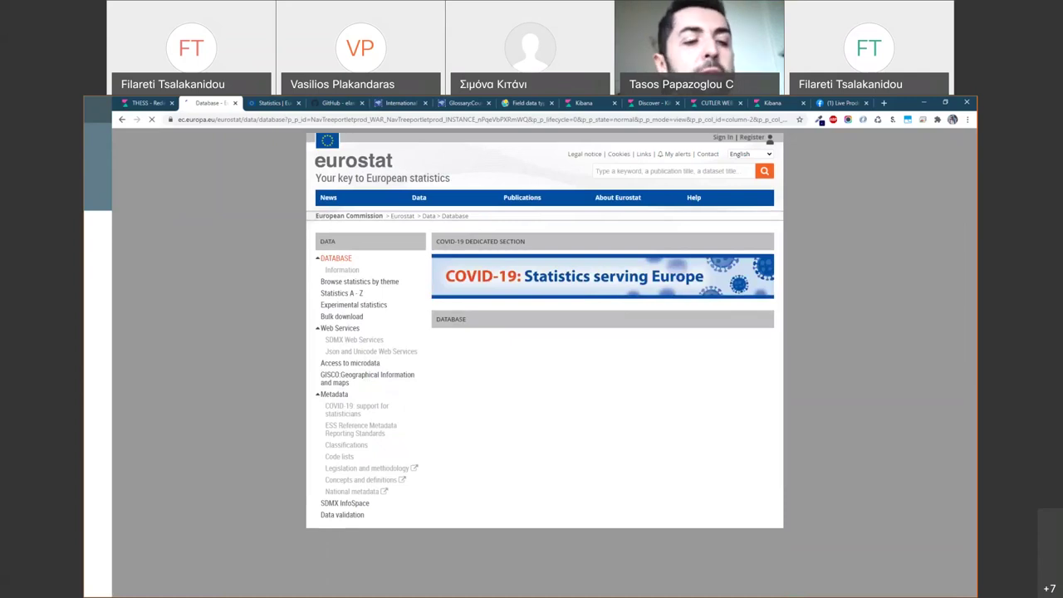
# Switch to the PowerPoint slide show and advance to the EUROSTAT data slide.
pyautogui.hotkey('alt', 'Tab')
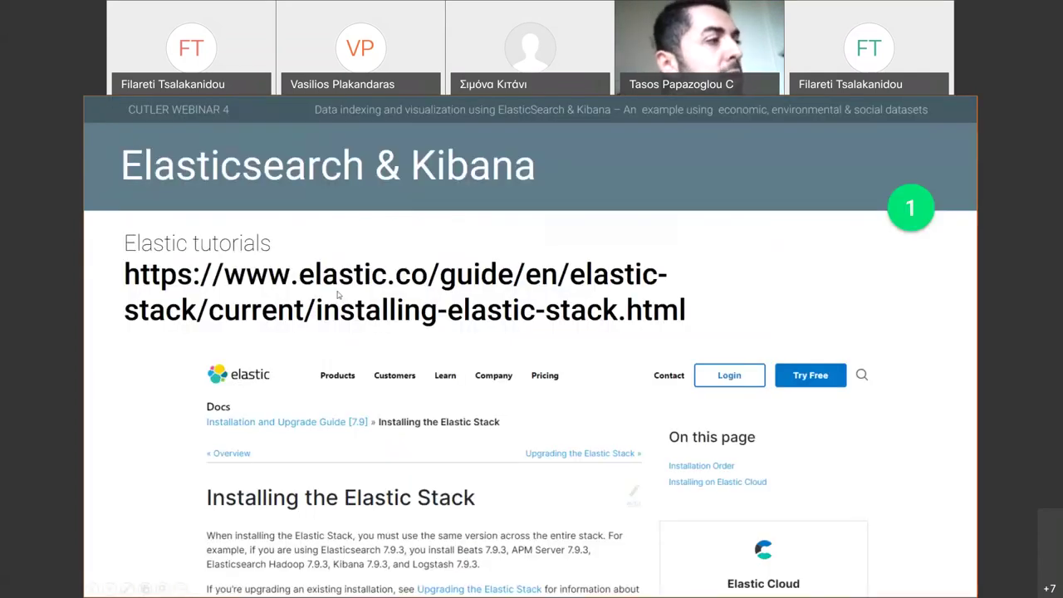
pyautogui.press('Right')
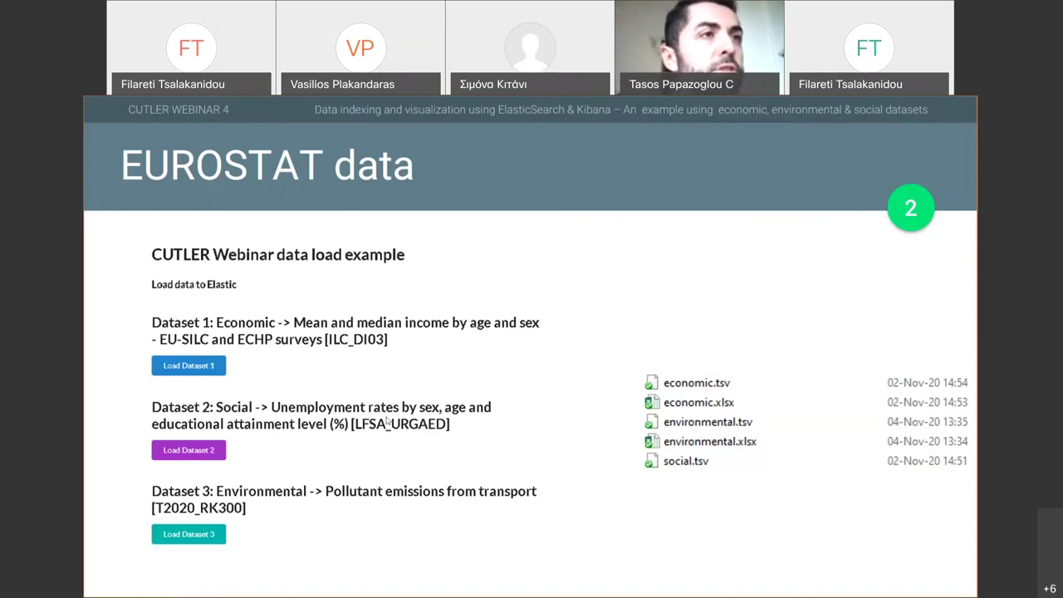
# Switch to Chrome and examine the Eurostat table for the Pollutant emissions from transport dataset.
pyautogui.hotkey('alt', 'Tab')
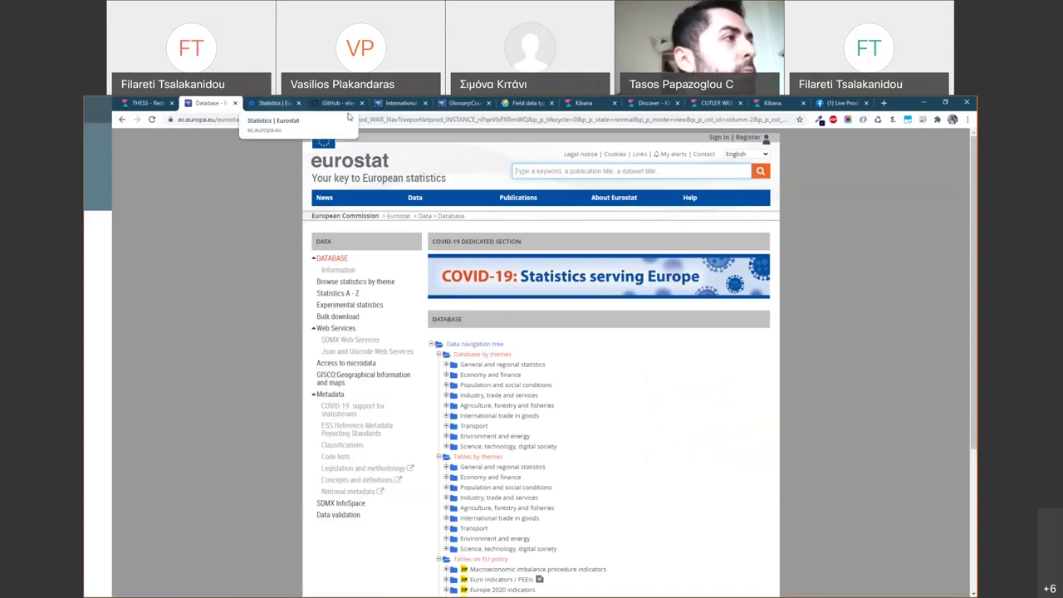
pyautogui.click(269, 105)
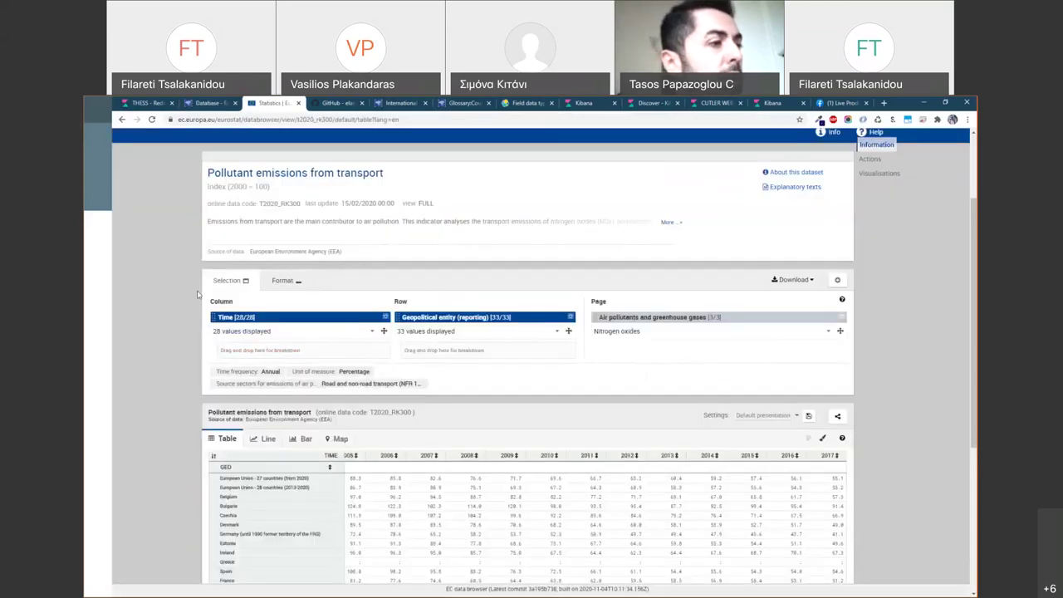
pyautogui.scroll(-3, 170, 266)
pyautogui.scroll(-3, 167, 263)
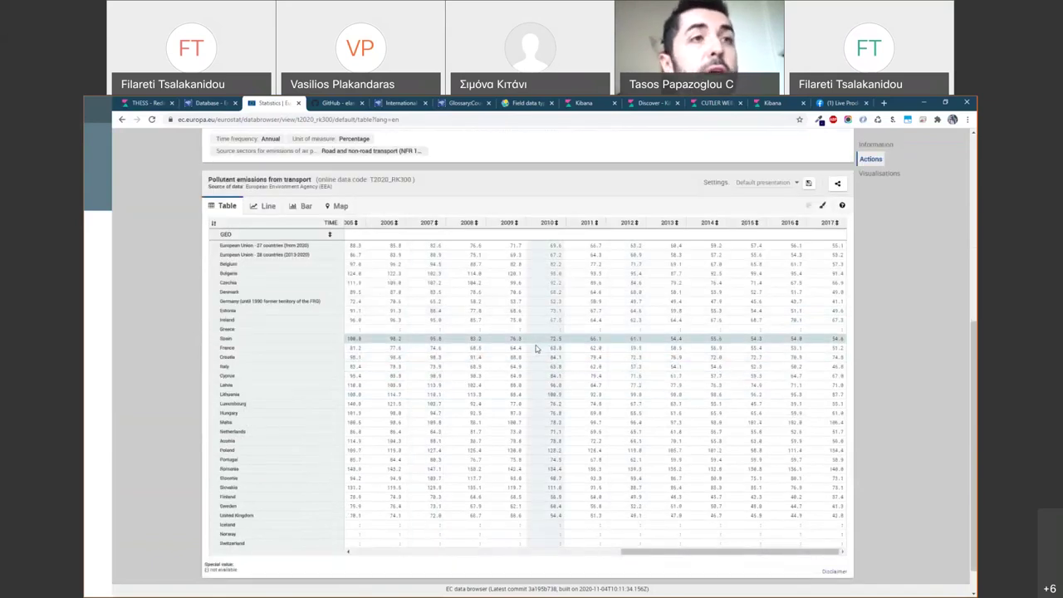
pyautogui.scroll(5, 536, 349)
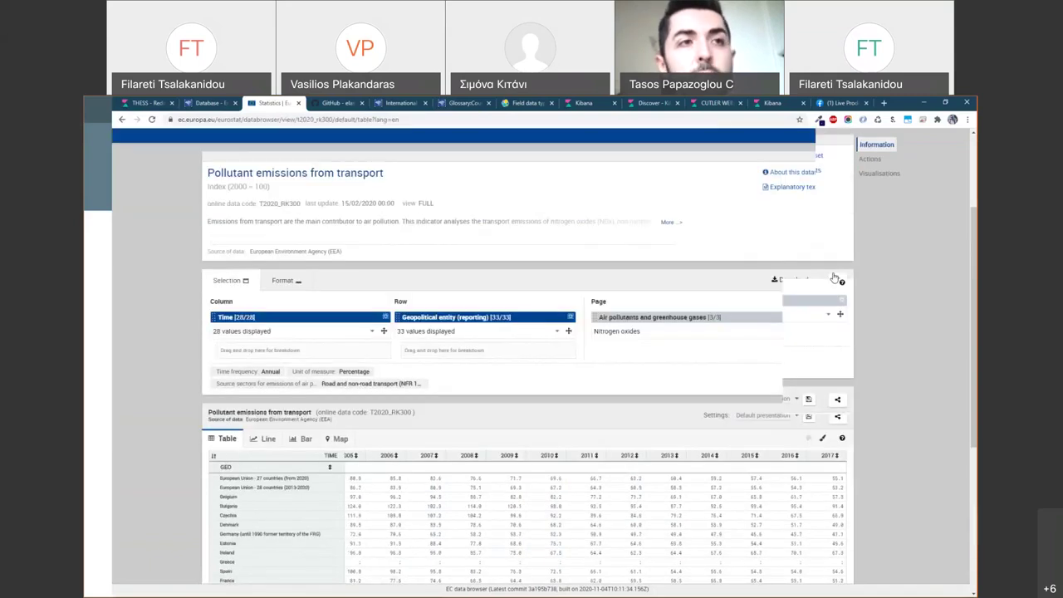
pyautogui.scroll(-1, 834, 278)
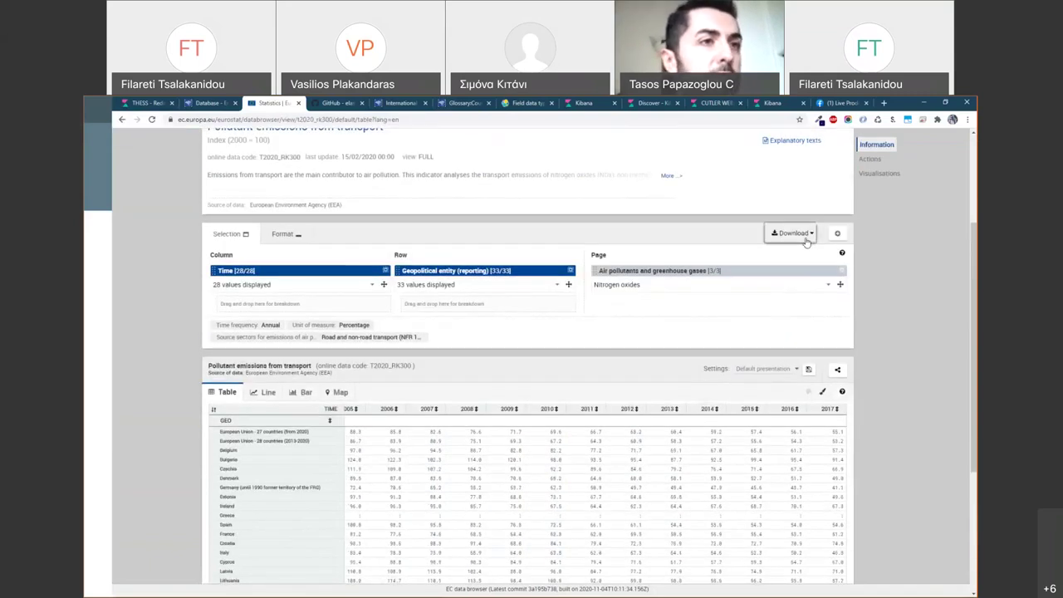
# Review the full set of format and download options for the pollutant emissions dataset, and close them without downloading.
pyautogui.click(802, 235)
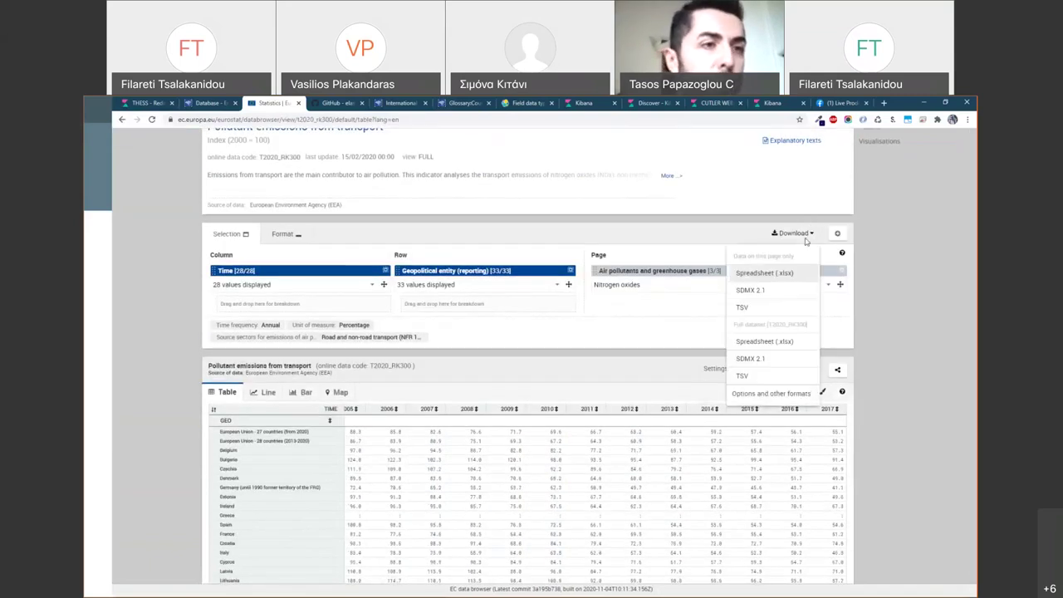
pyautogui.click(753, 396)
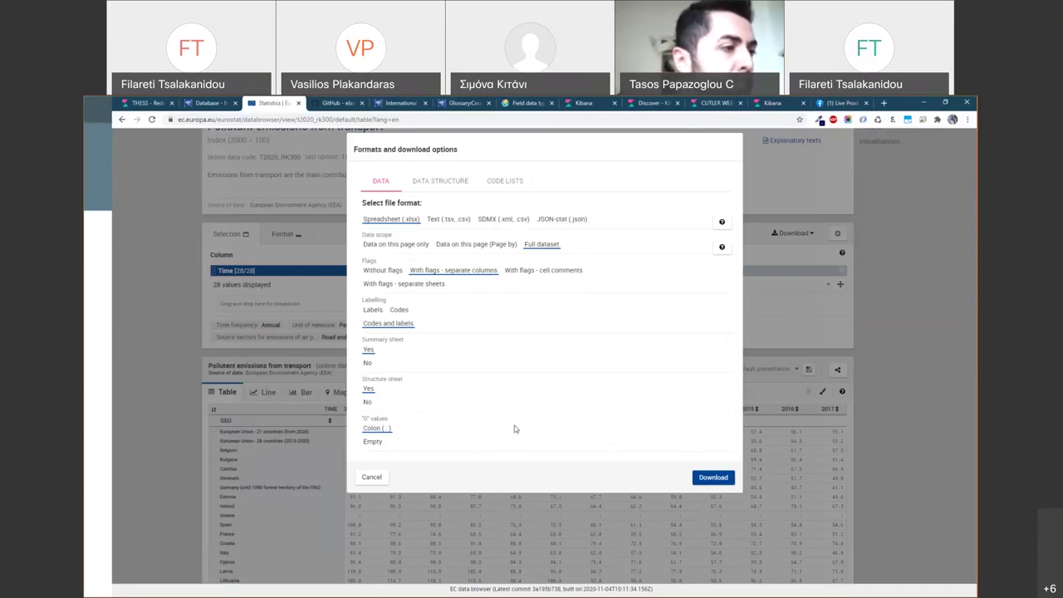
pyautogui.click(372, 479)
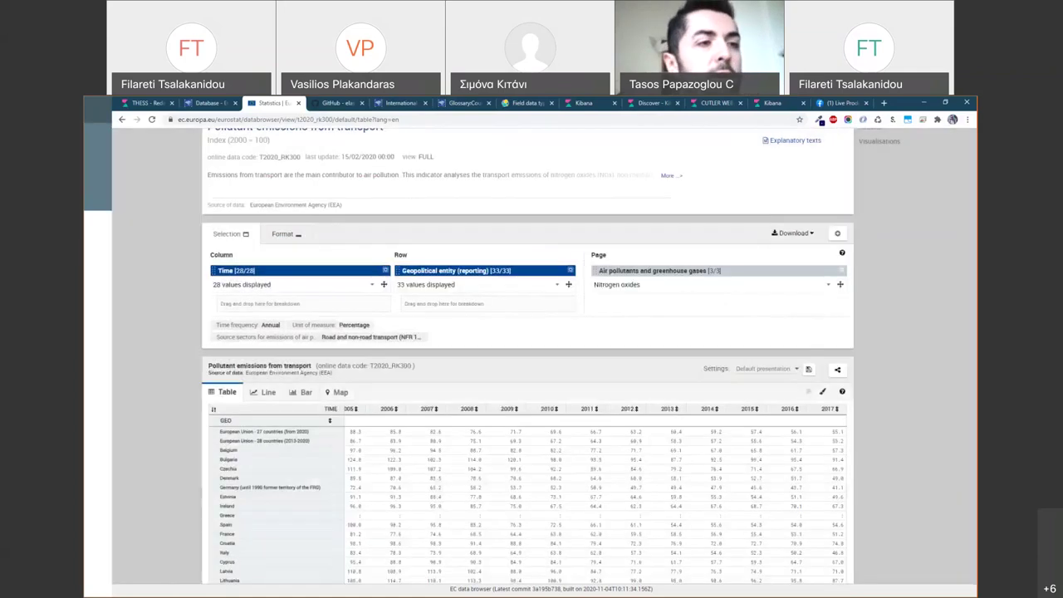
# Return to the presentation in PowerPoint, and switch to Chrome to bring up the Kibana home page.
pyautogui.hotkey('alt', 'Tab')
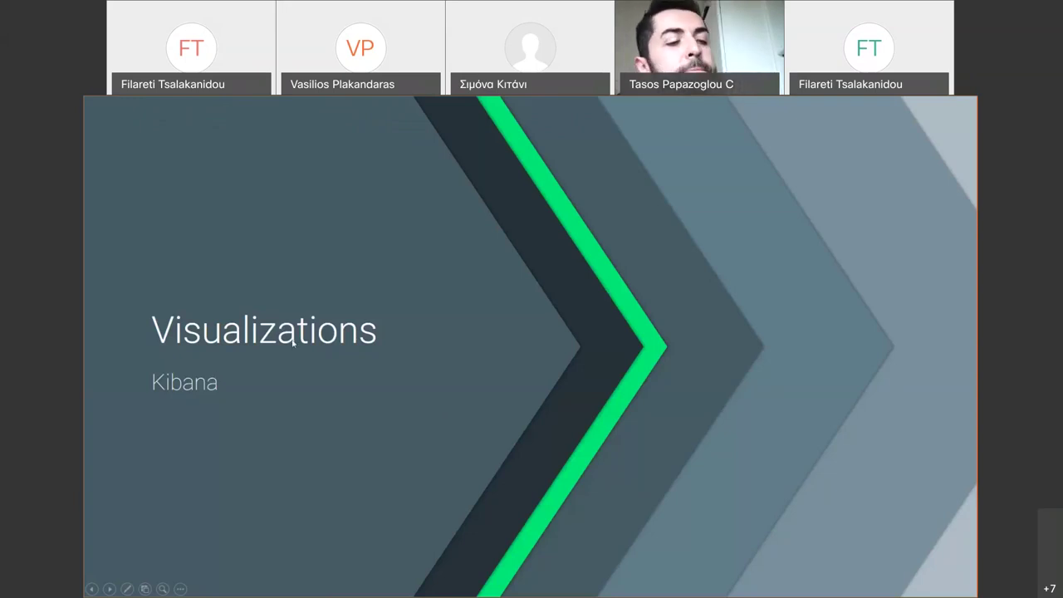
pyautogui.press('Left')
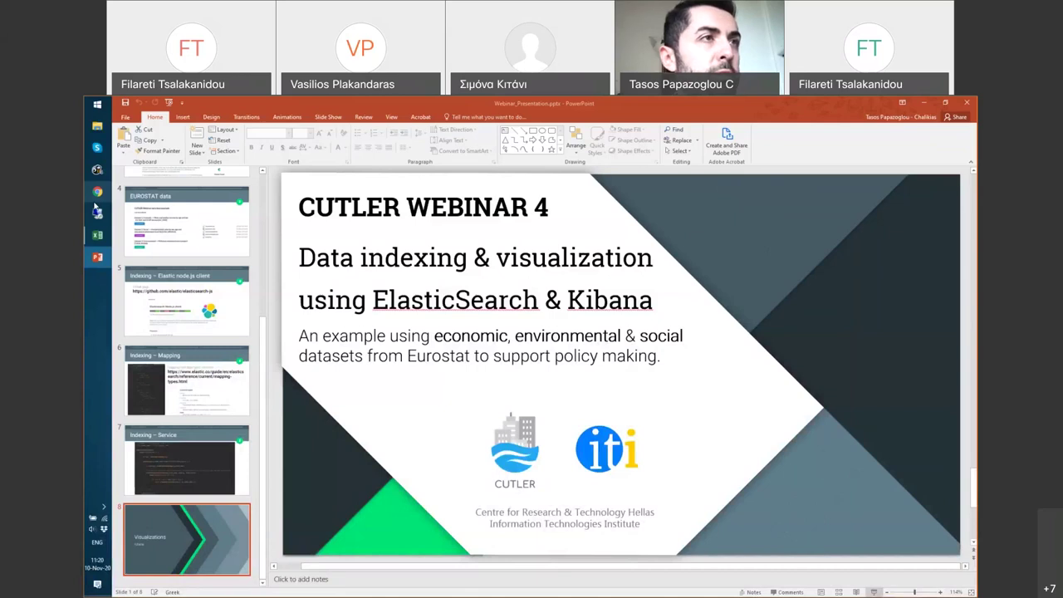
pyautogui.click(97, 192)
pyautogui.click(651, 103)
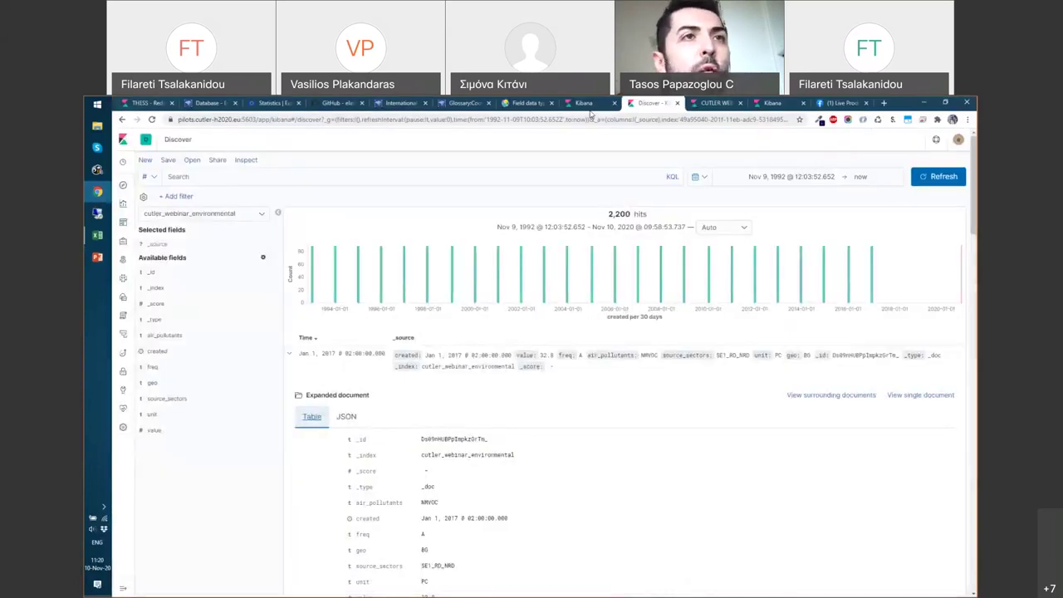
pyautogui.click(587, 104)
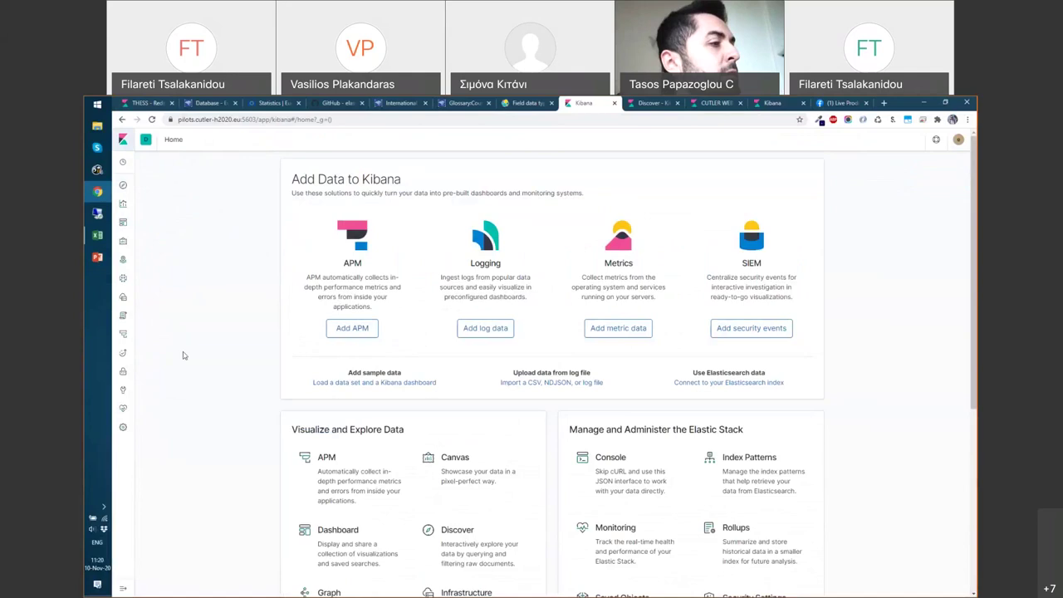
# Search the Elasticsearch indices in Kibana's Index Management for cutler_webinar_.
pyautogui.click(123, 429)
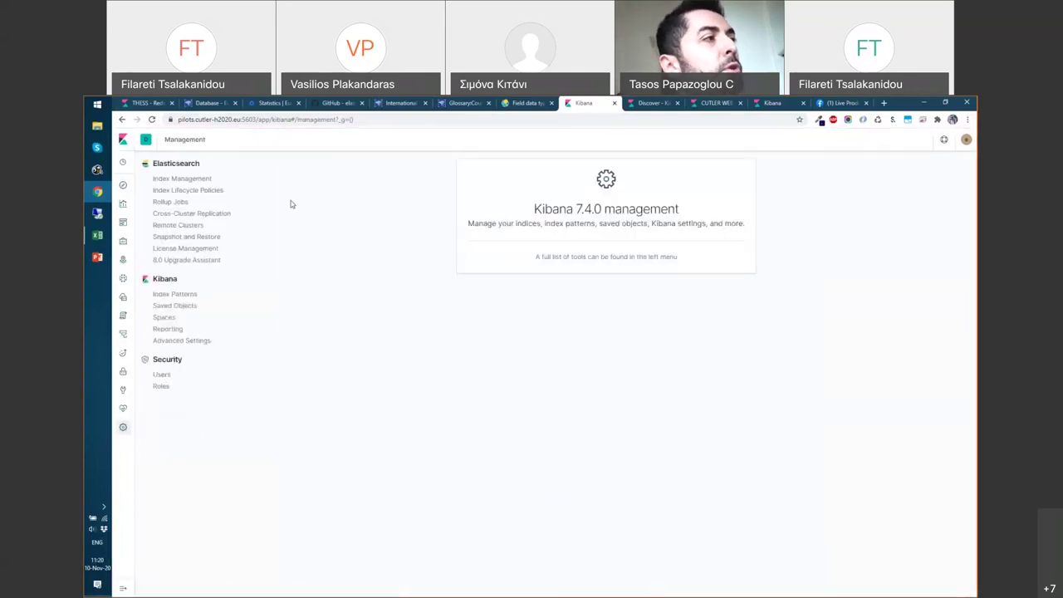
pyautogui.click(182, 181)
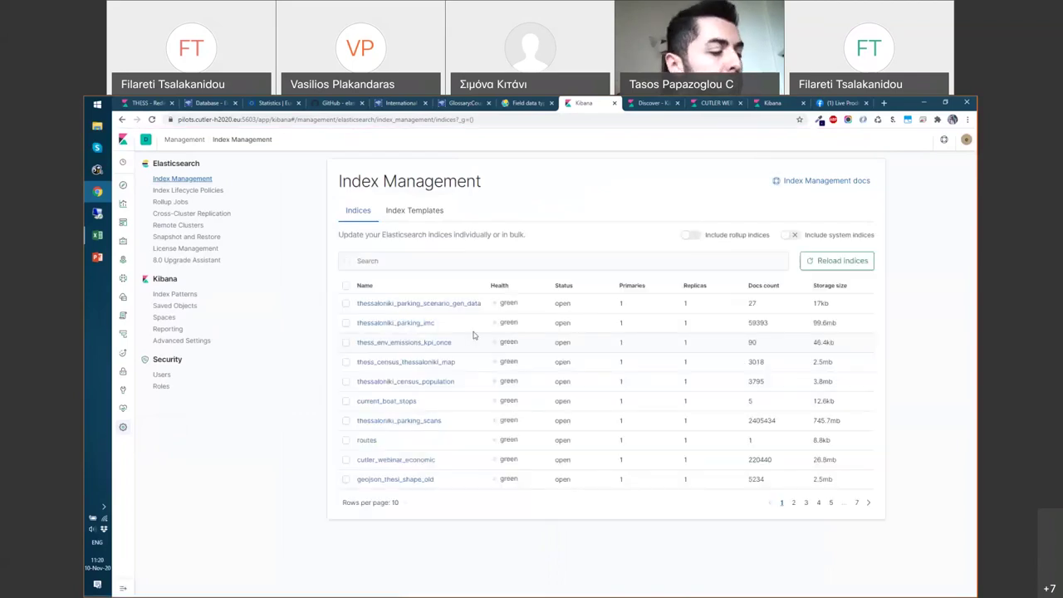
pyautogui.click(470, 261)
pyautogui.write('cu')
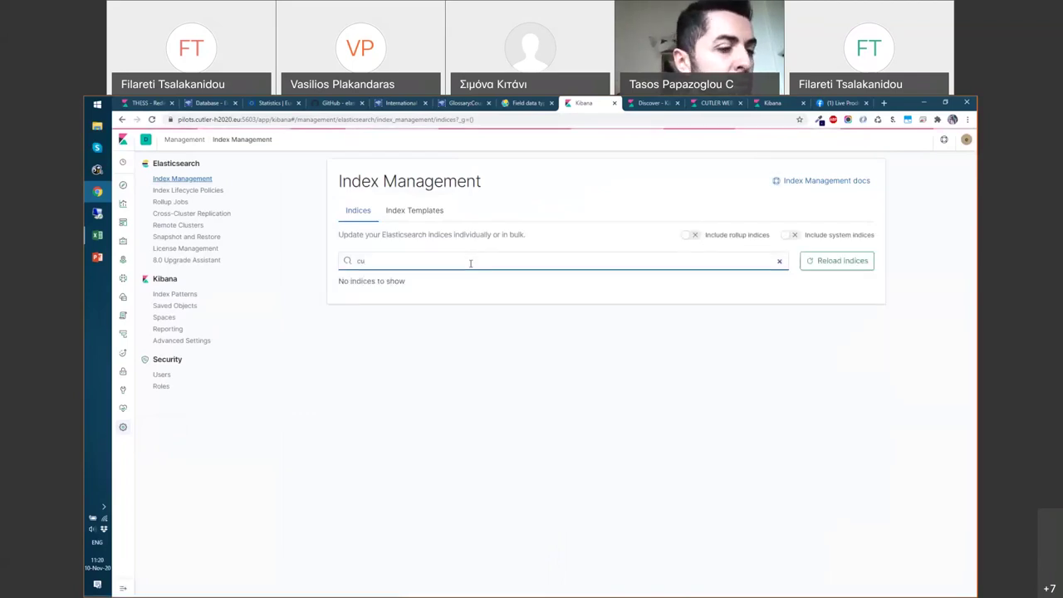
pyautogui.write('tler_w')
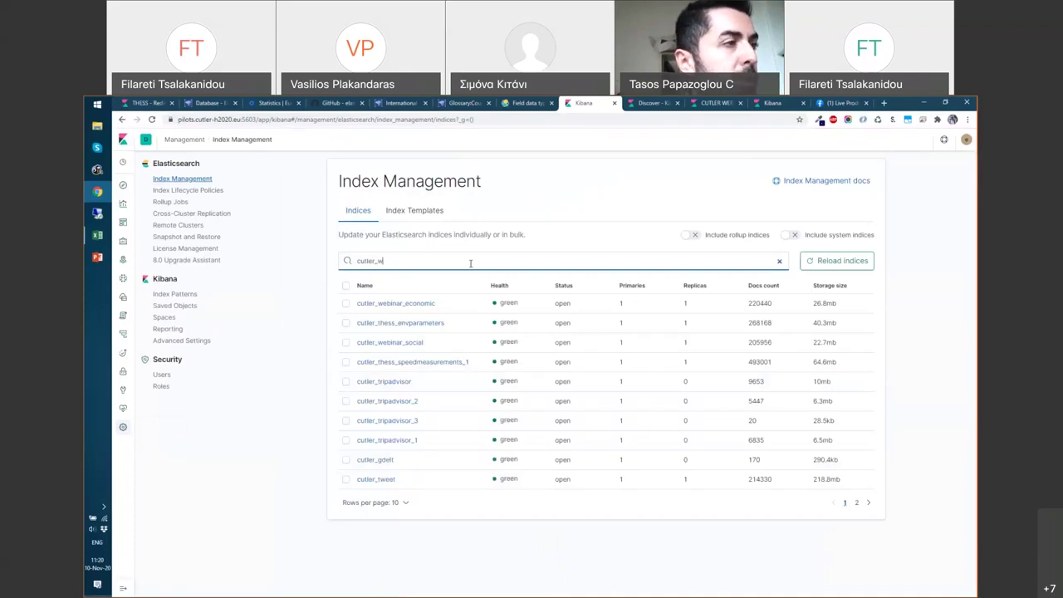
pyautogui.write('ebinar_')
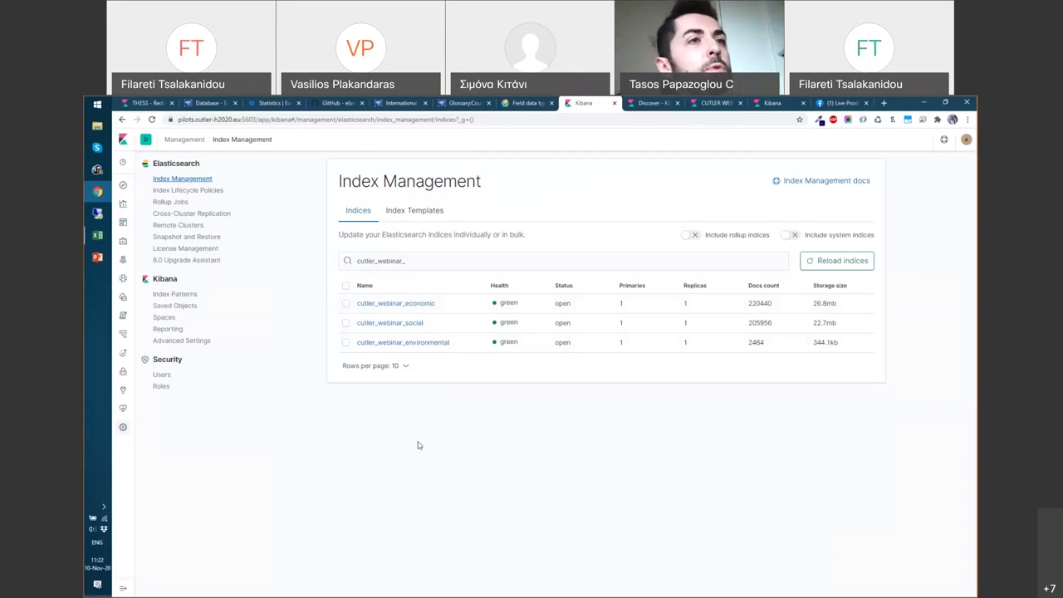
# Try to define a new Kibana index pattern named cutler_webinar_economic.
pyautogui.click(175, 296)
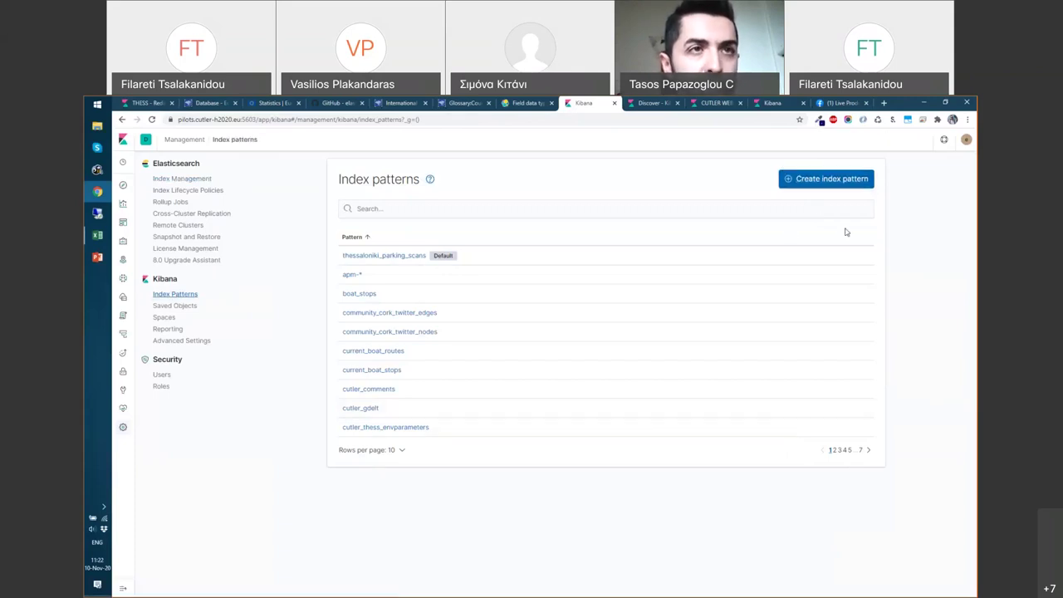
pyautogui.click(820, 182)
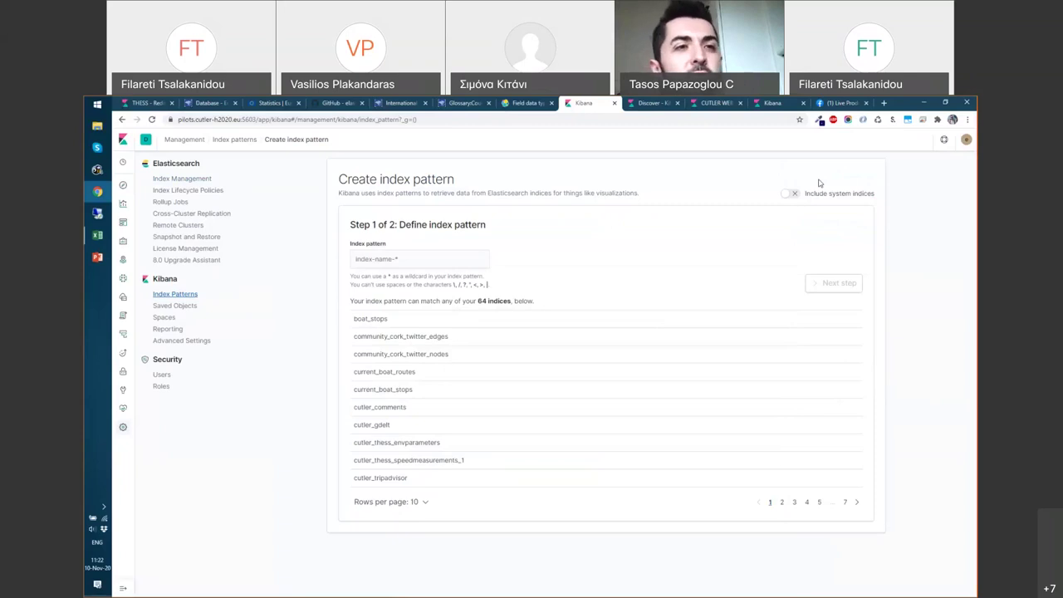
pyautogui.click(436, 260)
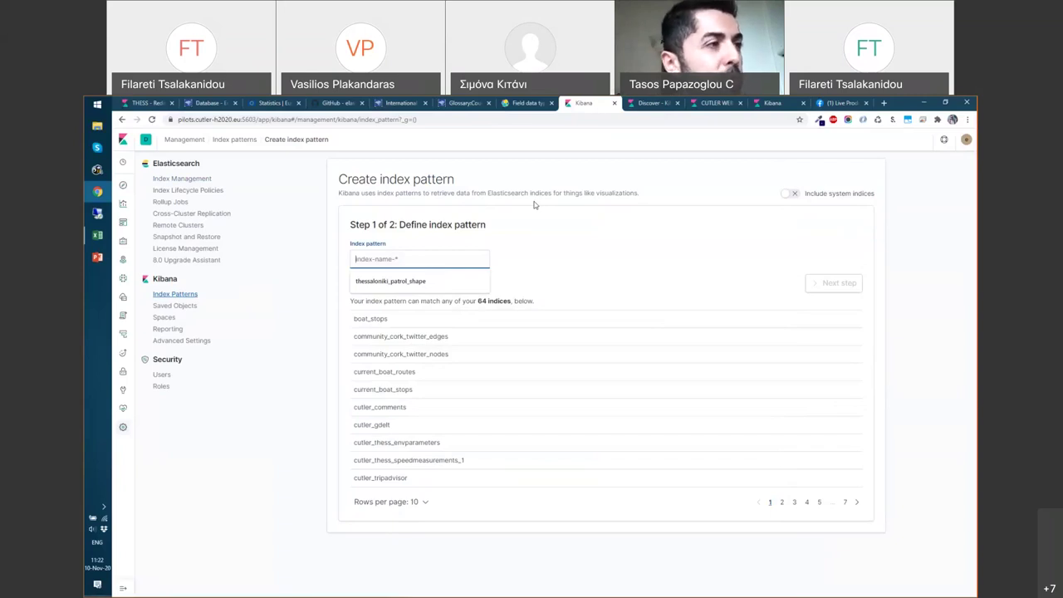
pyautogui.write('cutler_*')
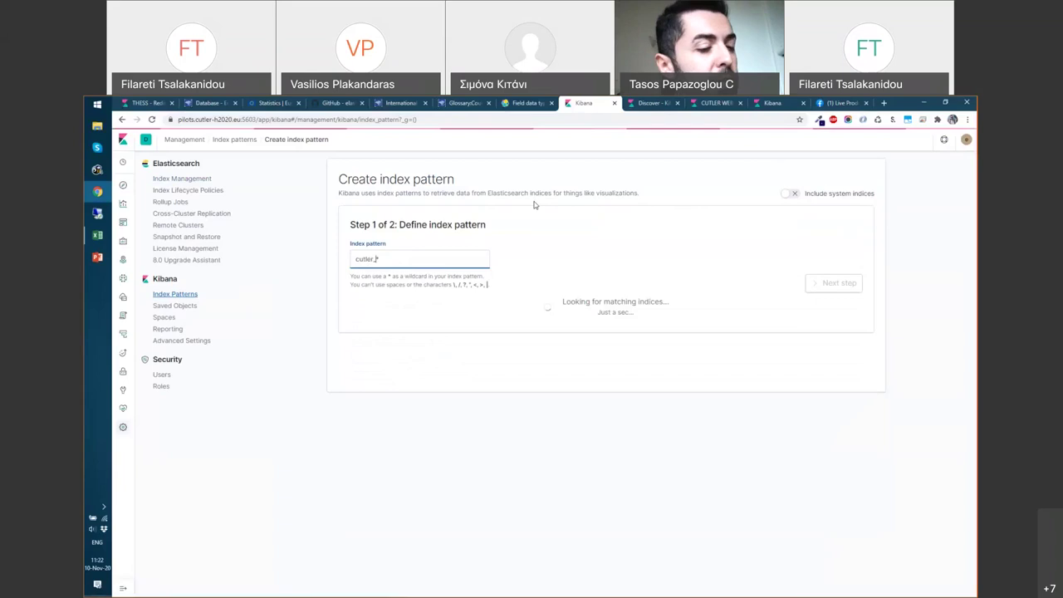
pyautogui.press('BackSpace')
pyautogui.write('webi')
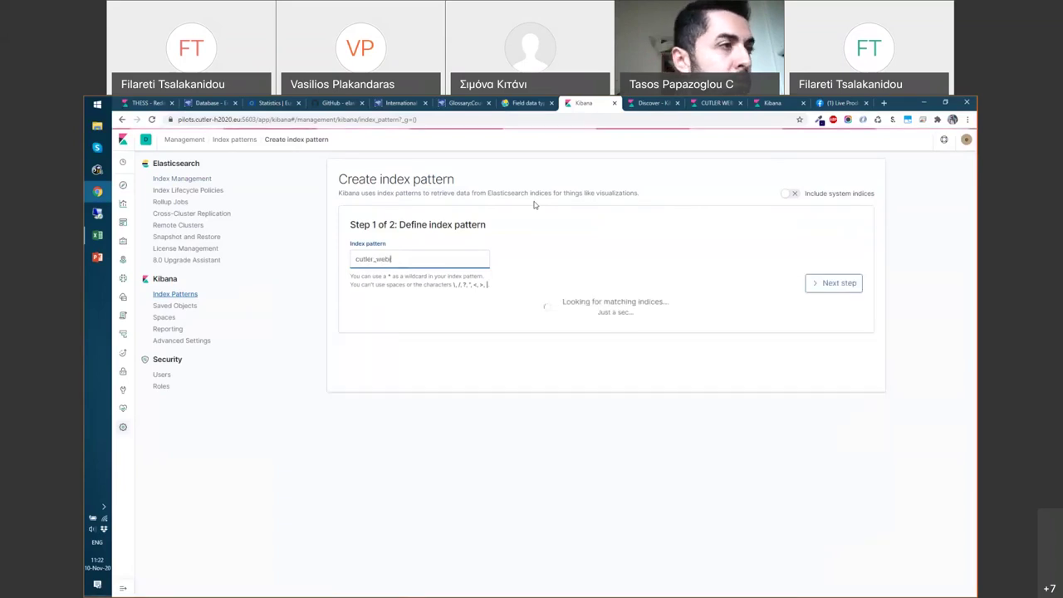
pyautogui.write('nar_')
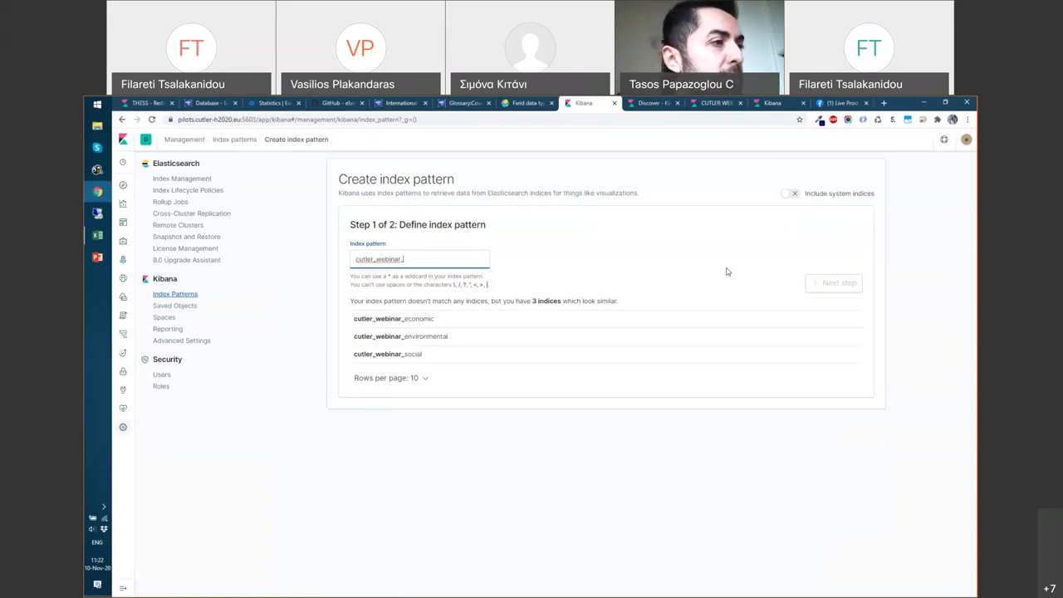
pyautogui.write('econ')
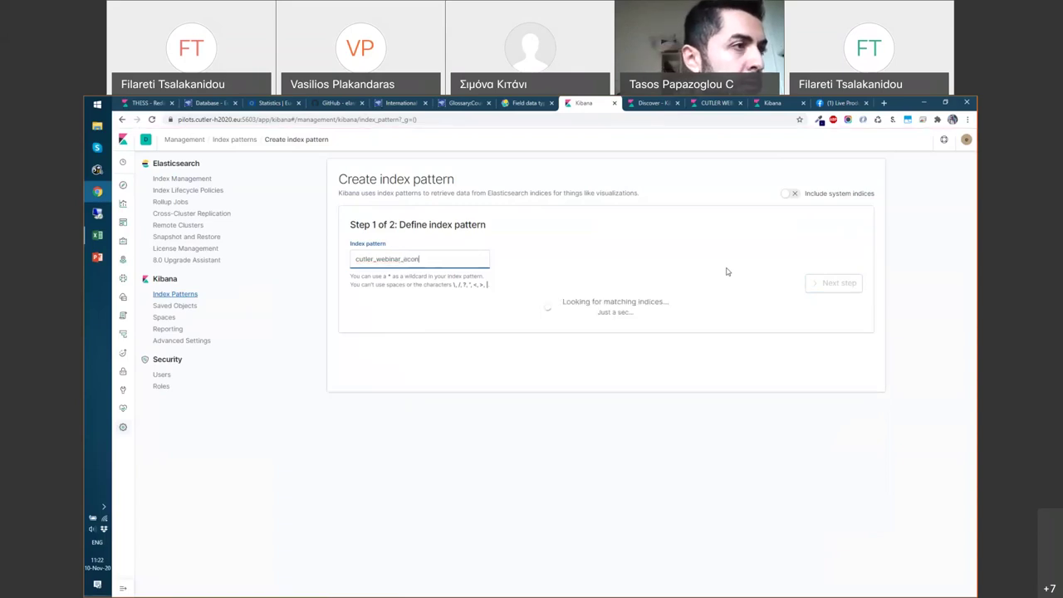
pyautogui.write('omic')
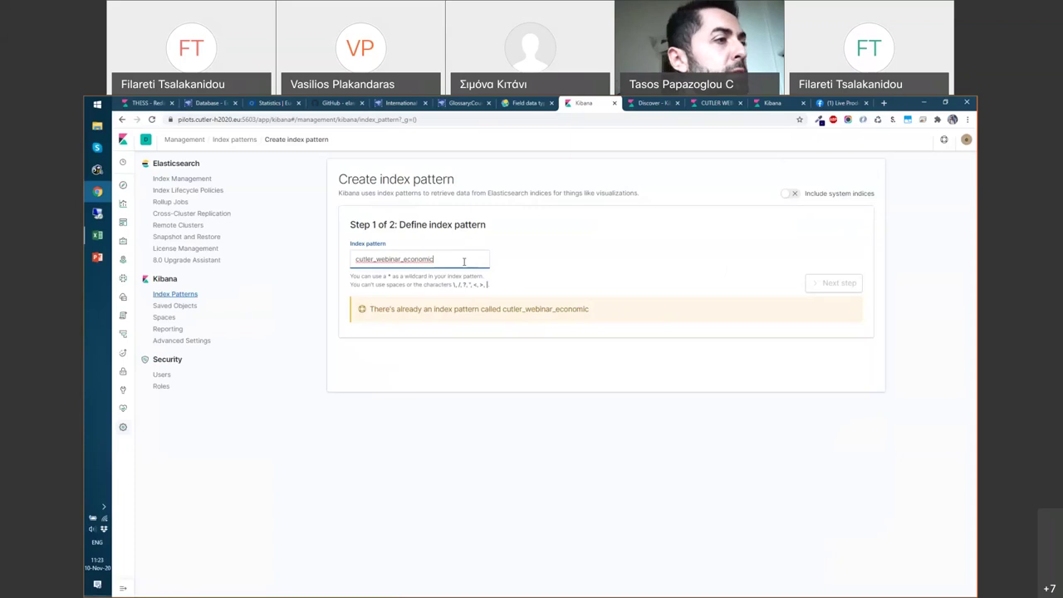
# Change the new index pattern's definition to the wildcard cutler_webinar*.
pyautogui.press('BackSpace')
pyautogui.press('BackSpace')
pyautogui.press('BackSpace')
pyautogui.press('BackSpace')
pyautogui.press('BackSpace')
pyautogui.press('BackSpace')
pyautogui.press('BackSpace')
pyautogui.press('BackSpace')
pyautogui.press('BackSpace')
pyautogui.write('*')
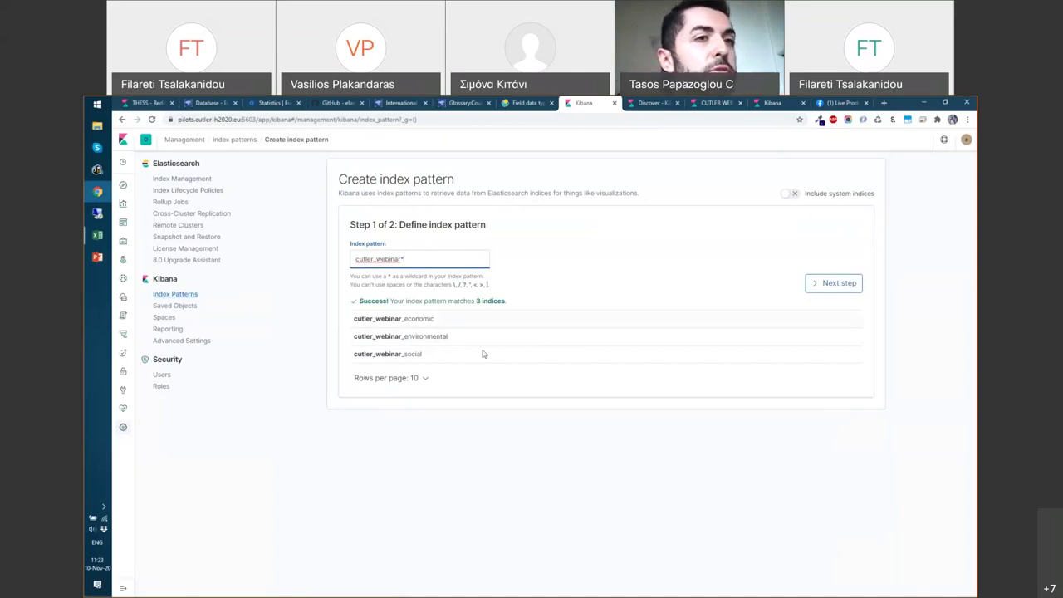
# Choose created as the time filter field for the cutler_webinar* pattern, and return to its definition without creating it.
pyautogui.click(833, 284)
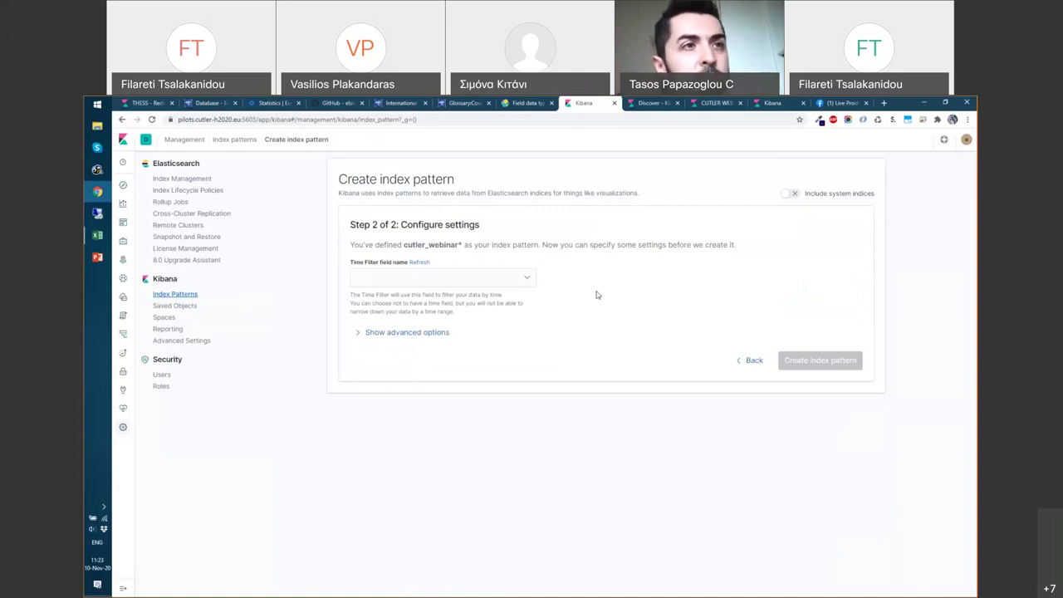
pyautogui.click(524, 279)
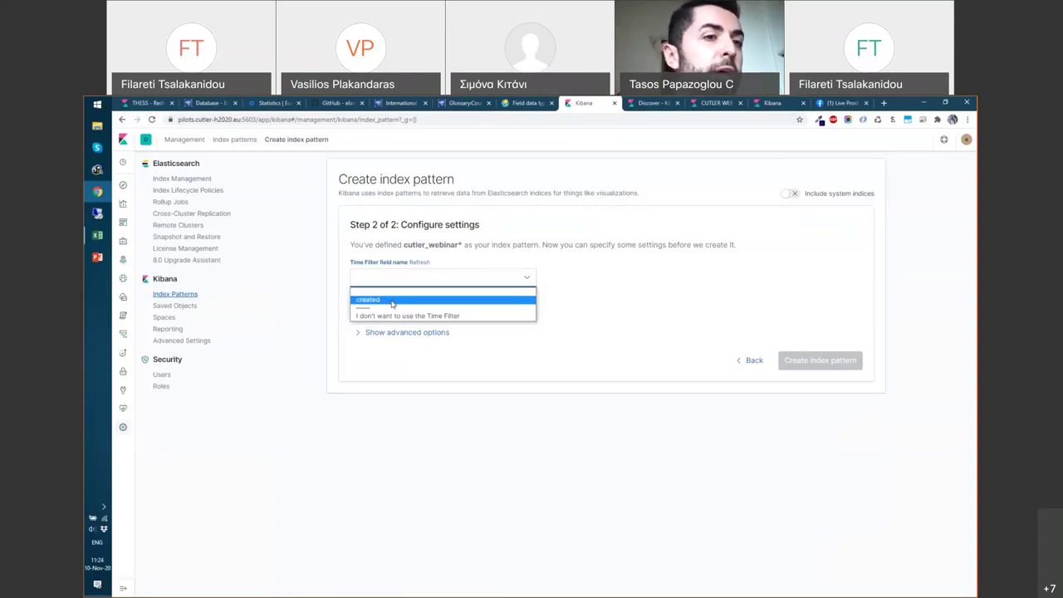
pyautogui.click(392, 301)
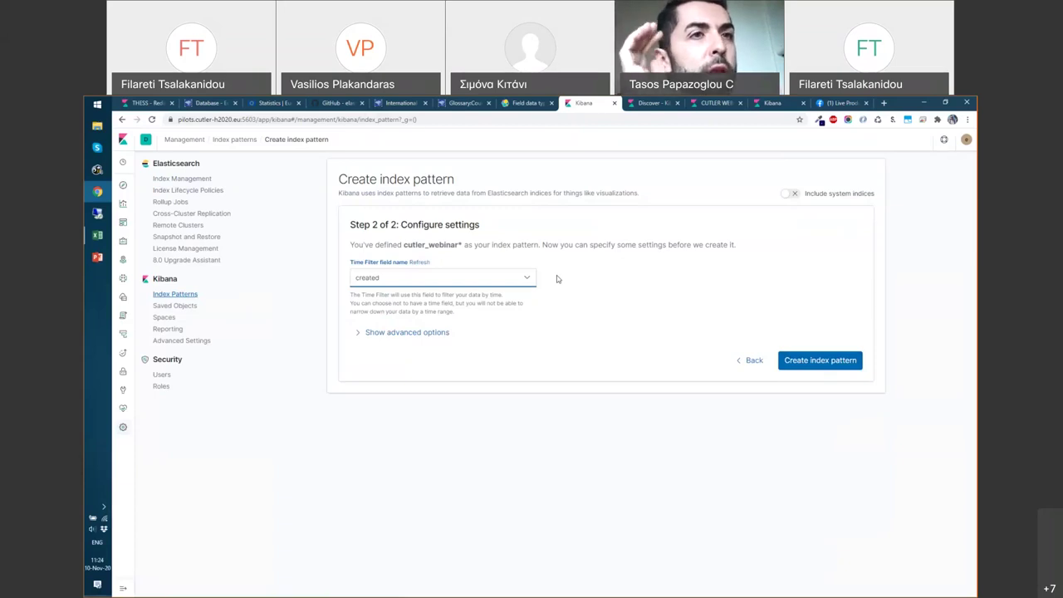
pyautogui.click(750, 360)
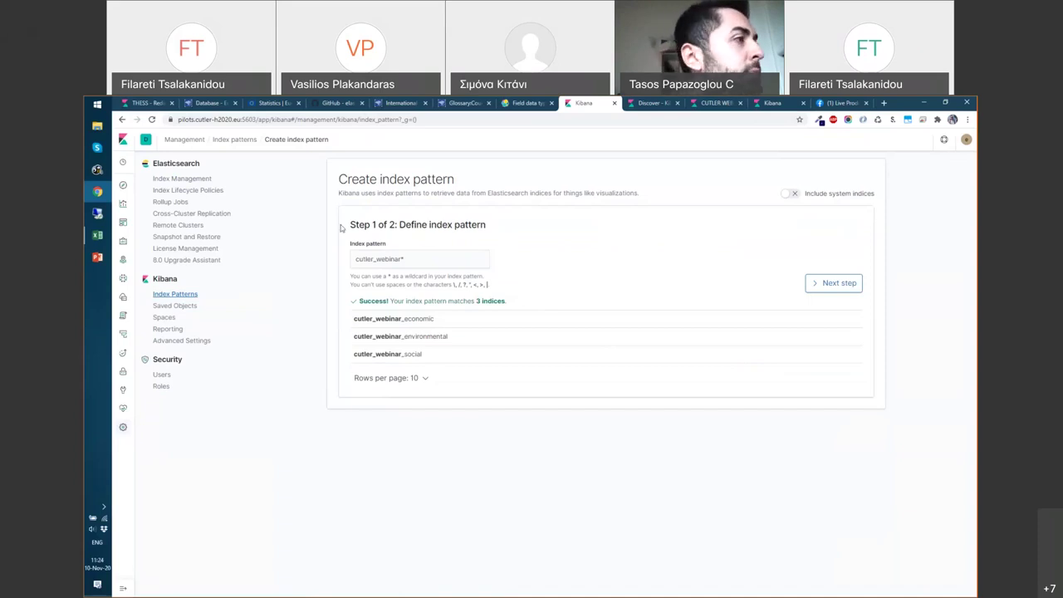
# Open Discover and choose the cutler_webinar_economic index pattern as the data to explore.
pyautogui.click(123, 187)
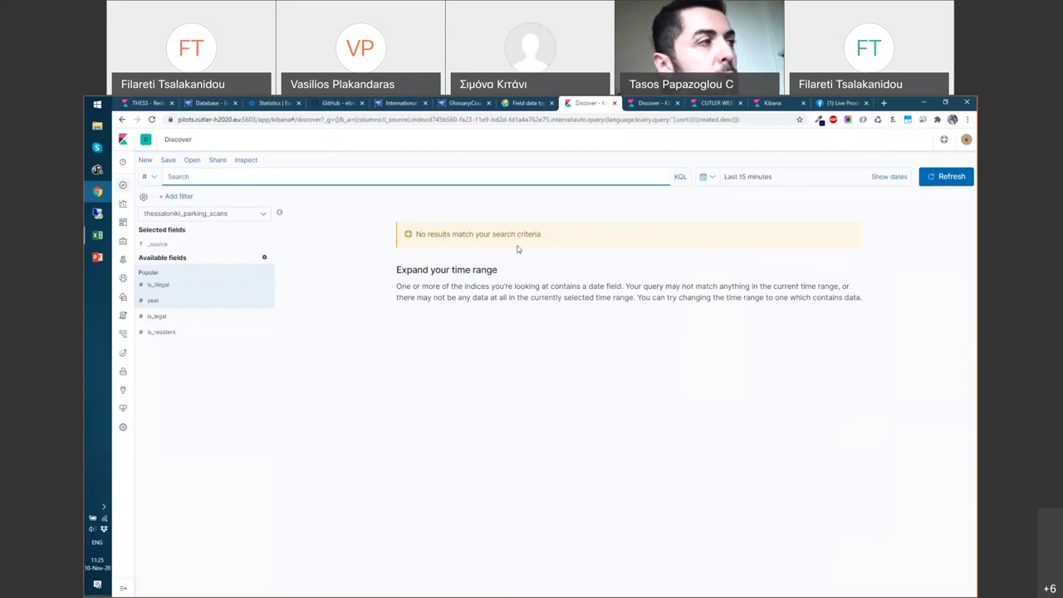
pyautogui.click(263, 216)
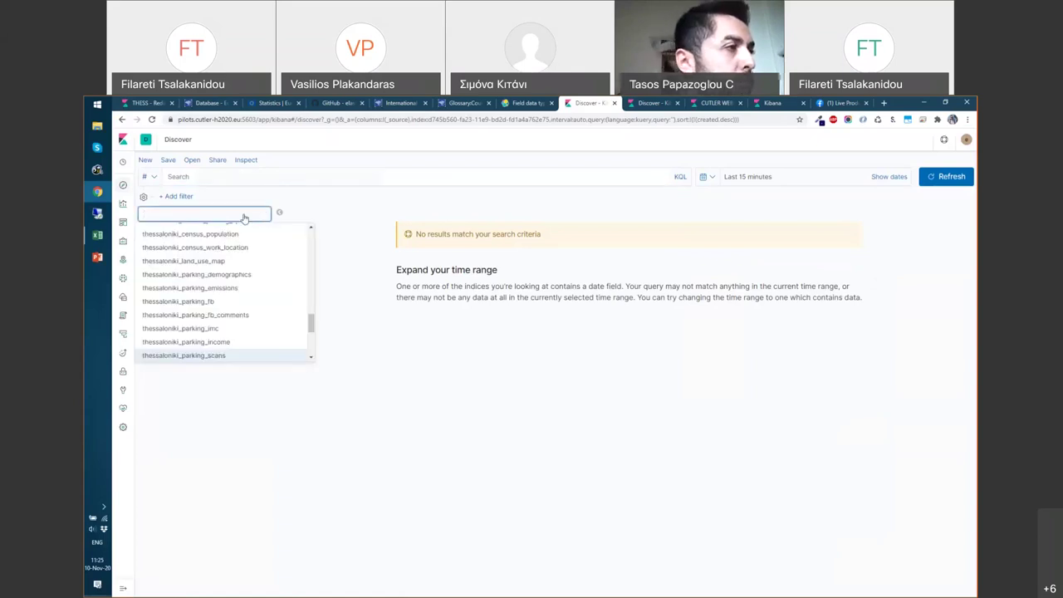
pyautogui.write('cutler')
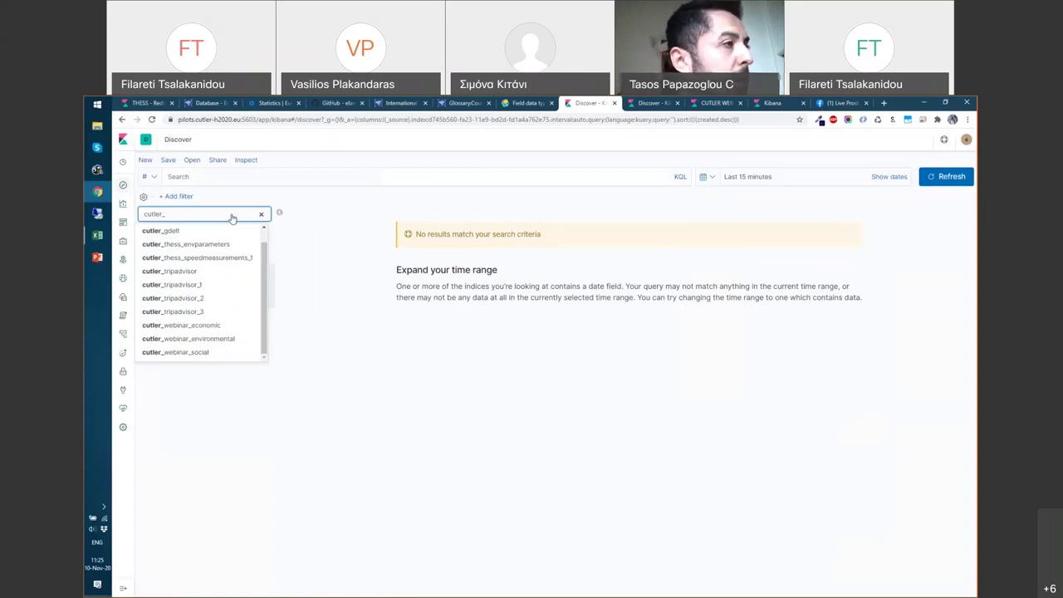
pyautogui.write('_webinar_')
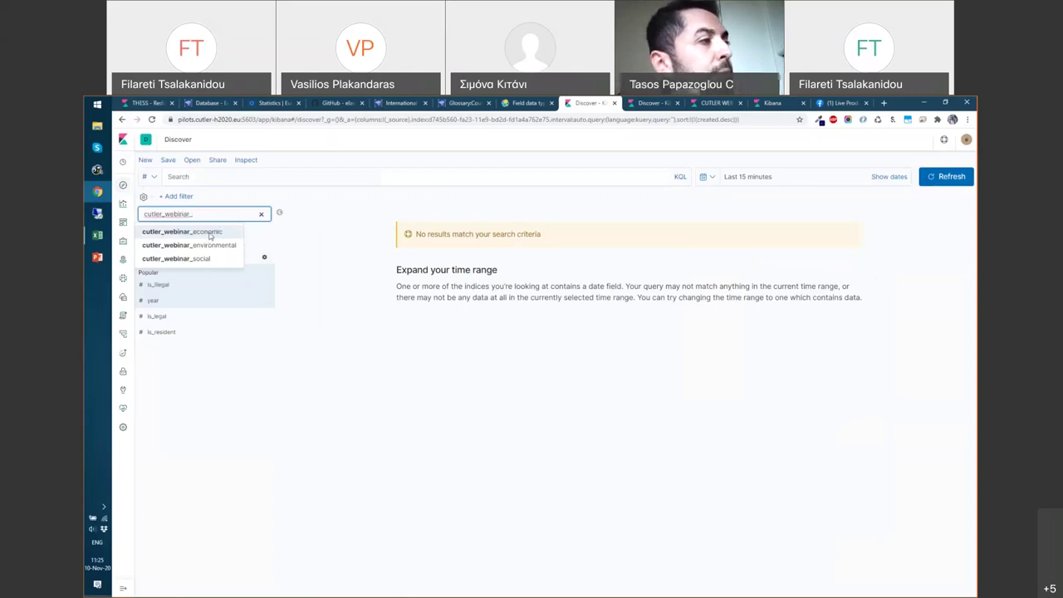
pyautogui.click(210, 236)
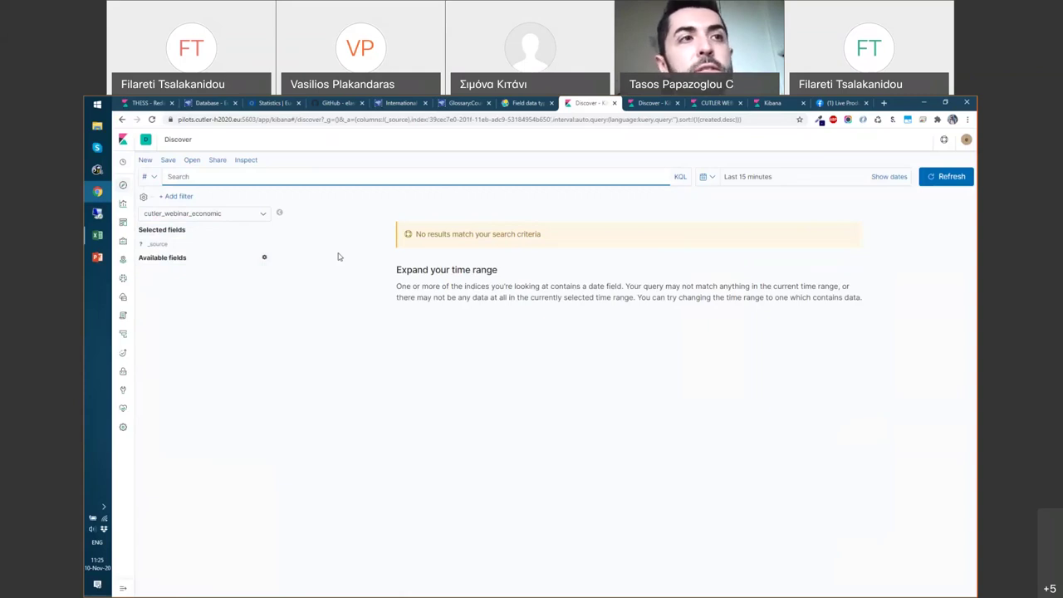
# Set the time range from 30 years ago to now and apply it to the economic data.
pyautogui.click(755, 182)
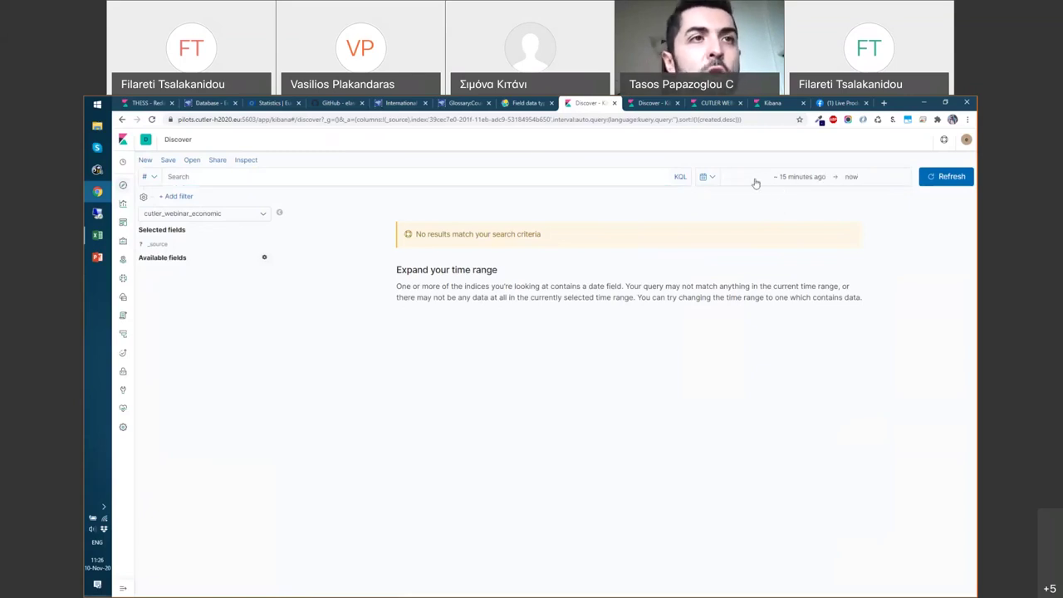
pyautogui.click(801, 182)
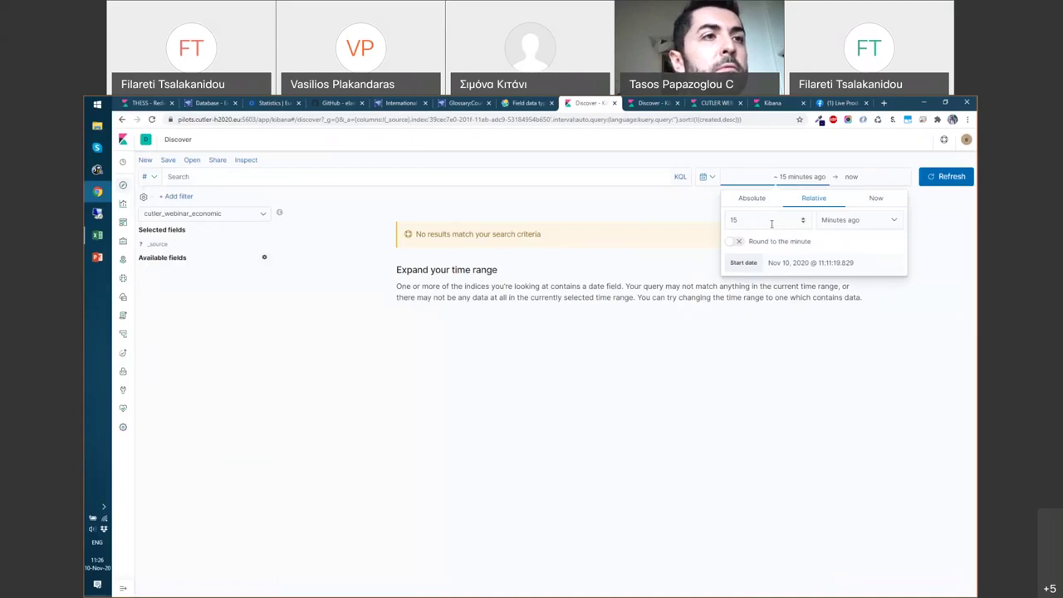
pyautogui.doubleClick(727, 221)
pyautogui.write('30')
pyautogui.click(887, 221)
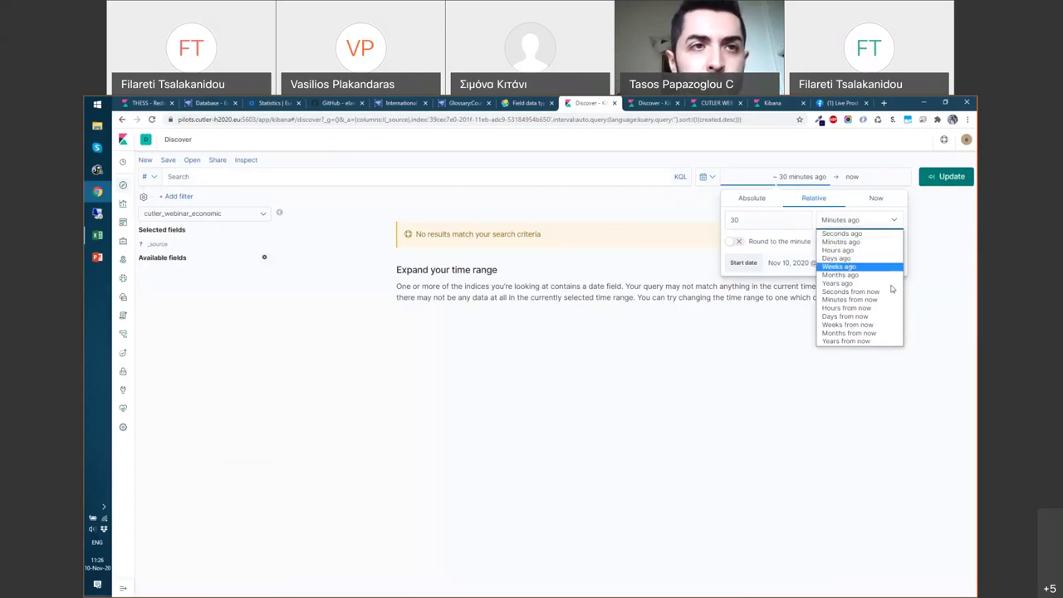
pyautogui.click(835, 283)
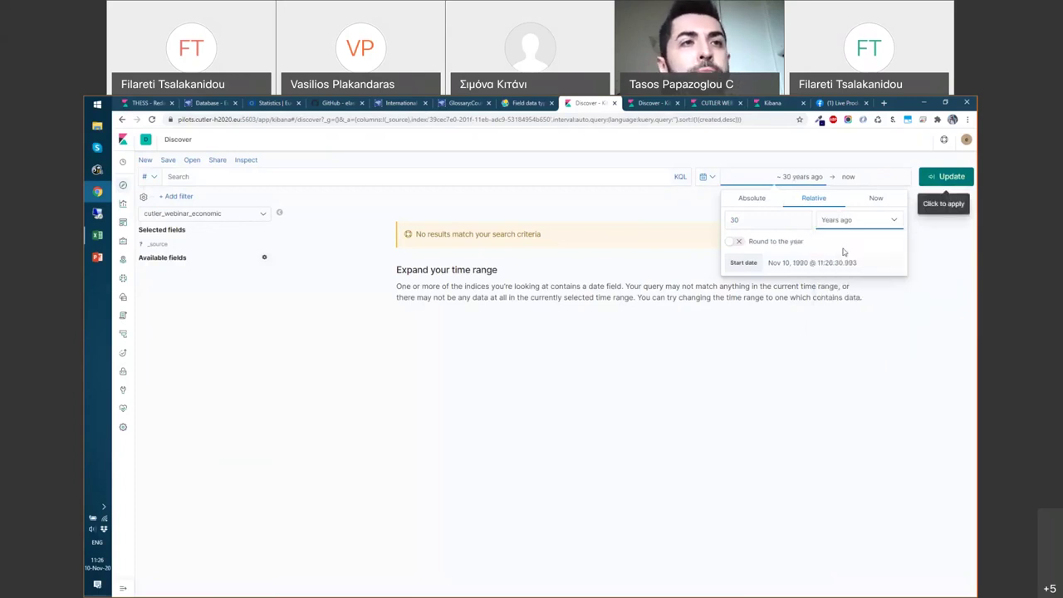
pyautogui.click(848, 178)
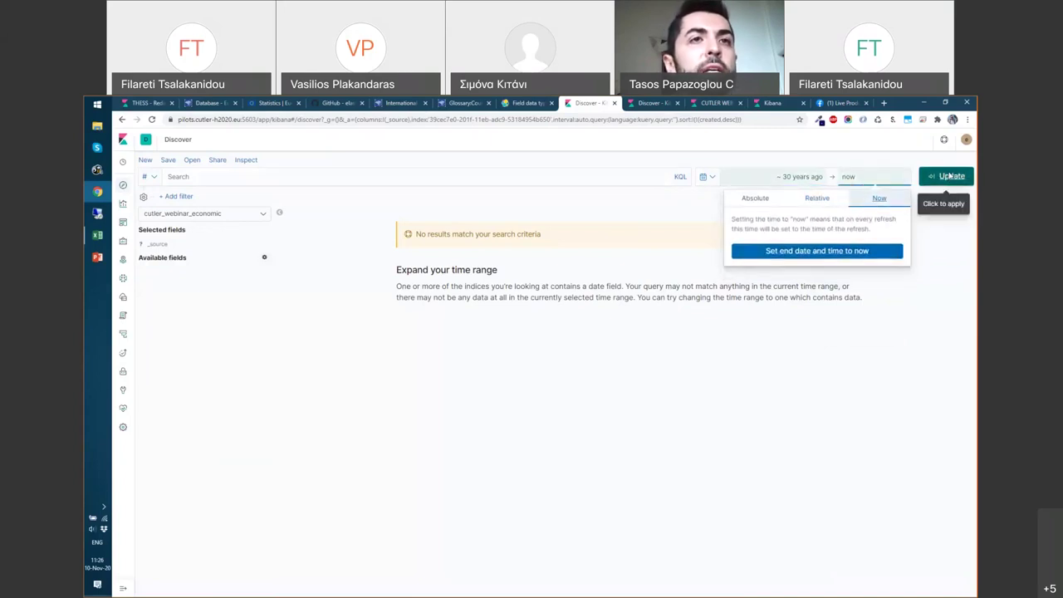
pyautogui.click(949, 176)
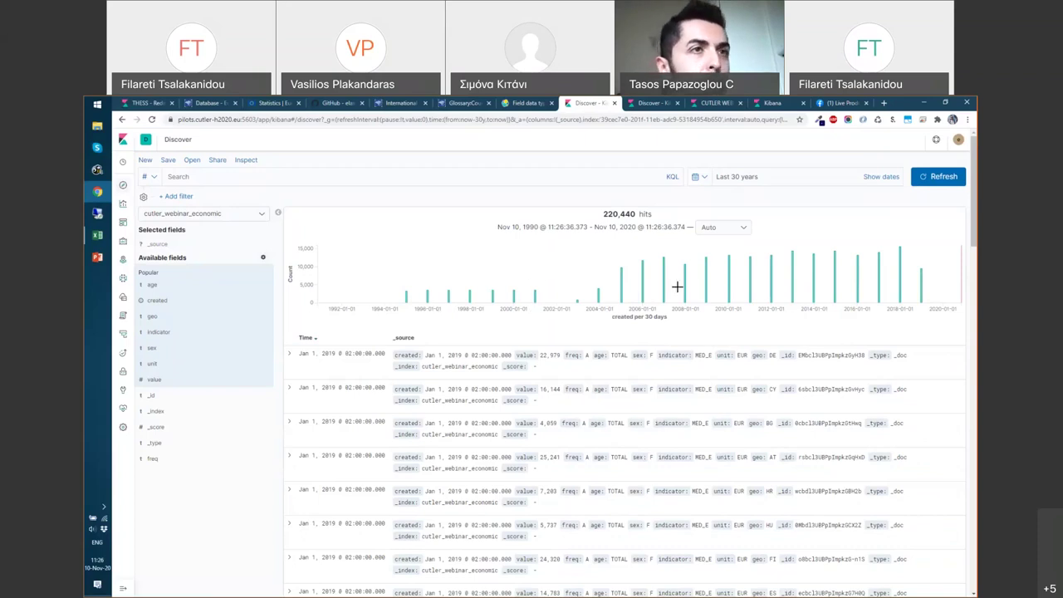
# Review the absolute, relative and now options for the start date without applying a new time range.
pyautogui.click(746, 178)
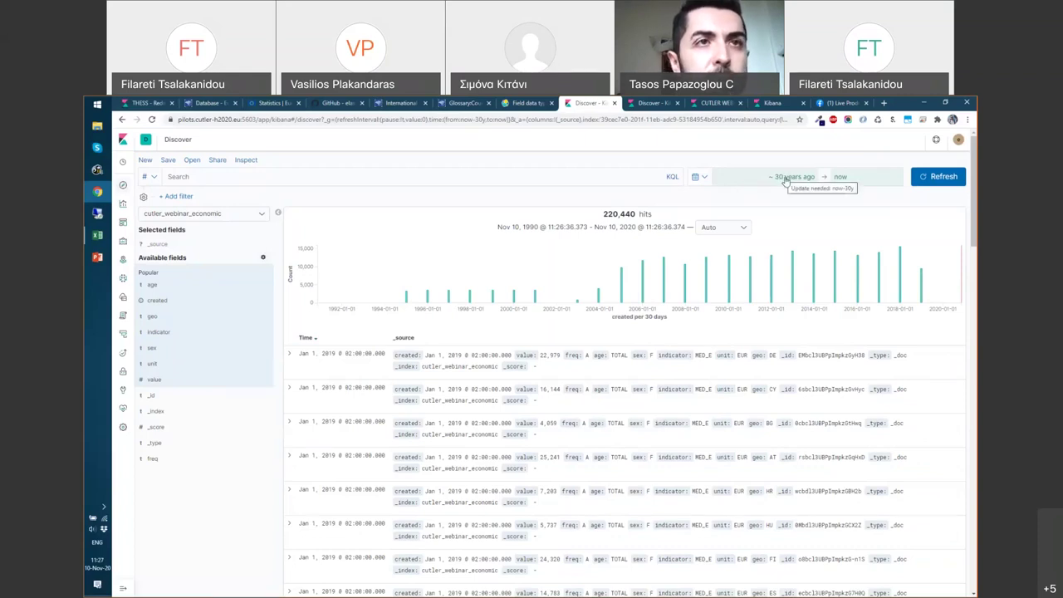
pyautogui.click(783, 180)
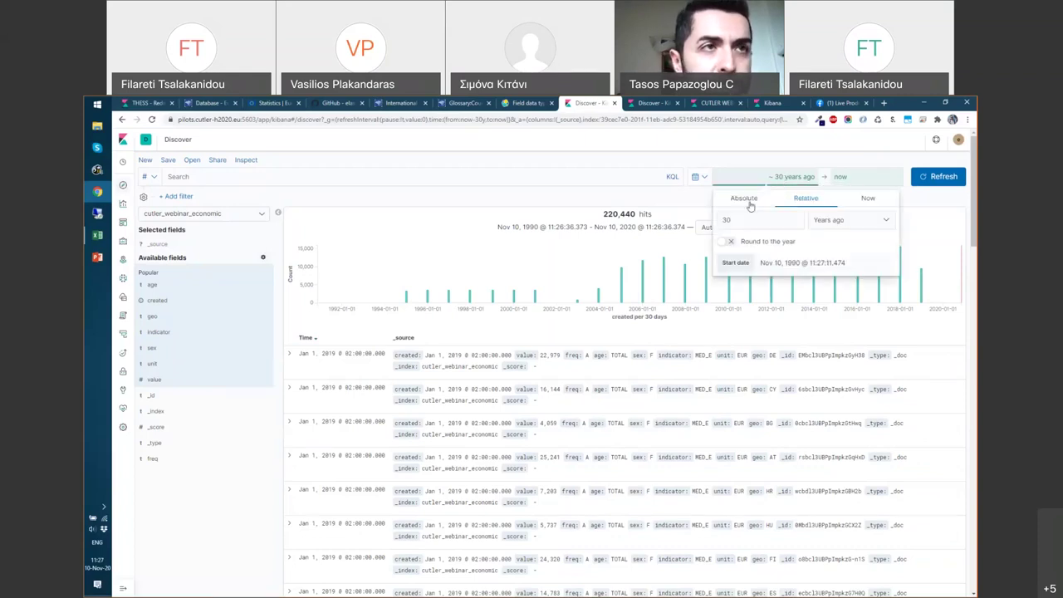
pyautogui.click(745, 201)
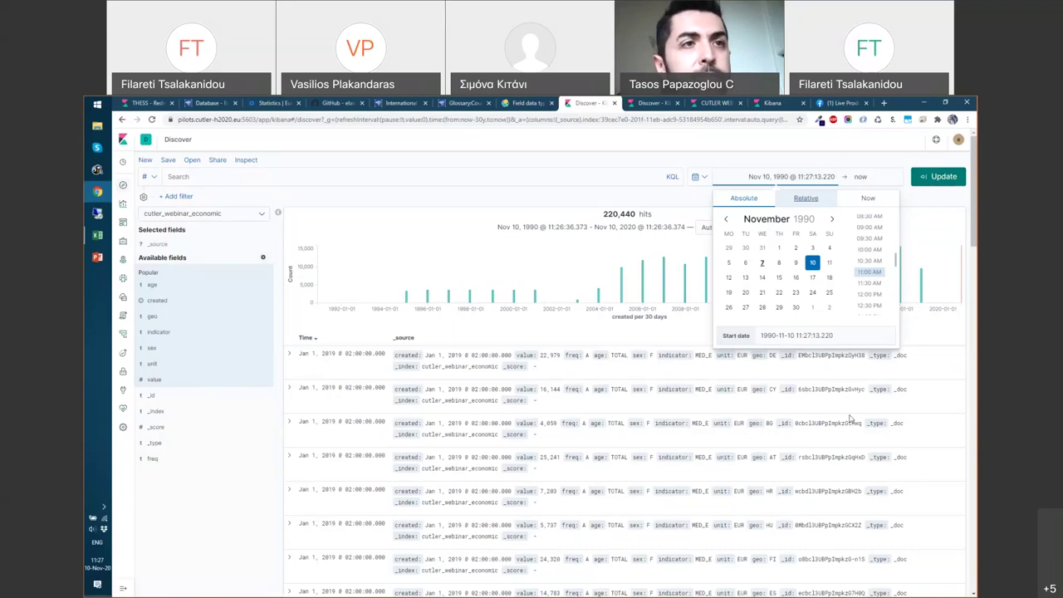
pyautogui.click(806, 199)
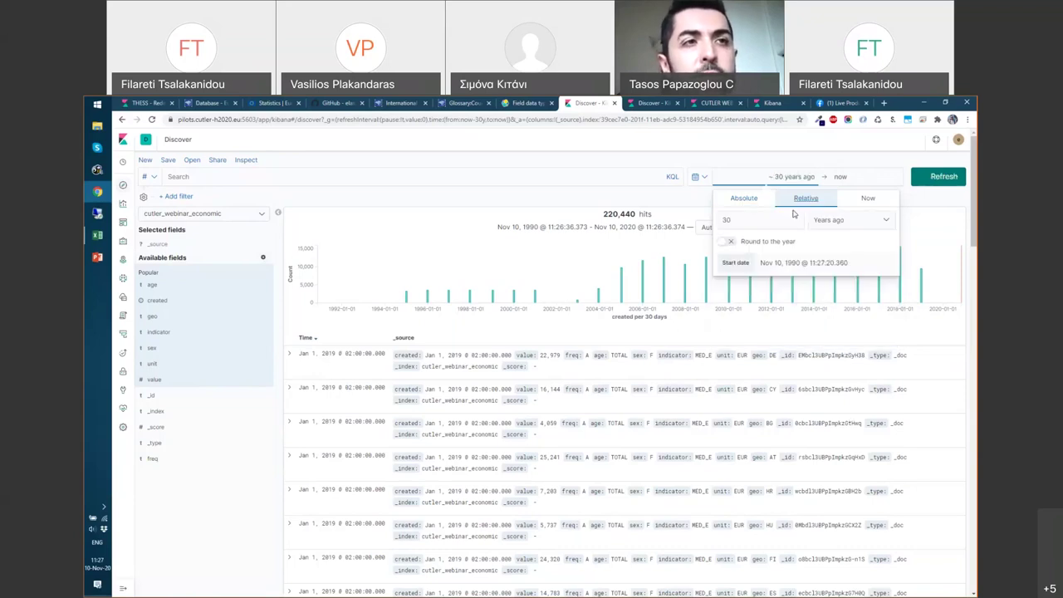
pyautogui.click(886, 222)
pyautogui.click(868, 206)
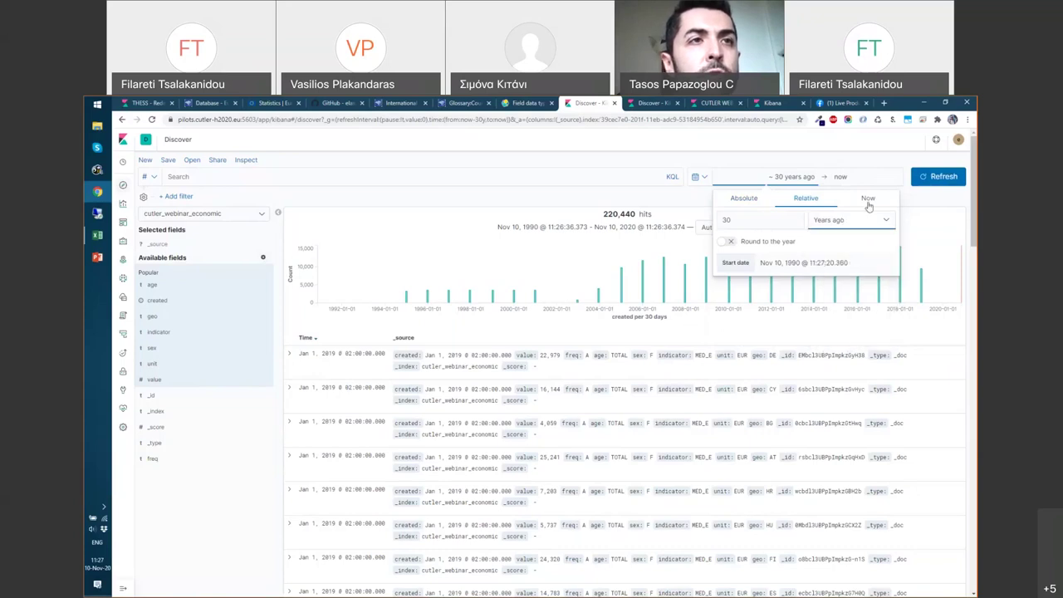
pyautogui.click(867, 201)
pyautogui.click(739, 201)
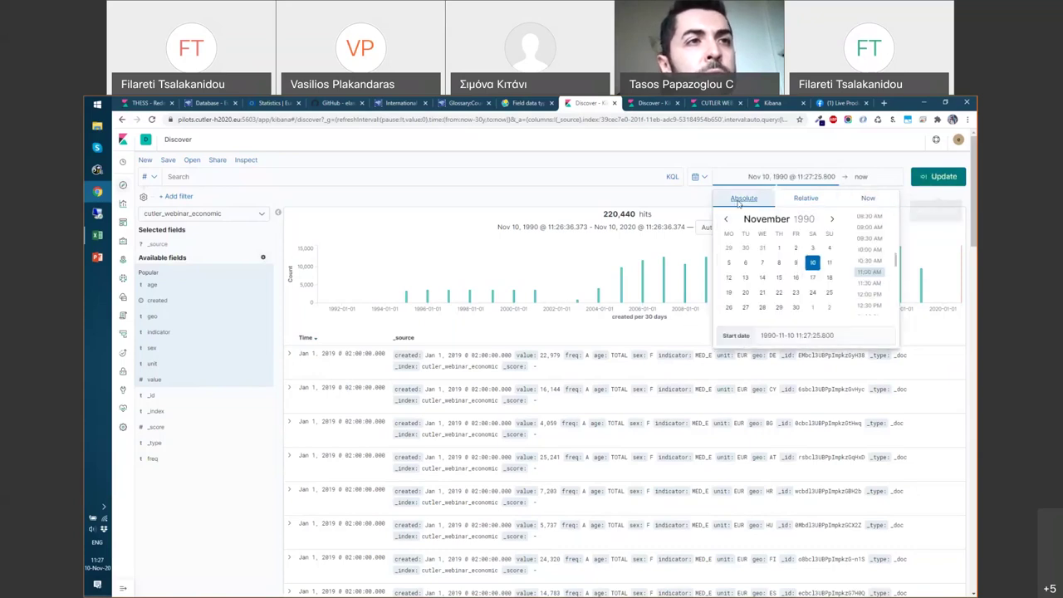
pyautogui.click(727, 160)
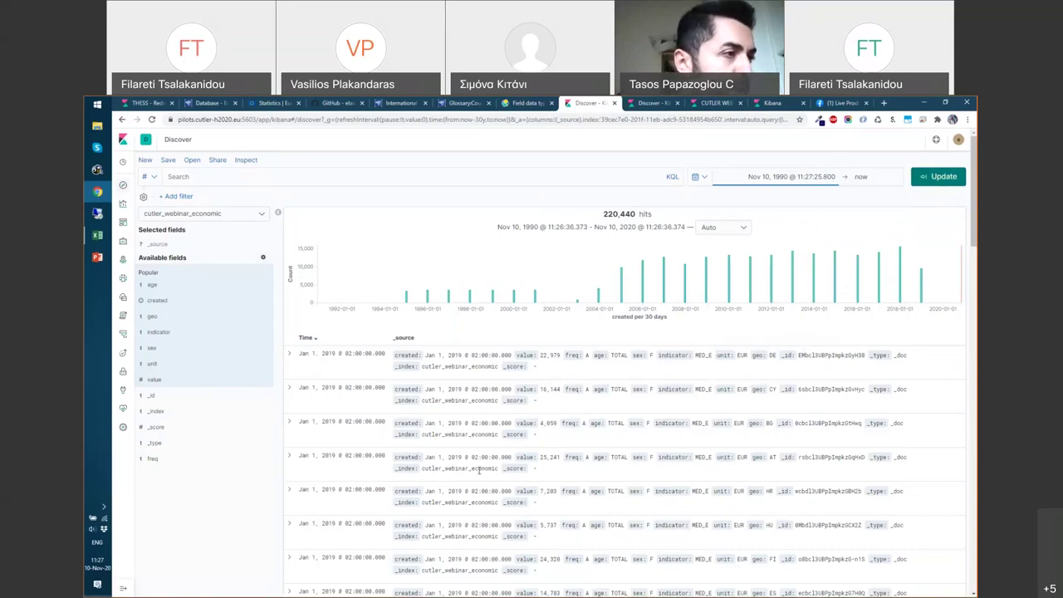
# Look through the listed economic documents and expand the first one to examine its fields.
pyautogui.scroll(-6, 418, 387)
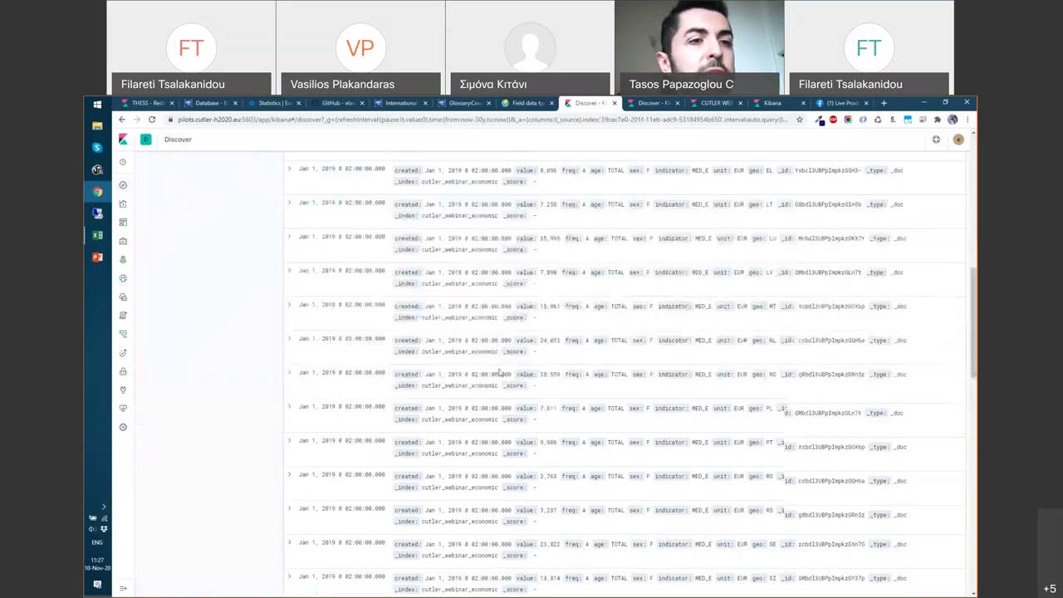
pyautogui.scroll(3, 499, 372)
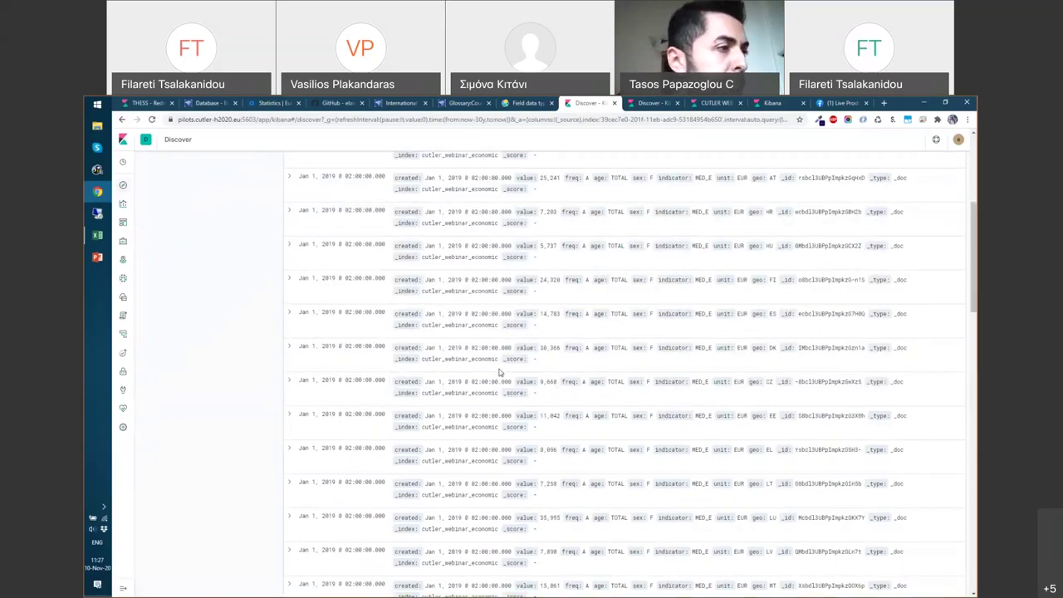
pyautogui.scroll(4, 499, 372)
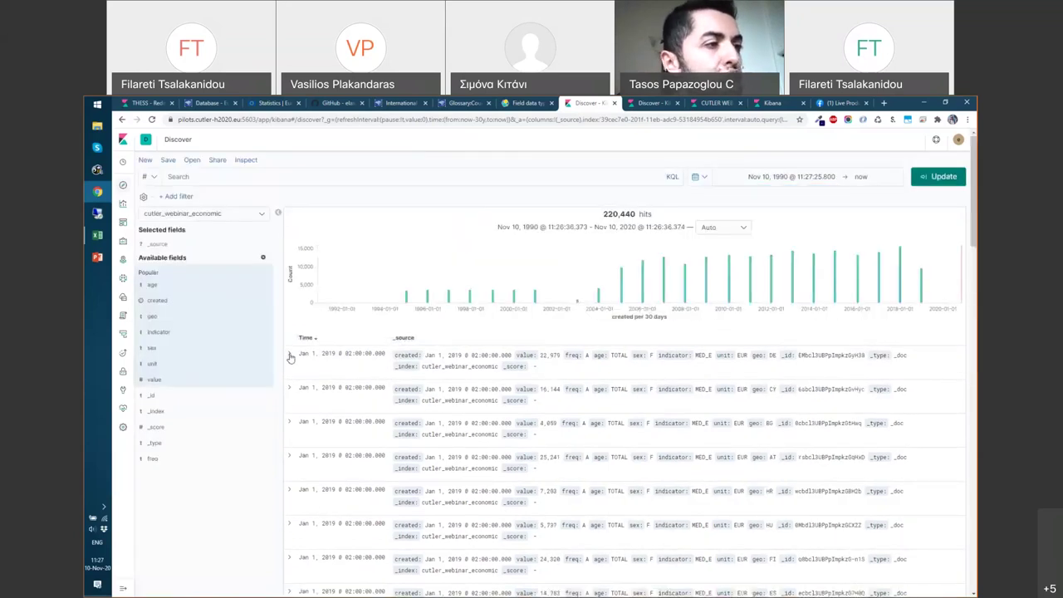
pyautogui.click(290, 357)
pyautogui.scroll(-2, 491, 374)
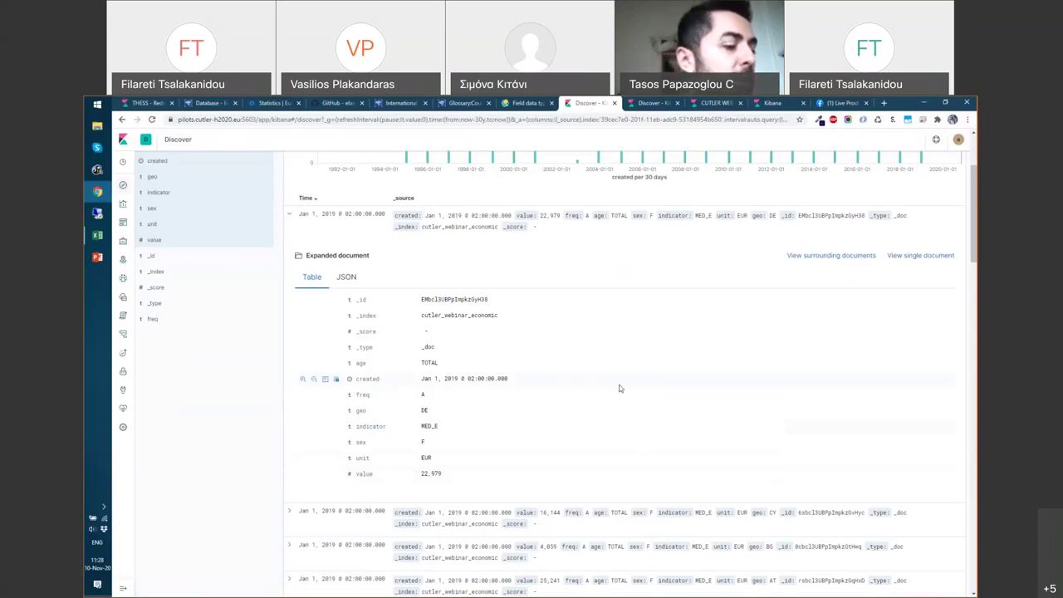
pyautogui.scroll(3, 619, 388)
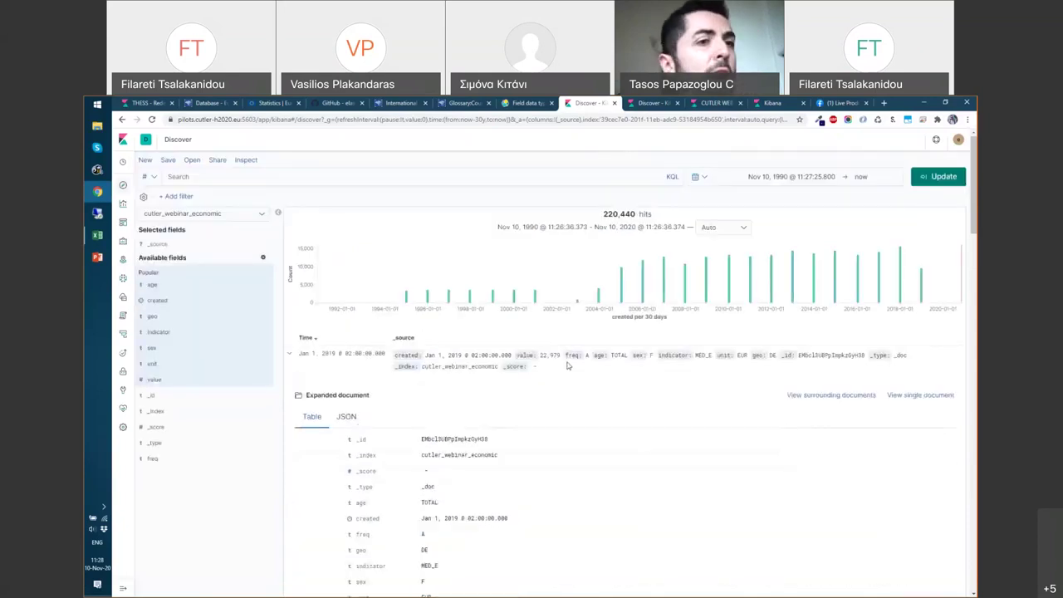
# Open Visualize, review the chart types offered for a new visualization, and close the selection without creating one.
pyautogui.click(123, 205)
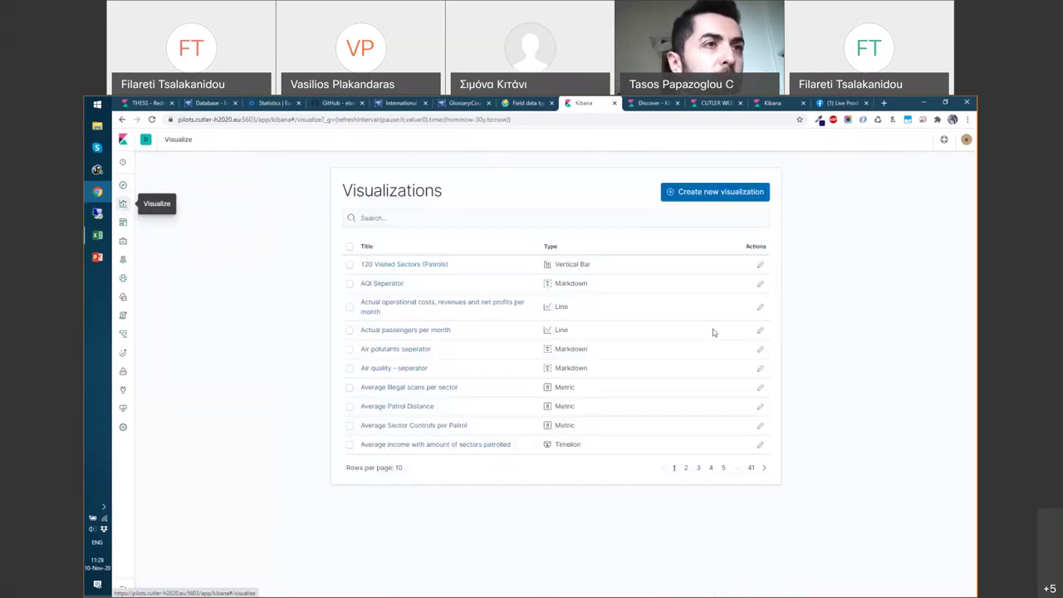
pyautogui.click(718, 196)
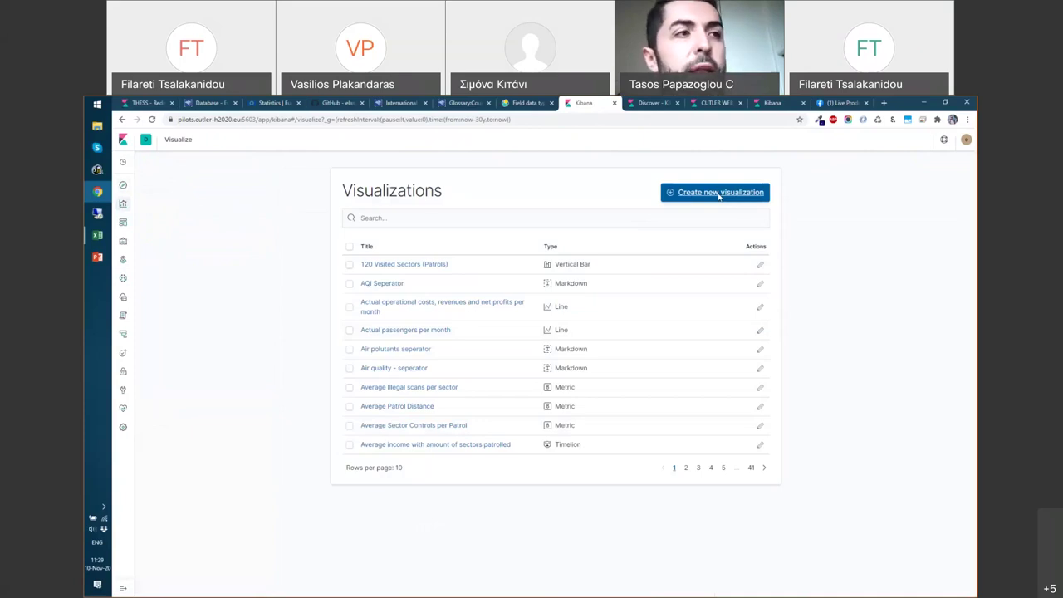
pyautogui.click(719, 194)
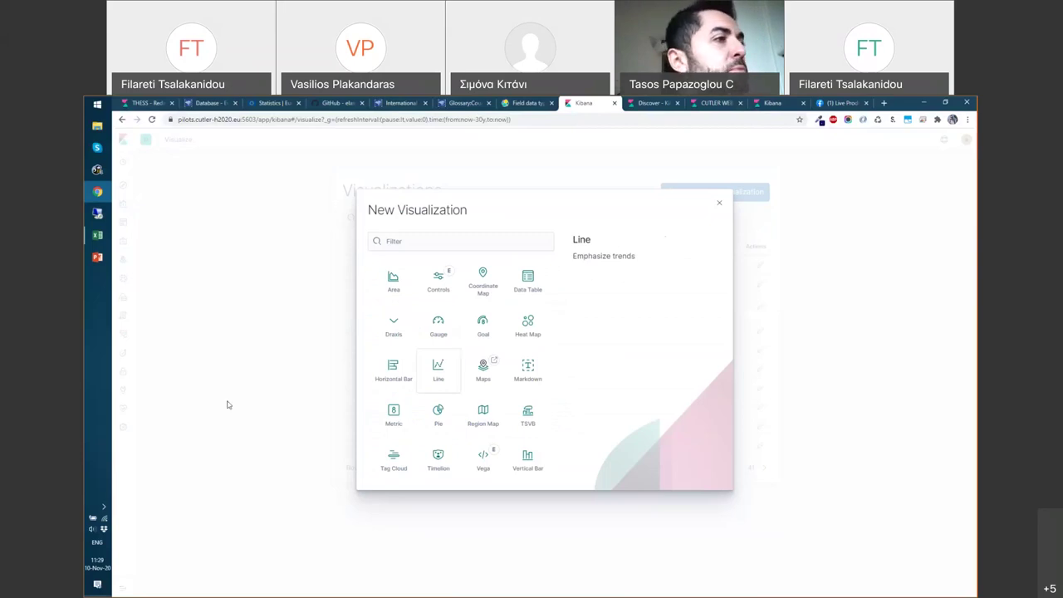
pyautogui.click(719, 205)
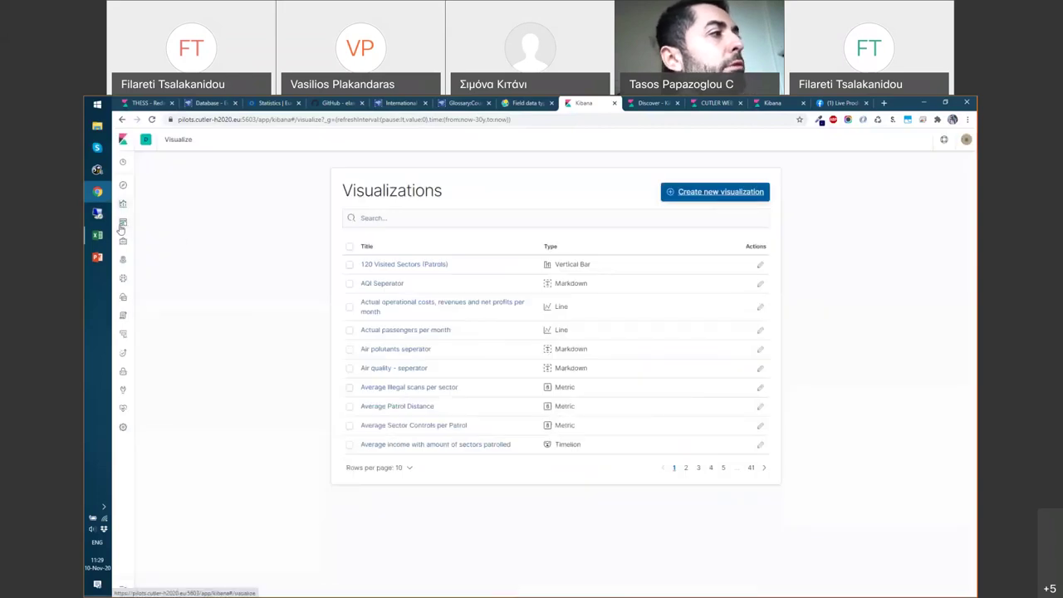
# Start a new dashboard and browse the first four pages of saved panels that can be added to it.
pyautogui.click(123, 225)
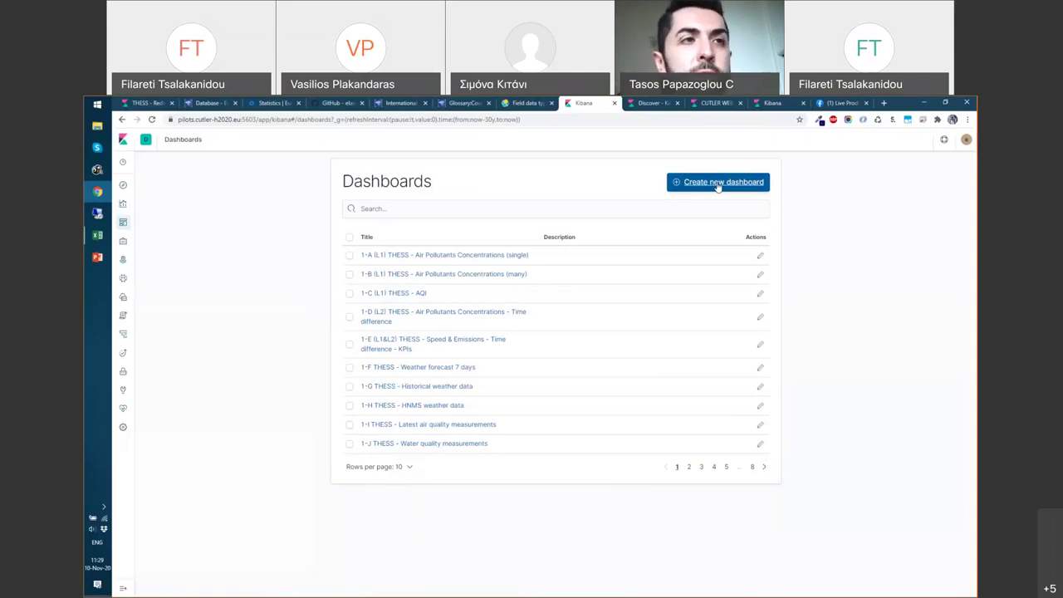
pyautogui.click(717, 185)
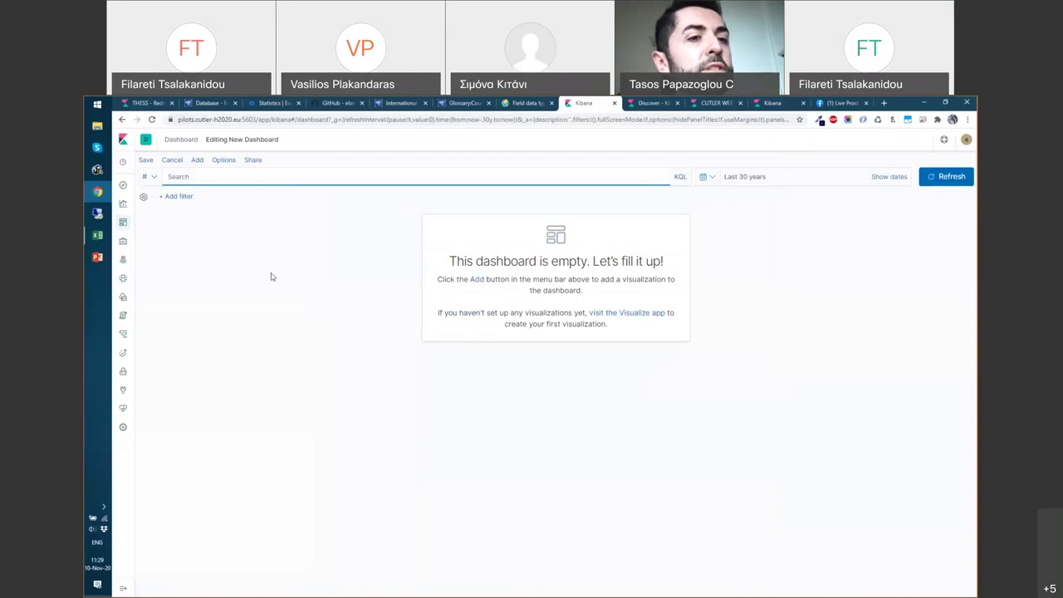
pyautogui.click(197, 160)
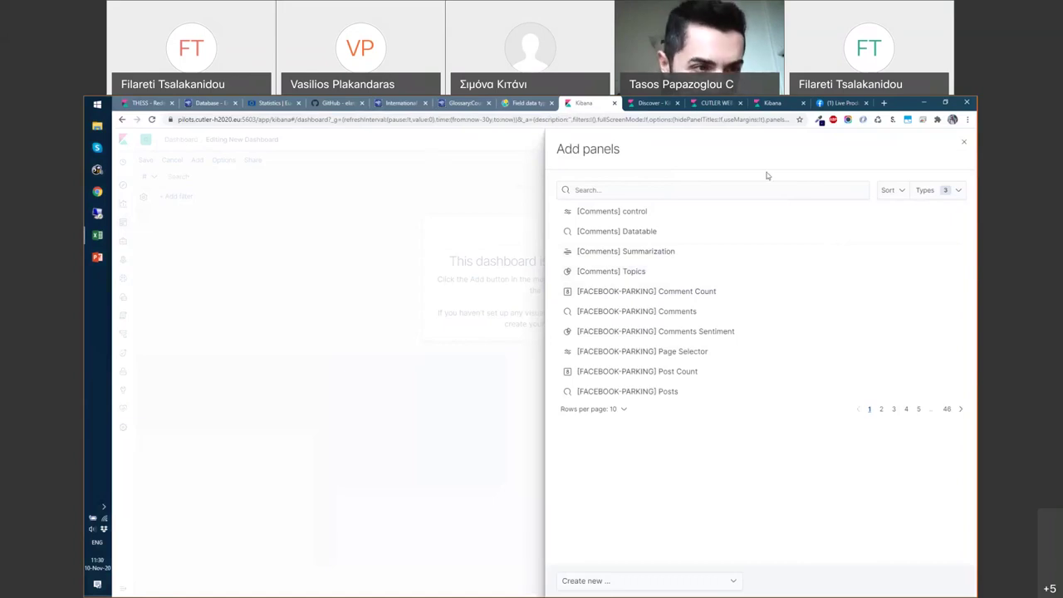
pyautogui.click(882, 409)
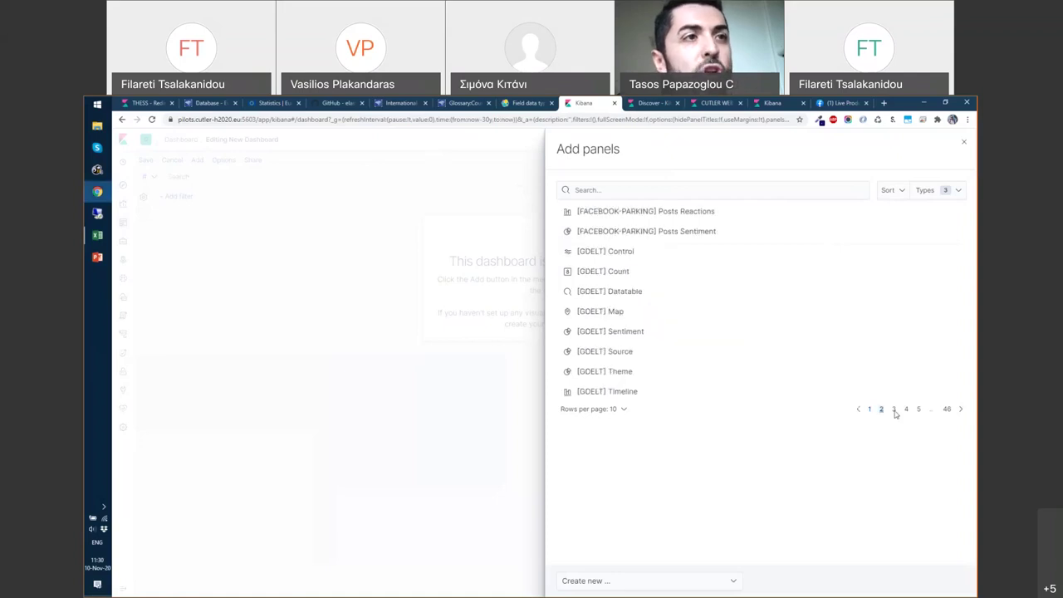
pyautogui.click(894, 408)
pyautogui.click(907, 411)
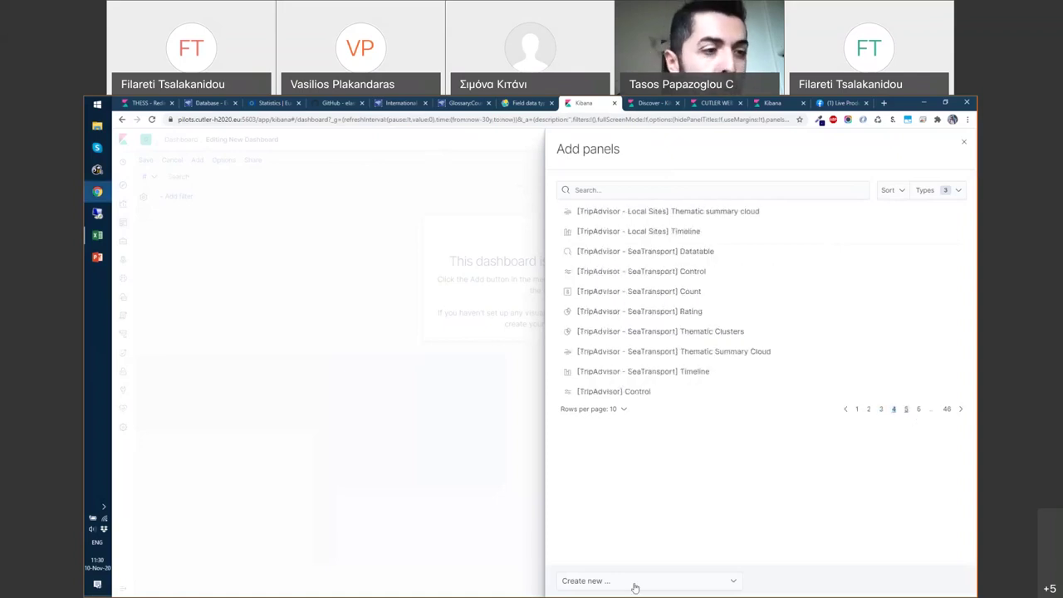
# View the visualization types for a new dashboard panel, and switch to the already prepared CUTLER WEBINAR DASHBOARD.
pyautogui.click(634, 580)
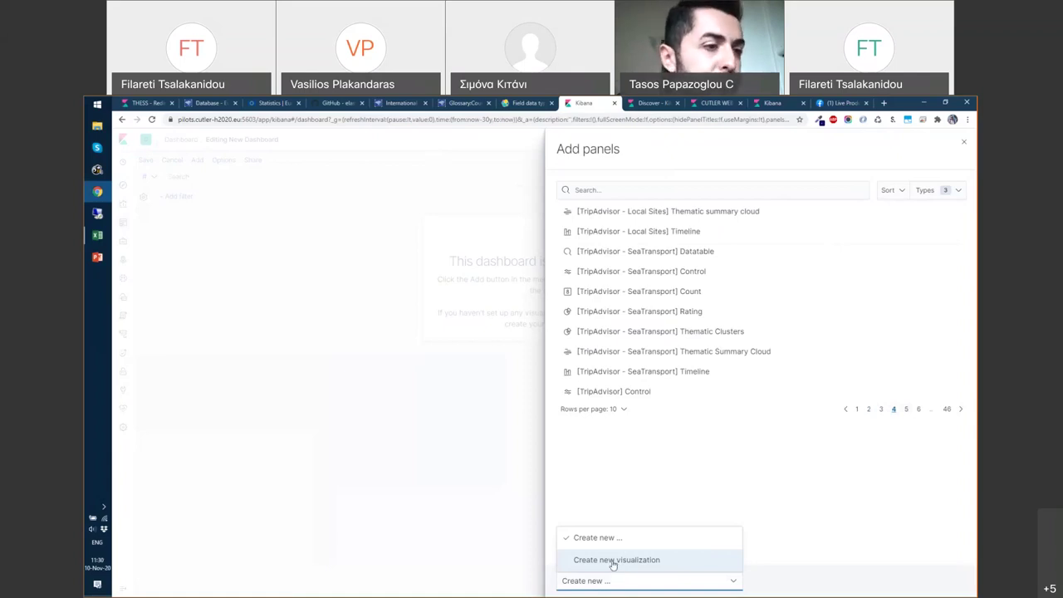
pyautogui.click(613, 561)
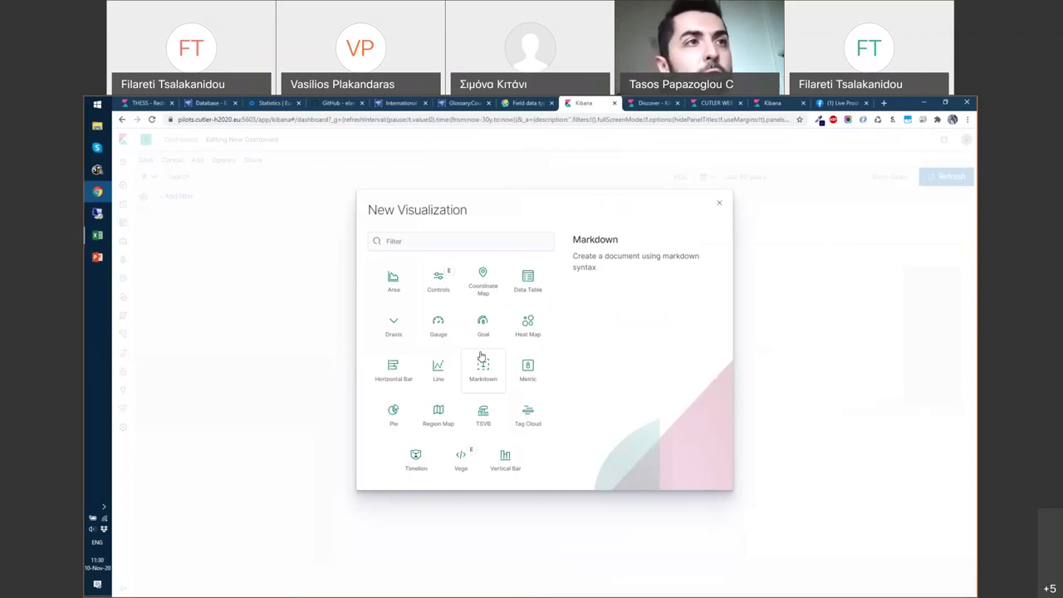
pyautogui.click(719, 104)
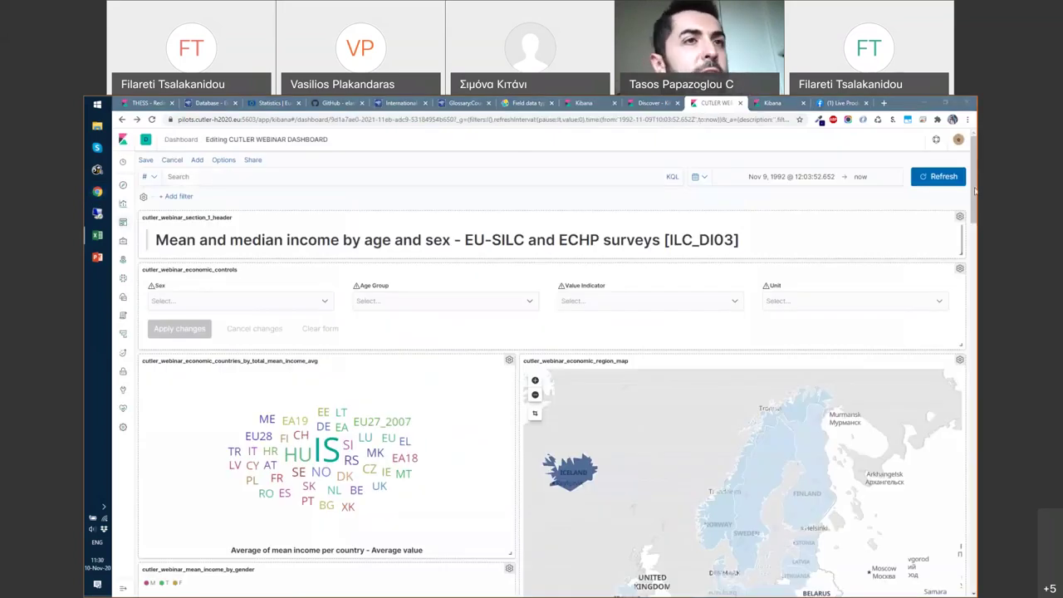
# Look through the CUTLER WEBINAR DASHBOARD, examining its income charts, filter controls, region map and unemployment panels.
pyautogui.moveTo(975, 191); pyautogui.dragTo(967, 215)
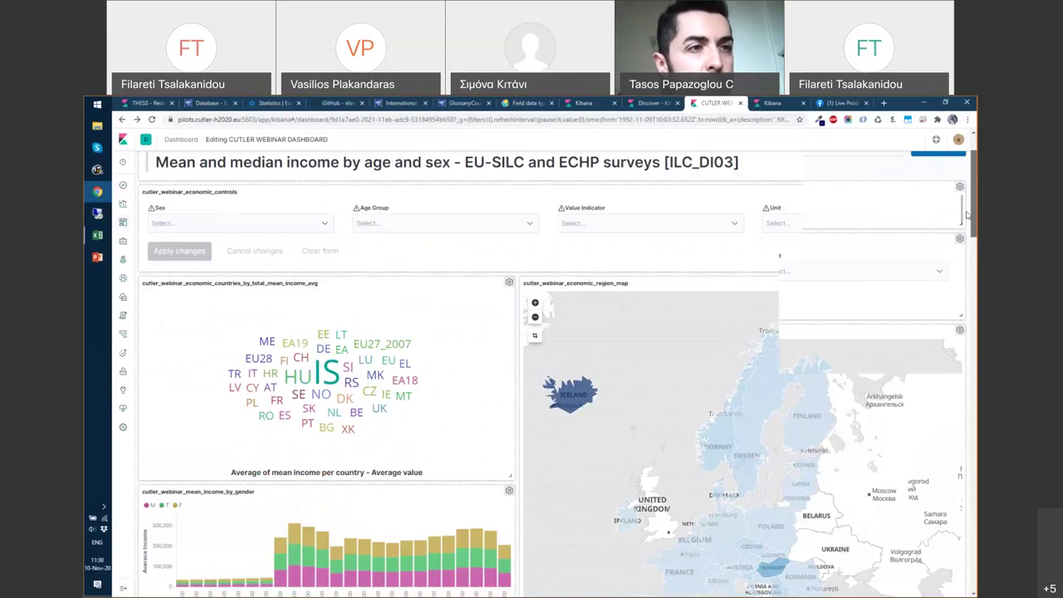
pyautogui.scroll(-10, 558, 356)
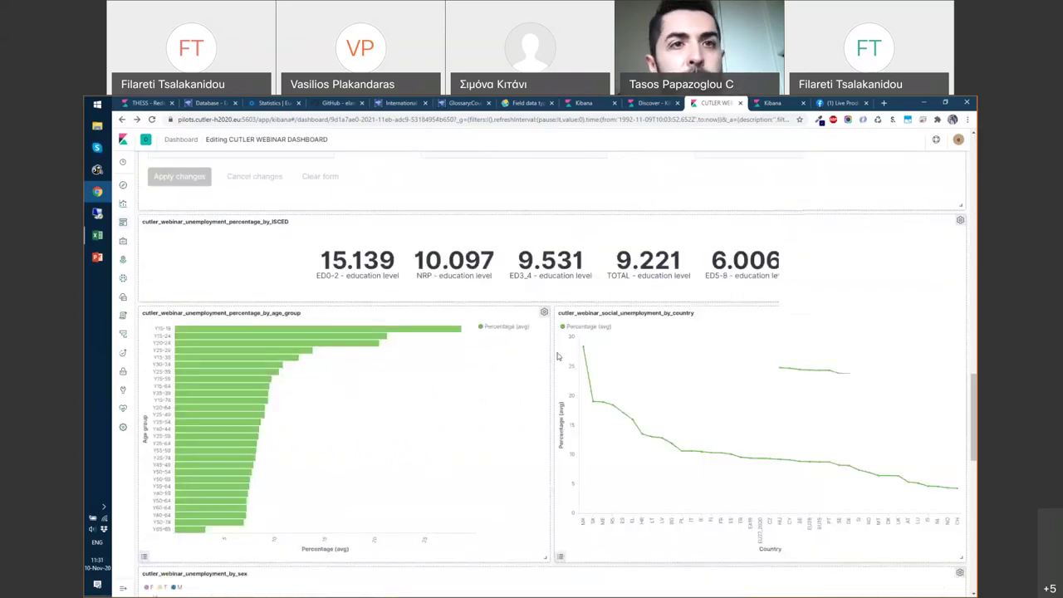
pyautogui.scroll(10, 558, 356)
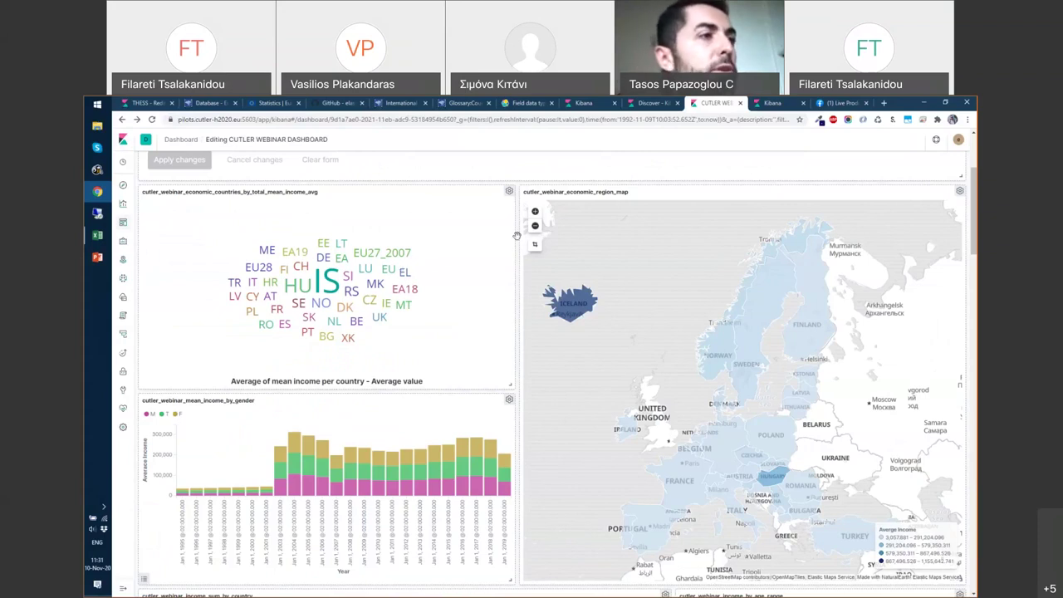
pyautogui.scroll(2, 517, 241)
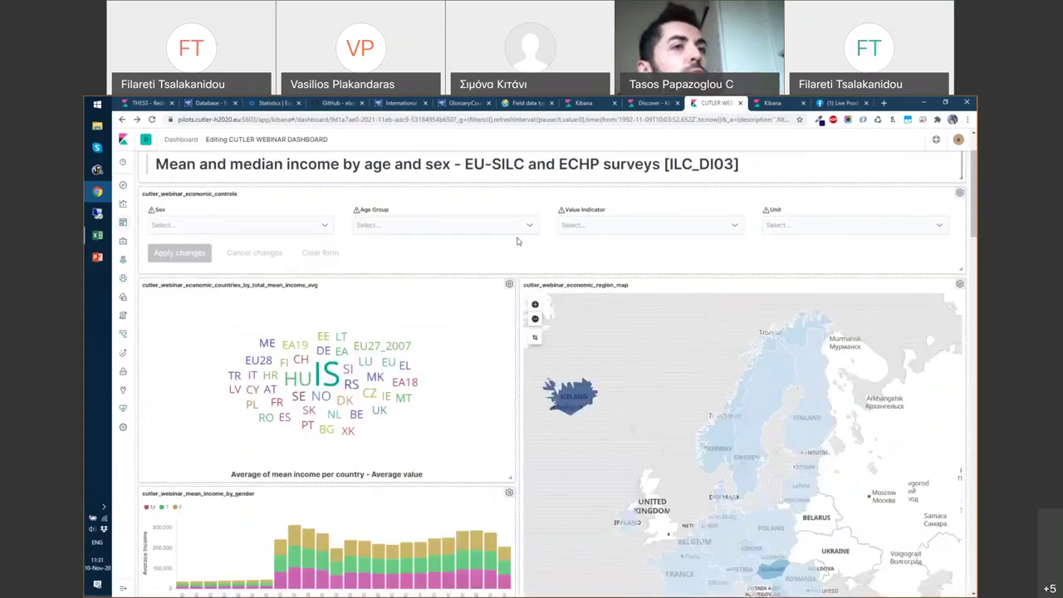
pyautogui.scroll(2, 517, 241)
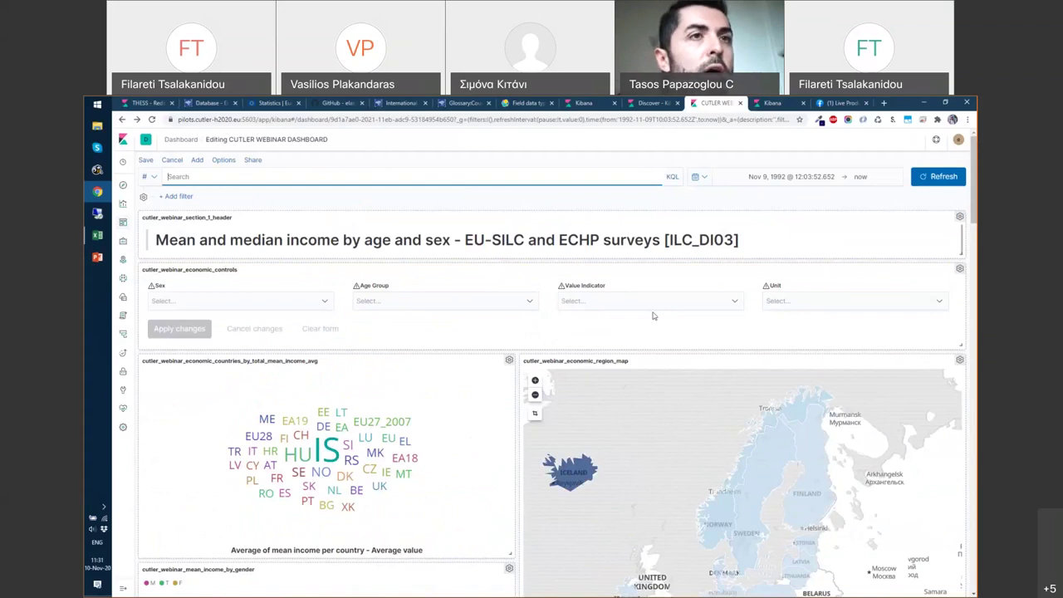
pyautogui.scroll(-1, 653, 315)
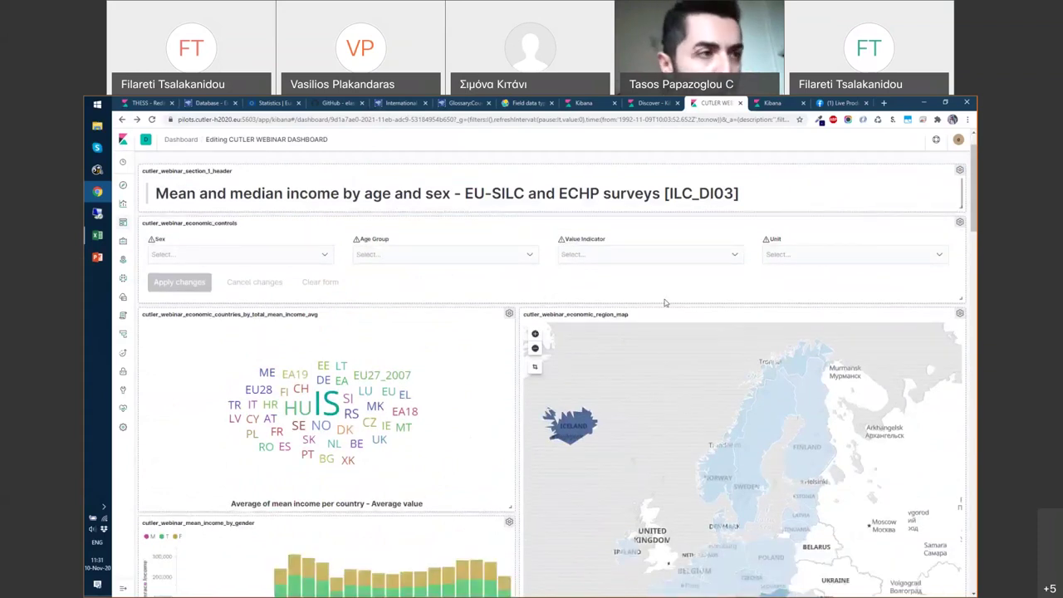
pyautogui.scroll(-3, 640, 300)
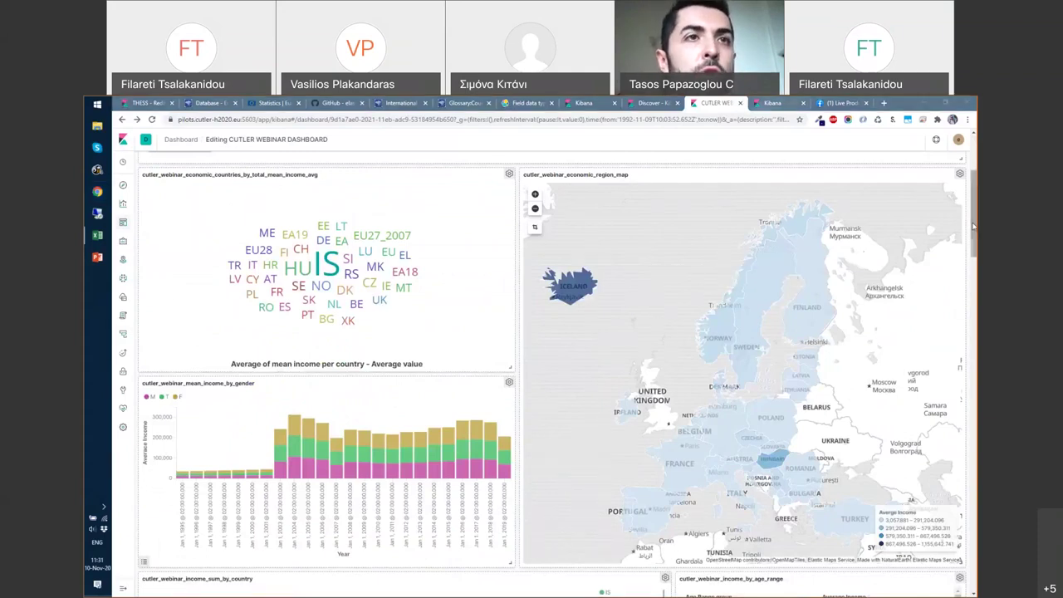
pyautogui.moveTo(974, 225); pyautogui.dragTo(973, 191)
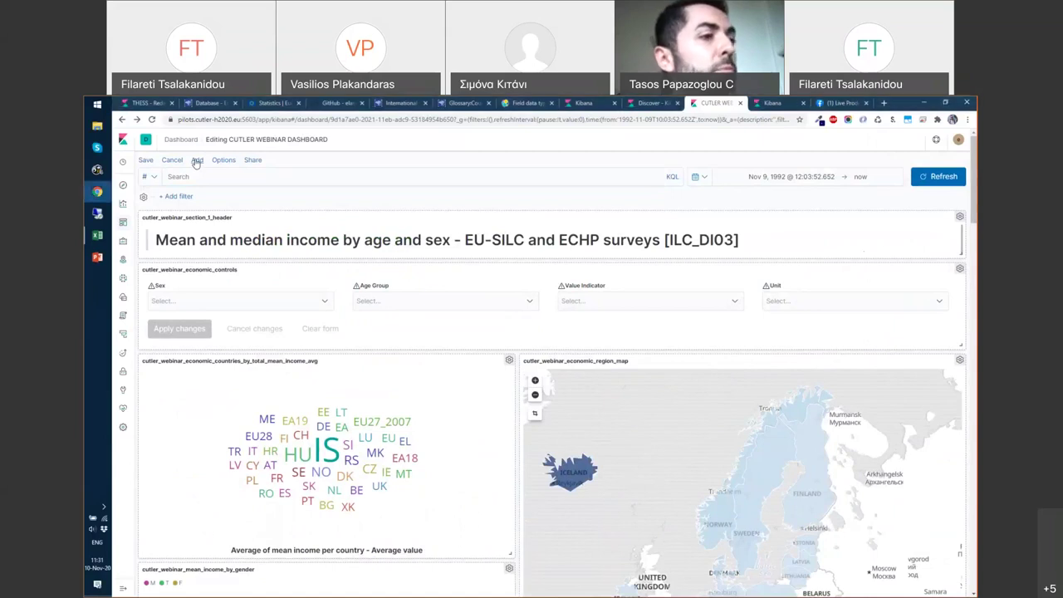
# Start creating a new Region Map visualization from the dashboard's options for adding panels.
pyautogui.click(197, 162)
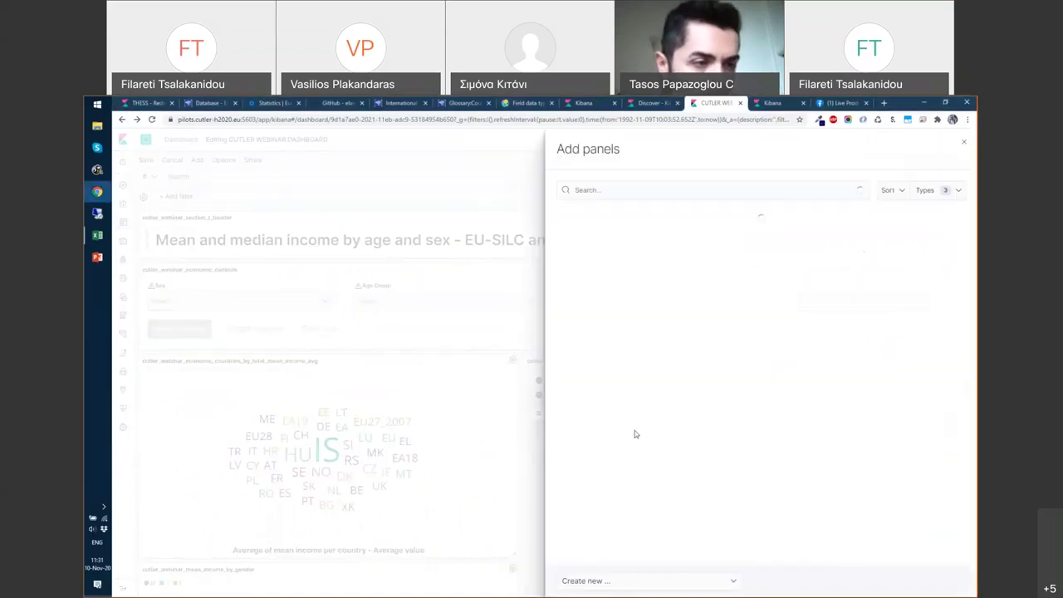
pyautogui.click(665, 582)
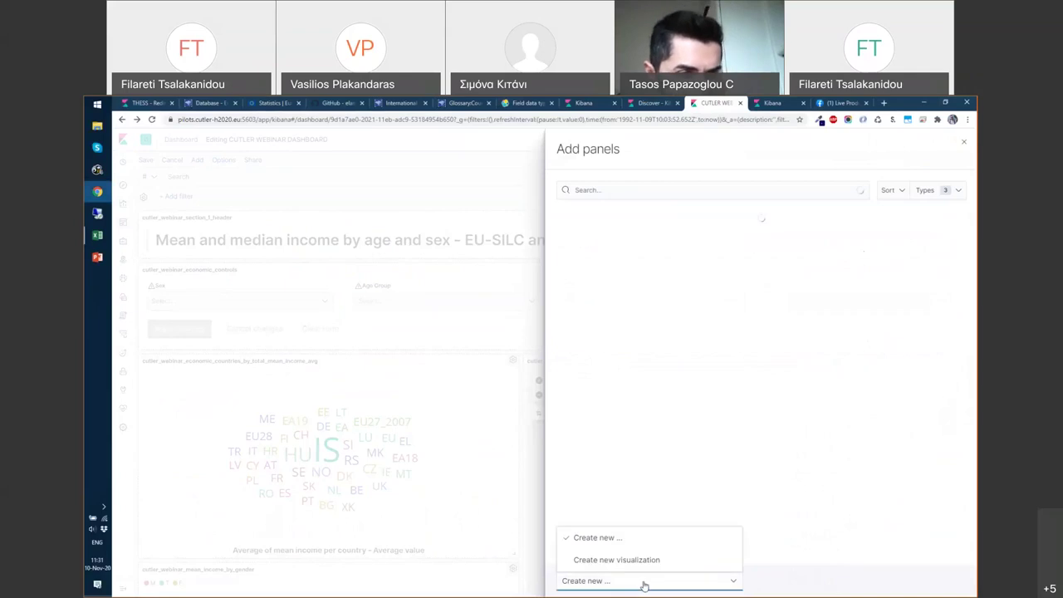
pyautogui.click(587, 562)
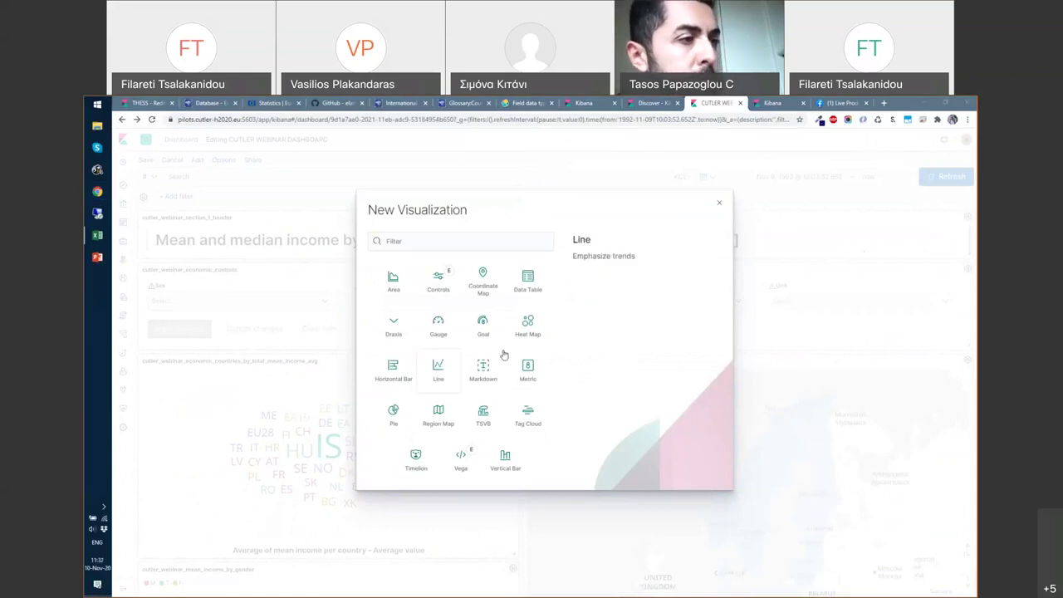
pyautogui.click(436, 414)
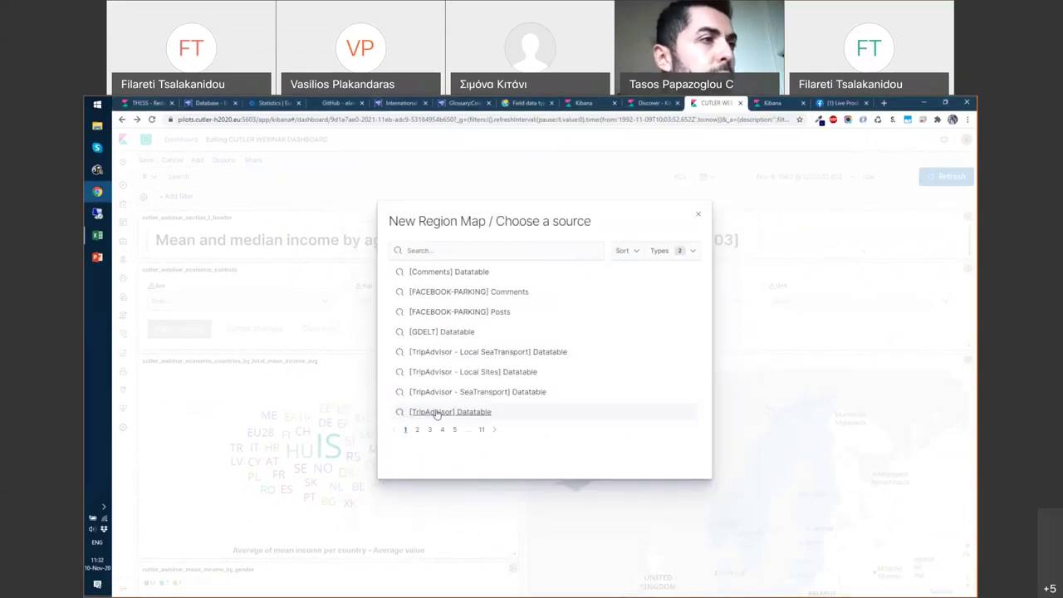
# Search the sources for cutler_webinar_economic and choose that index pattern for the region map.
pyautogui.click(512, 253)
pyautogui.write('cutler_webin')
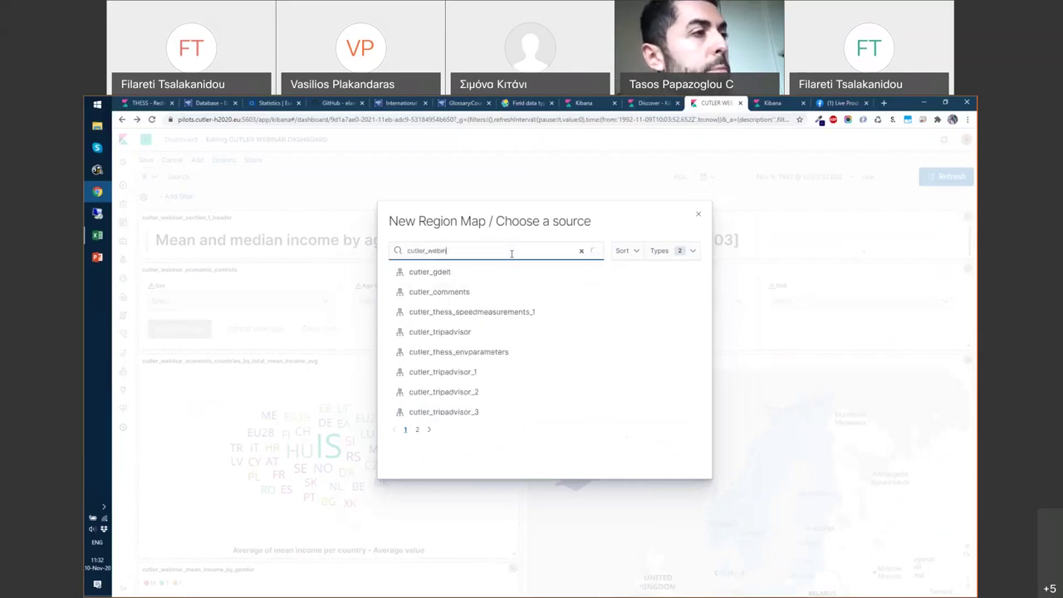
pyautogui.write('ar_econo')
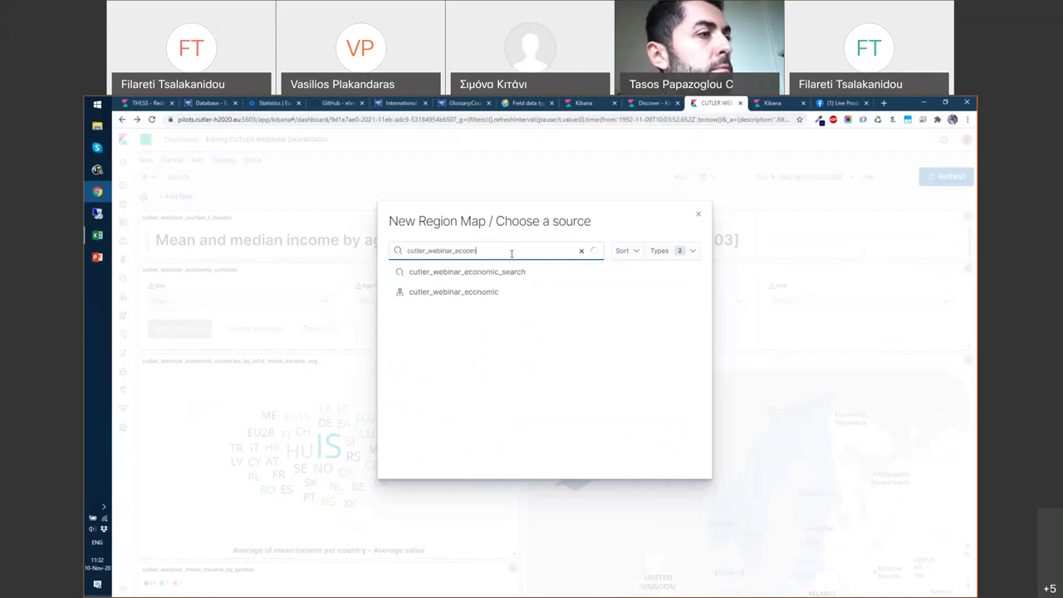
pyautogui.press('BackSpace')
pyautogui.write('c=no')
pyautogui.press('BackSpace')
pyautogui.press('BackSpace')
pyautogui.press('BackSpace')
pyautogui.press('BackSpace')
pyautogui.write('nomic')
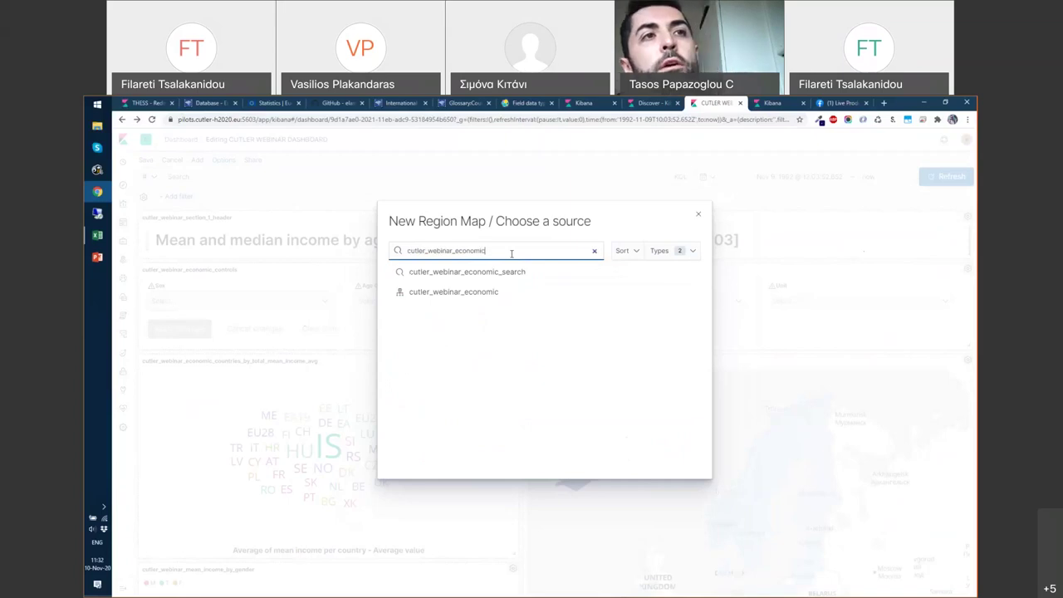
pyautogui.hotkey('ctrl', 'a')
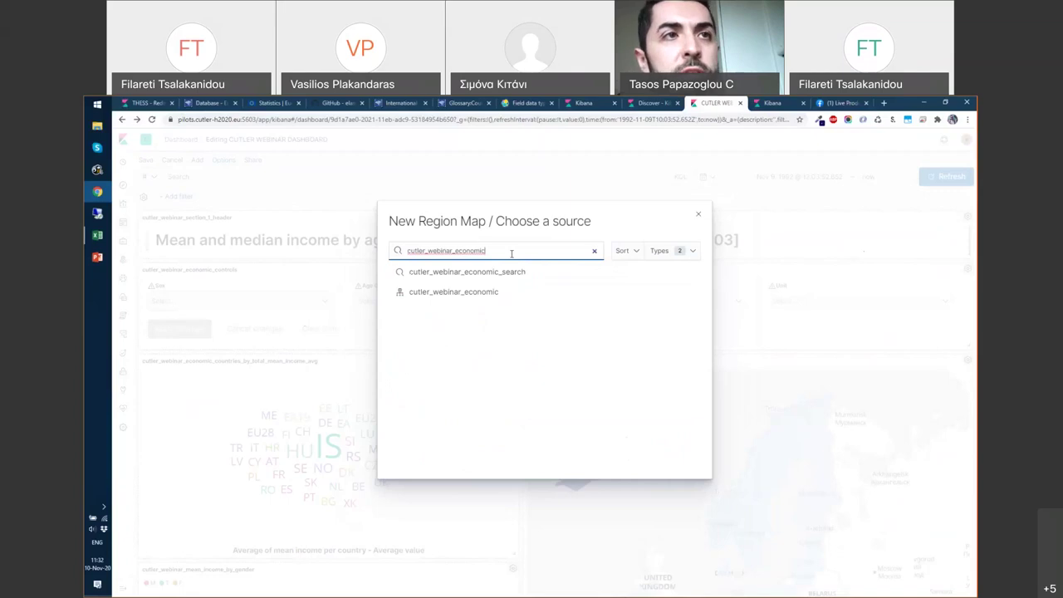
pyautogui.click(445, 295)
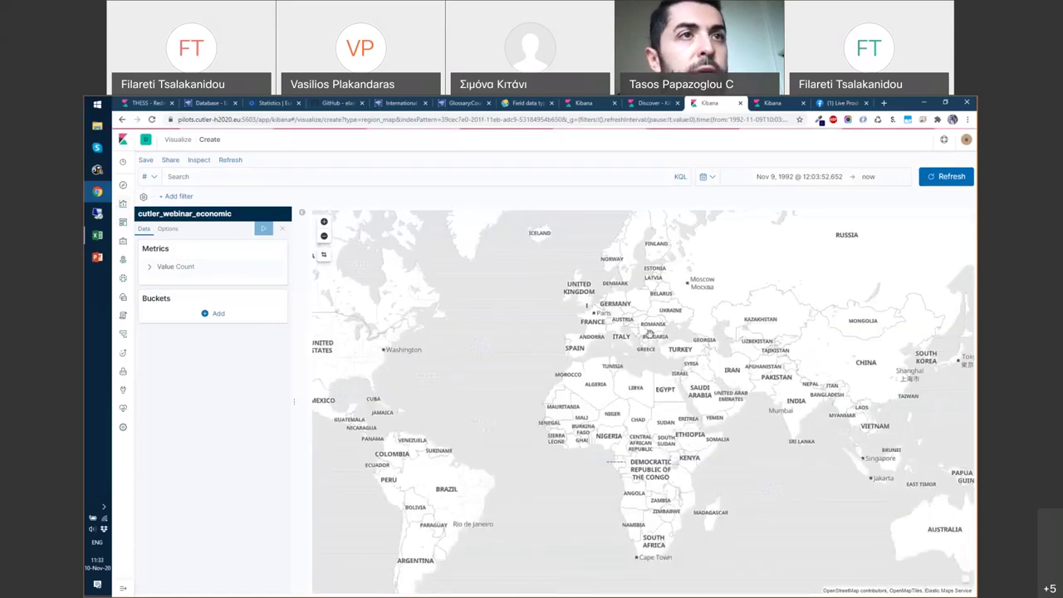
# Centre the map on Europe and set its value metric to the Average of the value field.
pyautogui.scroll(2, 649, 334)
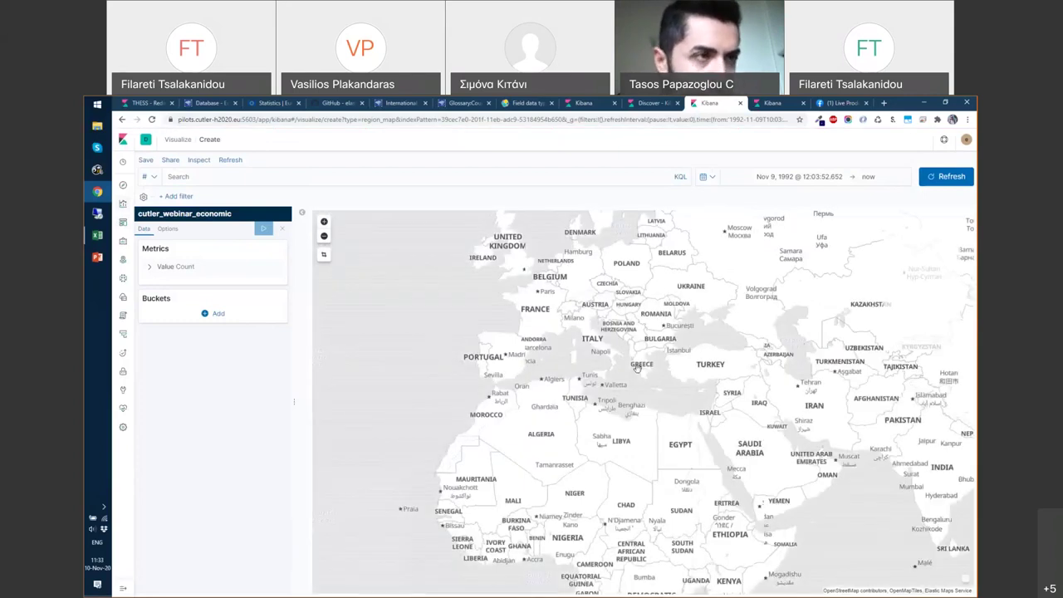
pyautogui.moveTo(637, 368); pyautogui.dragTo(618, 356)
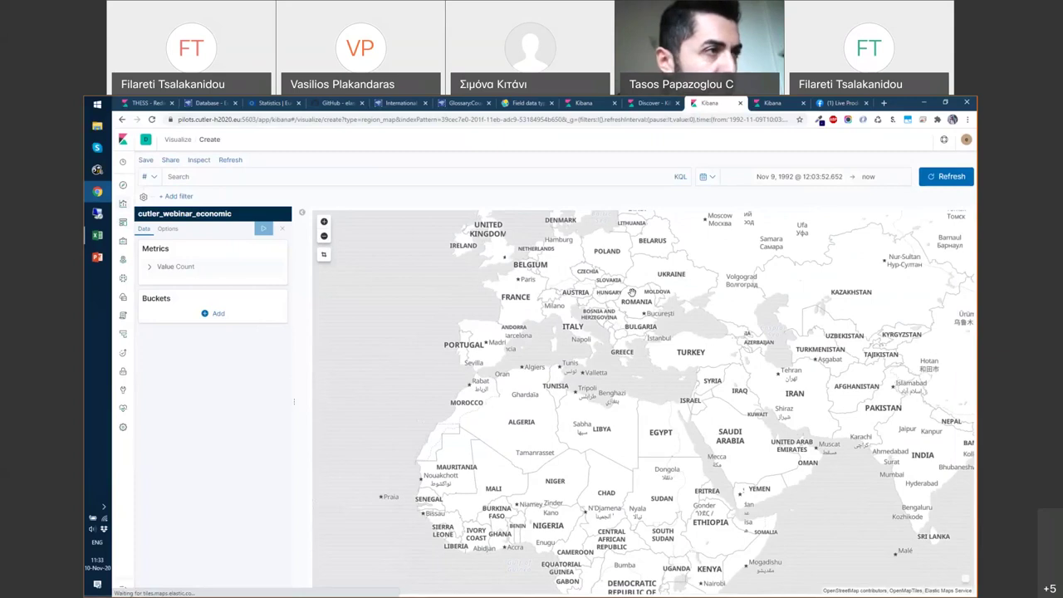
pyautogui.moveTo(632, 293); pyautogui.dragTo(639, 349)
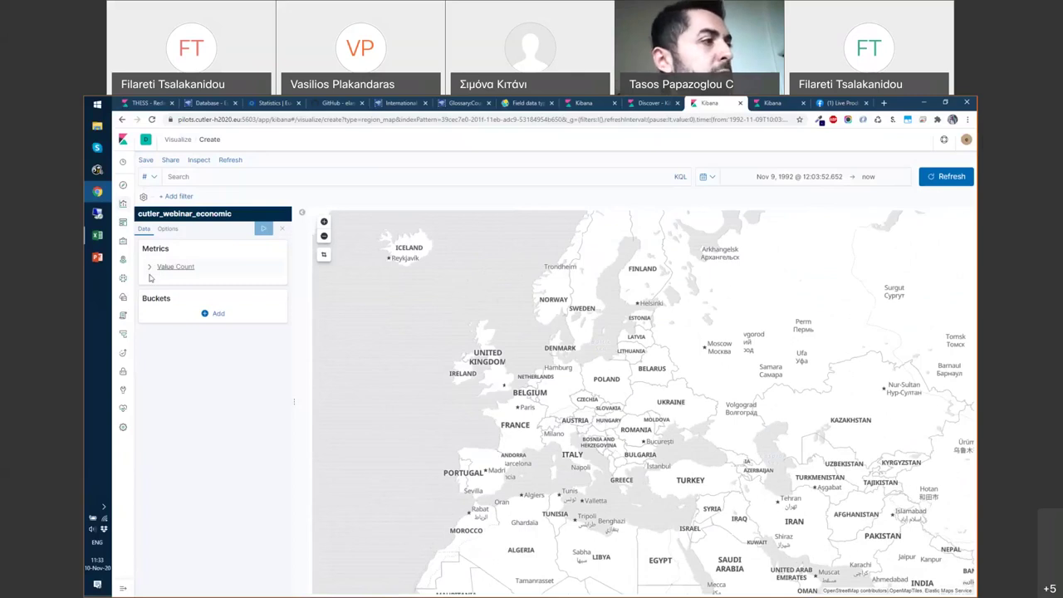
pyautogui.click(149, 268)
pyautogui.click(233, 301)
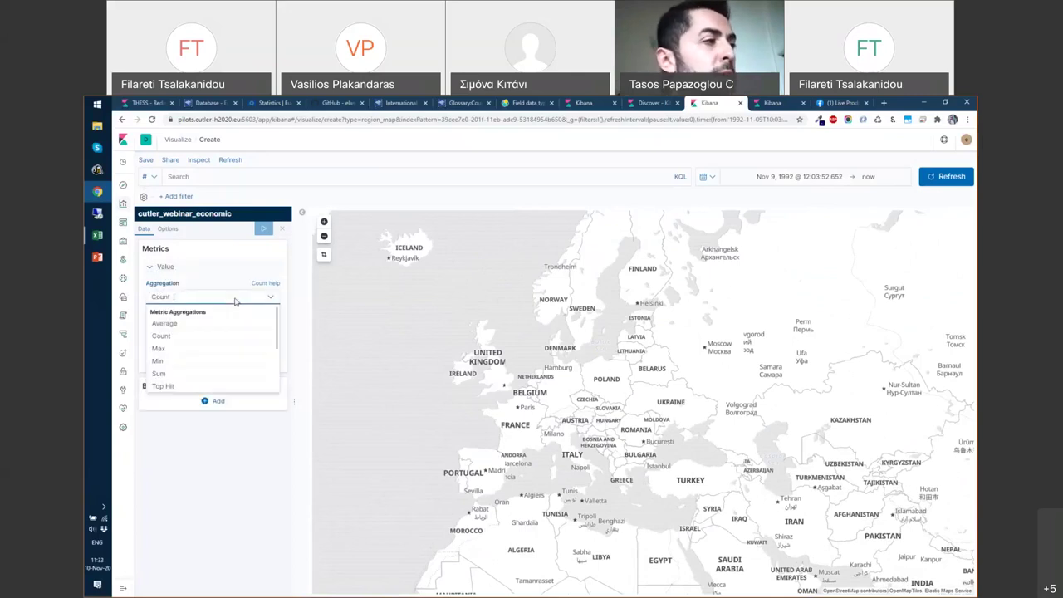
pyautogui.click(164, 324)
pyautogui.click(182, 329)
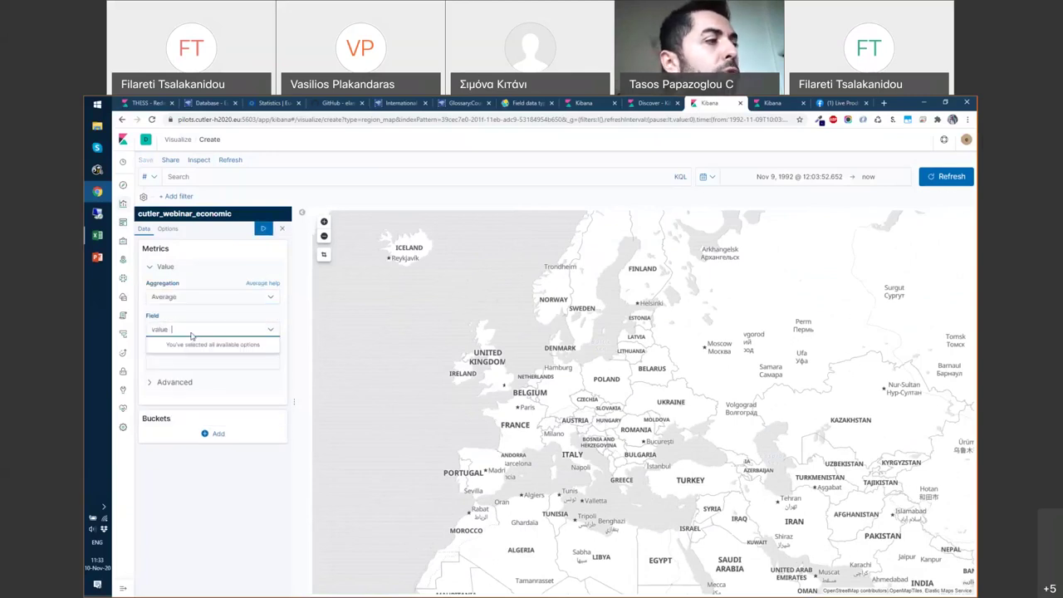
pyautogui.click(192, 316)
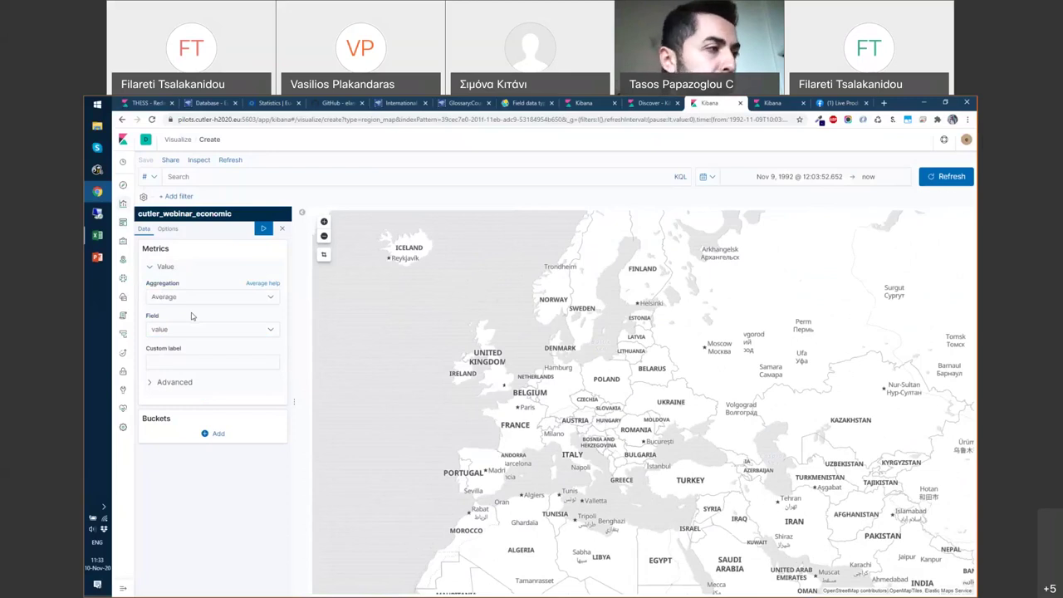
# Add a Shape field bucket with a Terms aggregation on geo.keyword, and apply it to the map.
pyautogui.click(206, 435)
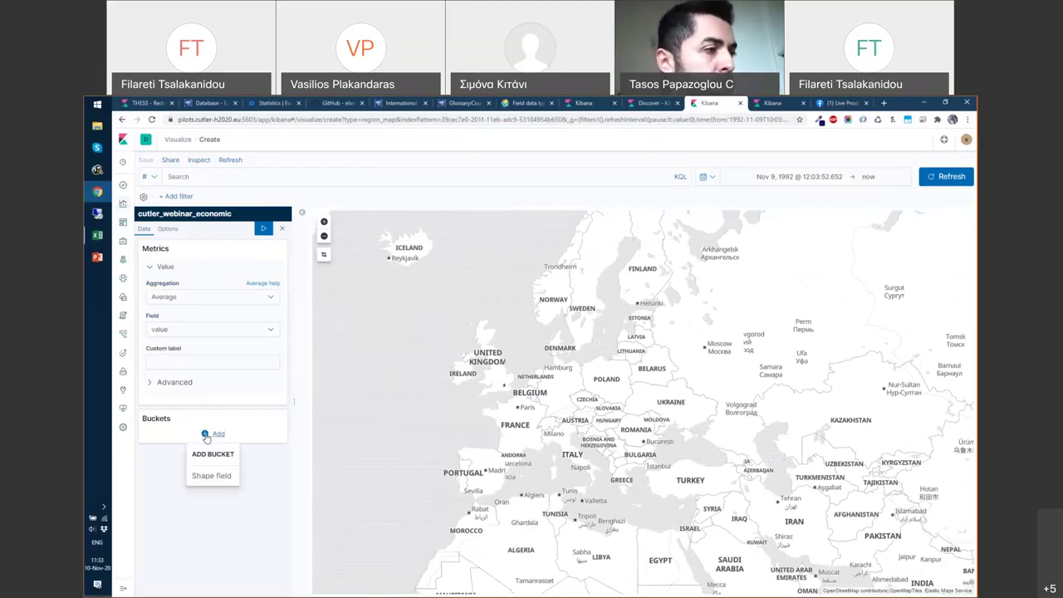
pyautogui.click(213, 478)
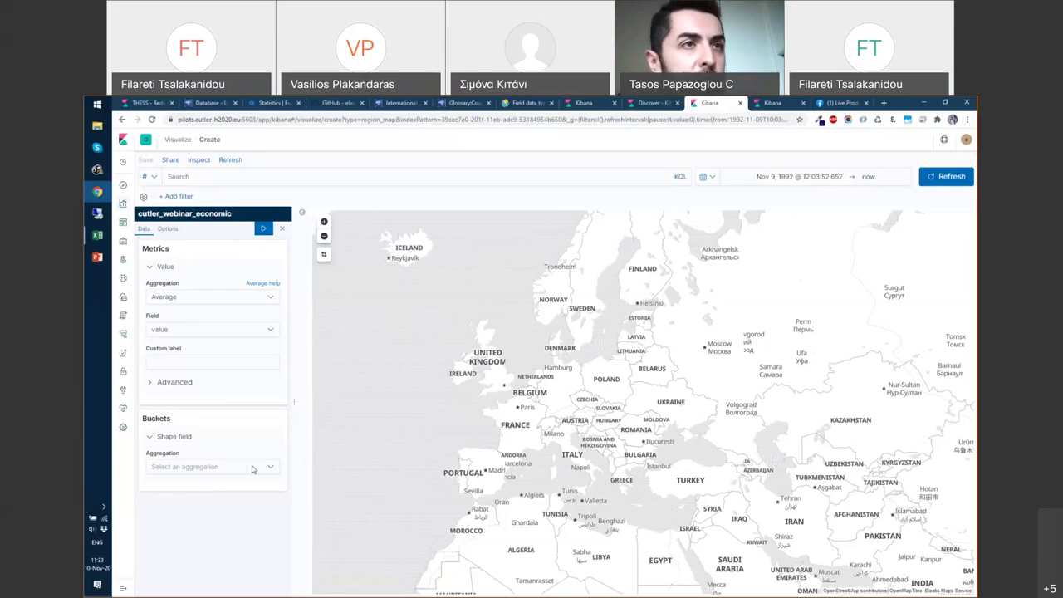
pyautogui.click(246, 471)
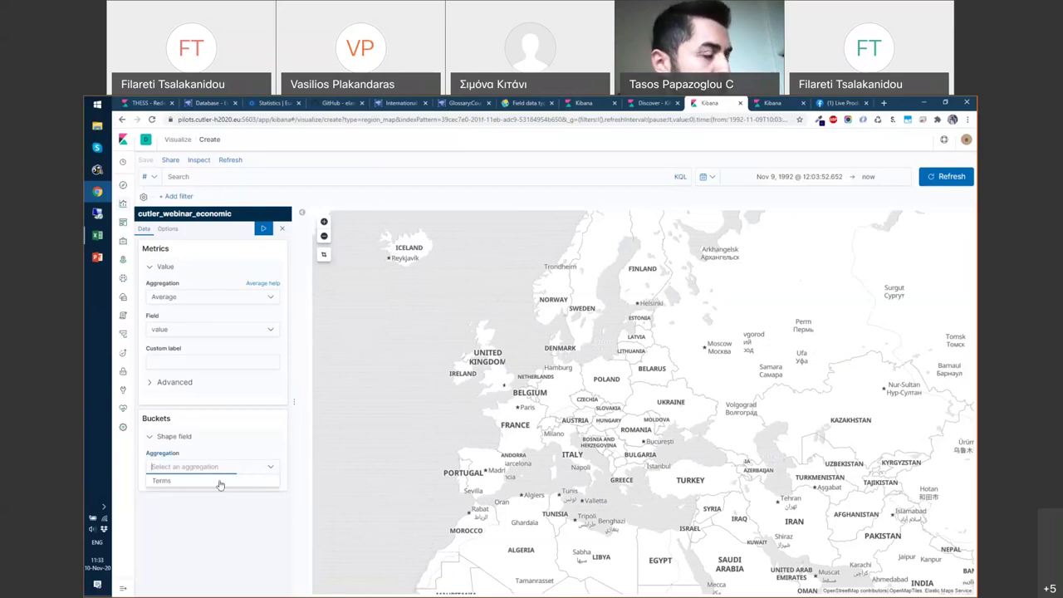
pyautogui.click(206, 481)
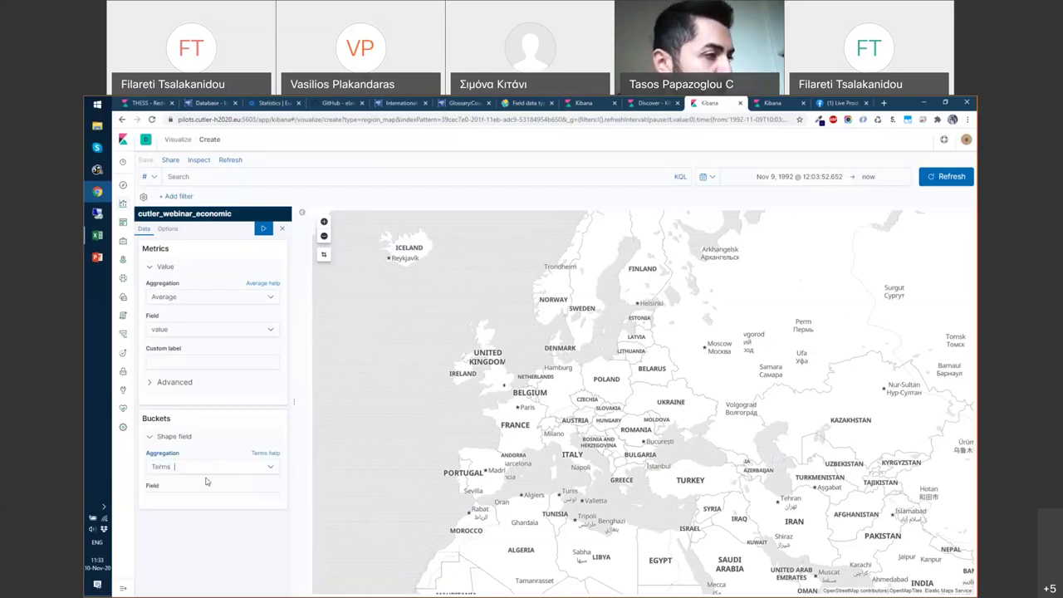
pyautogui.scroll(-1, 225, 465)
pyautogui.click(258, 453)
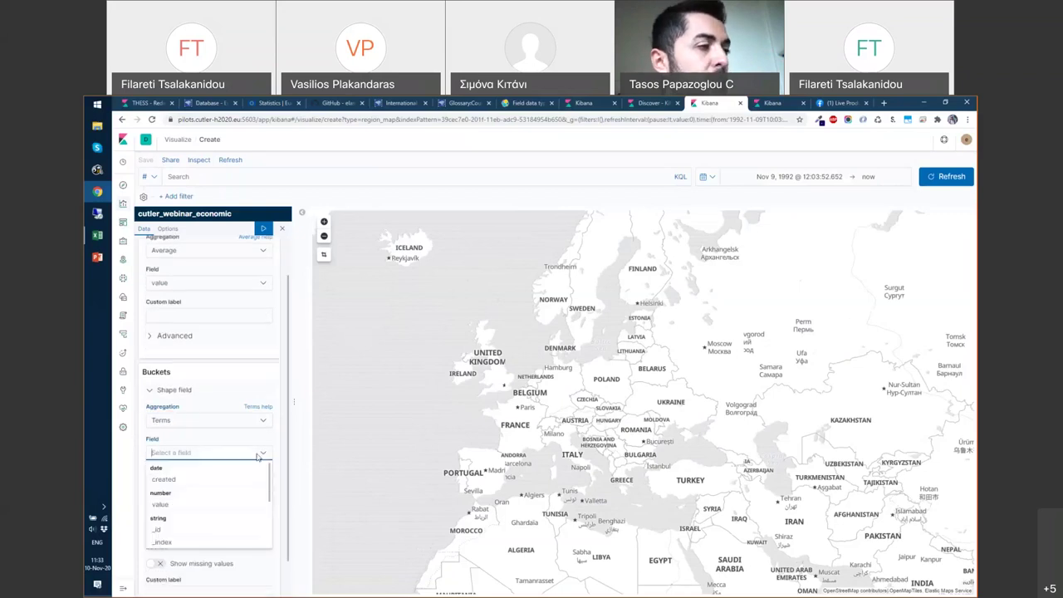
pyautogui.scroll(-3, 238, 507)
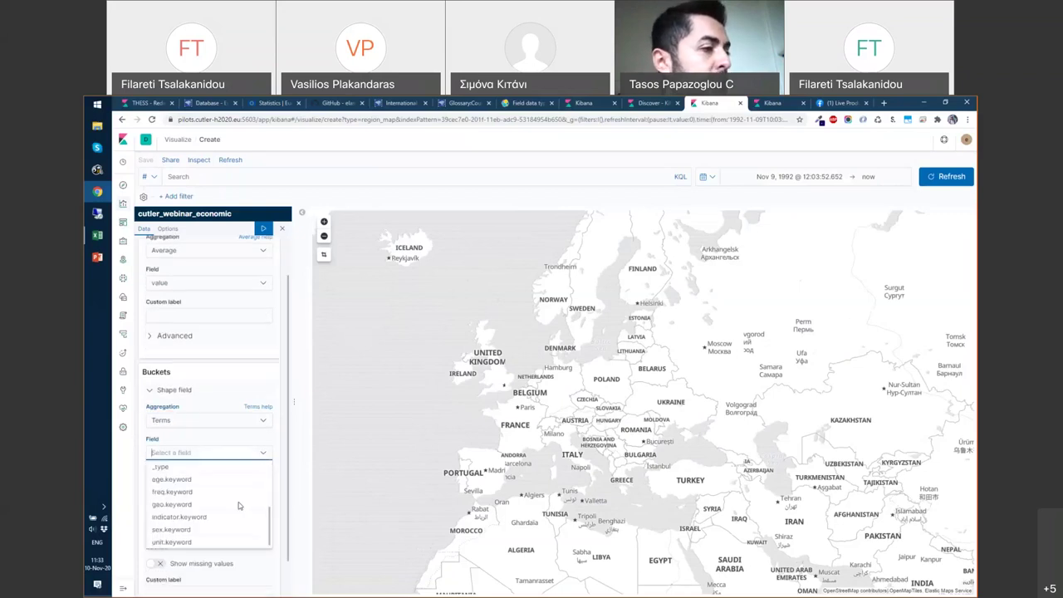
pyautogui.click(172, 505)
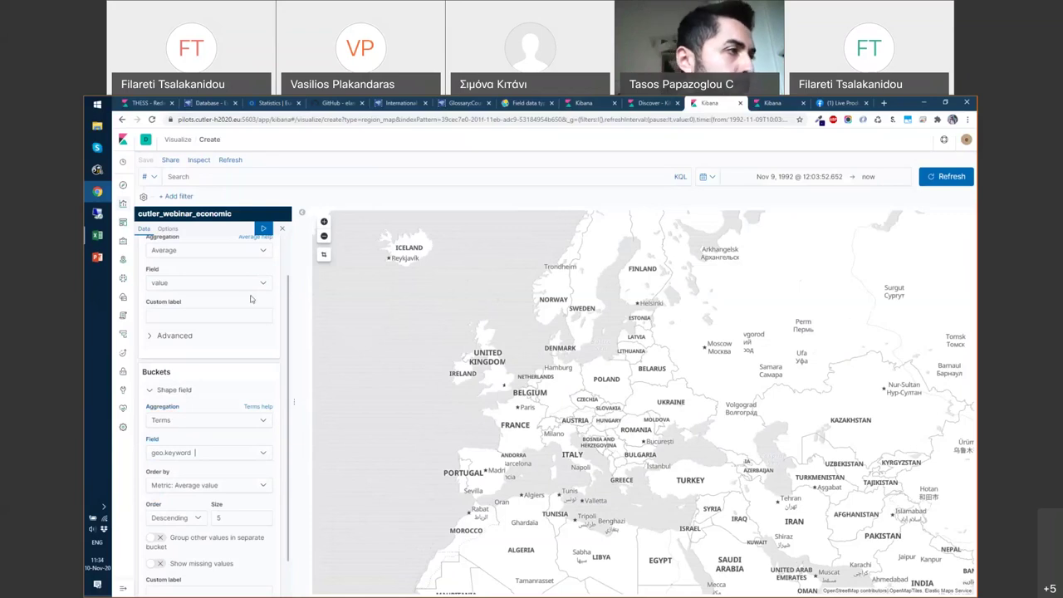
pyautogui.click(263, 230)
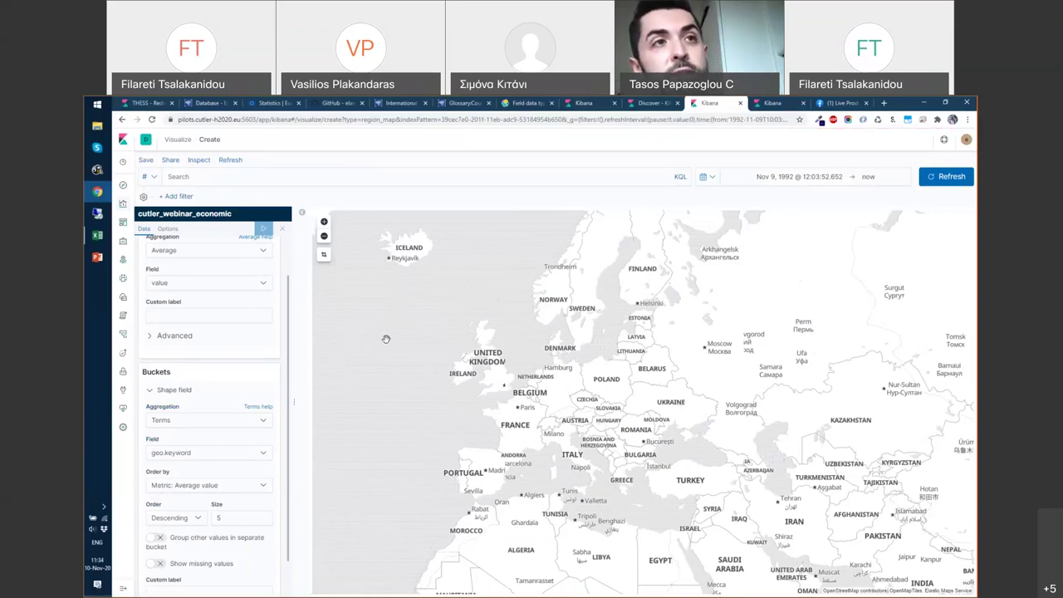
# Set the size of the geo.keyword Terms bucket to 100.
pyautogui.click(232, 516)
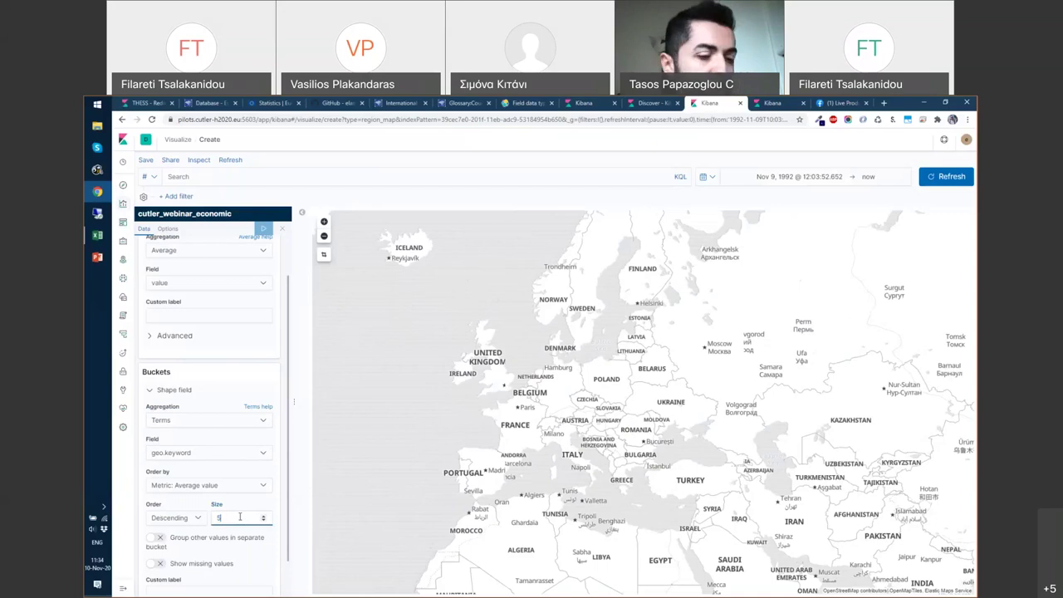
pyautogui.doubleClick(240, 517)
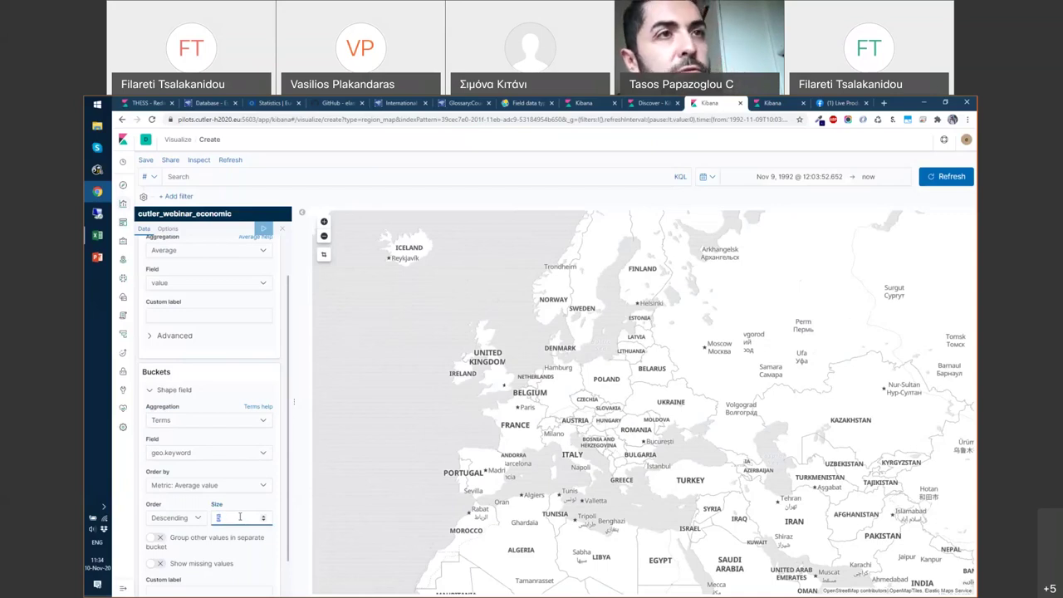
pyautogui.write('100')
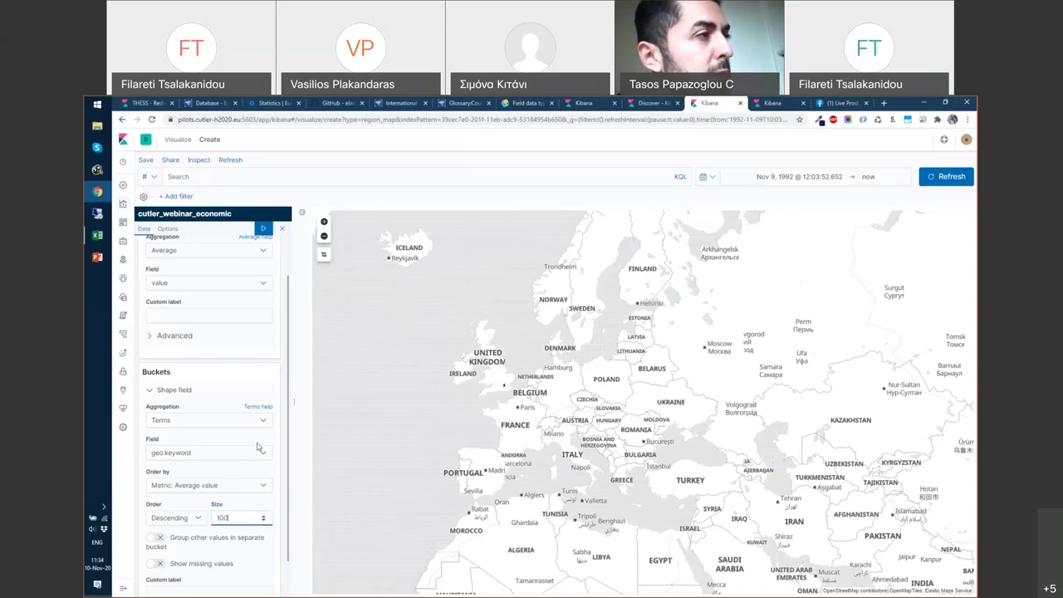
pyautogui.click(233, 397)
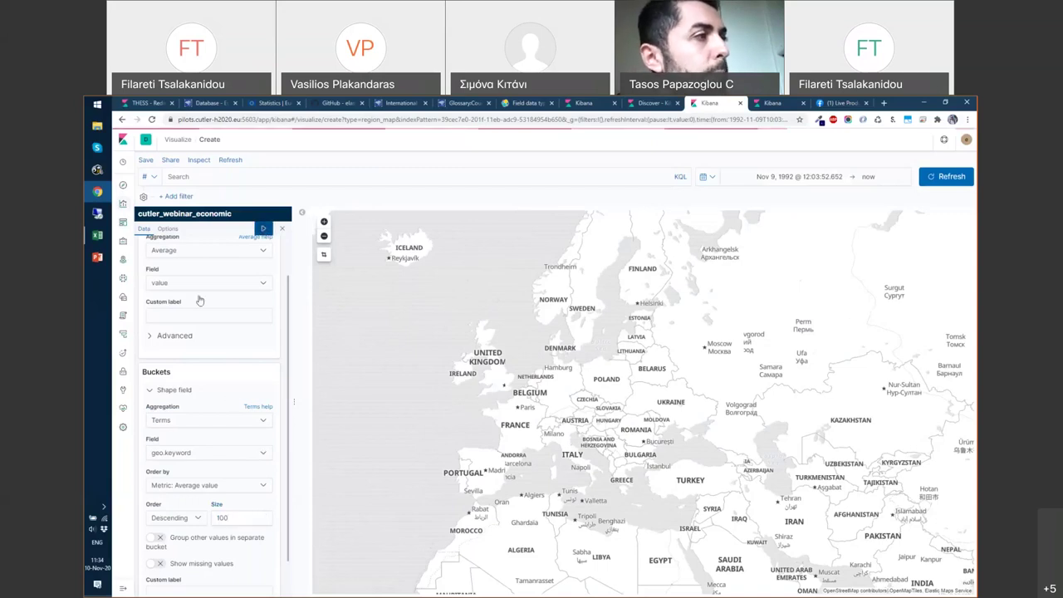
# Apply the bucket settings and set the region map's vector map layer to World Countries.
pyautogui.click(263, 227)
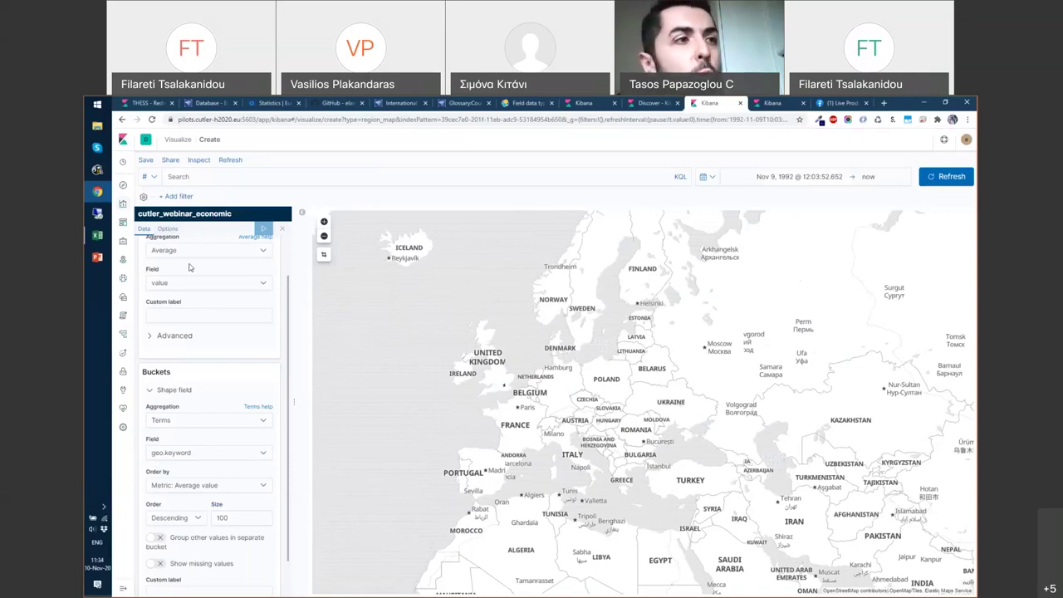
pyautogui.click(170, 230)
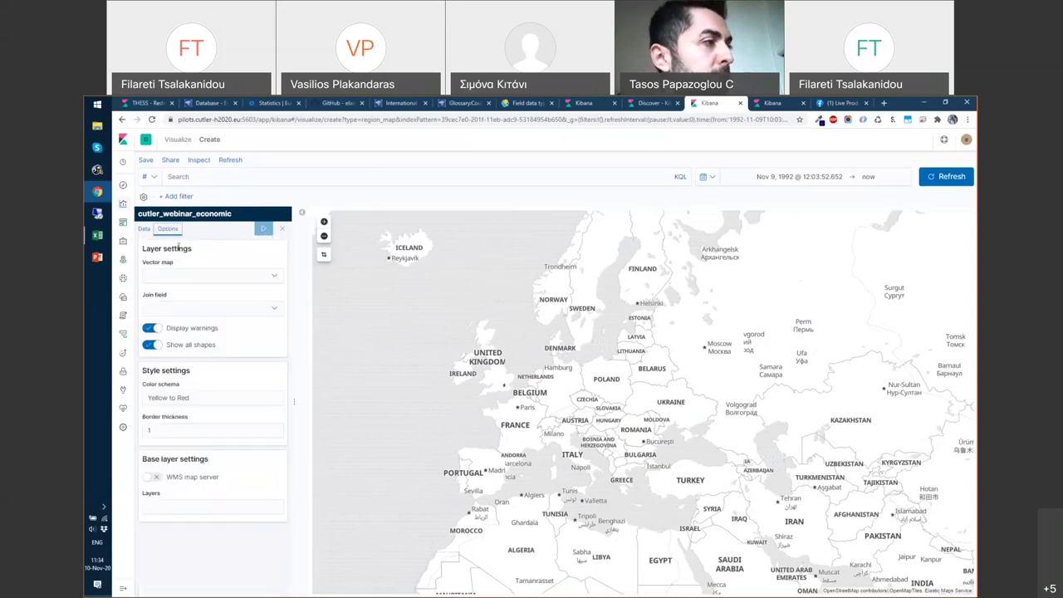
pyautogui.click(272, 278)
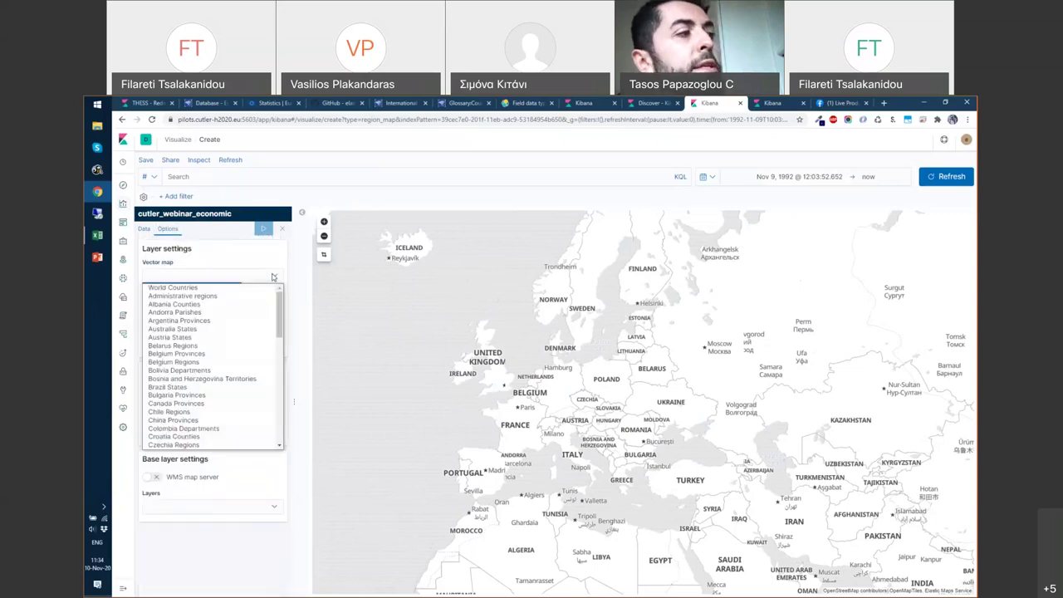
pyautogui.moveTo(280, 312); pyautogui.dragTo(274, 441)
pyautogui.scroll(15, 226, 308)
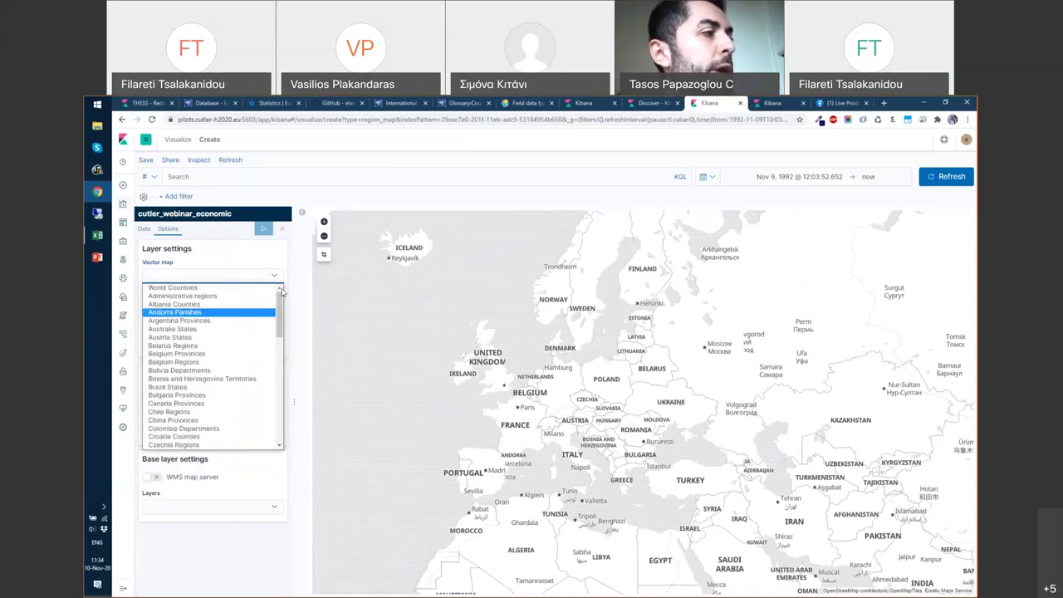
pyautogui.click(224, 289)
# Set the join field to ISO 3166-1 alpha-2 code, apply it to the map, and review the join field options.
pyautogui.click(275, 309)
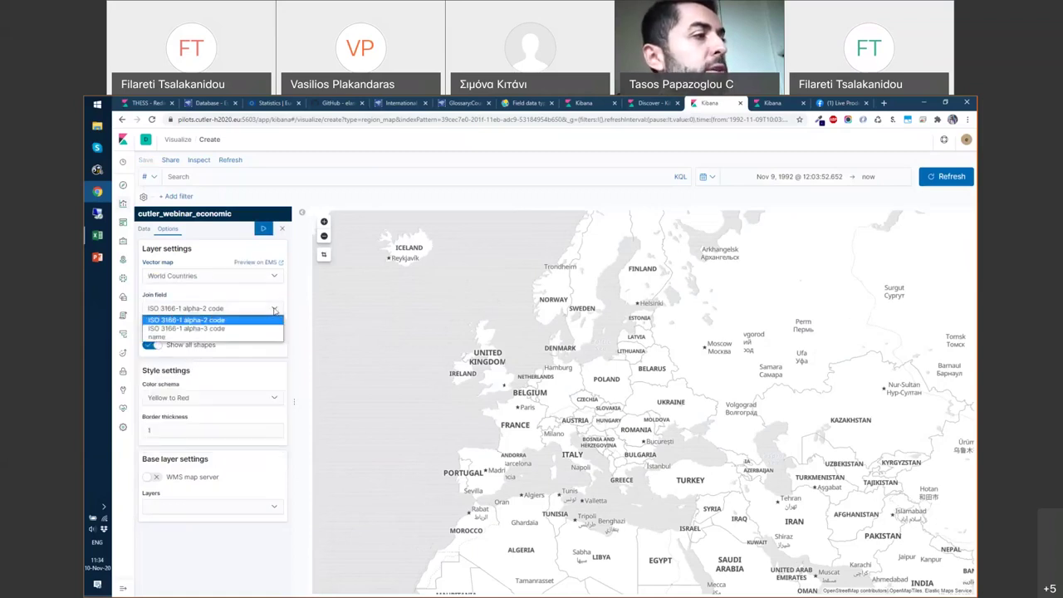
pyautogui.click(231, 321)
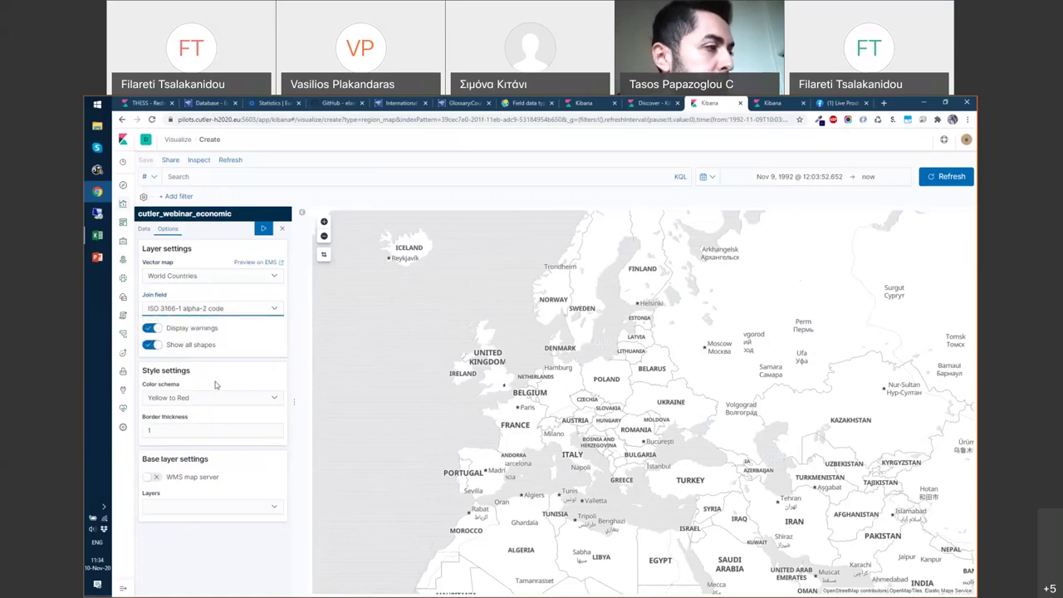
pyautogui.click(262, 231)
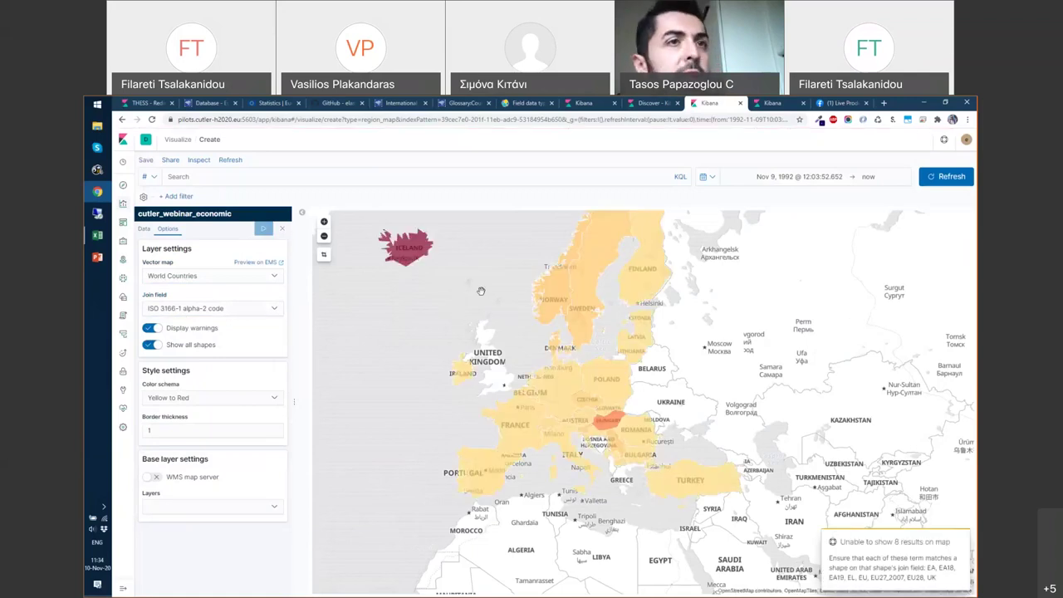
pyautogui.moveTo(471, 314); pyautogui.dragTo(497, 363)
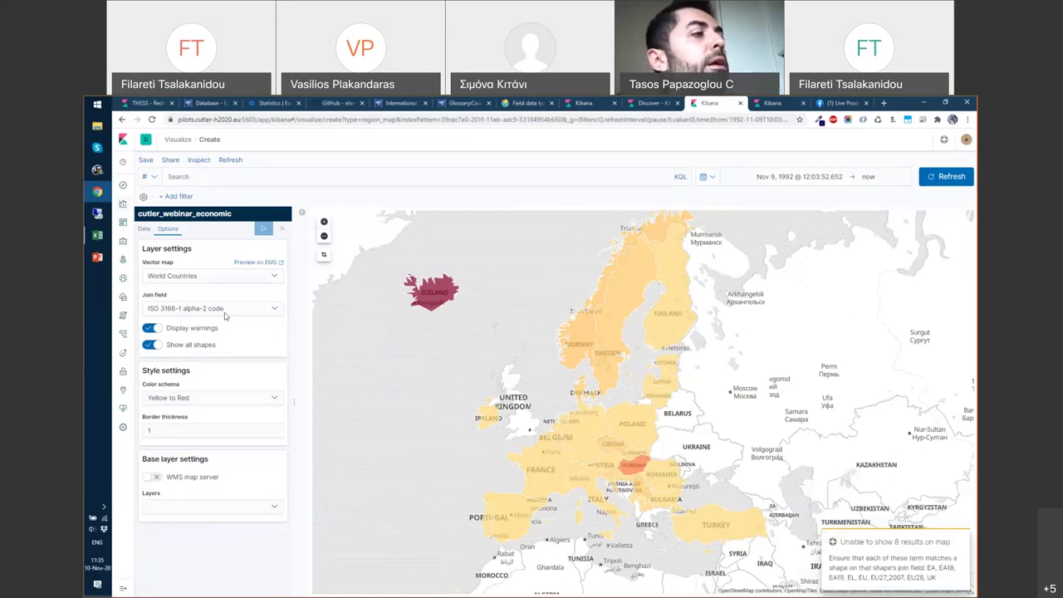
pyautogui.click(275, 310)
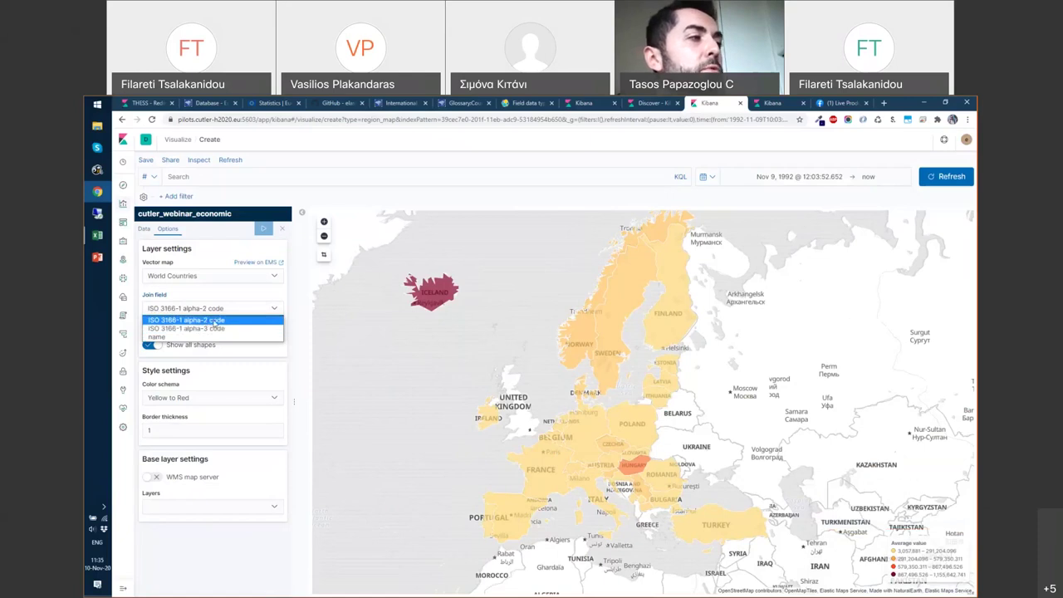
pyautogui.click(253, 293)
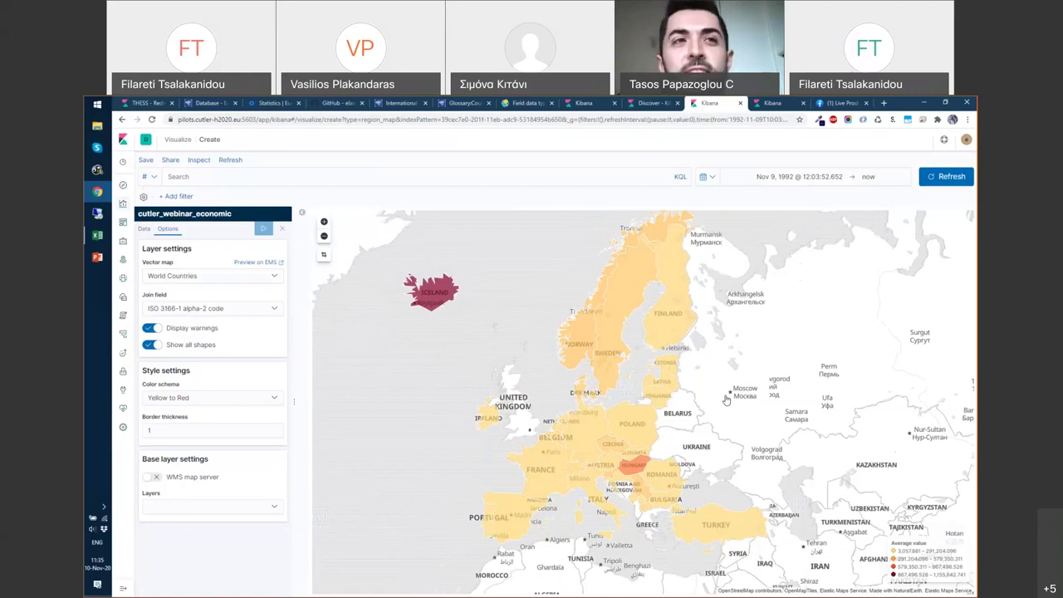
pyautogui.moveTo(429, 259)
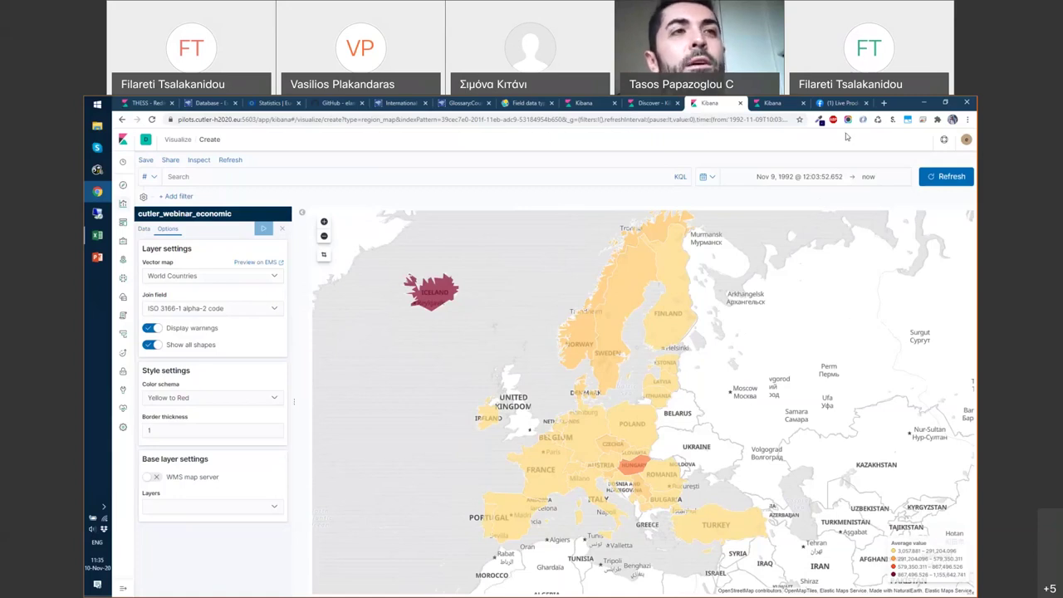
# Open CUTLER WEBINAR DASHBOARD and examine its country word cloud, income-by-gender chart and economic region map.
pyautogui.click(652, 103)
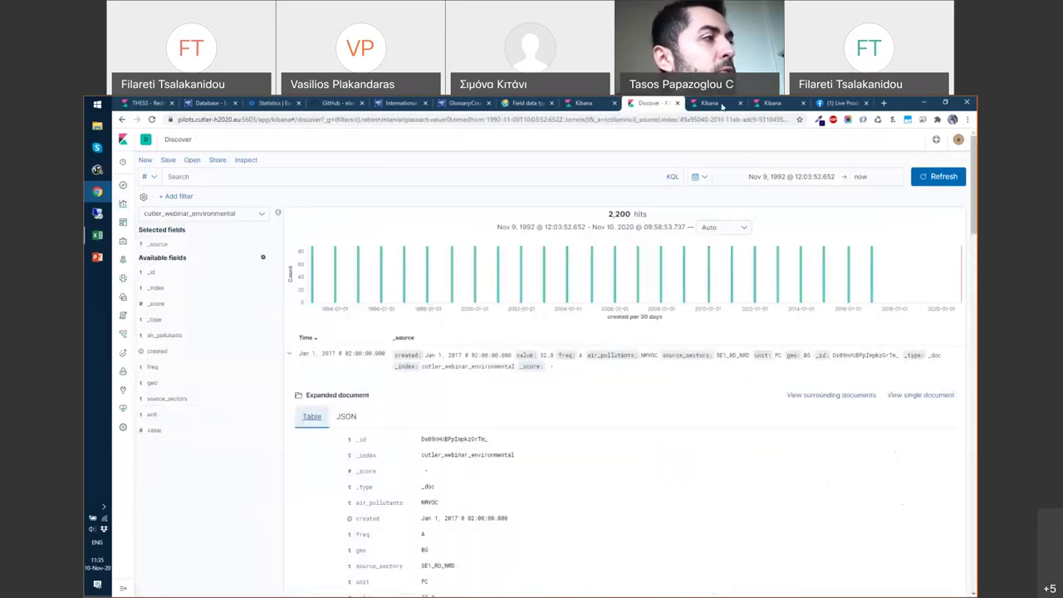
pyautogui.click(719, 104)
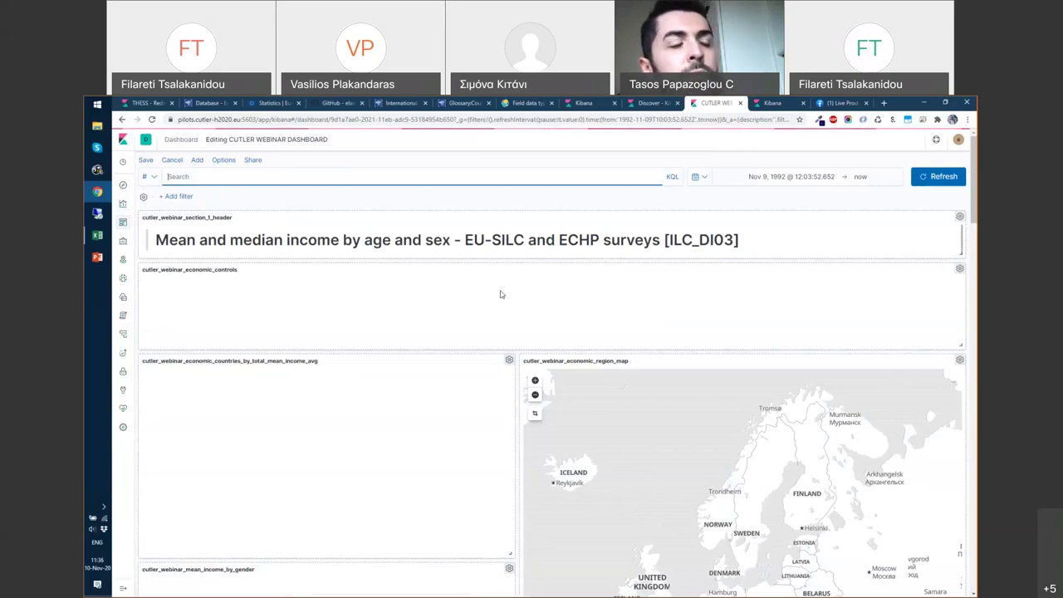
pyautogui.scroll(-2, 500, 291)
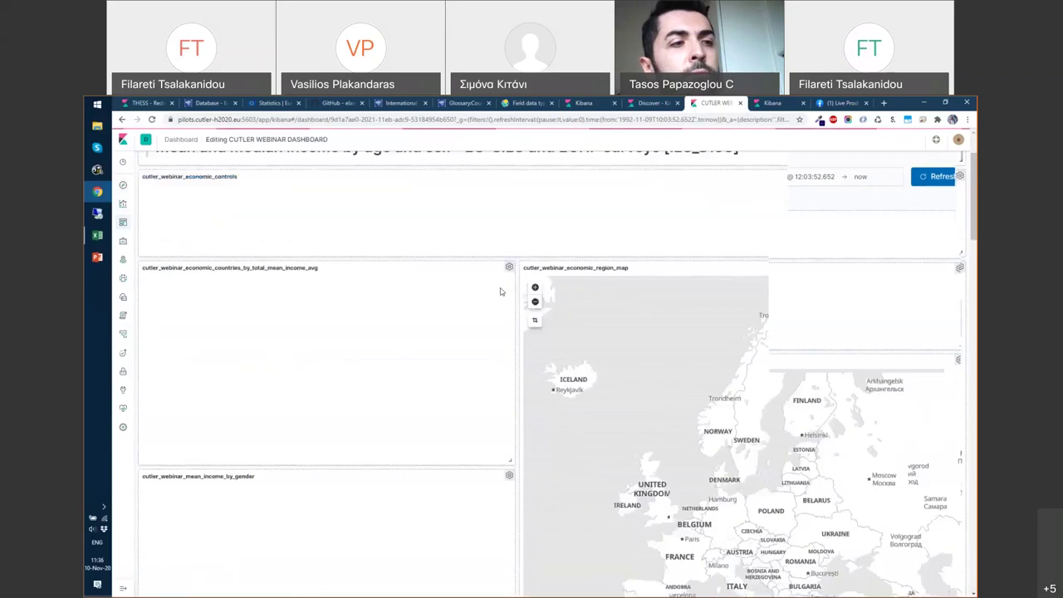
pyautogui.scroll(-2, 500, 291)
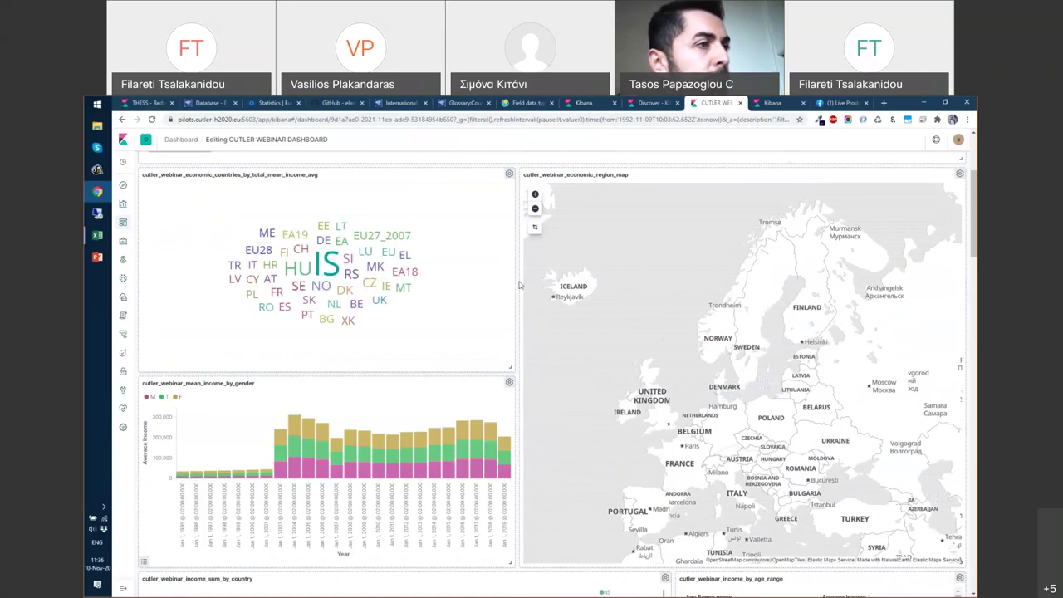
pyautogui.scroll(-2, 535, 270)
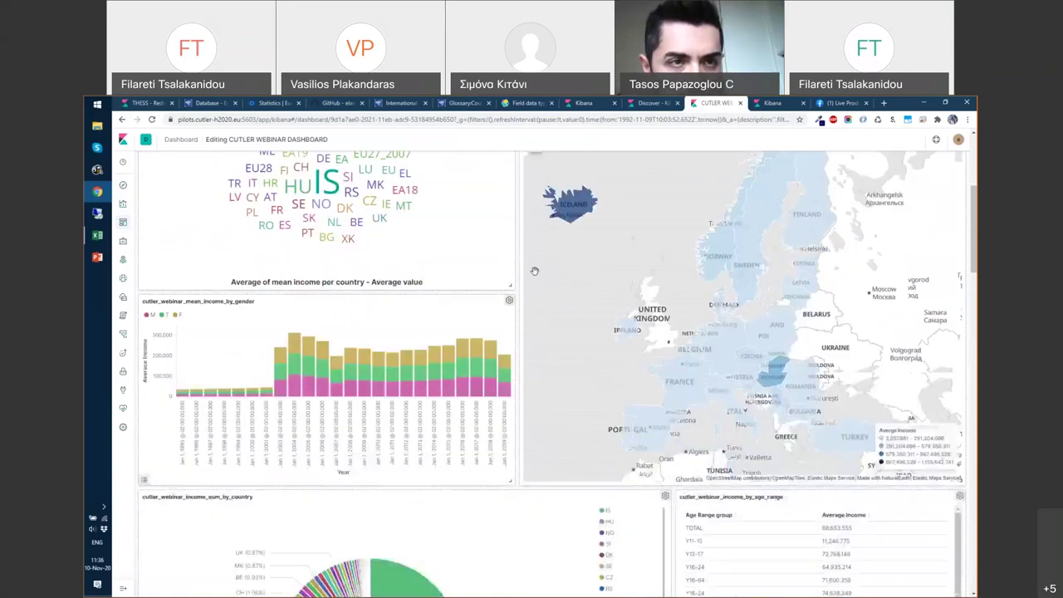
pyautogui.scroll(1, 939, 176)
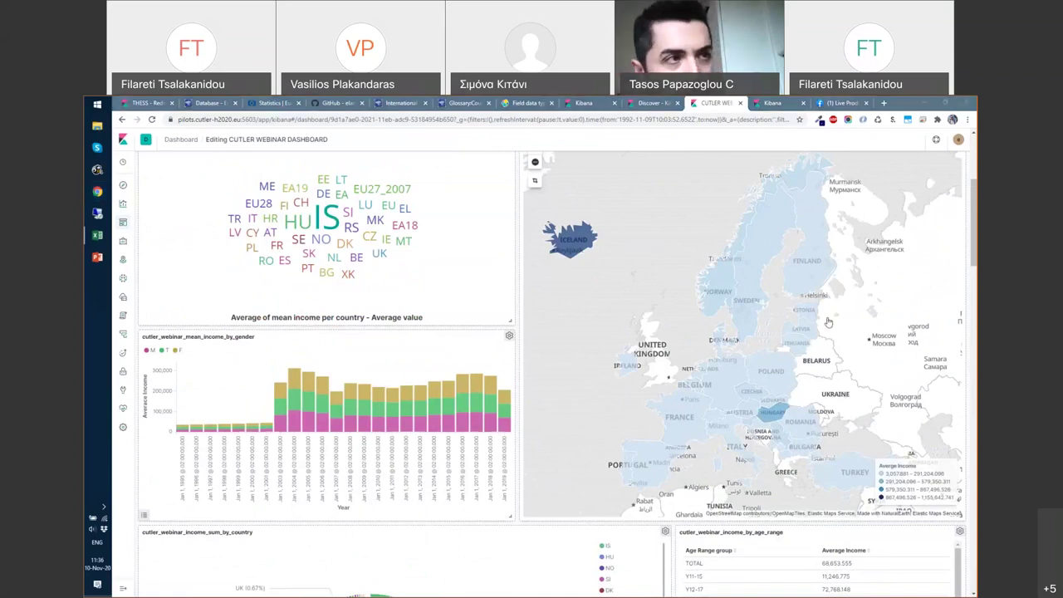
pyautogui.moveTo(595, 247)
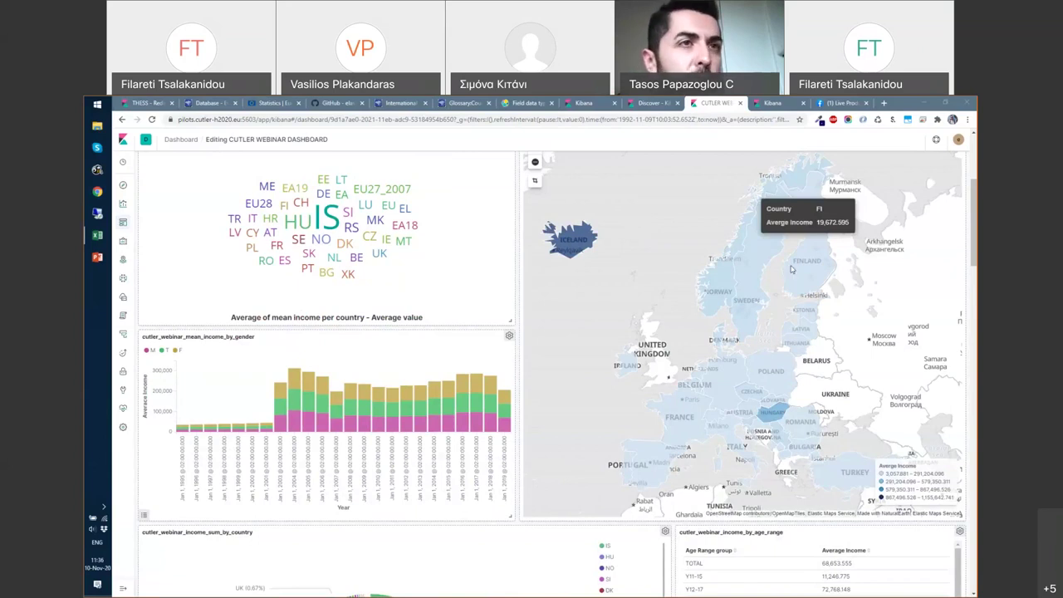
pyautogui.scroll(3, 791, 268)
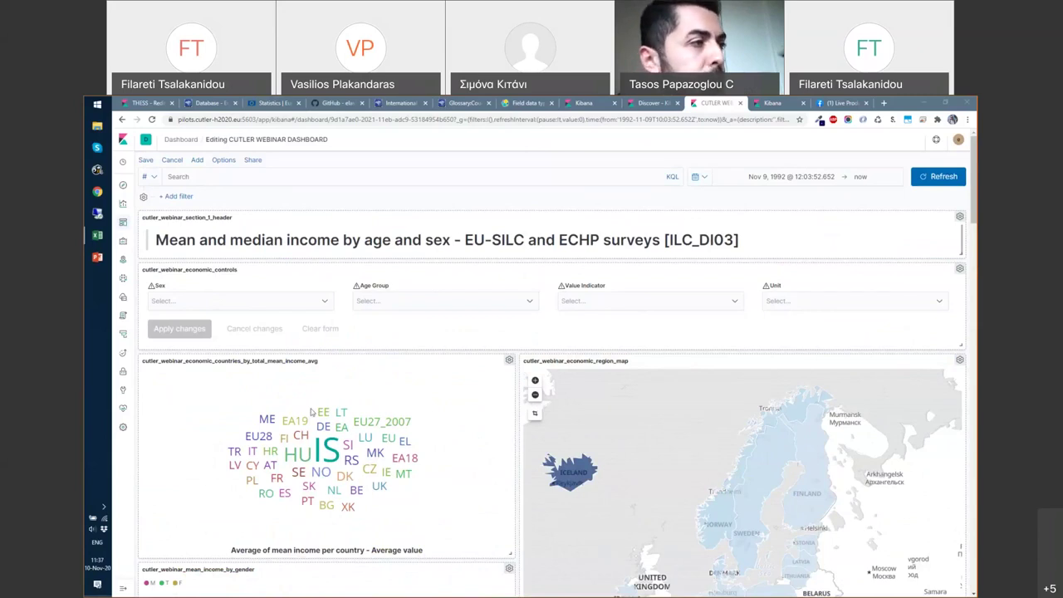
# Review the available options of the Sex, Age Group, Value Indicator and Unit controls on the dashboard.
pyautogui.click(324, 304)
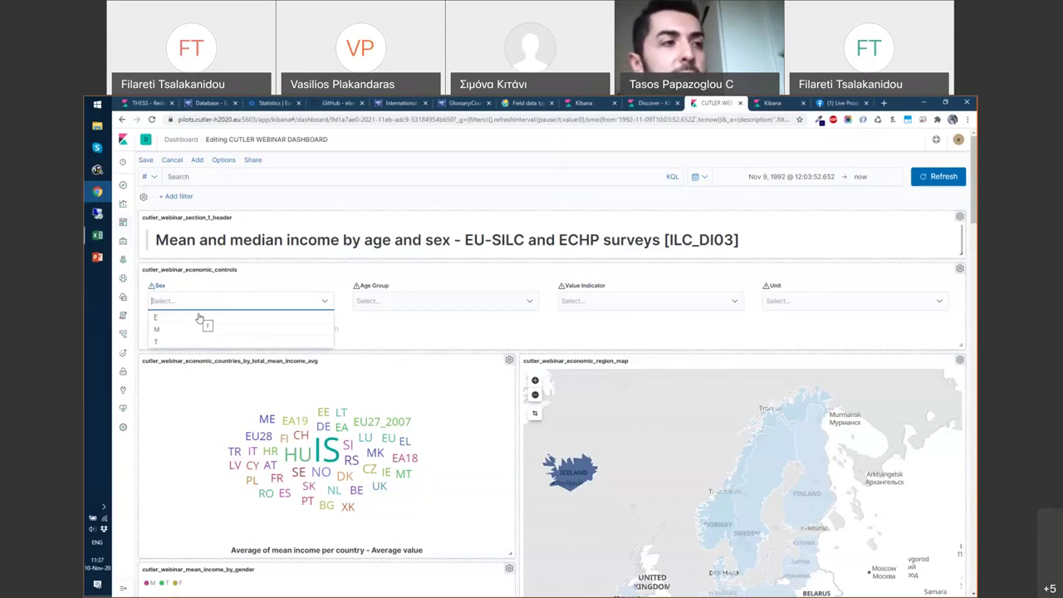
pyautogui.click(469, 301)
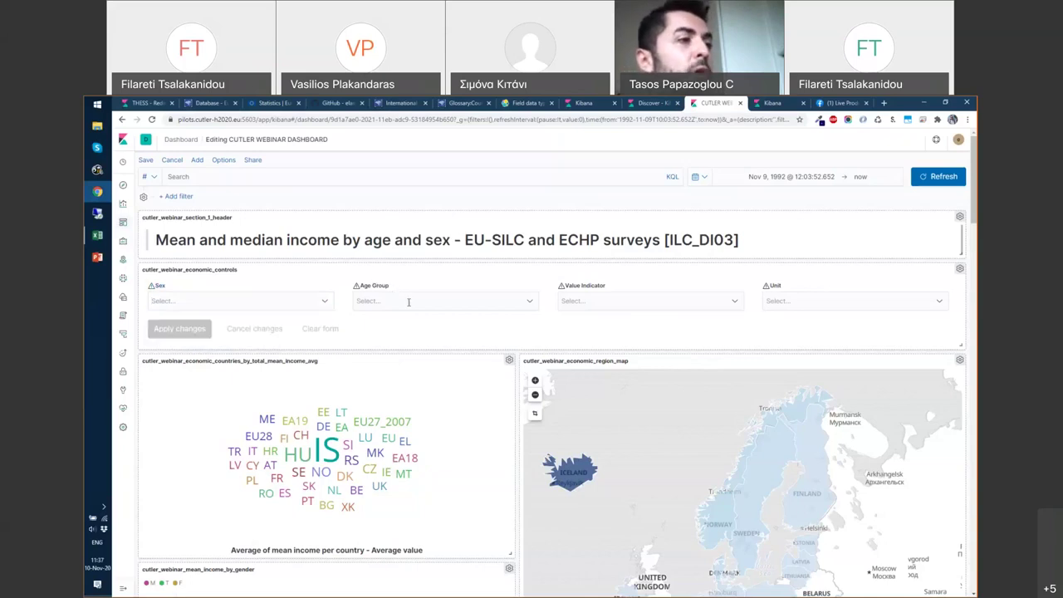
pyautogui.scroll(-3, 478, 341)
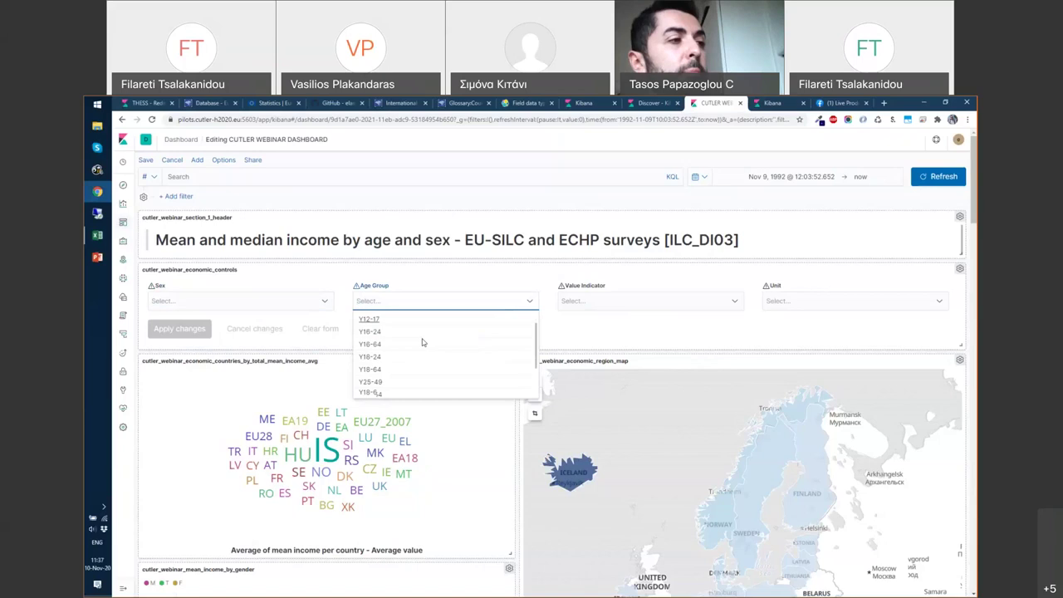
pyautogui.scroll(3, 397, 366)
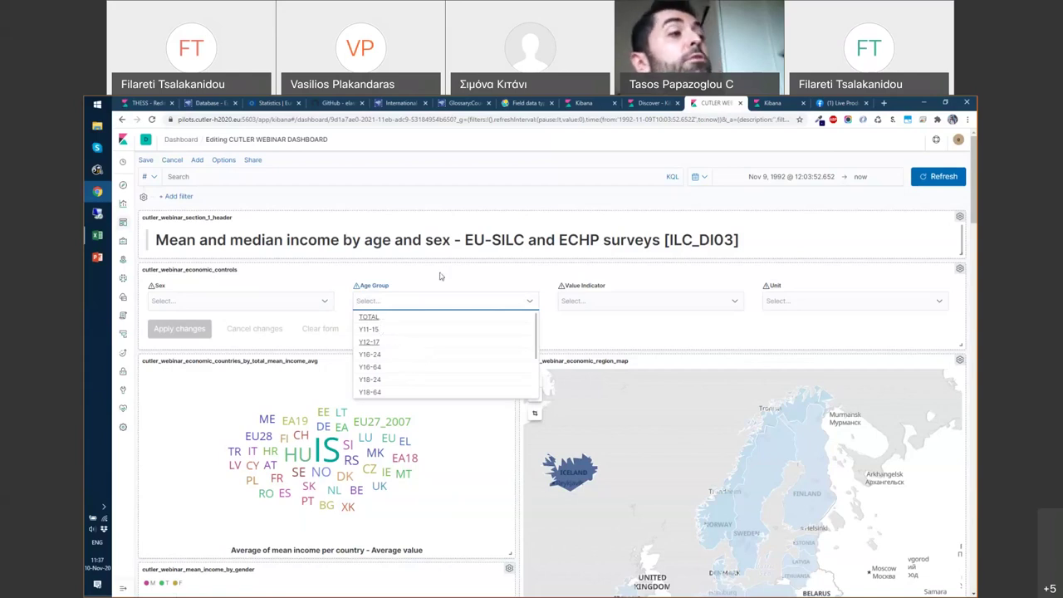
pyautogui.click(544, 291)
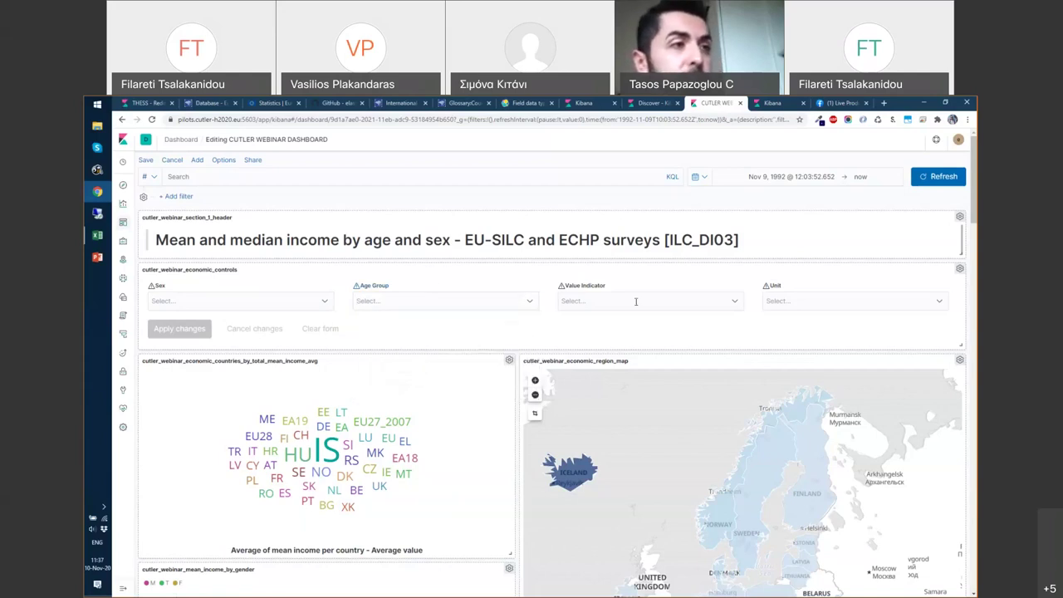
pyautogui.click(636, 301)
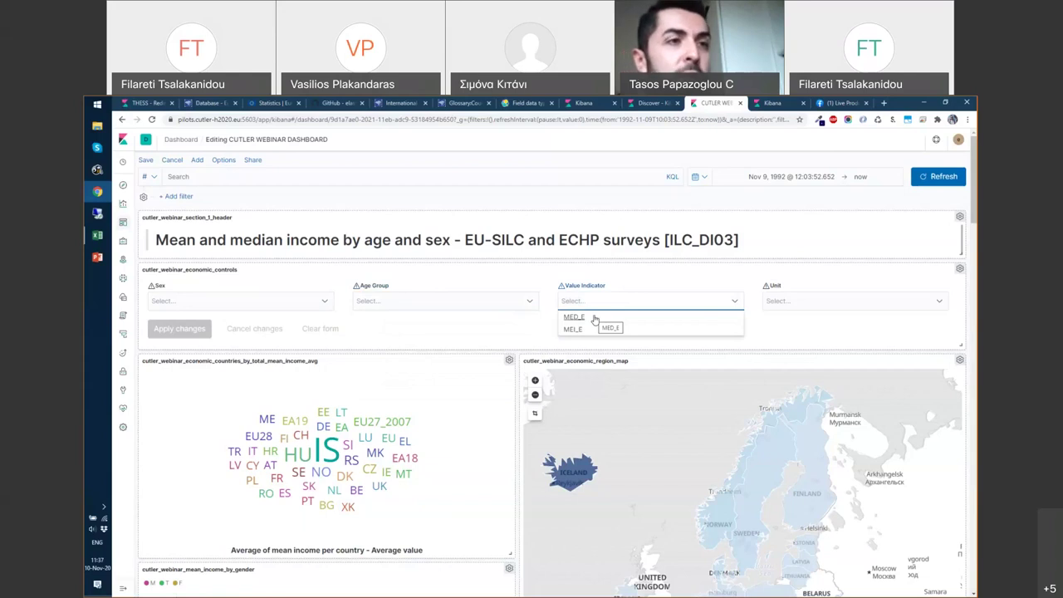
pyautogui.click(813, 303)
pyautogui.click(814, 303)
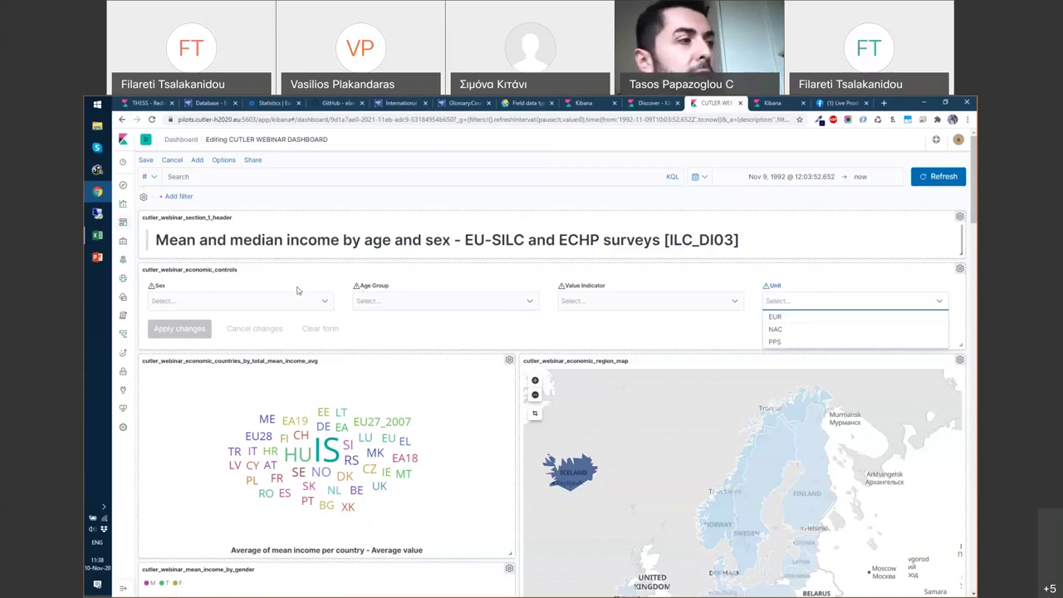
# Set the Sex control to T and the Age Group control to TOTAL.
pyautogui.click(324, 304)
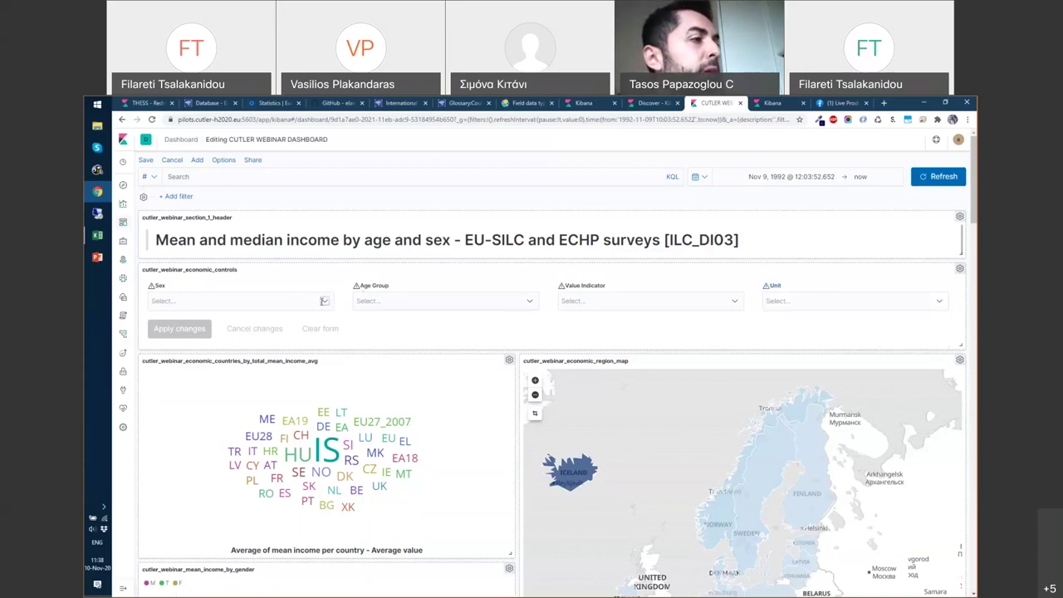
pyautogui.click(325, 306)
pyautogui.click(174, 342)
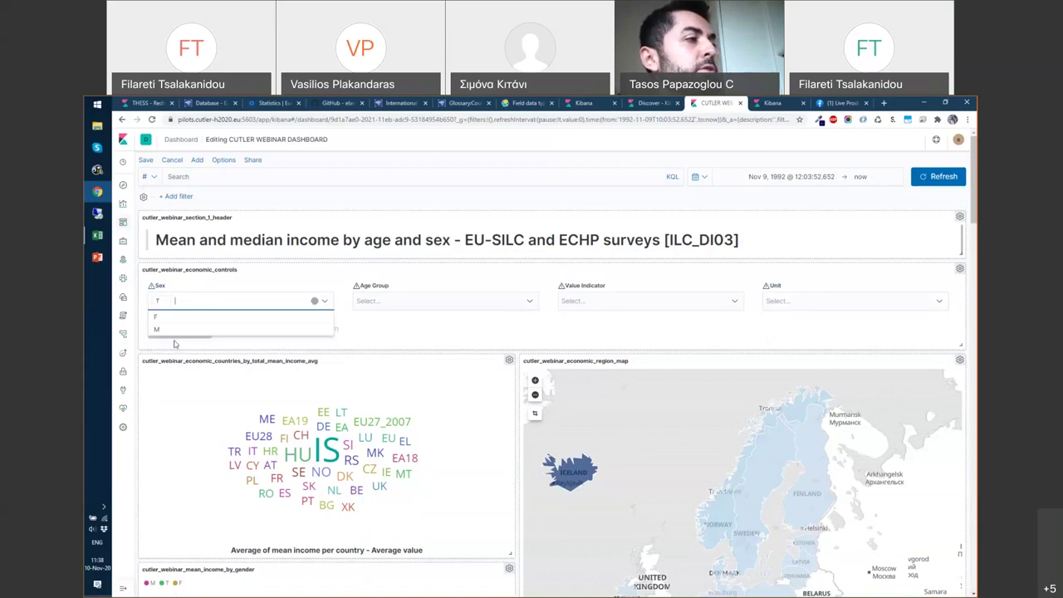
pyautogui.click(384, 335)
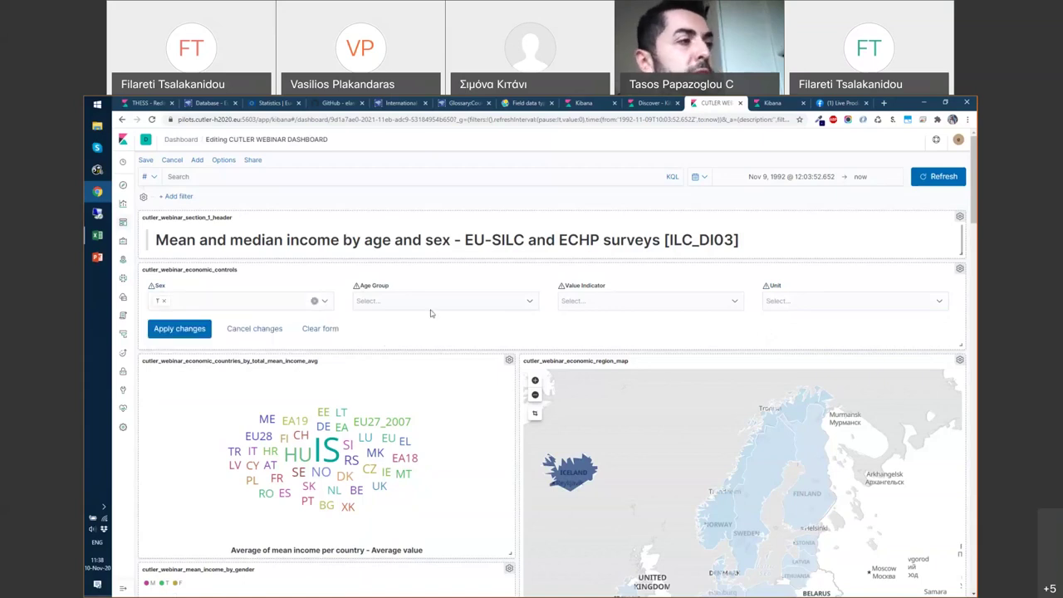
pyautogui.click(529, 302)
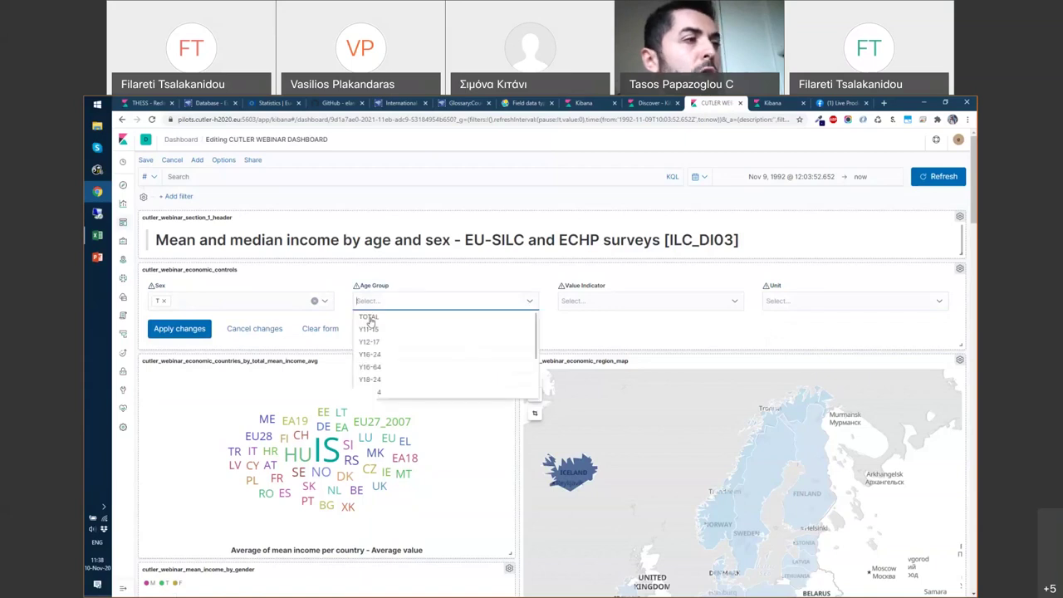
pyautogui.click(368, 319)
pyautogui.click(527, 278)
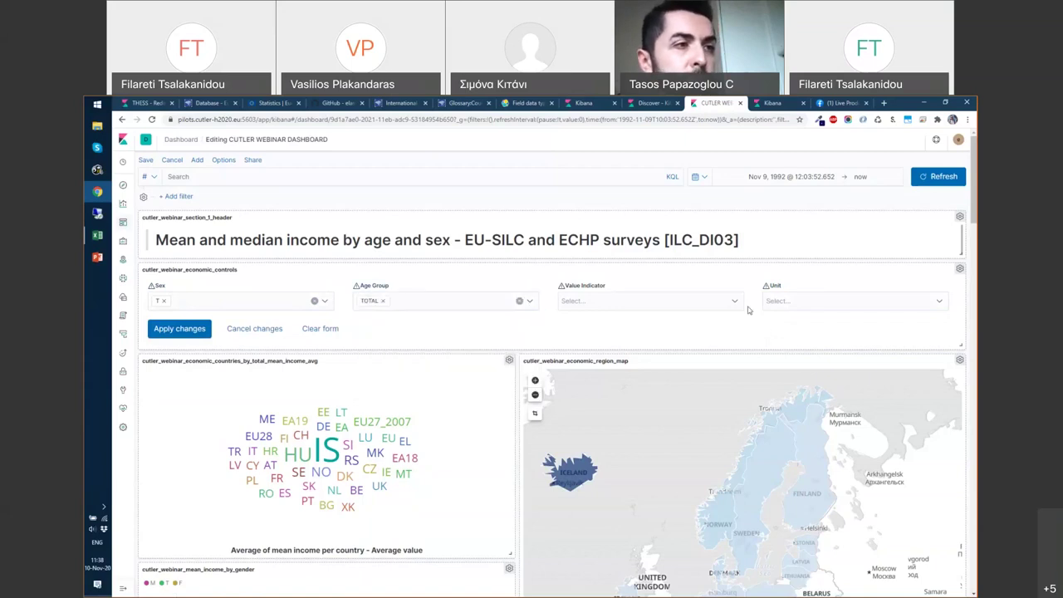
# Set the Value Indicator control to MEI_E and Unit to EUR, and apply the control selections to the dashboard.
pyautogui.click(738, 303)
pyautogui.click(573, 330)
pyautogui.click(938, 309)
pyautogui.click(938, 305)
pyautogui.click(774, 318)
pyautogui.click(221, 349)
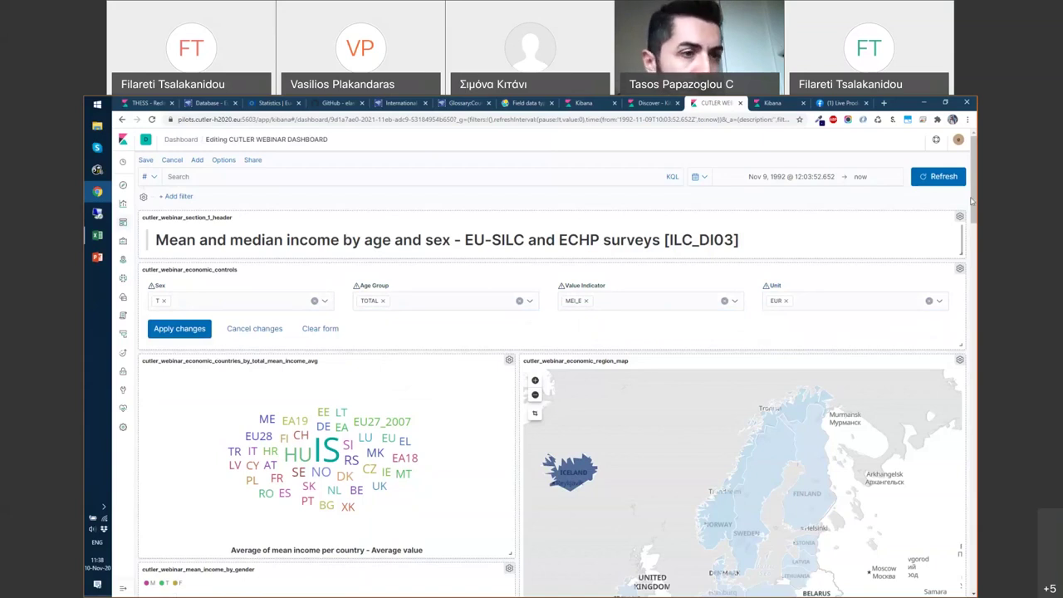
pyautogui.moveTo(971, 201); pyautogui.dragTo(973, 232)
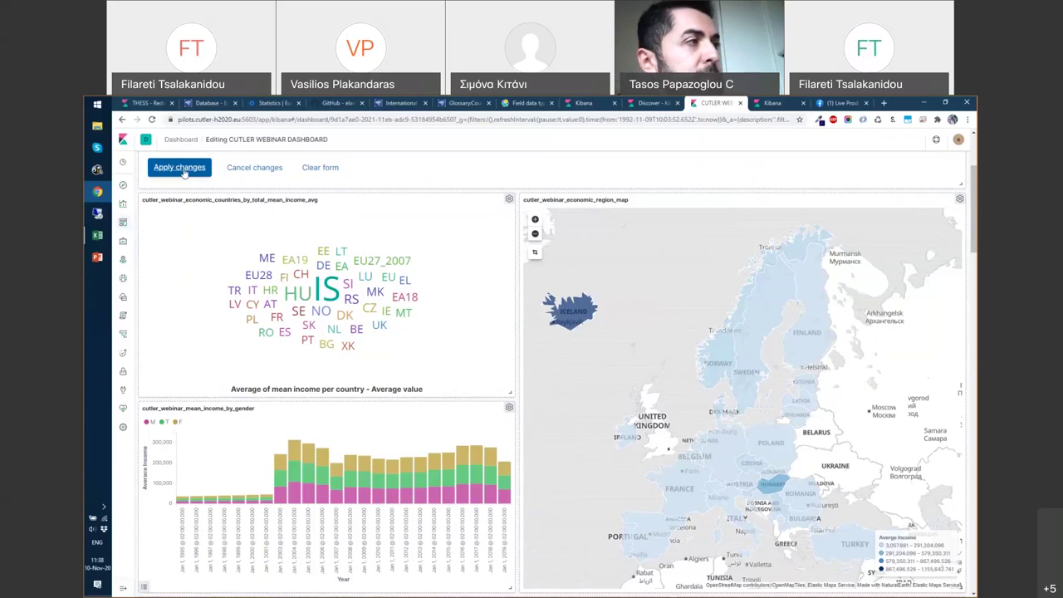
pyautogui.click(184, 172)
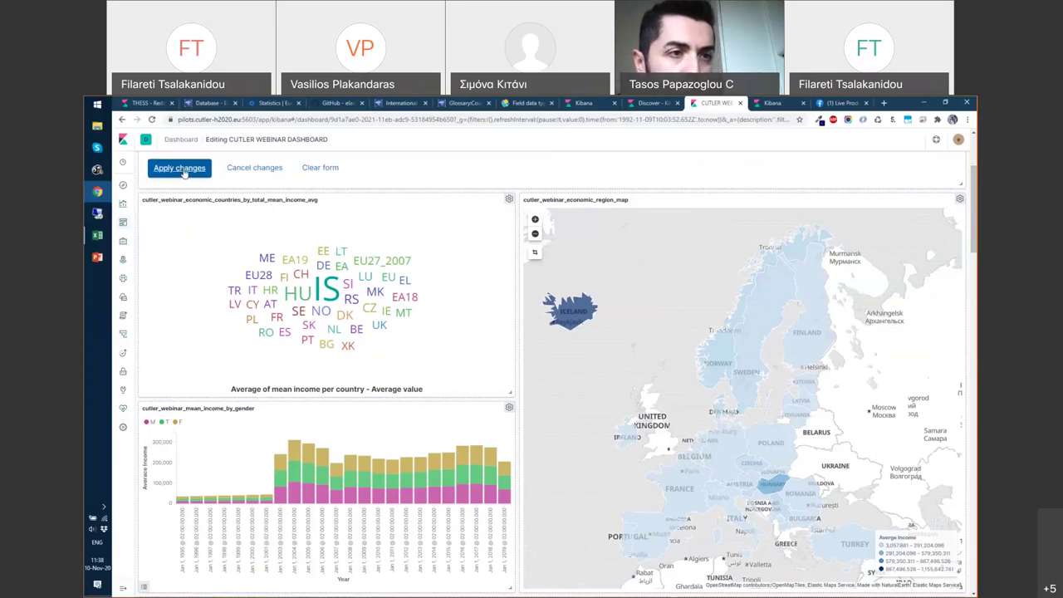
pyautogui.click(180, 170)
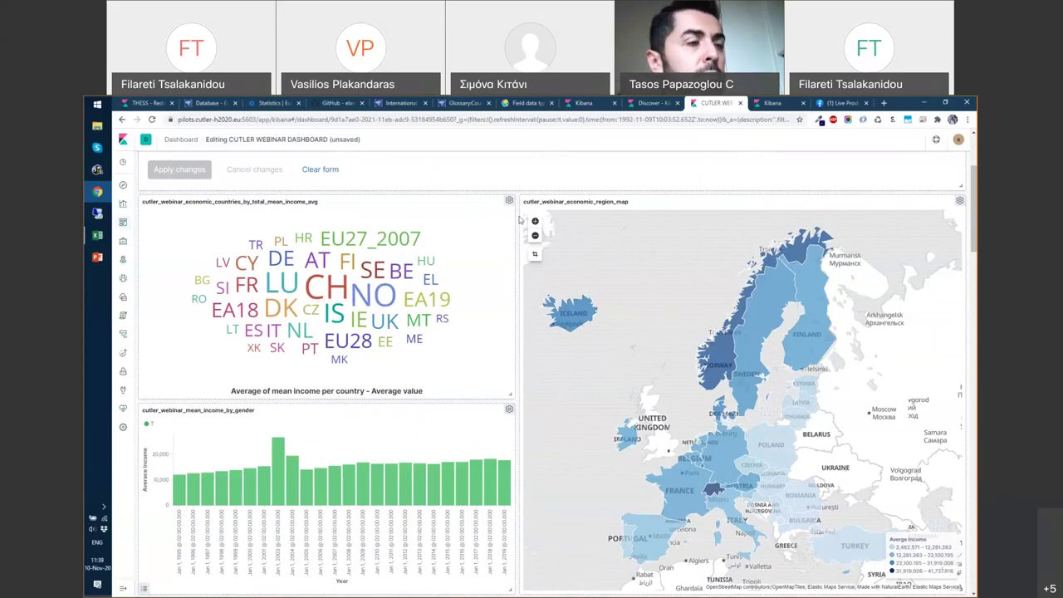
# Inspect the average income of Switzerland, Luxembourg and Norway on the economic region map.
pyautogui.scroll(1, 519, 219)
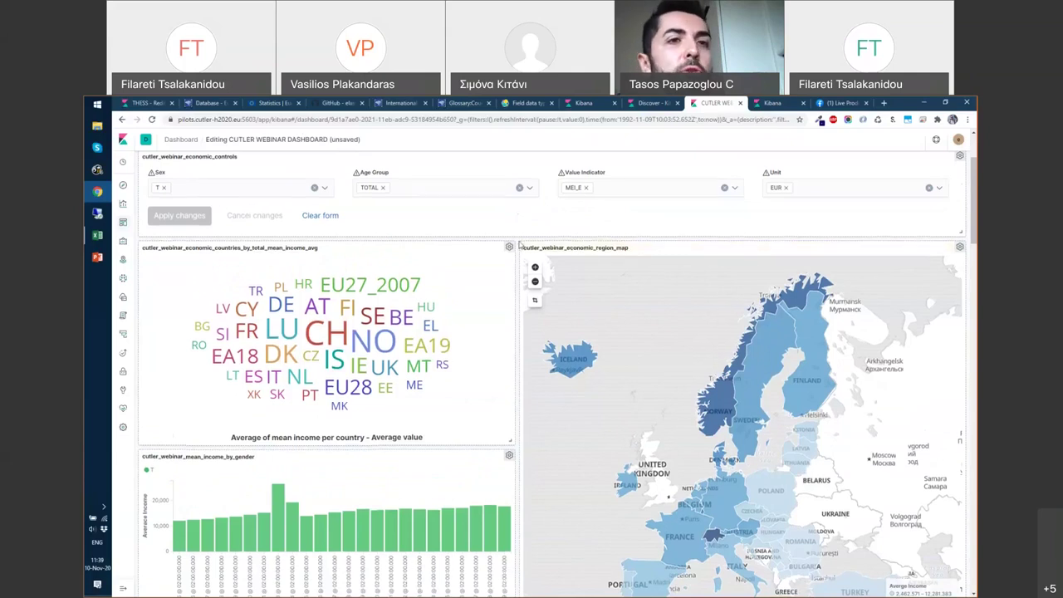
pyautogui.scroll(-1, 518, 243)
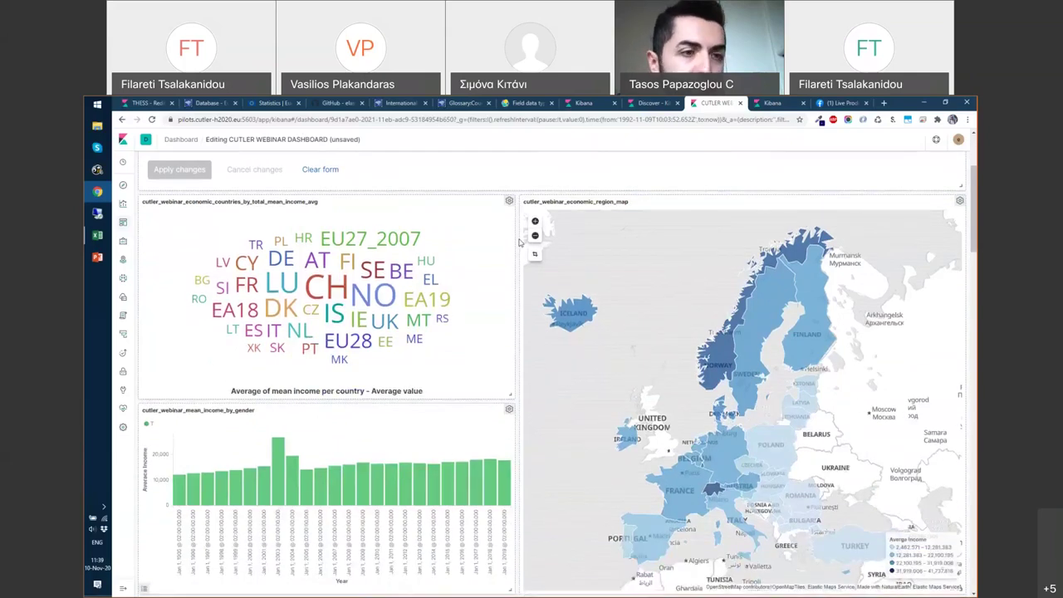
pyautogui.scroll(-1, 523, 249)
pyautogui.moveTo(708, 450)
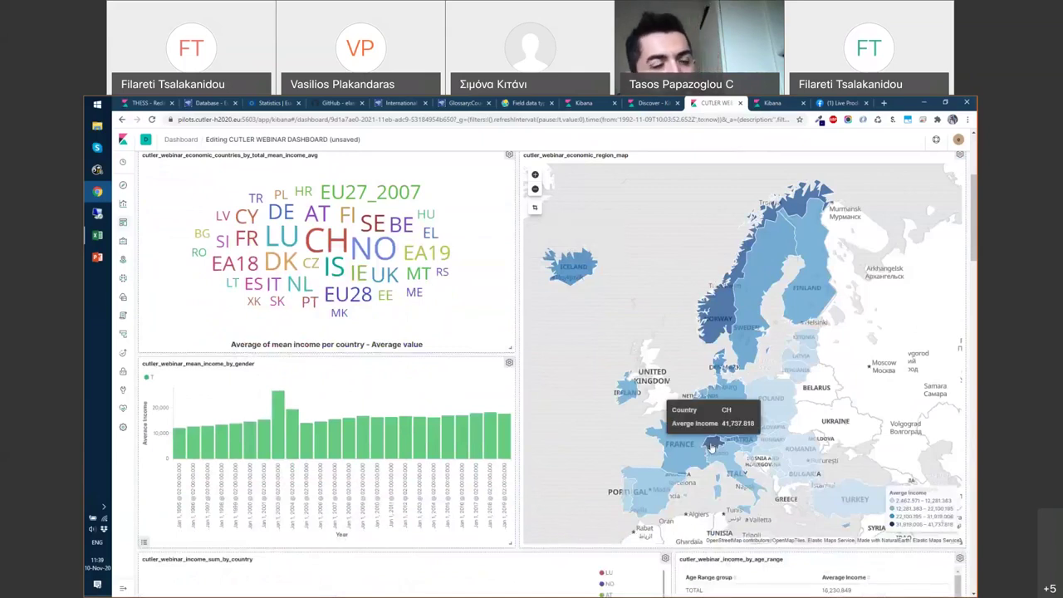
pyautogui.moveTo(702, 422)
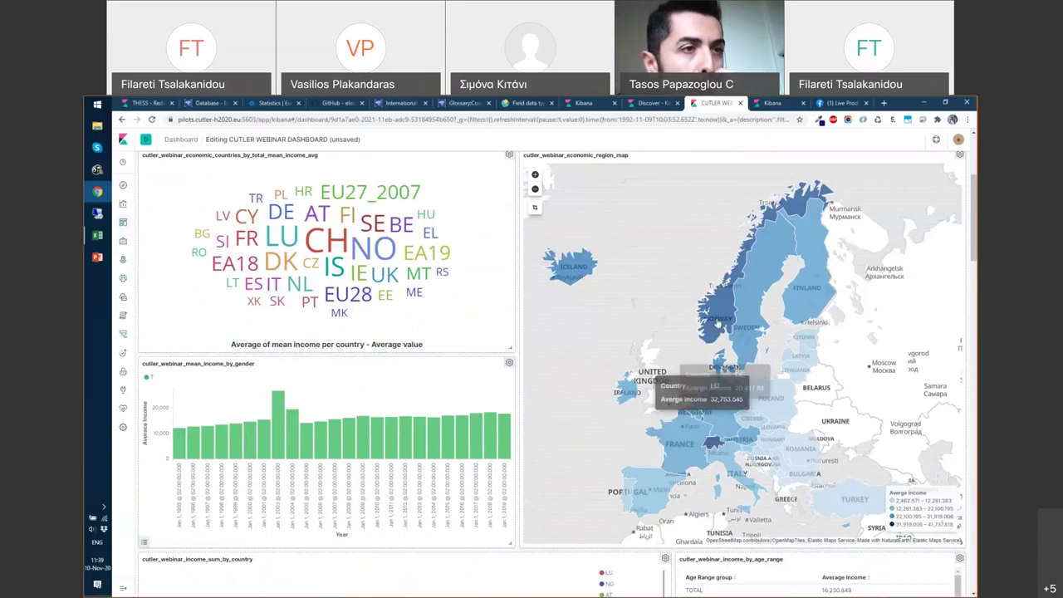
pyautogui.moveTo(715, 322)
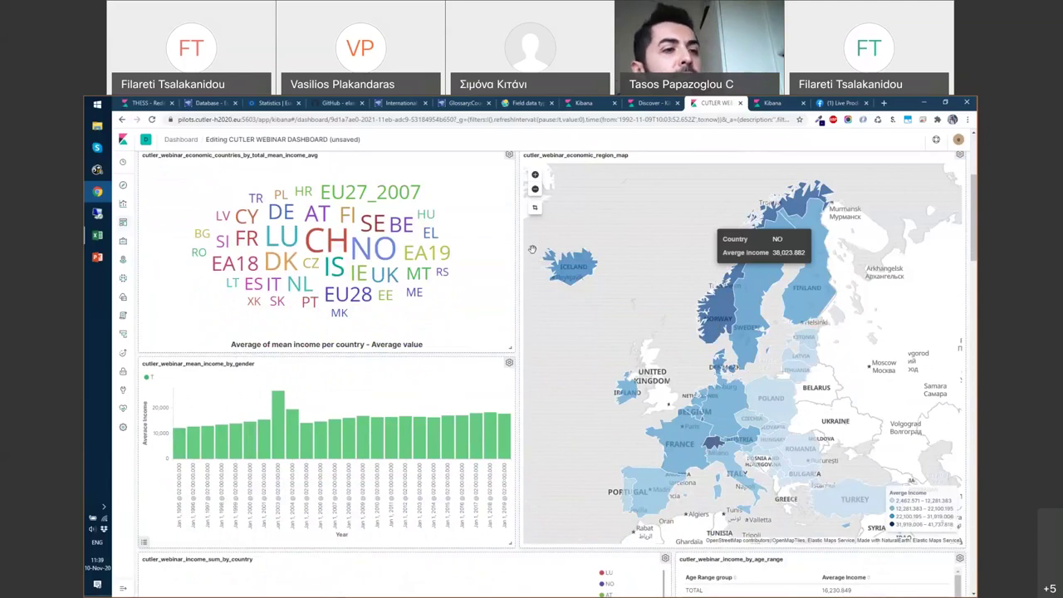
pyautogui.moveTo(619, 306); pyautogui.dragTo(612, 310)
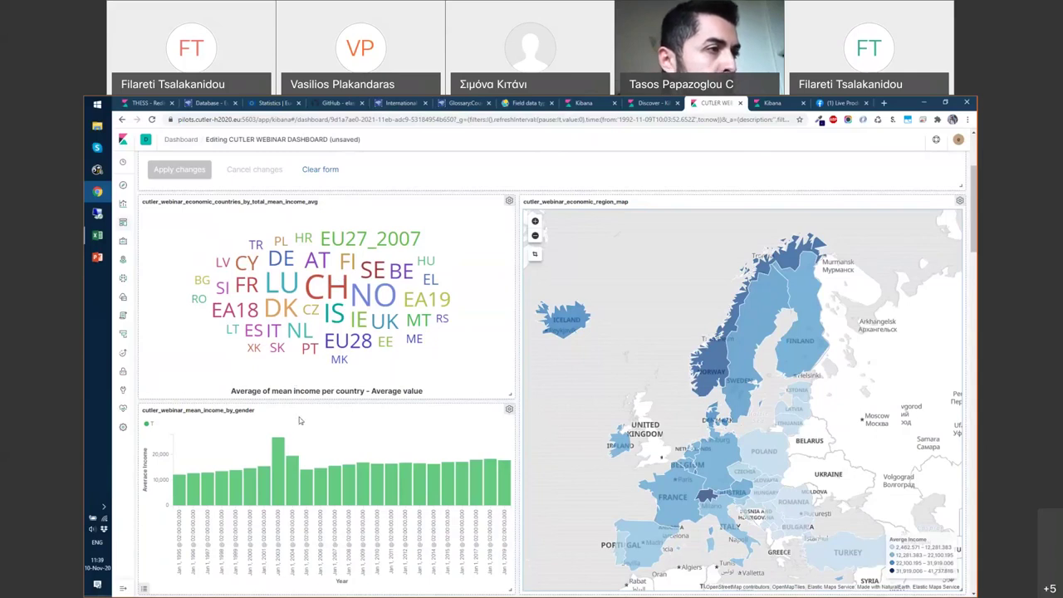
# Open the cutler_webinar_economic_countries_by_total_mean_income_avg word cloud from the dashboard in the visualization editor.
pyautogui.click(509, 203)
pyautogui.click(509, 202)
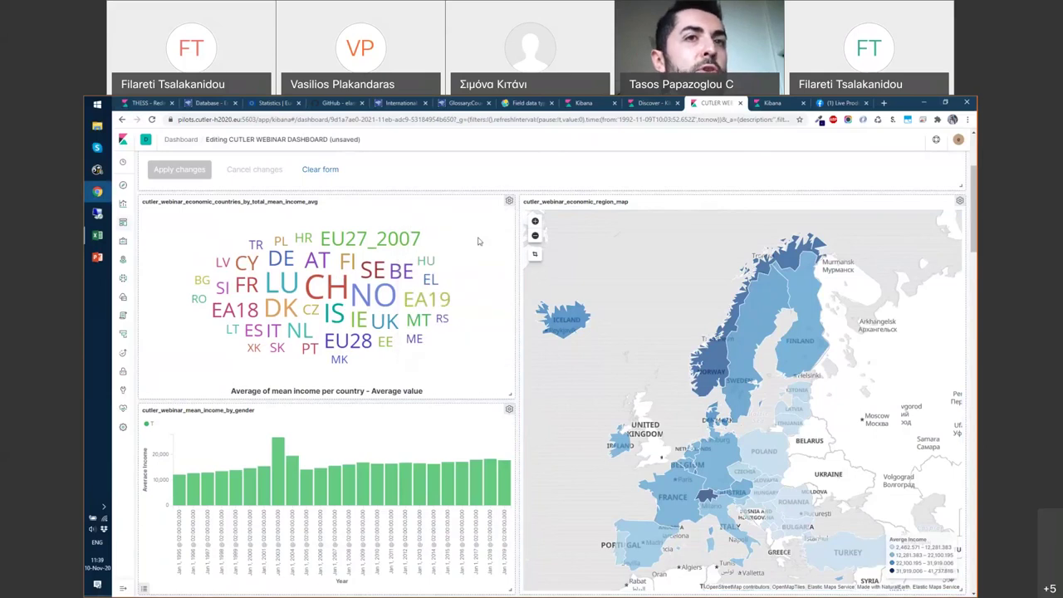
pyautogui.scroll(2, 478, 241)
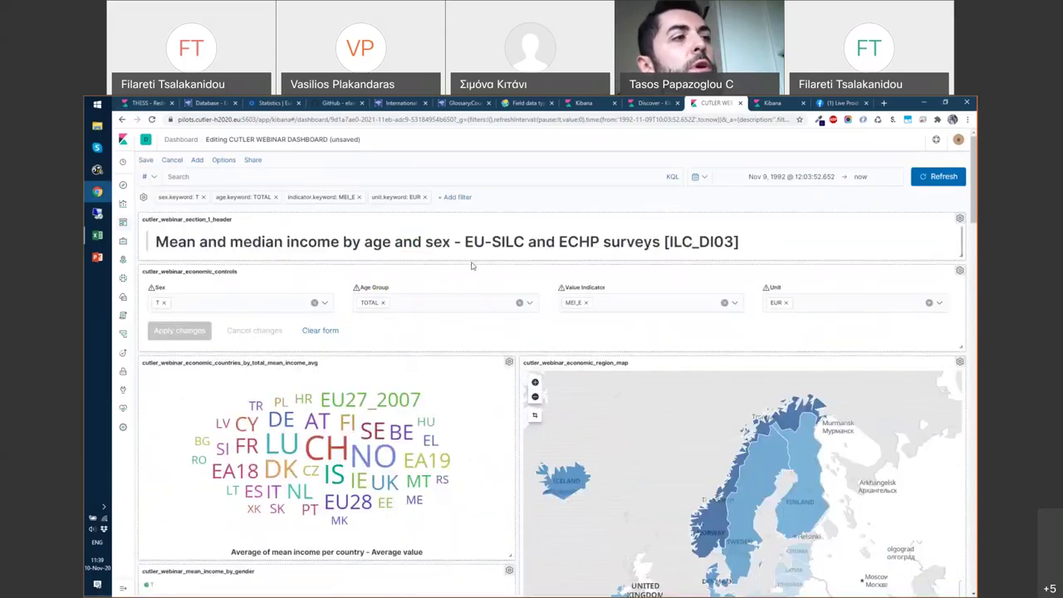
pyautogui.scroll(-2, 509, 224)
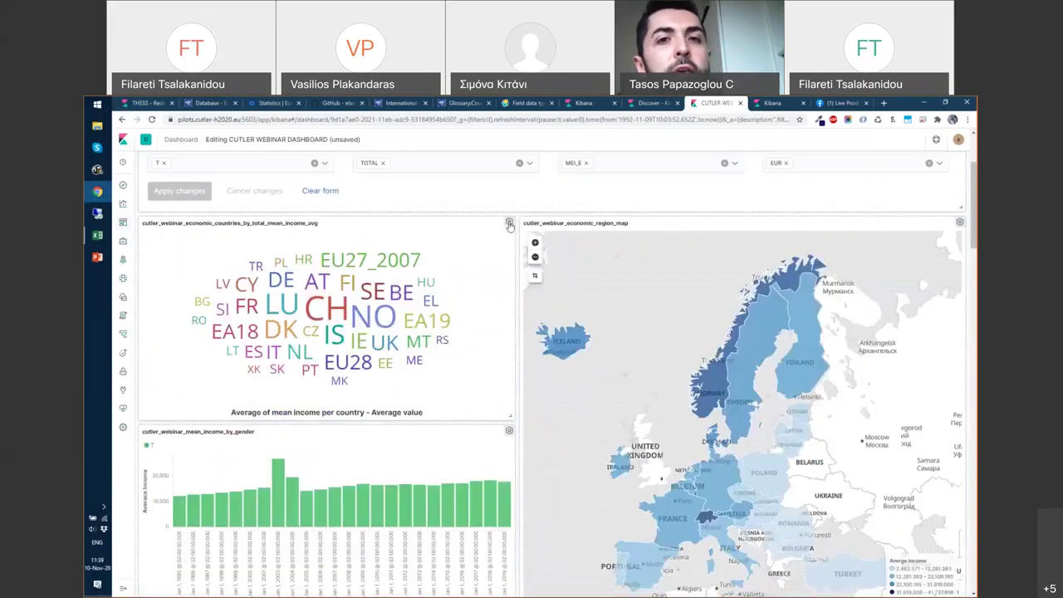
pyautogui.click(509, 225)
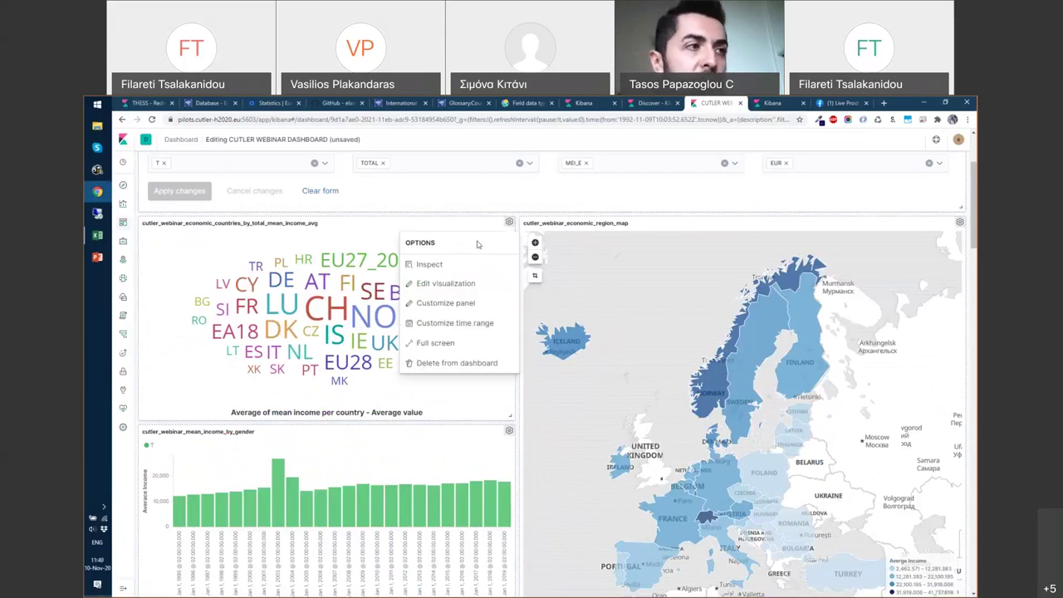
pyautogui.click(449, 284)
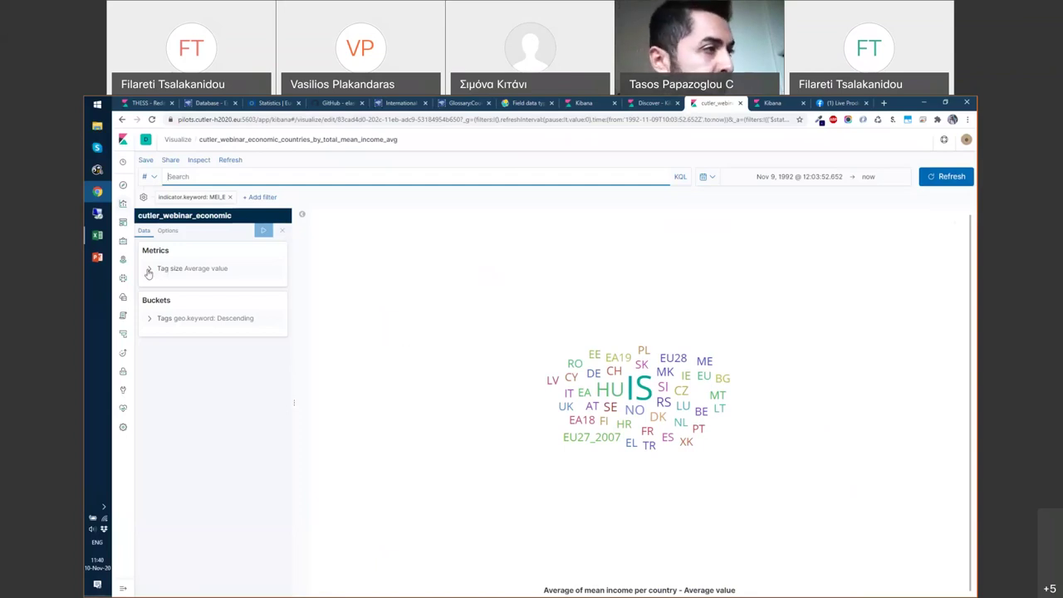
# Review the word cloud's tag size metric aggregation and field, and its country tags bucket with field, ordering and size settings.
pyautogui.click(149, 270)
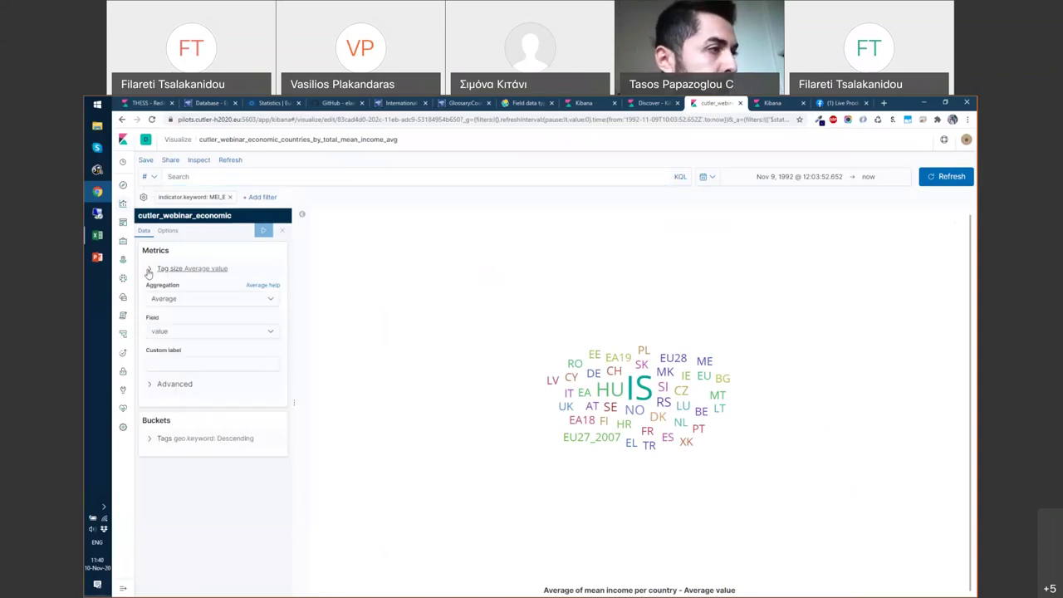
pyautogui.click(264, 300)
pyautogui.click(205, 283)
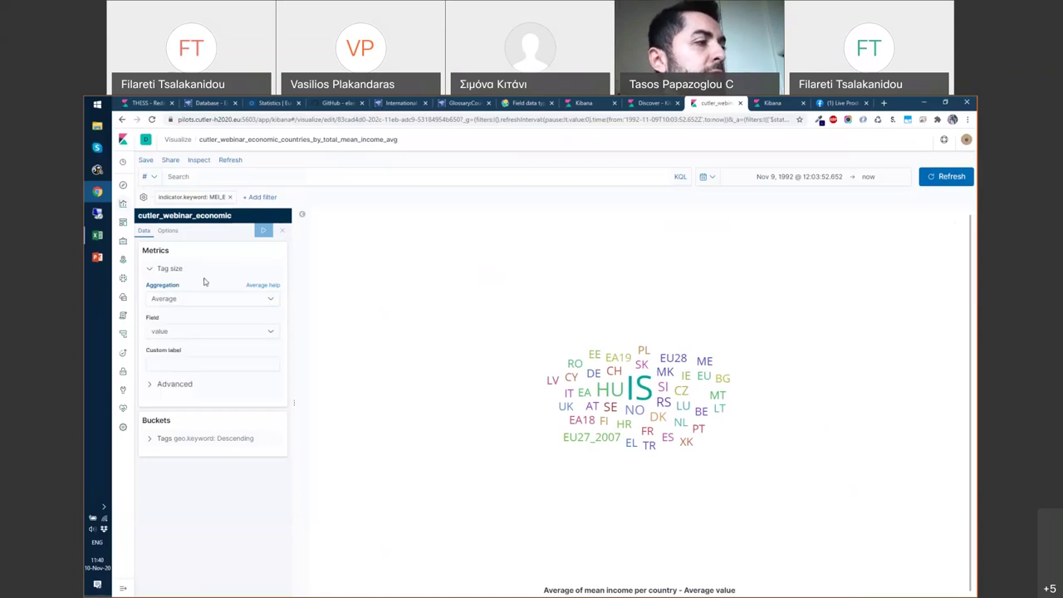
pyautogui.click(211, 336)
pyautogui.click(214, 349)
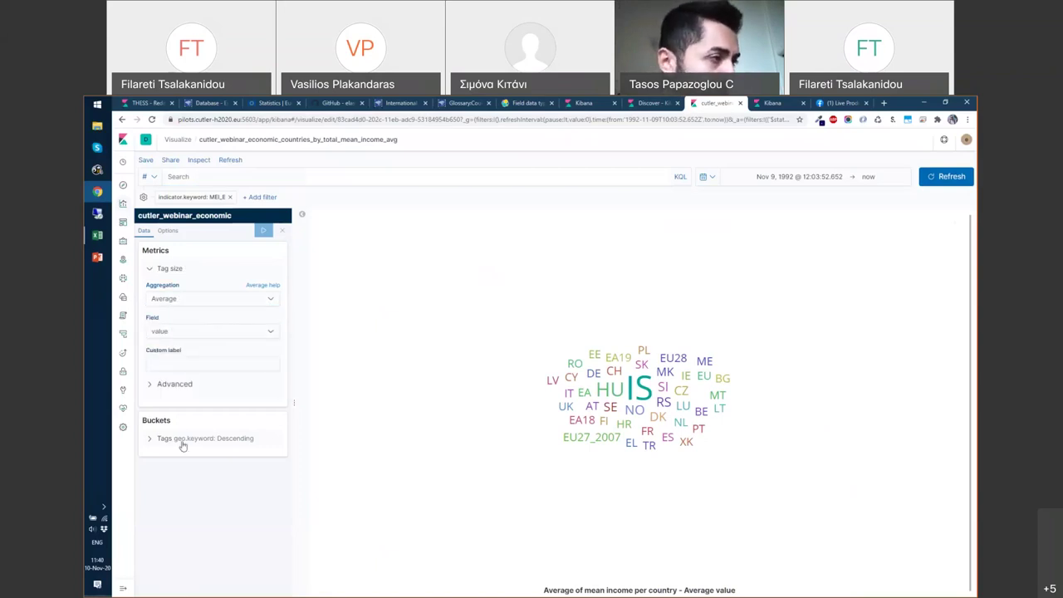
pyautogui.click(154, 441)
pyautogui.scroll(-1, 255, 423)
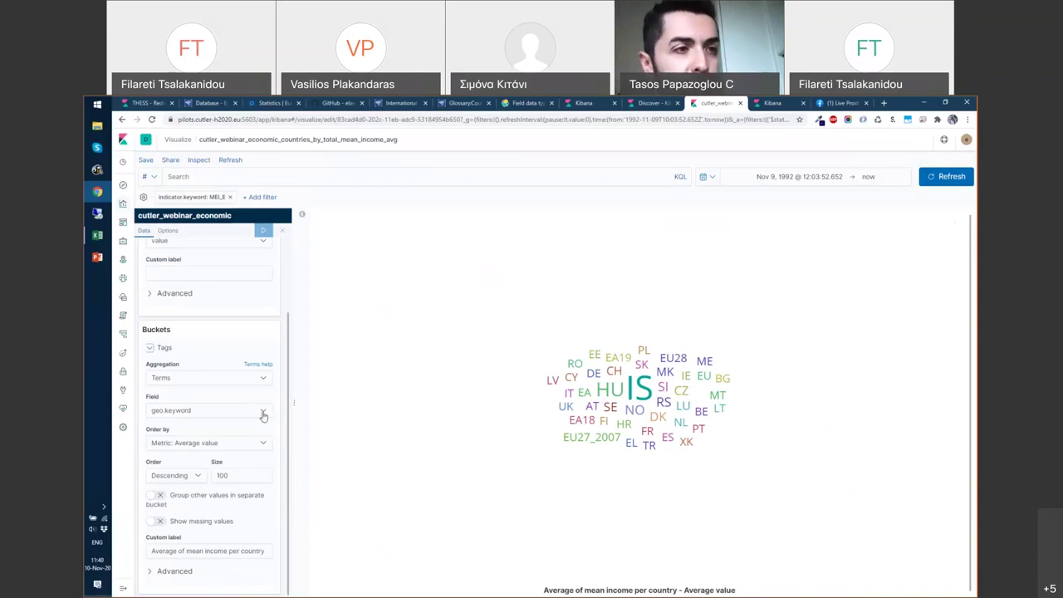
pyautogui.scroll(2, 169, 241)
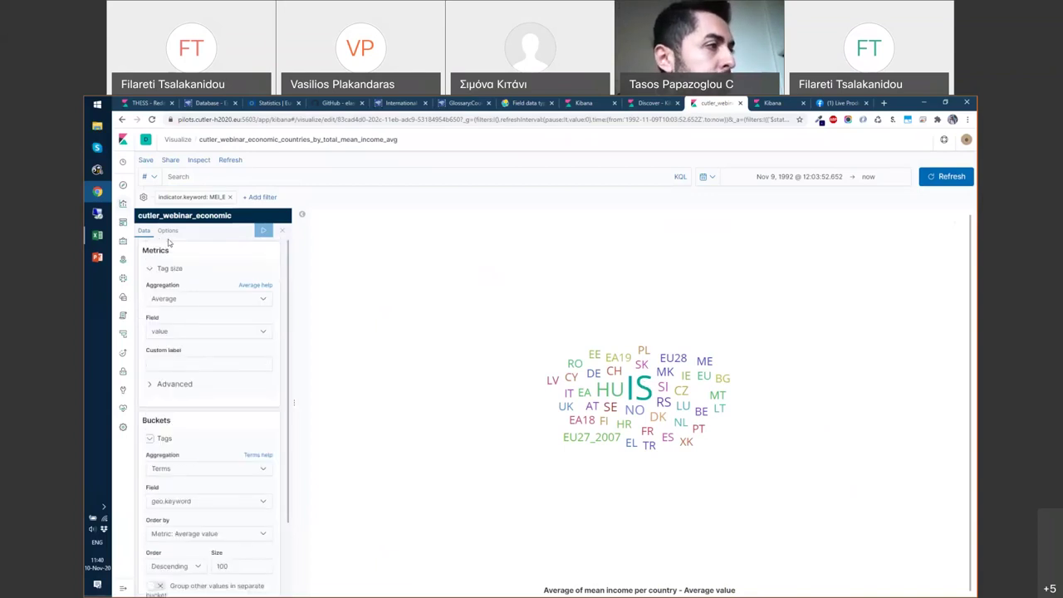
# Review the word cloud's text scale and orientation options, and return to CUTLER WEBINAR DASHBOARD.
pyautogui.click(168, 233)
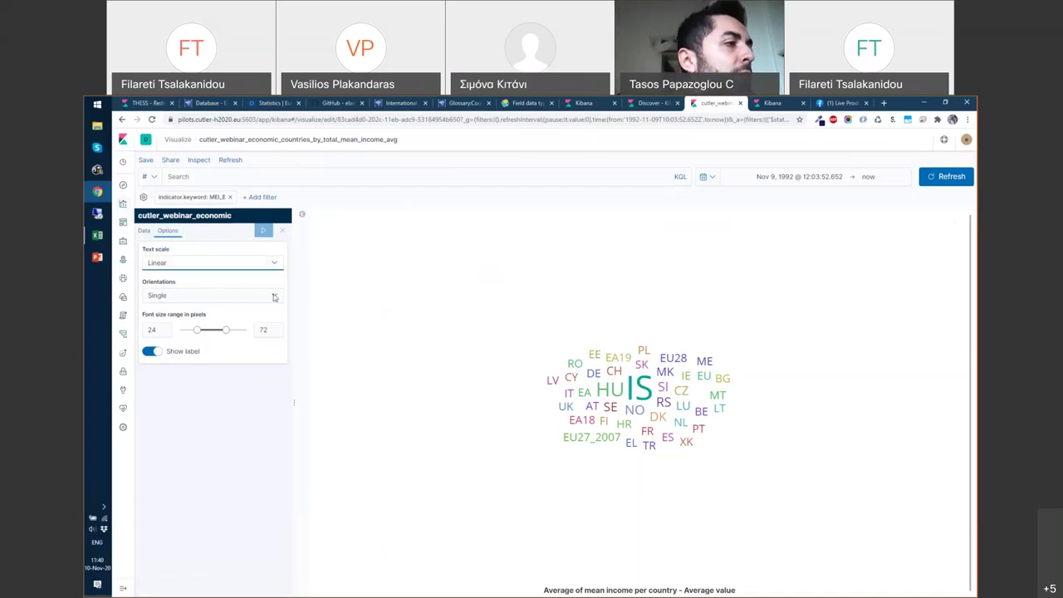
pyautogui.click(275, 296)
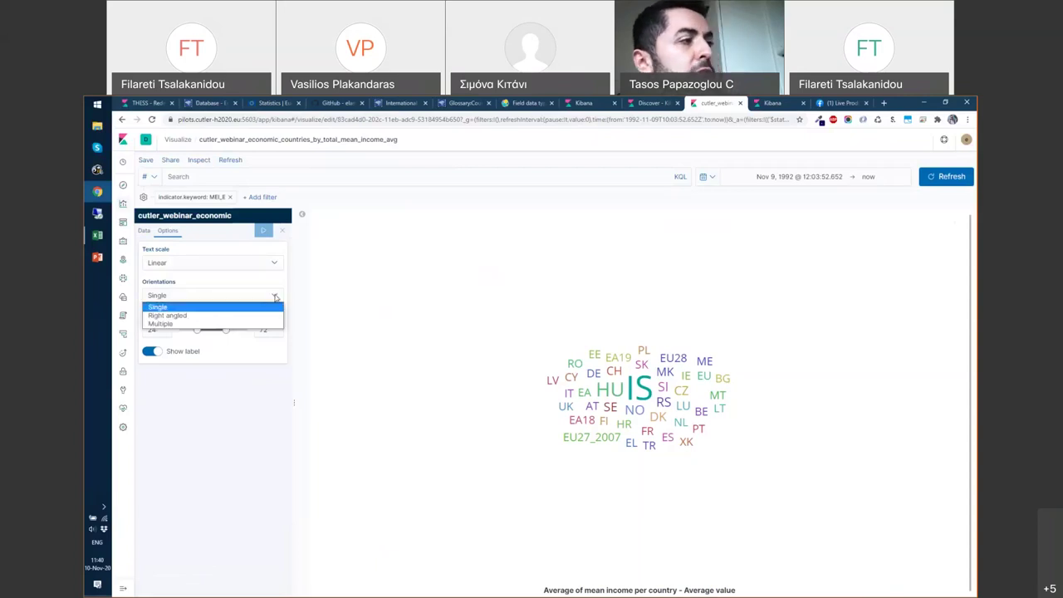
pyautogui.click(217, 339)
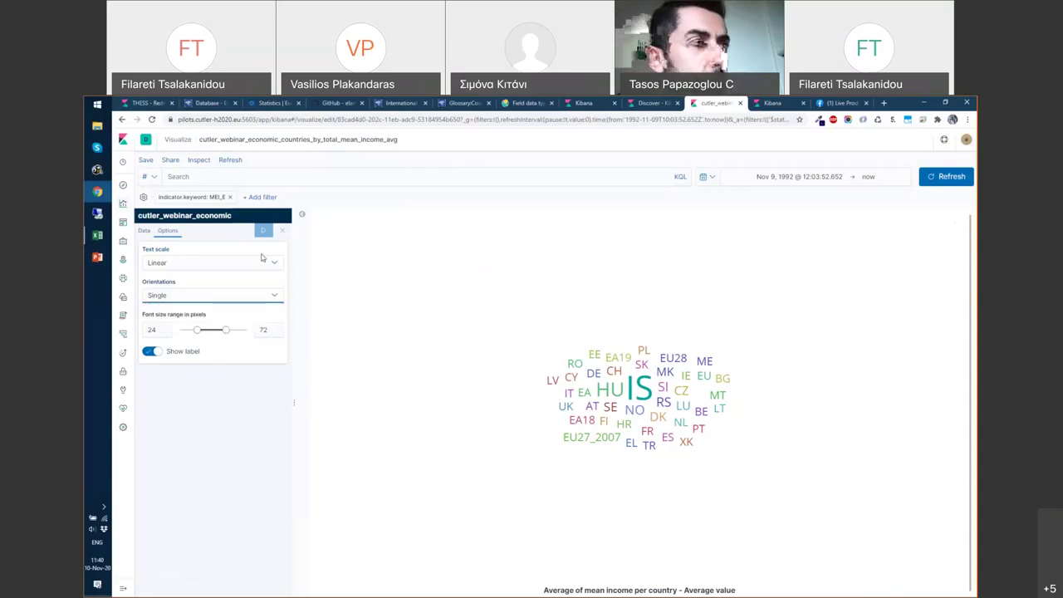
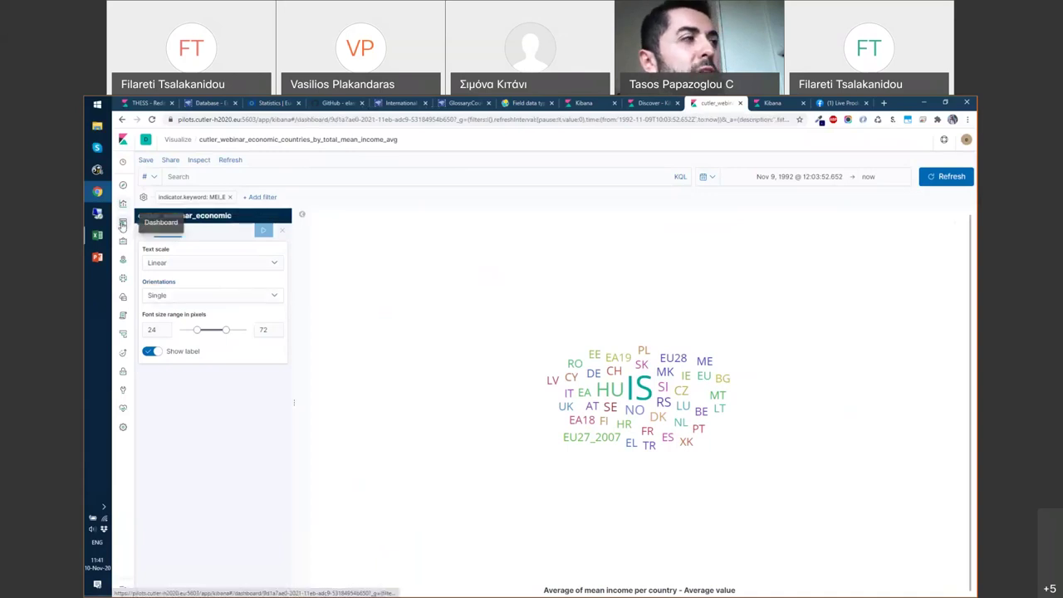
pyautogui.click(122, 223)
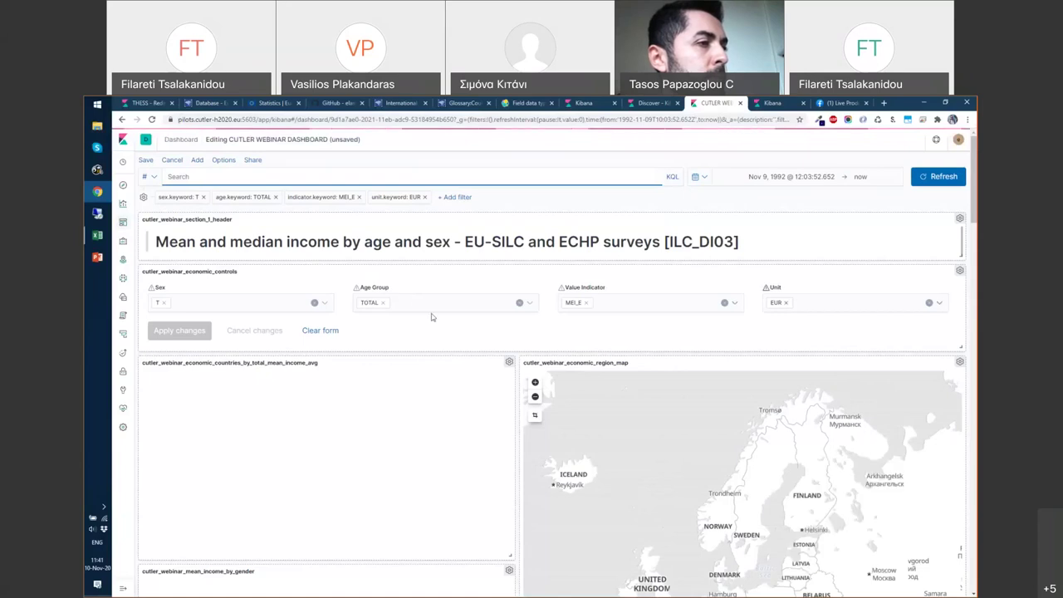
pyautogui.scroll(-1, 502, 301)
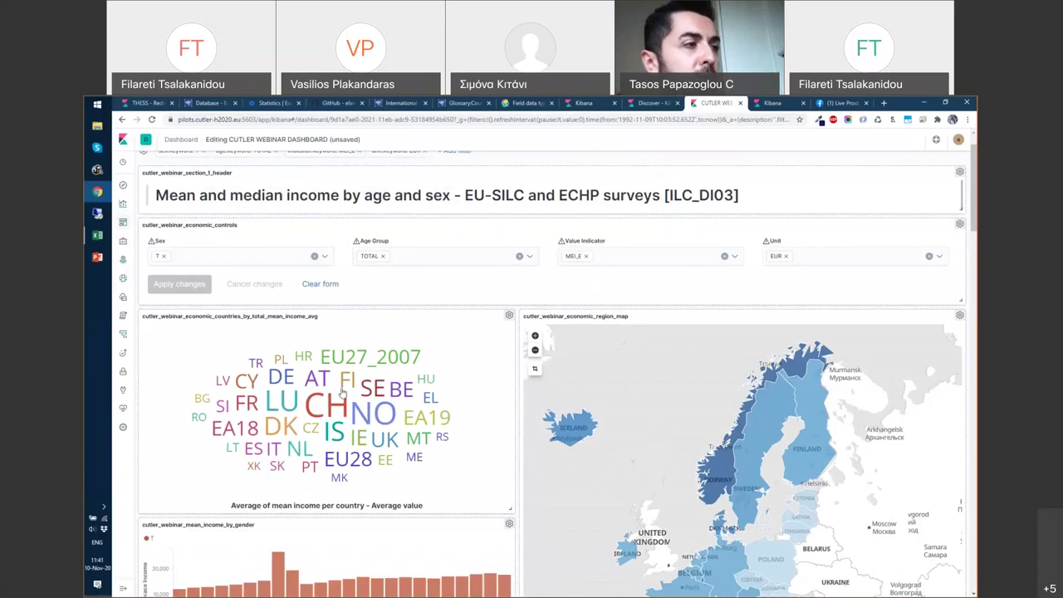
# Set the Value Indicator control to MED_E and apply the selection to the dashboard.
pyautogui.click(585, 257)
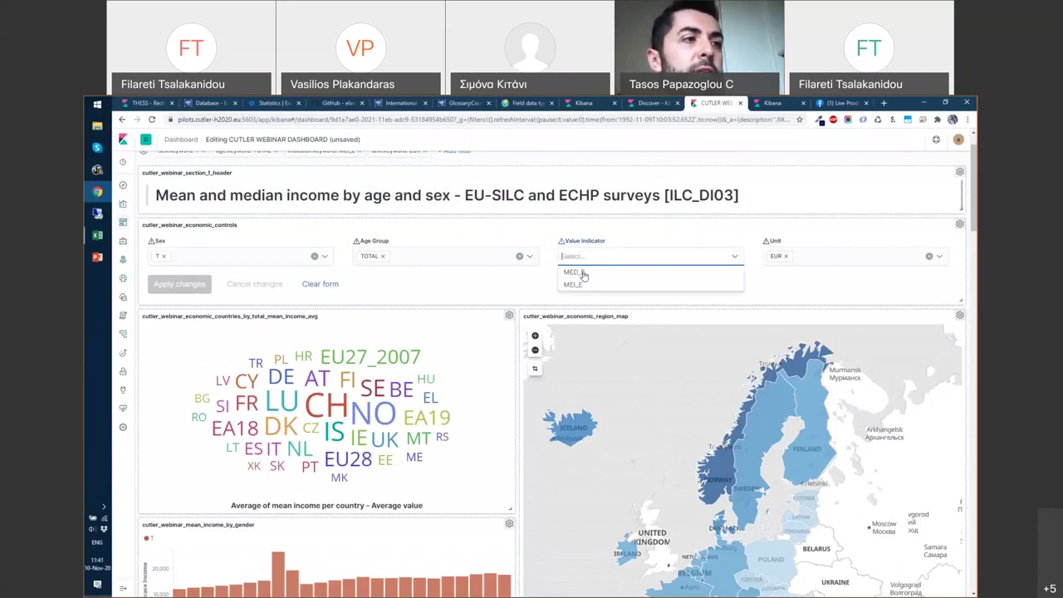
pyautogui.click(579, 273)
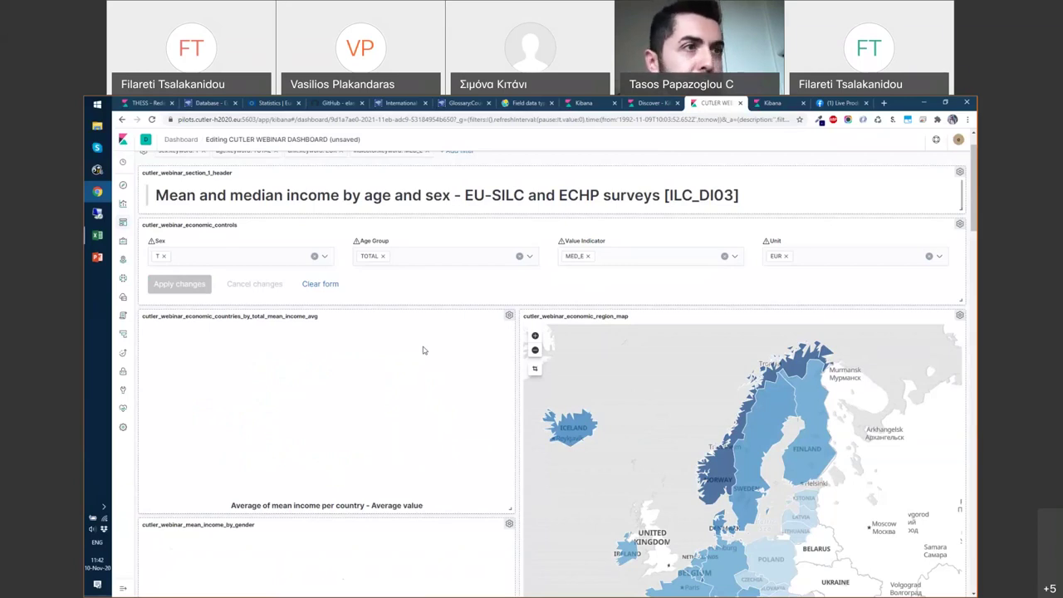
# Switch the Value Indicator control back to MEI_E and apply the change.
pyautogui.click(588, 256)
pyautogui.click(304, 294)
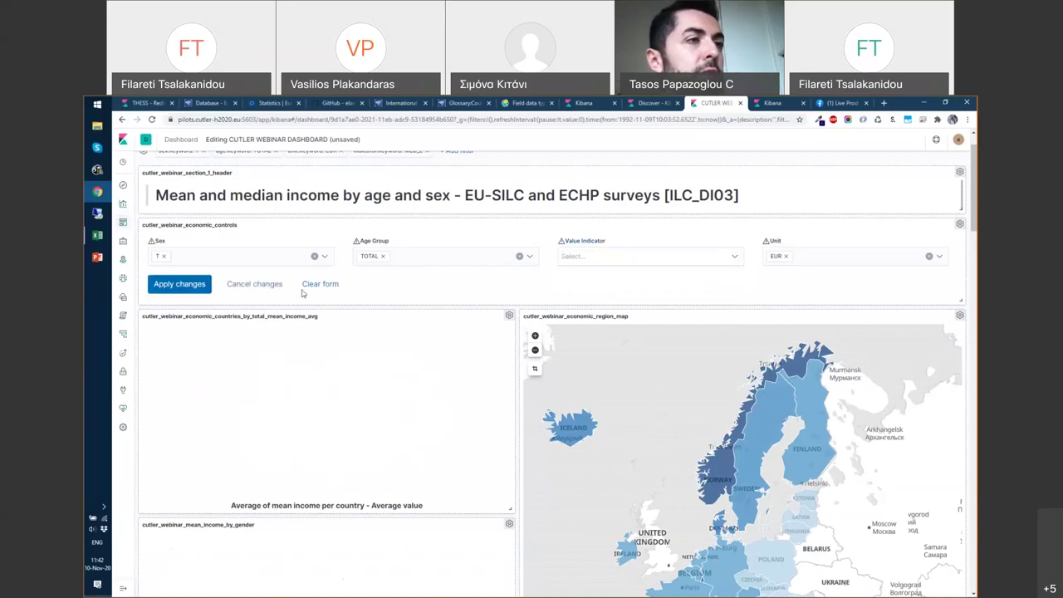
pyautogui.click(610, 257)
pyautogui.click(573, 284)
pyautogui.click(471, 304)
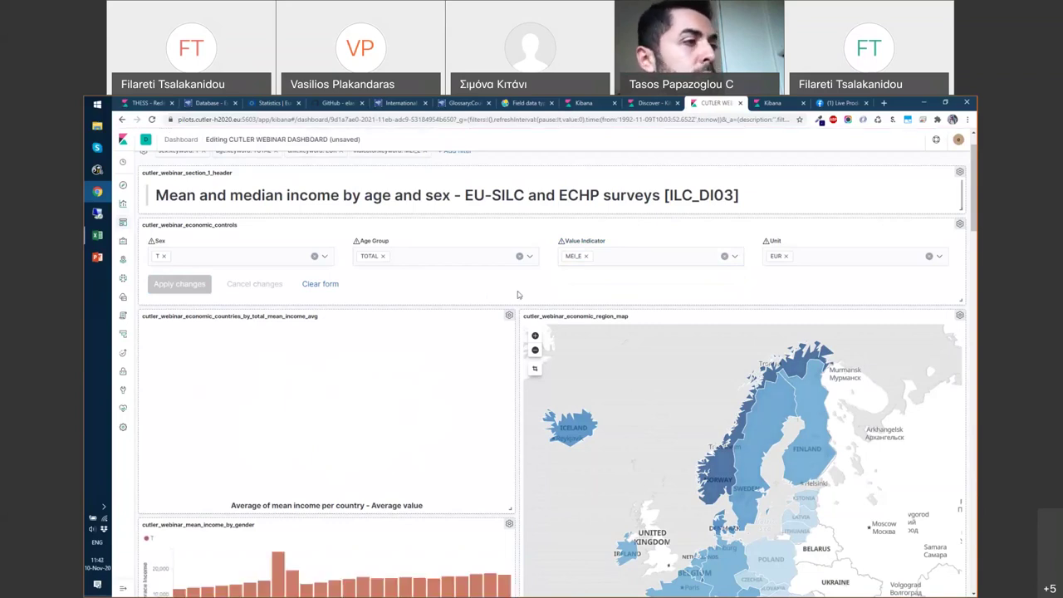
# Clear the T selection from the Sex control, apply the change, and examine the income-by-gender chart split by sex.
pyautogui.scroll(-1, 516, 294)
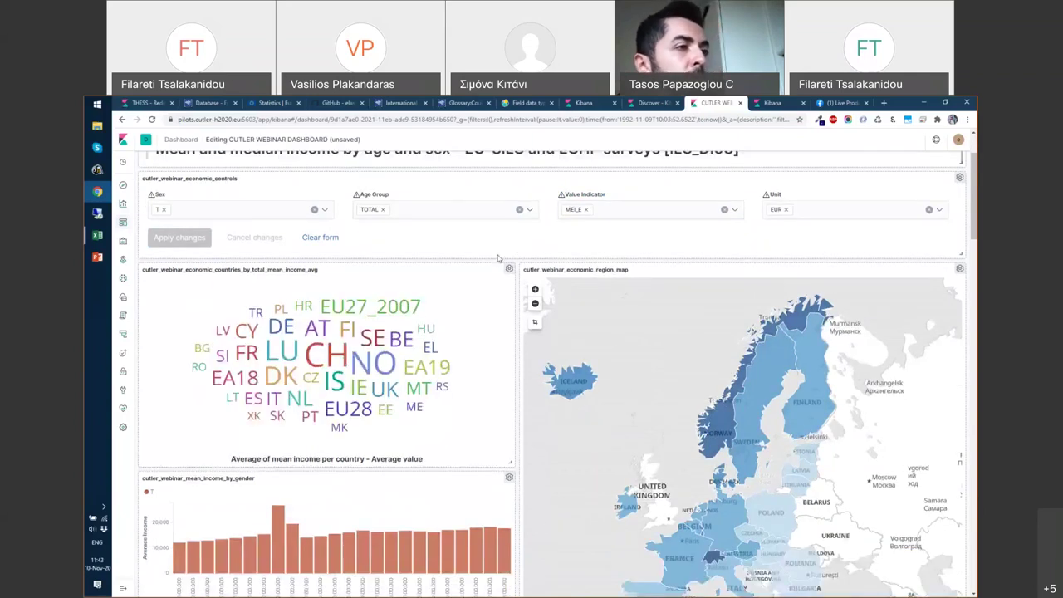
pyautogui.scroll(-2, 498, 258)
pyautogui.scroll(-1, 503, 266)
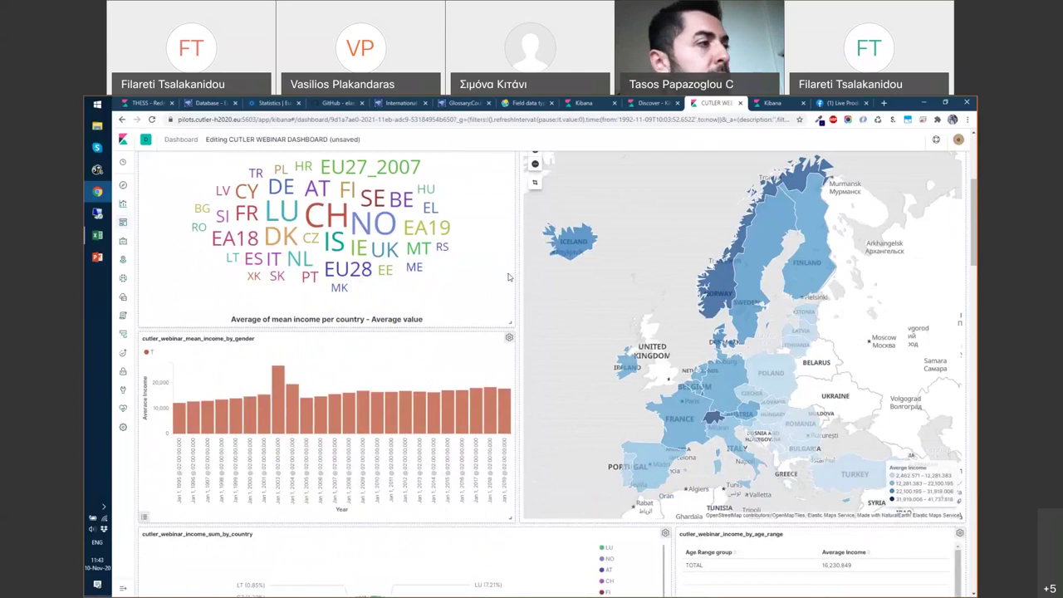
pyautogui.scroll(-2, 510, 278)
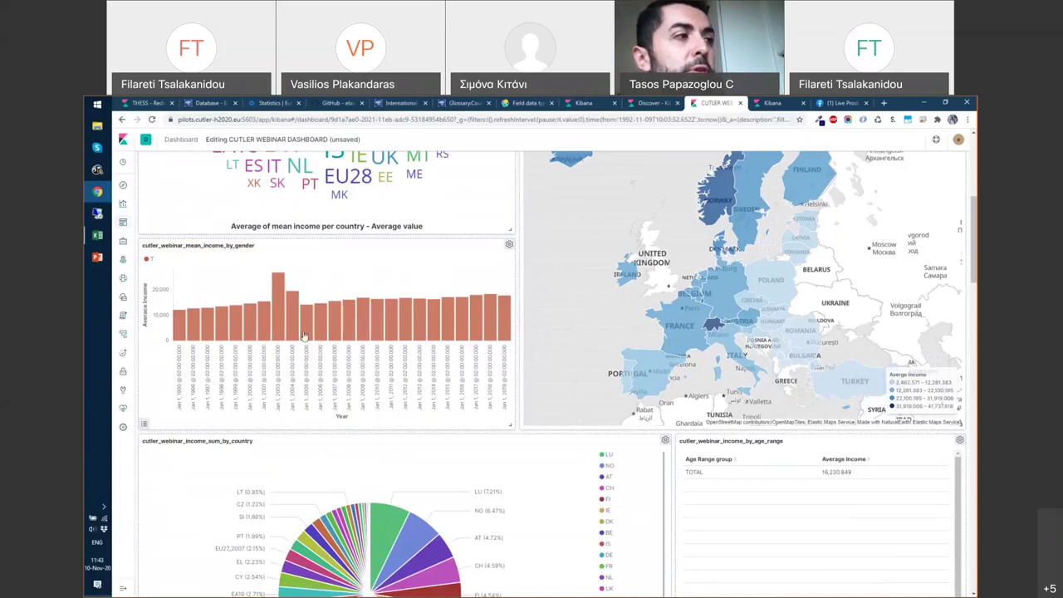
pyautogui.scroll(3, 303, 335)
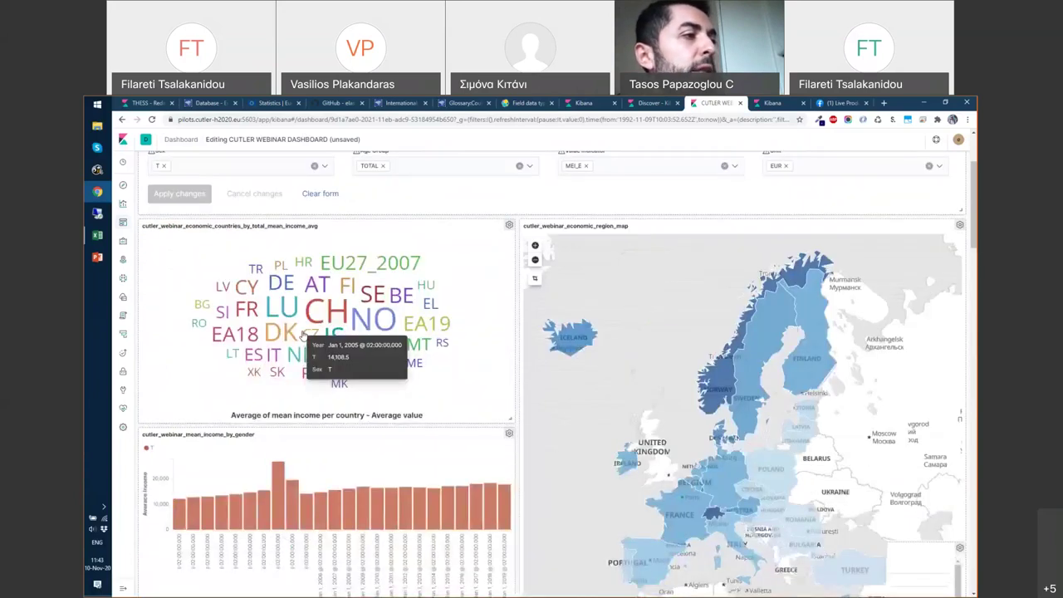
pyautogui.scroll(2, 303, 336)
pyautogui.click(314, 302)
pyautogui.click(372, 343)
pyautogui.click(179, 330)
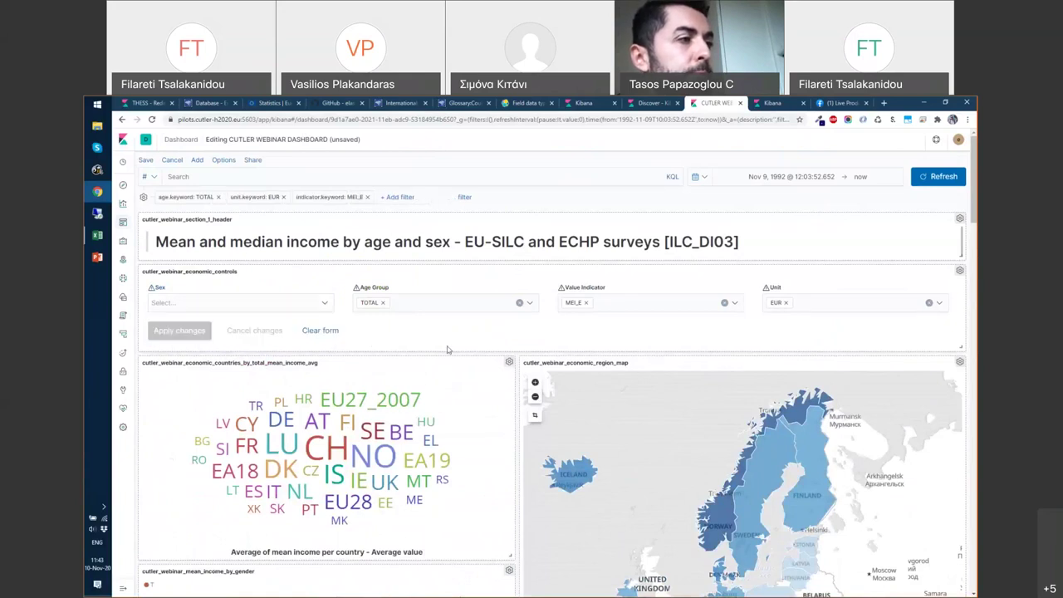
pyautogui.scroll(-3, 447, 349)
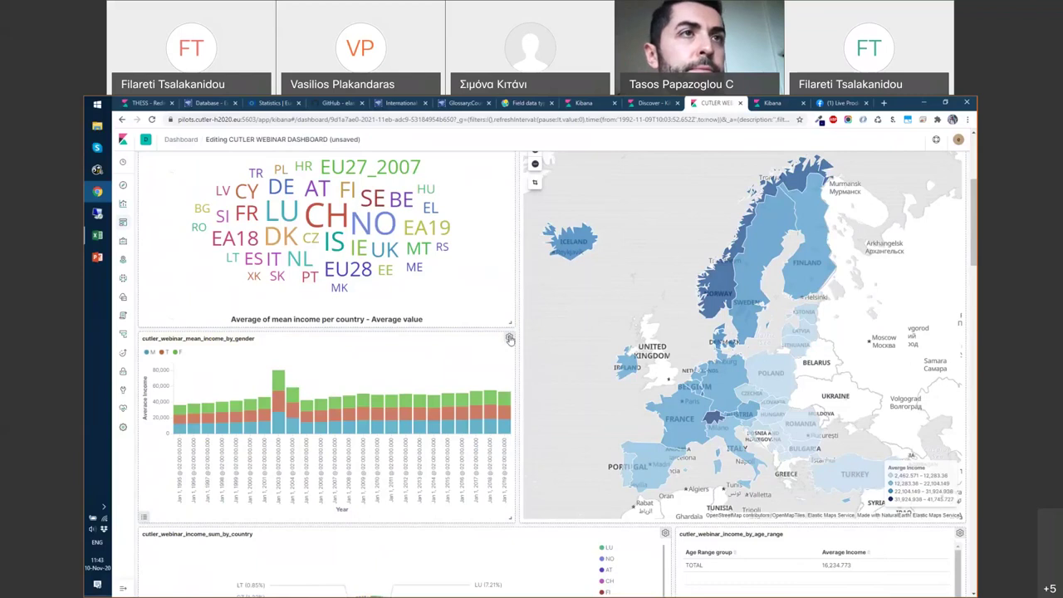
# Switch from the dashboard to the Kibana page showing the New Visualization type chooser.
pyautogui.click(782, 106)
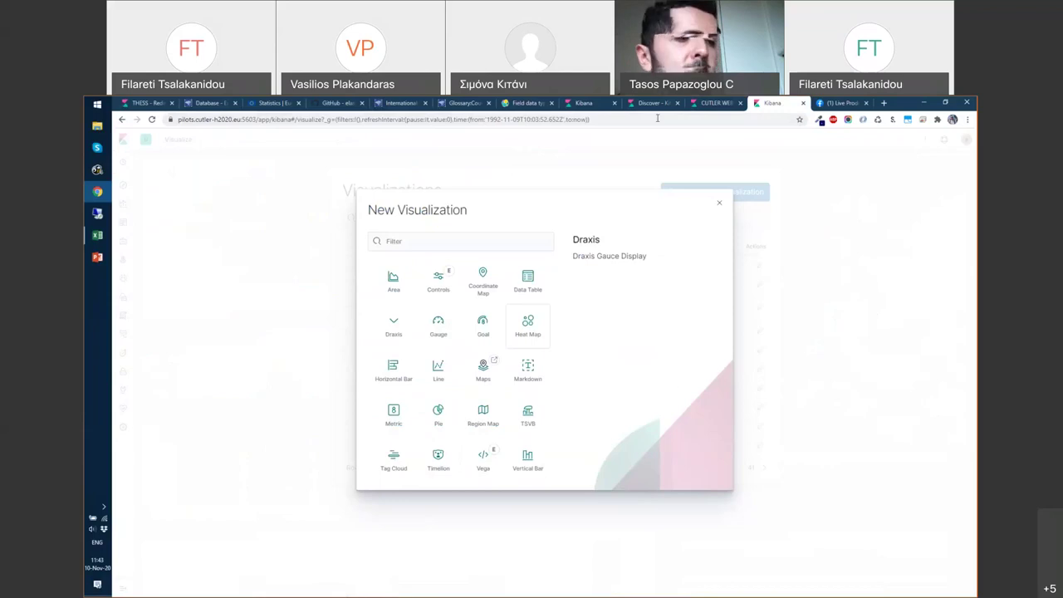
pyautogui.click(703, 103)
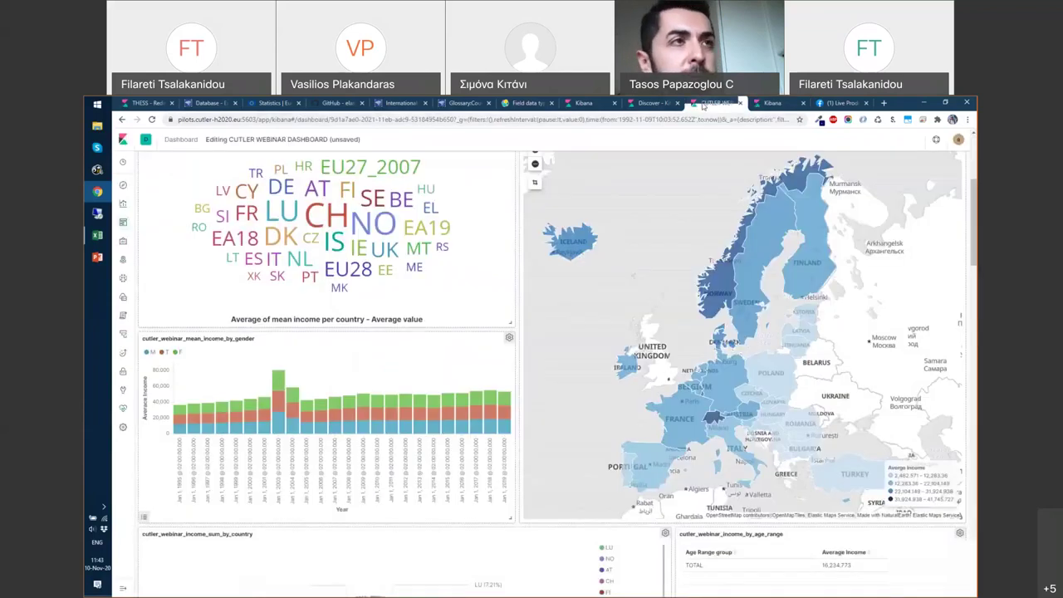
pyautogui.hotkey('ctrl', 'Tab')
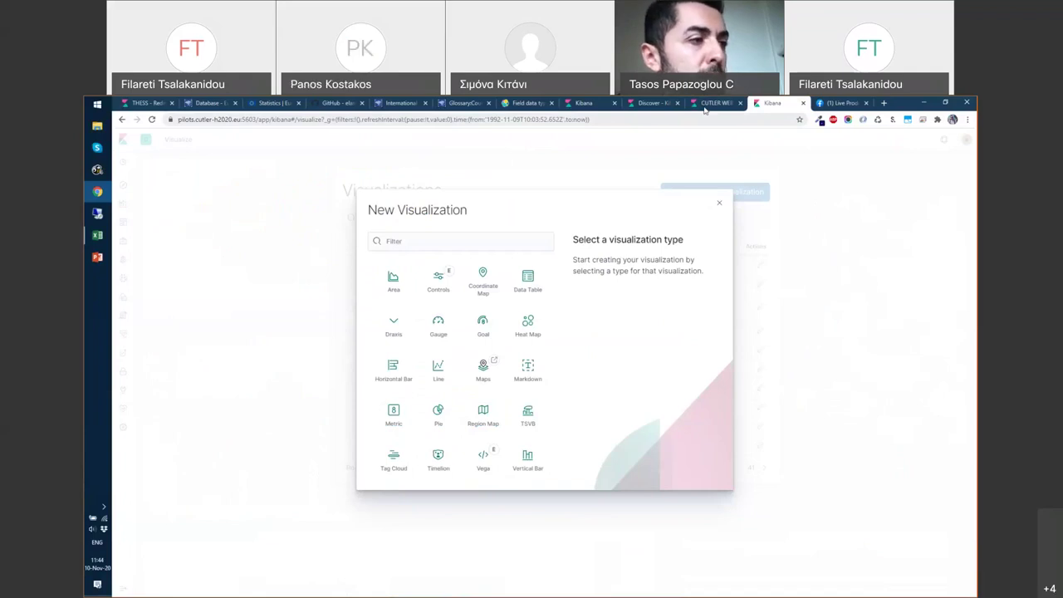
# Return to the dashboard, open the cutler_webinar_mean_income_by_gender chart in the visualization editor, and expand its Y-axis metric.
pyautogui.click(704, 108)
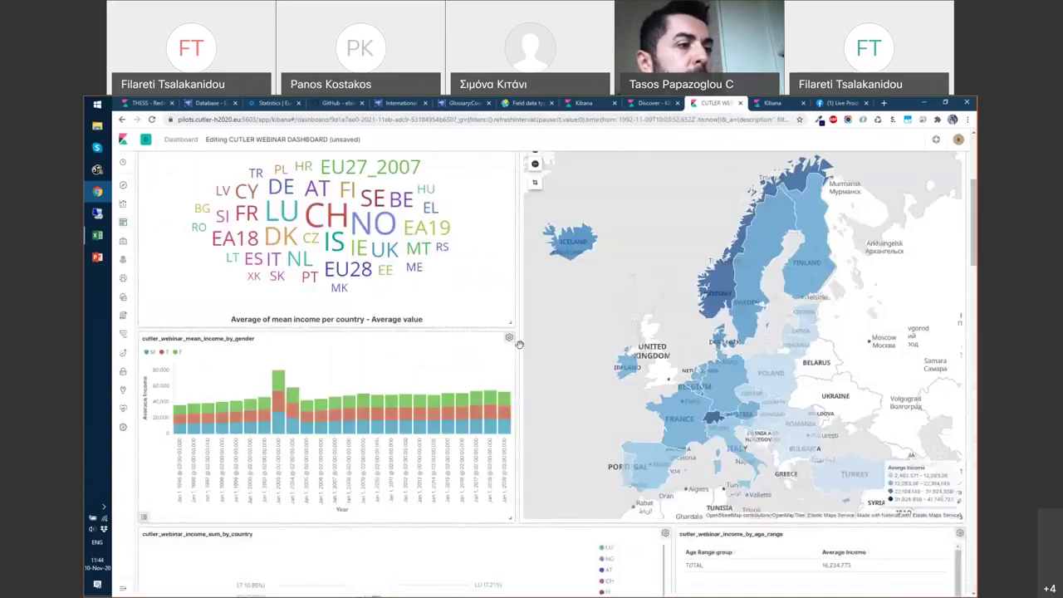
pyautogui.click(450, 402)
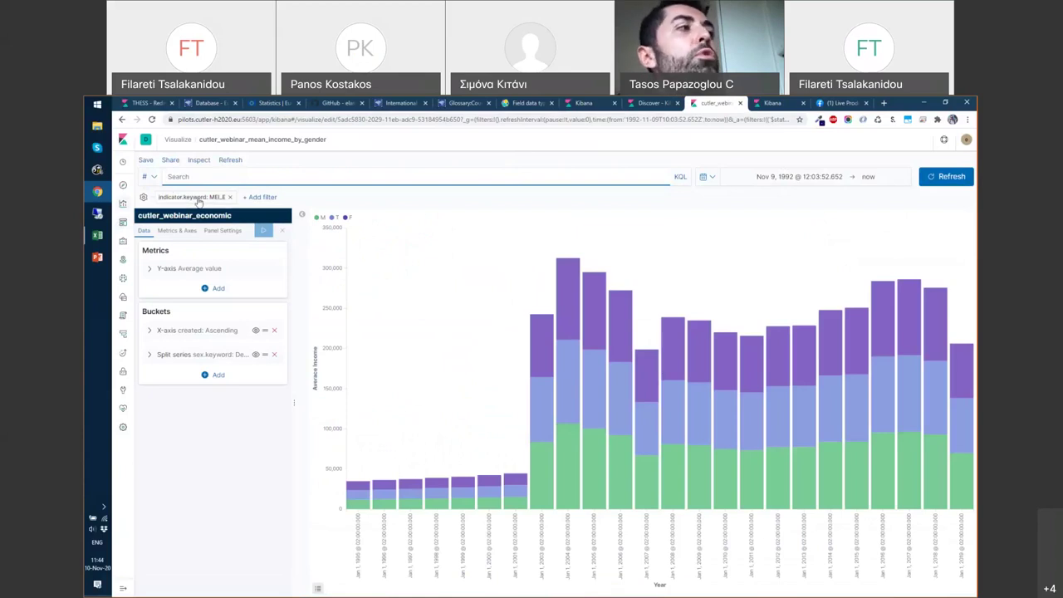
pyautogui.click(149, 274)
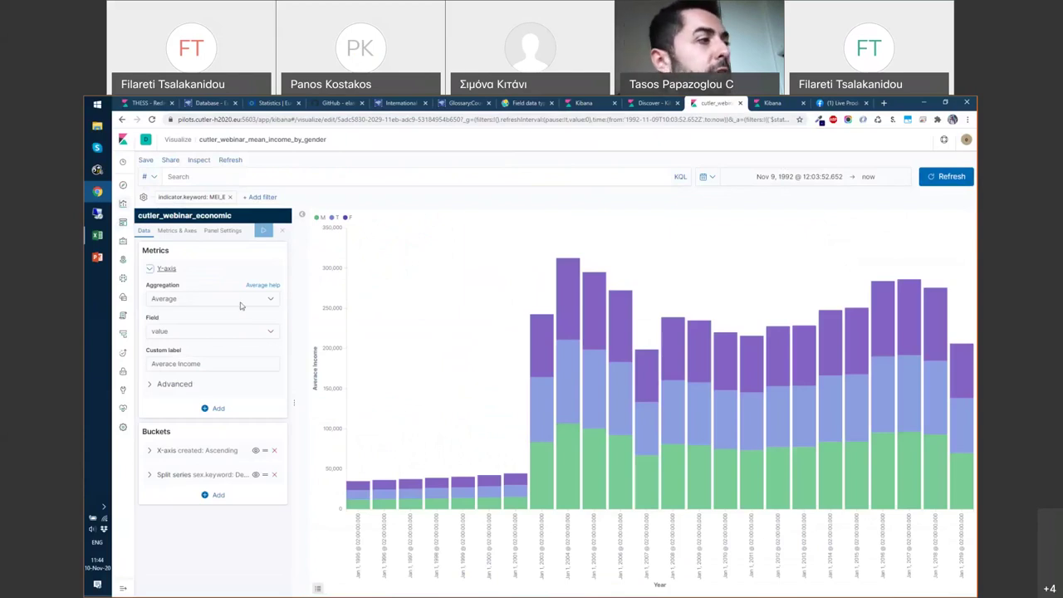
# Examine the aggregation options and current settings of the Y-axis metric.
pyautogui.click(241, 306)
pyautogui.click(195, 301)
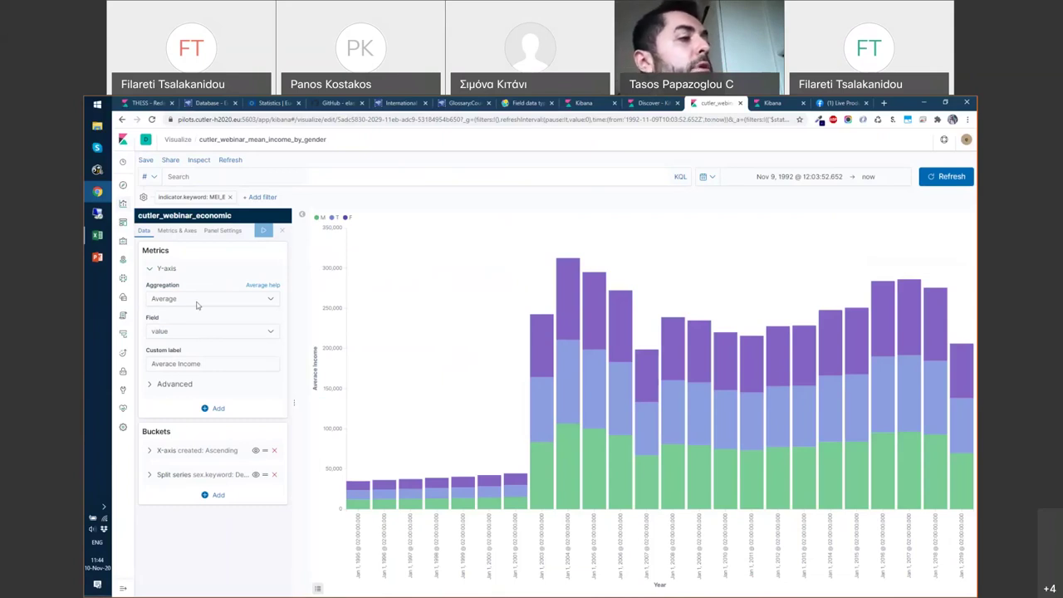
pyautogui.click(197, 302)
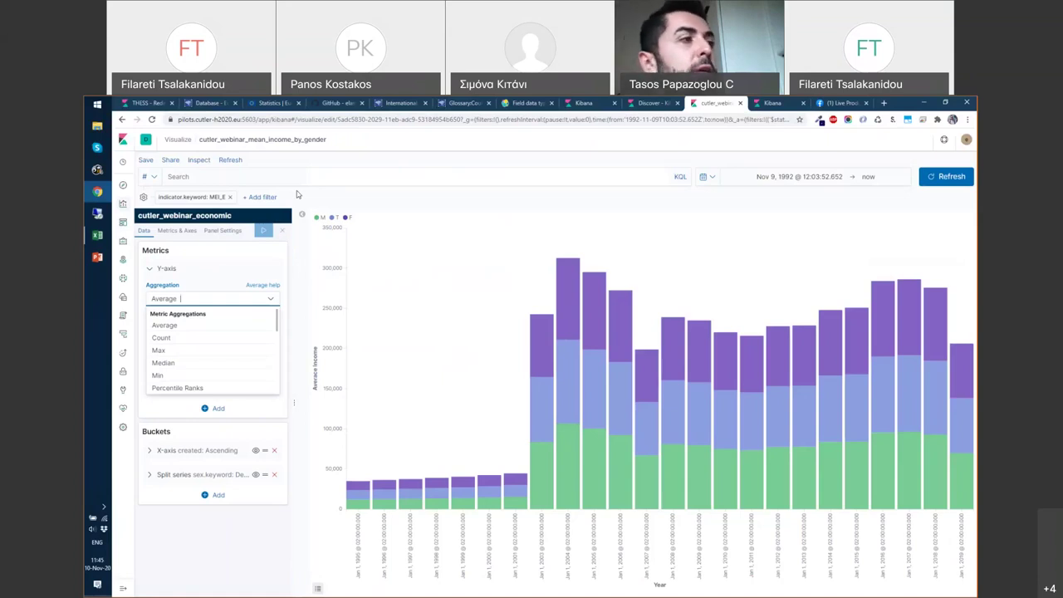
pyautogui.click(149, 268)
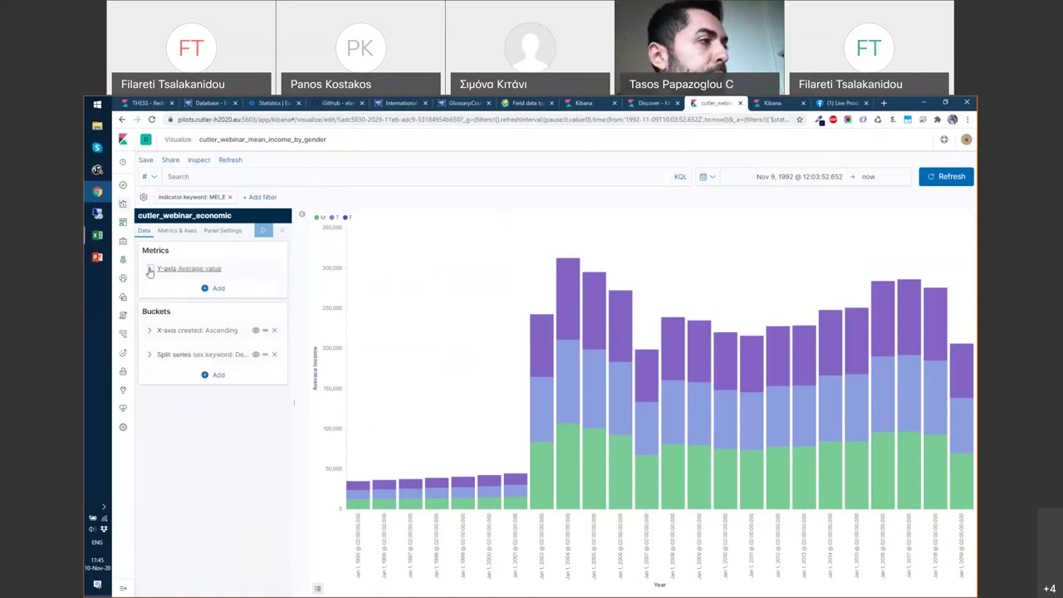
pyautogui.click(150, 268)
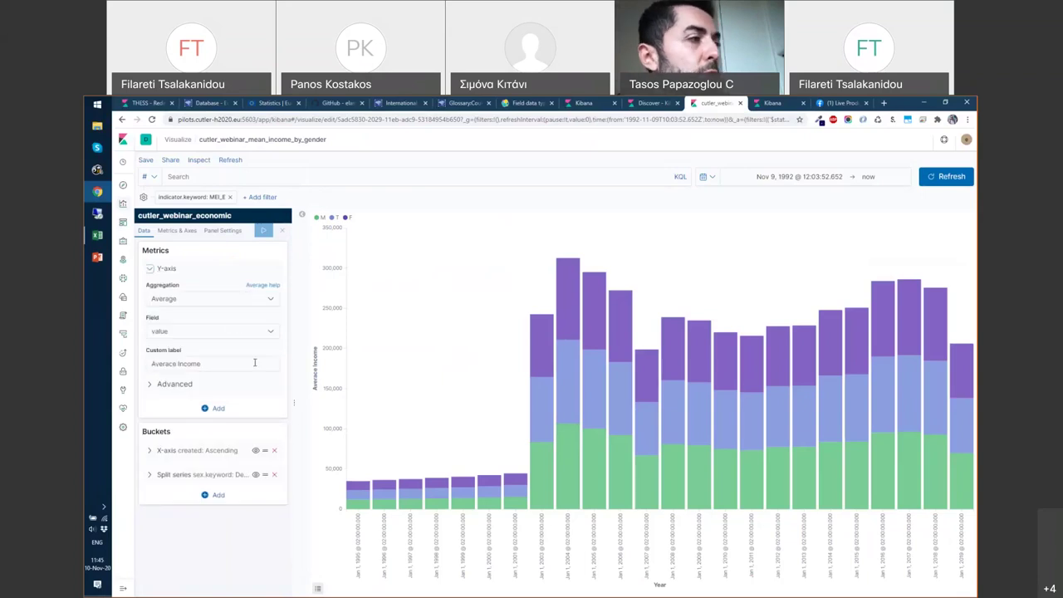
# Expand the X-axis bucket and choose created as the field for its Terms aggregation.
pyautogui.click(150, 450)
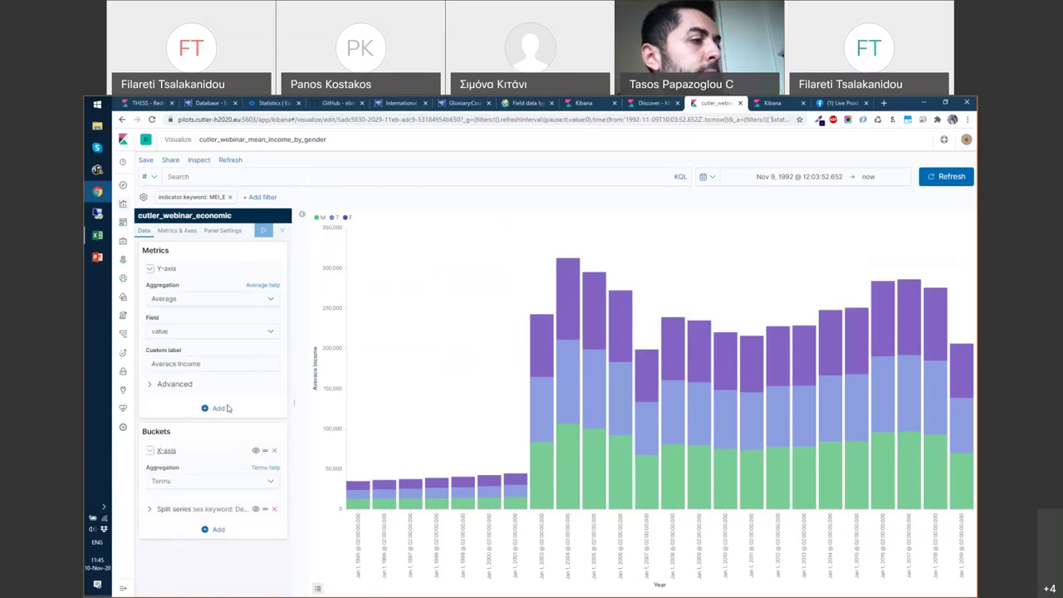
pyautogui.scroll(-2, 229, 407)
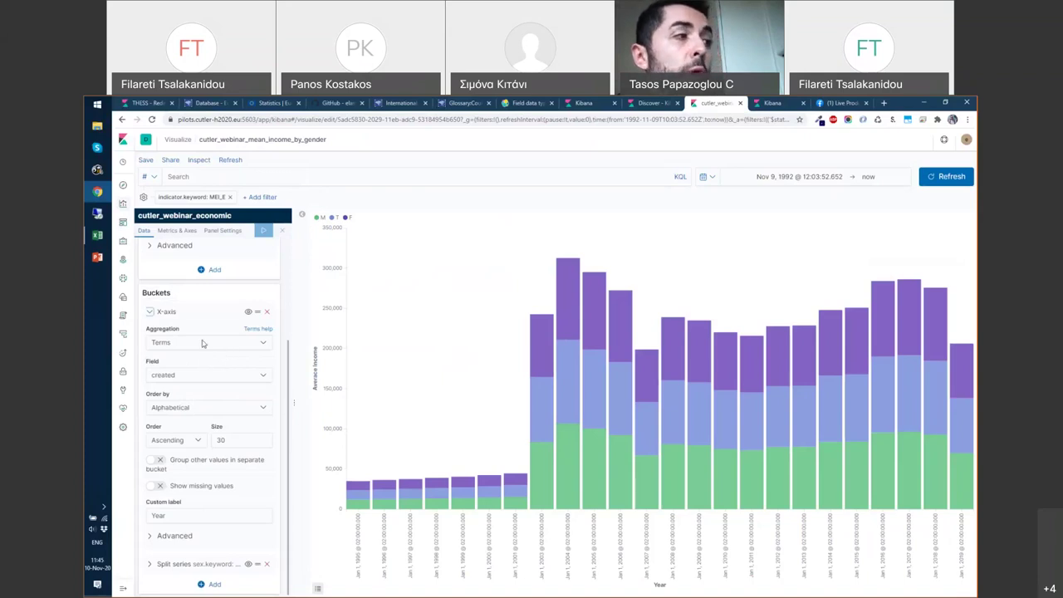
pyautogui.click(260, 378)
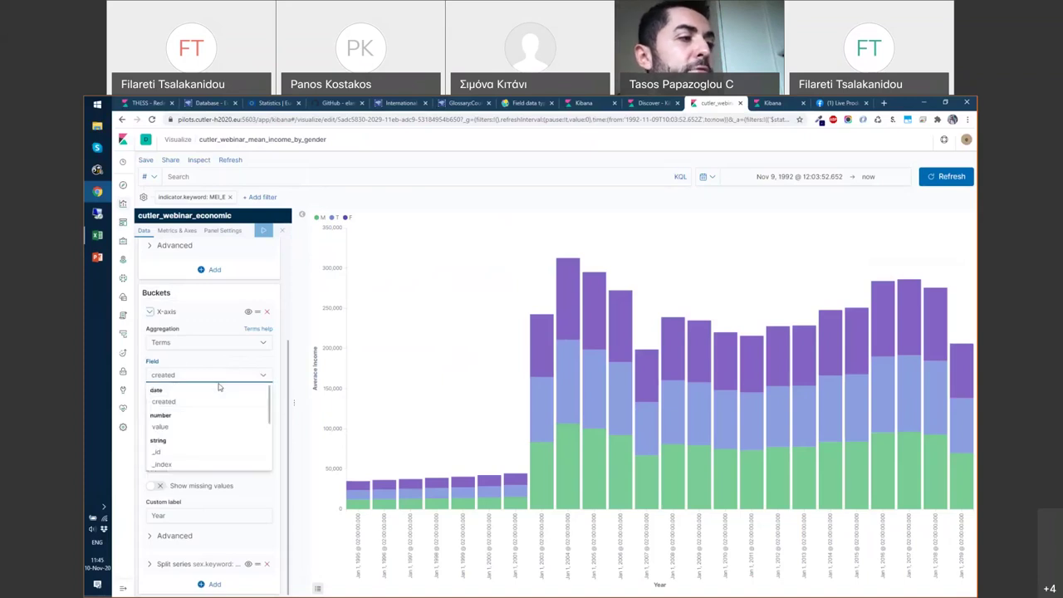
pyautogui.click(162, 402)
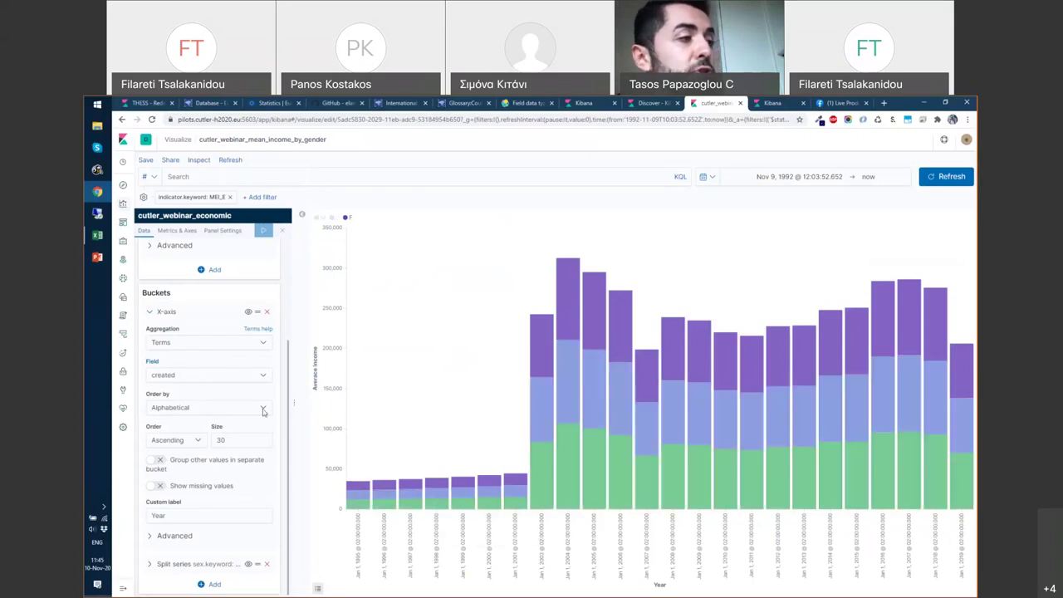
# Order the X-axis bucket by Metric: Averace Income and apply the change to the chart.
pyautogui.click(264, 410)
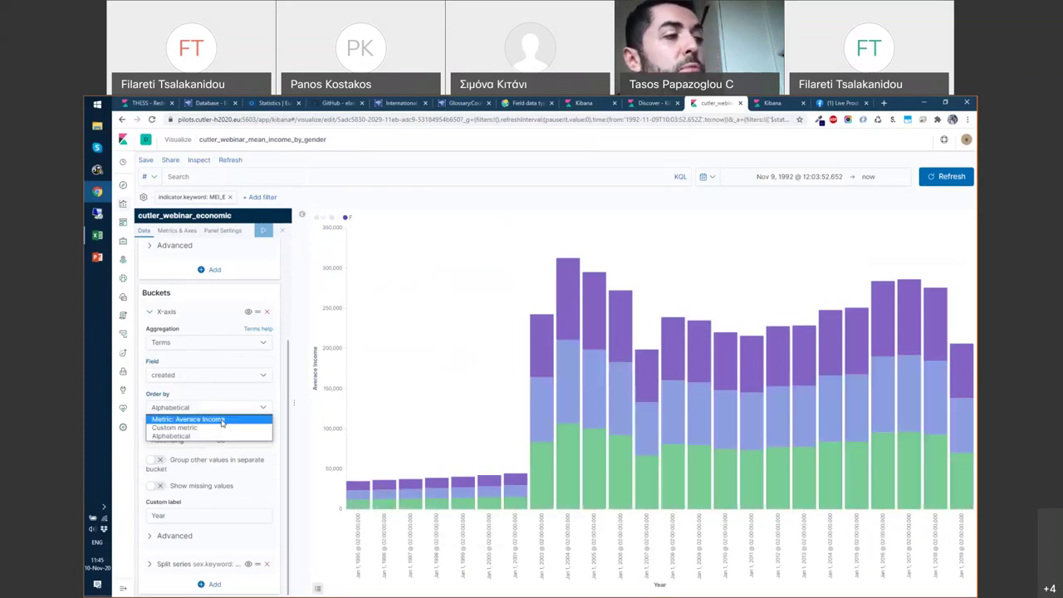
pyautogui.click(222, 420)
pyautogui.click(263, 231)
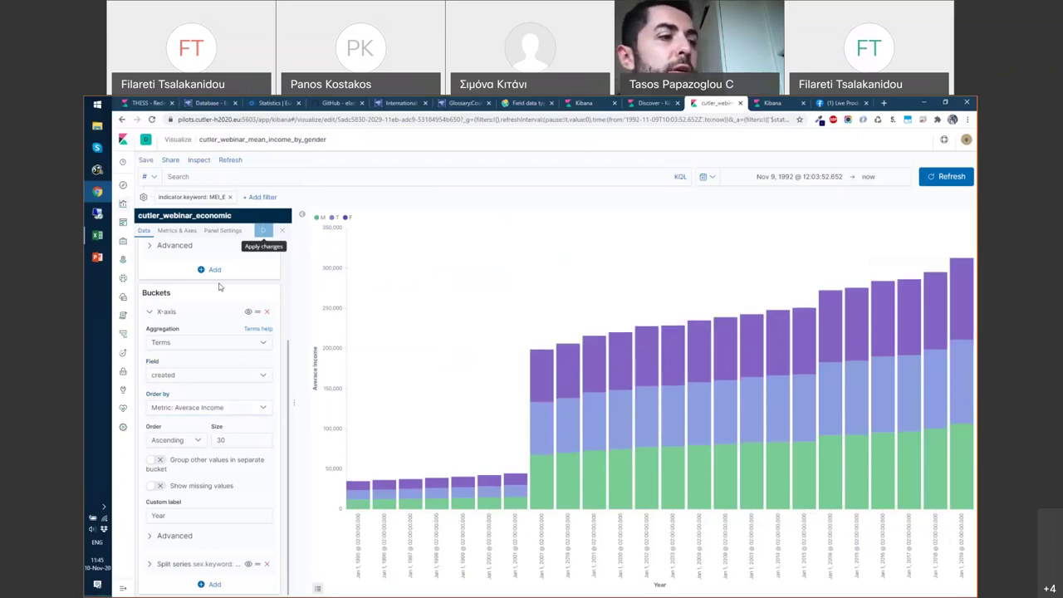
# Set the X-axis sort order to Descending and apply the change to the chart.
pyautogui.click(196, 440)
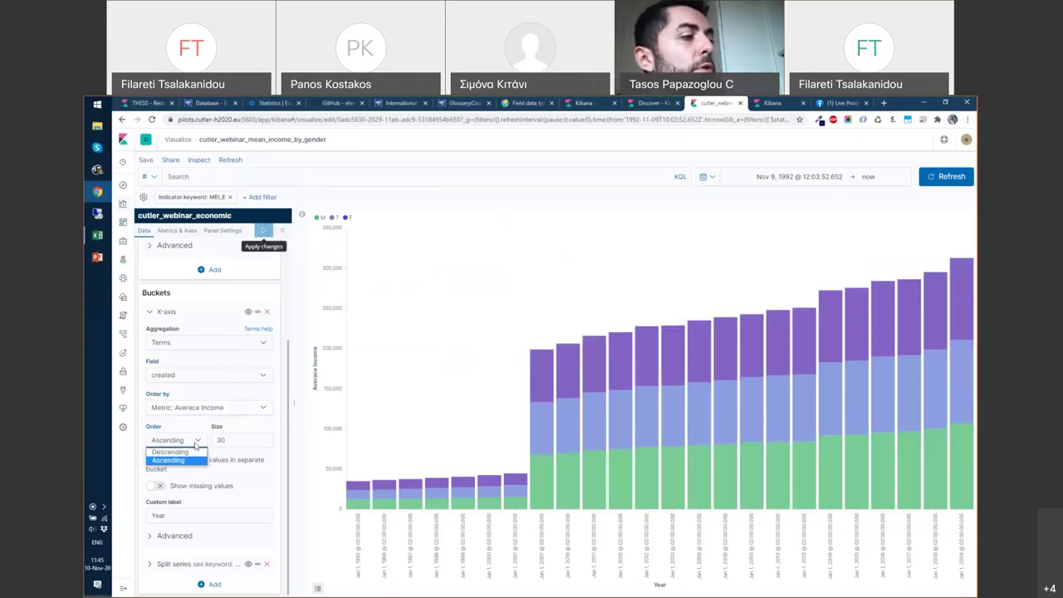
pyautogui.click(181, 454)
pyautogui.click(261, 232)
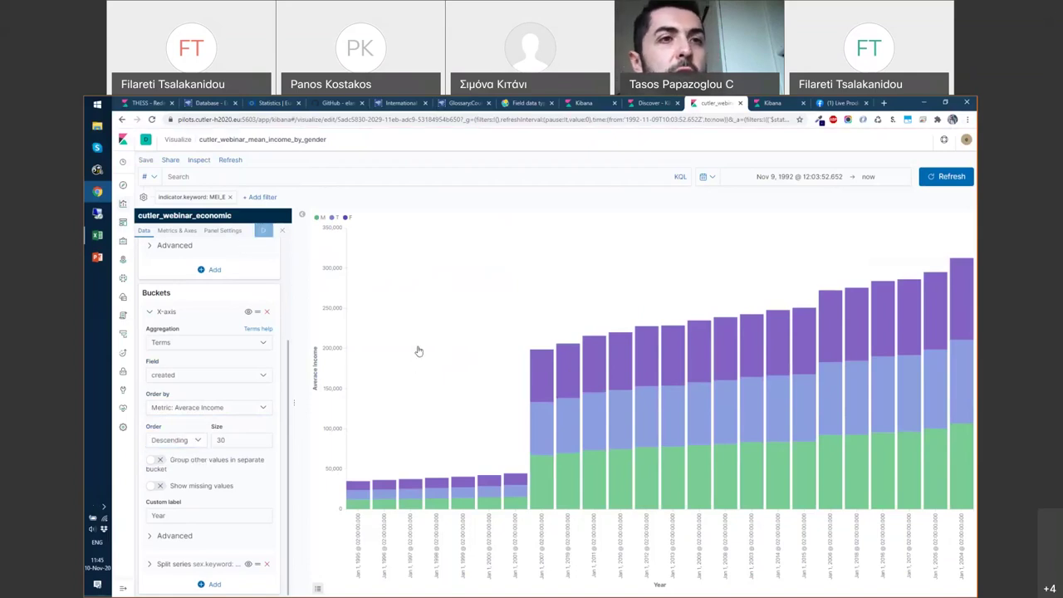
# Restore the X-axis ordering to Alphabetical and Ascending, and apply the changes to the chart.
pyautogui.click(187, 440)
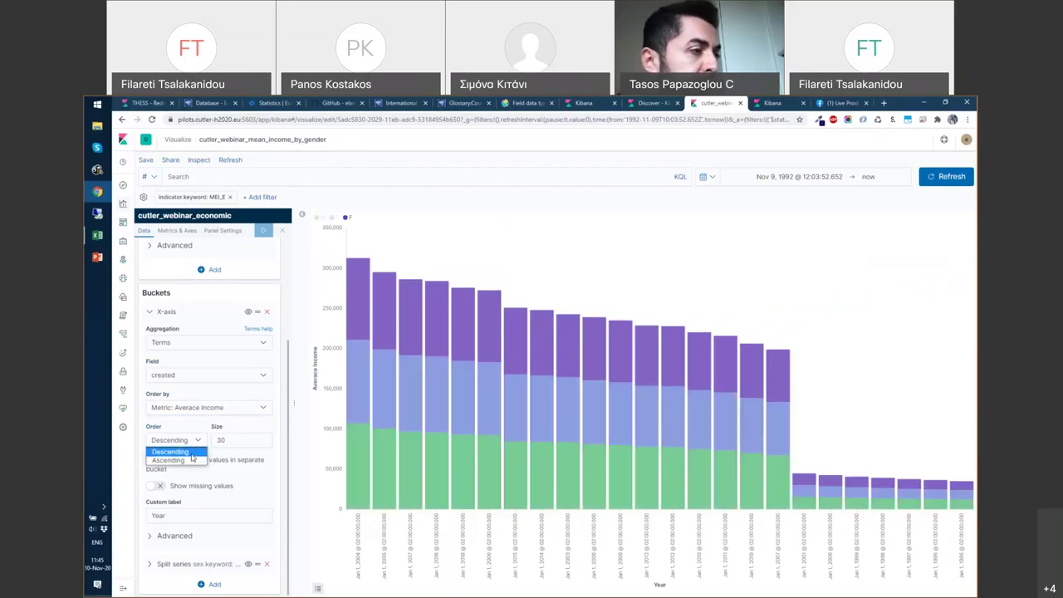
pyautogui.click(208, 409)
pyautogui.click(207, 409)
pyautogui.click(189, 436)
pyautogui.click(196, 440)
pyautogui.click(173, 463)
pyautogui.click(262, 232)
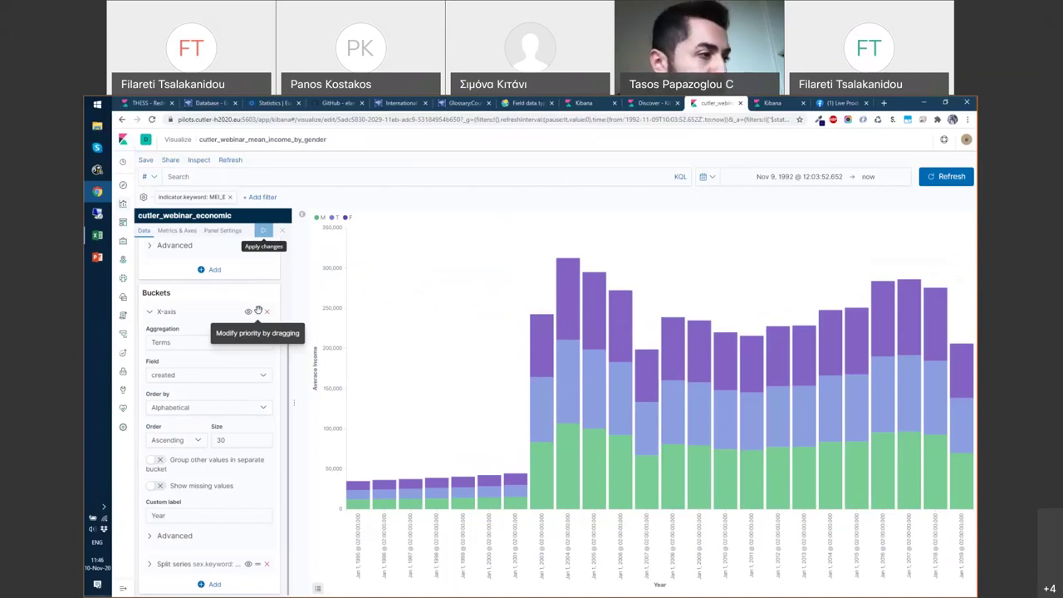
# Review the metric and X-axis settings, collapse the X-axis bucket, and show the sub-bucket types that can be added.
pyautogui.scroll(3, 235, 463)
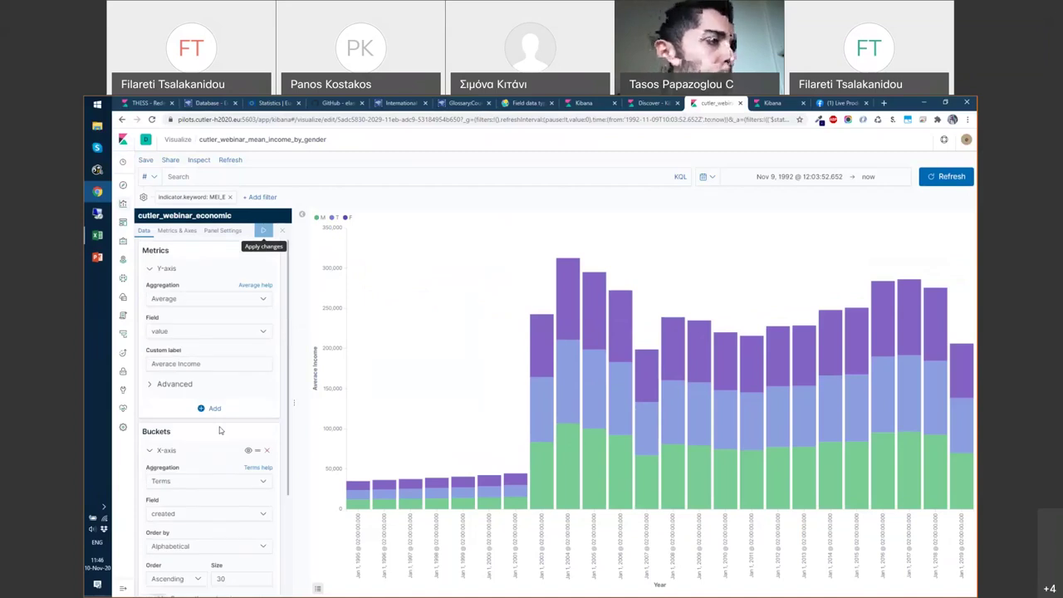
pyautogui.scroll(-3, 220, 430)
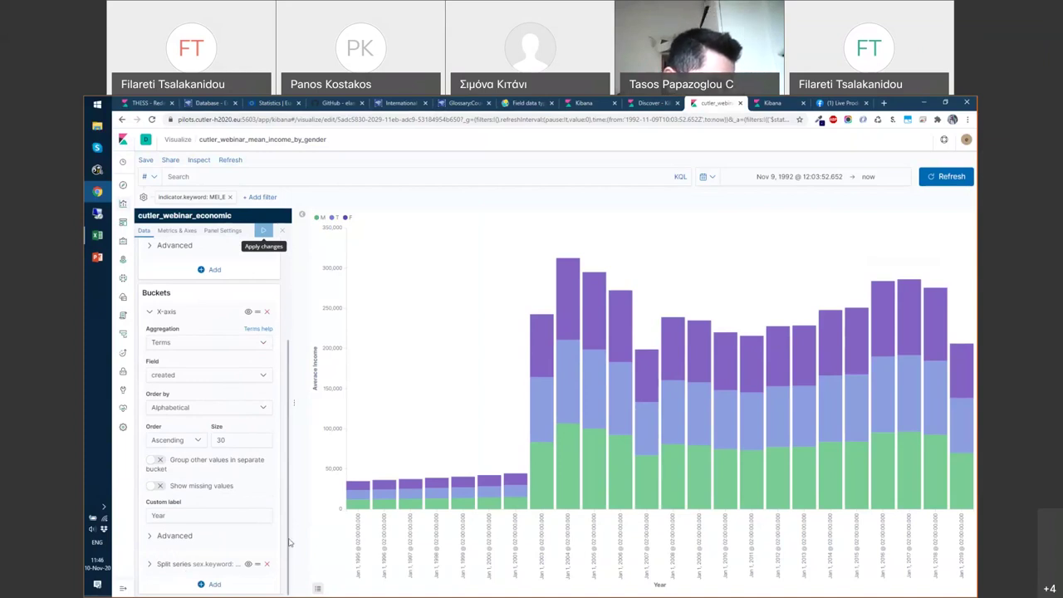
pyautogui.click(163, 312)
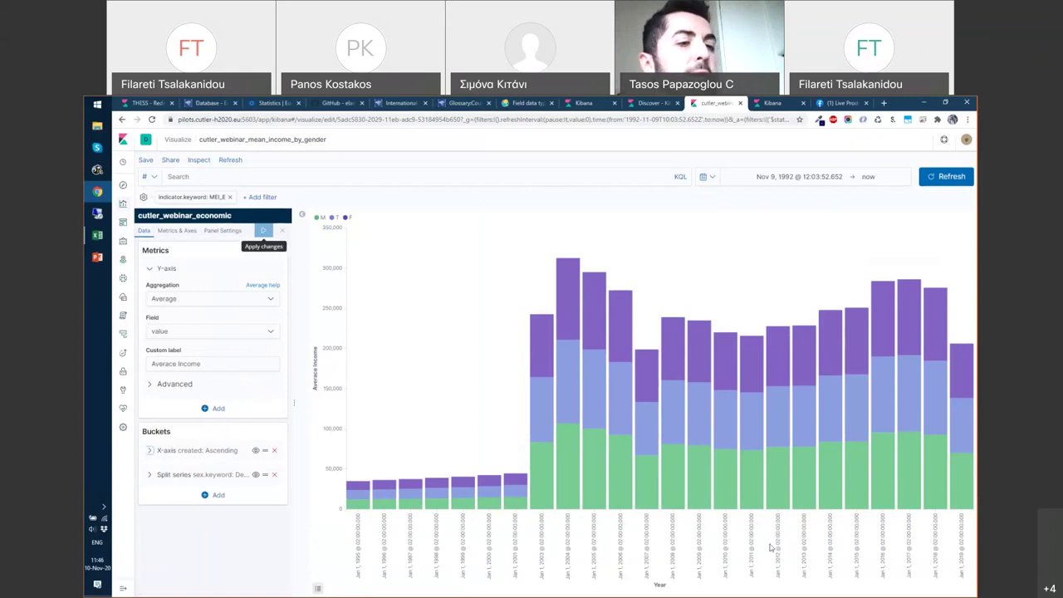
pyautogui.click(216, 496)
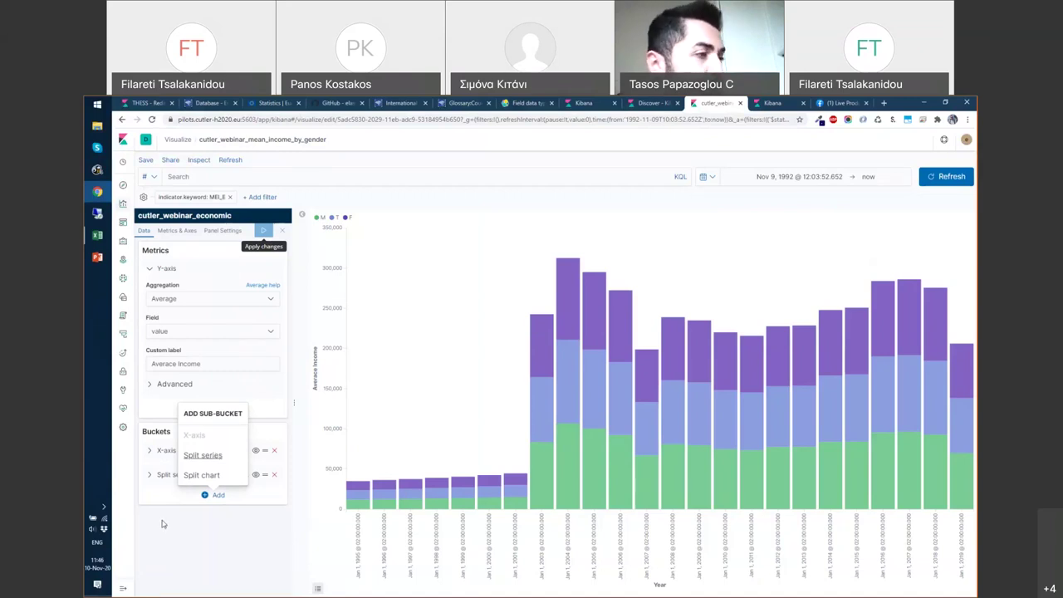
# Expand the Split series bucket and examine its Terms settings and the fields available for splitting.
pyautogui.click(149, 480)
pyautogui.click(150, 475)
pyautogui.scroll(-2, 199, 506)
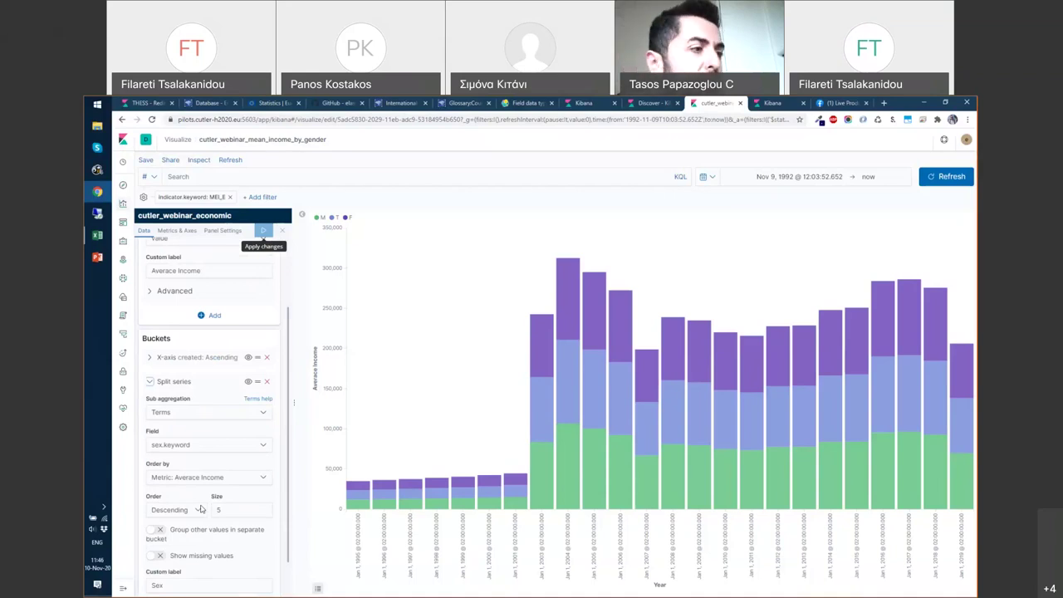
pyautogui.scroll(-2, 207, 432)
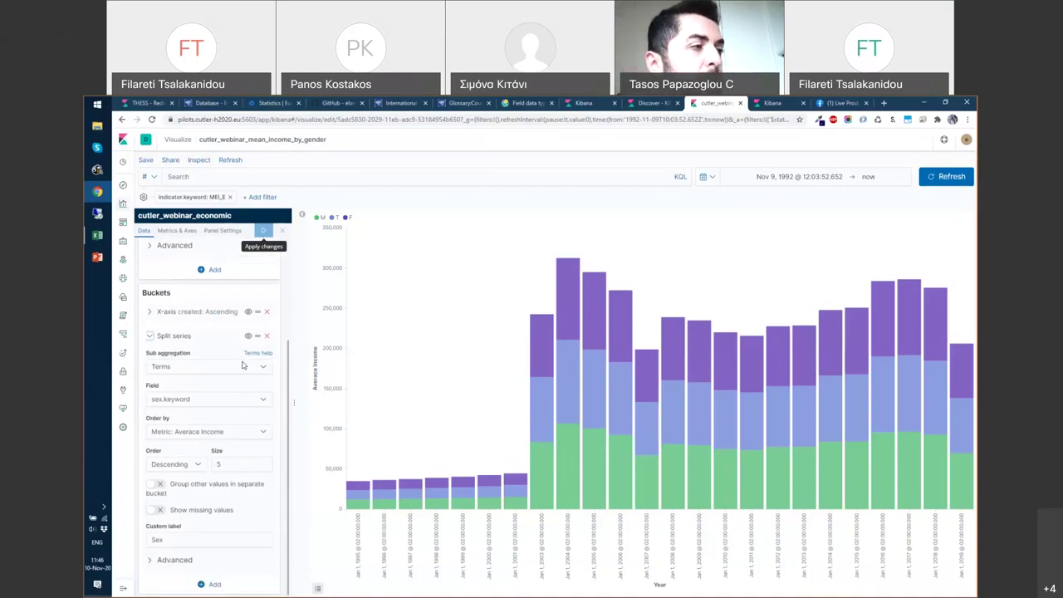
pyautogui.click(263, 402)
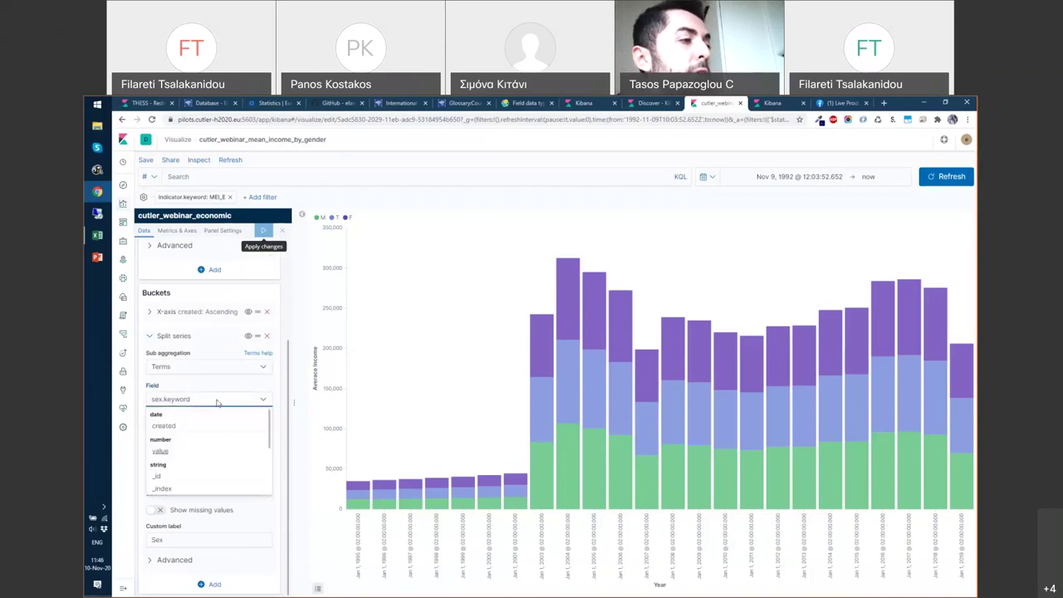
pyautogui.click(264, 401)
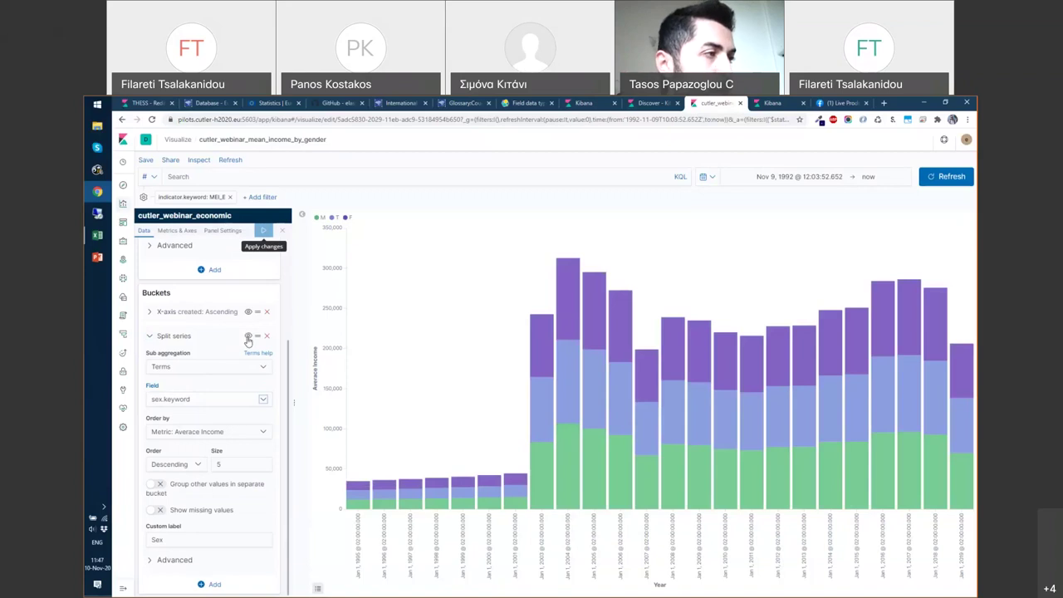
# Disable the sex.keyword split series to compare the chart, re-enable it, and apply the changes.
pyautogui.click(247, 337)
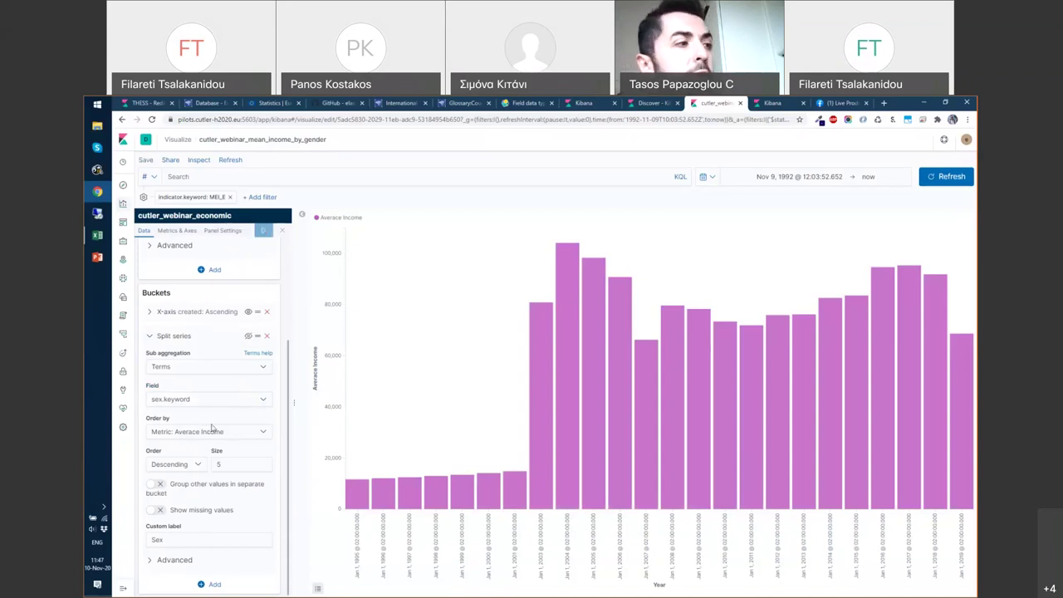
pyautogui.click(247, 336)
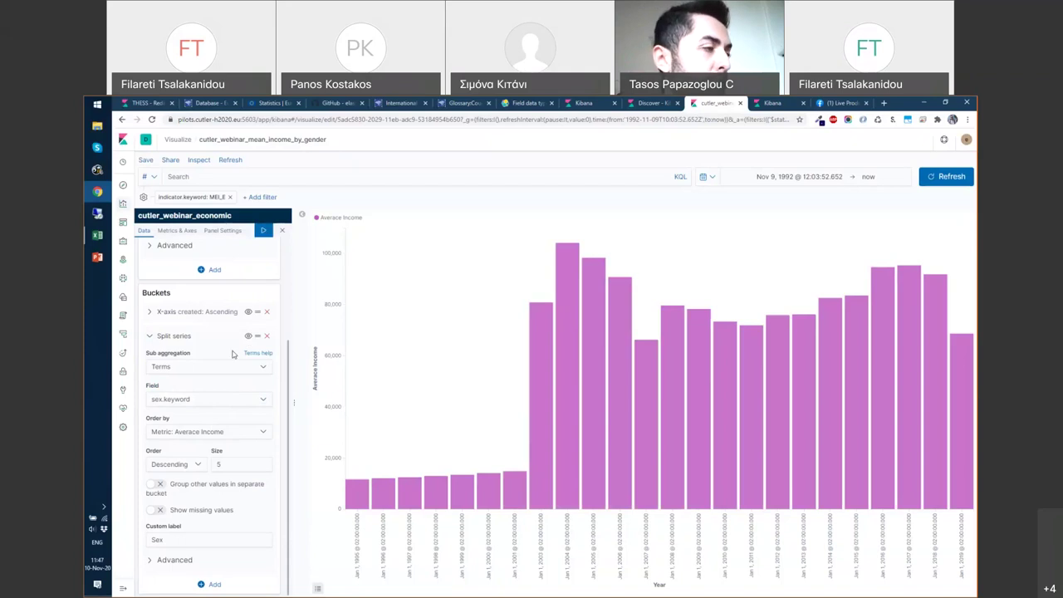
pyautogui.click(262, 230)
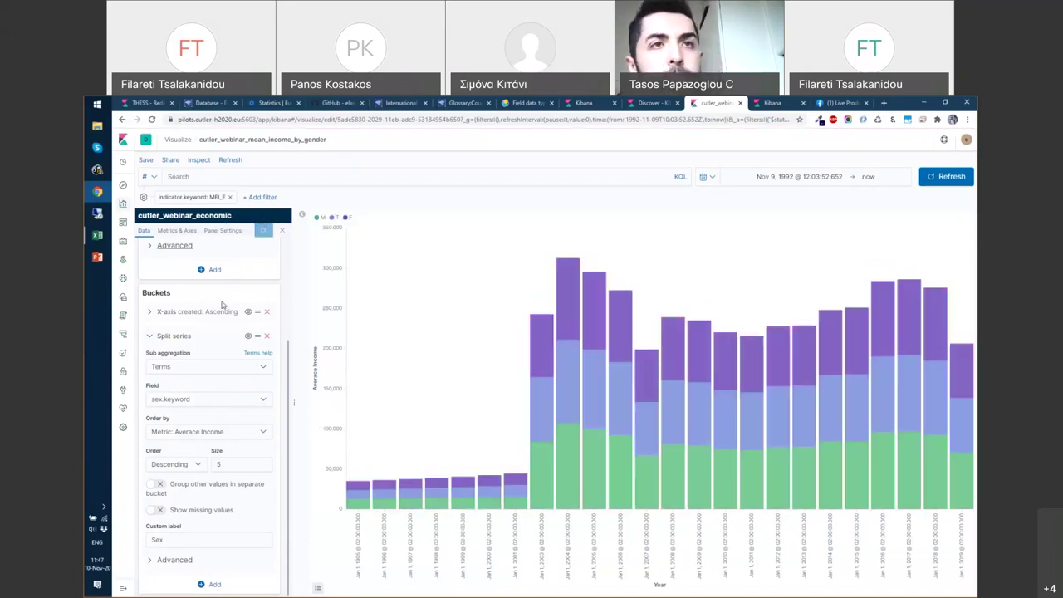
# Return to the CUTLER WEBINAR DASHBOARD and look over its controls and charts.
pyautogui.click(122, 224)
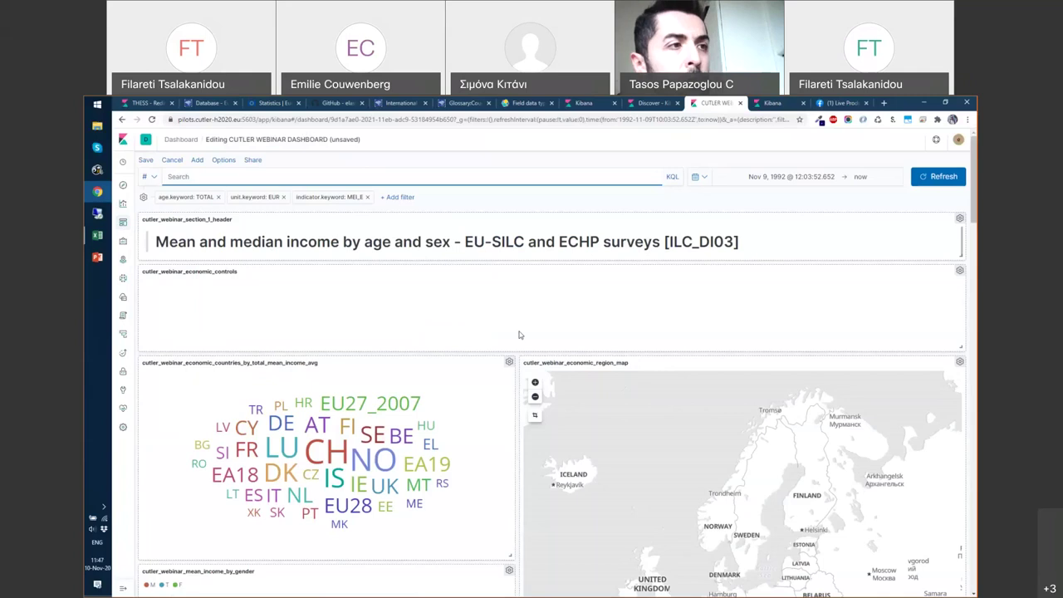
pyautogui.scroll(-2, 519, 335)
pyautogui.scroll(2, 516, 328)
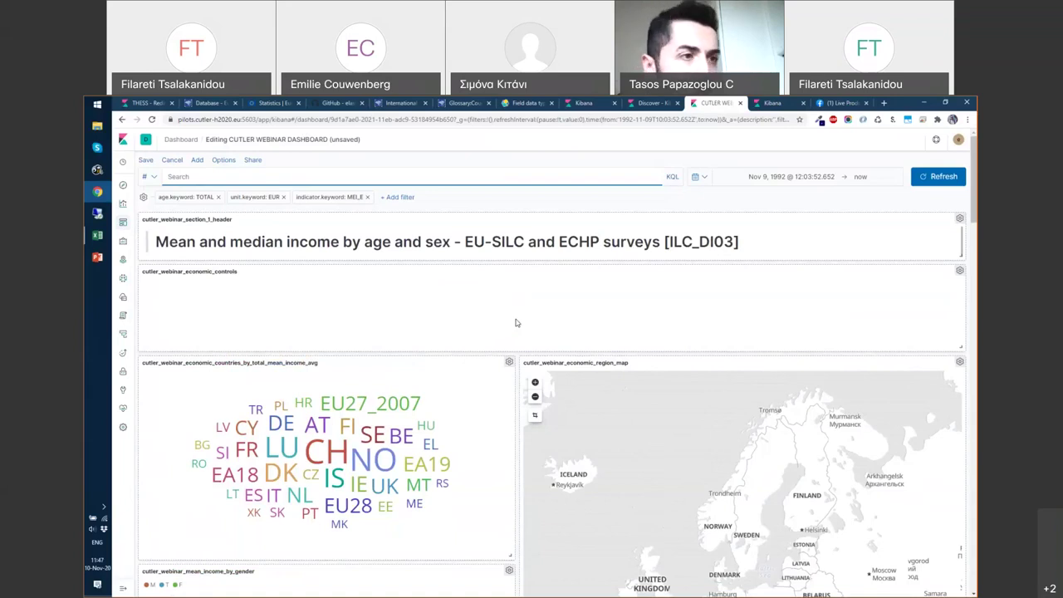
pyautogui.scroll(-3, 515, 323)
pyautogui.scroll(3, 515, 322)
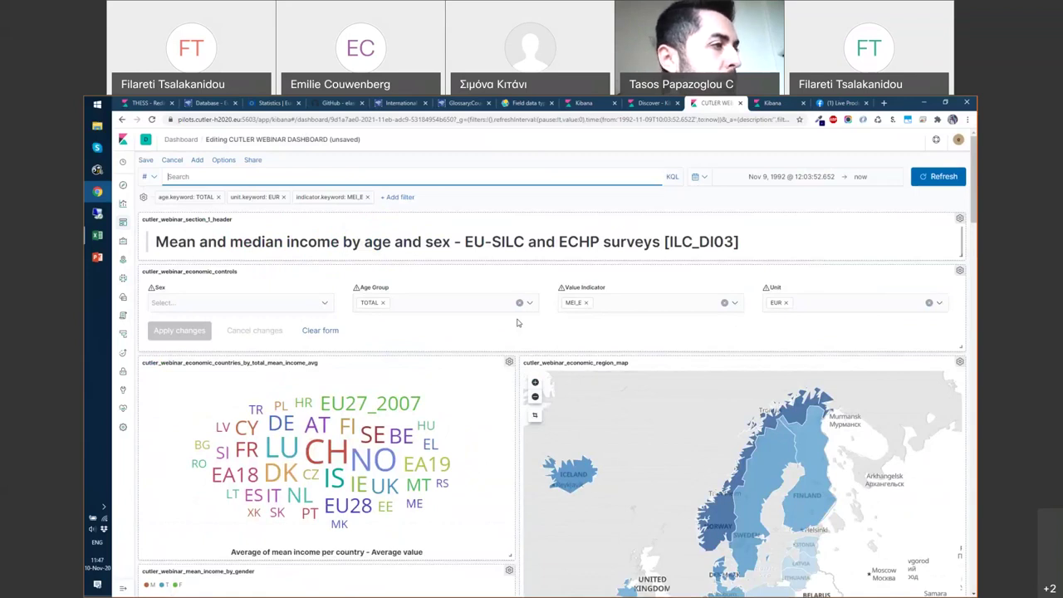
# Filter the dashboard to T for Sex and review the controls, region map and income-by-gender chart.
pyautogui.scroll(-4, 516, 322)
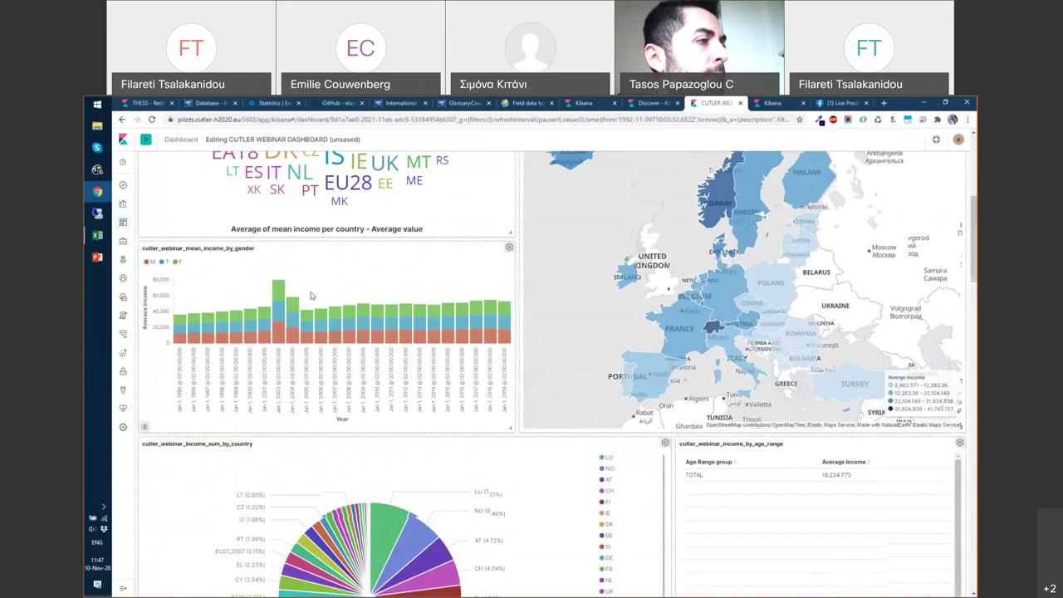
pyautogui.scroll(4, 310, 294)
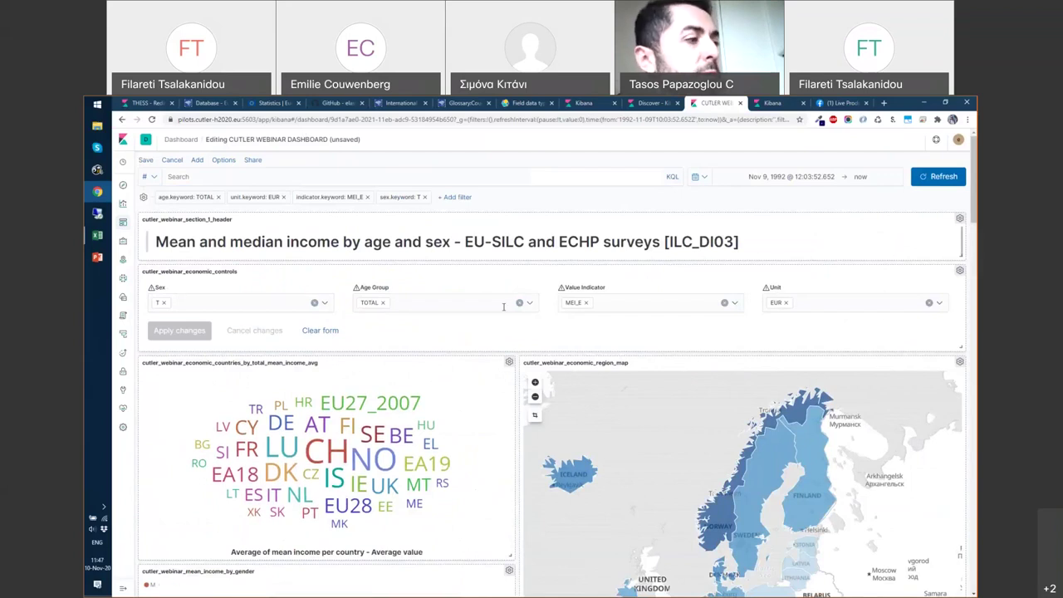
pyautogui.scroll(-1, 529, 271)
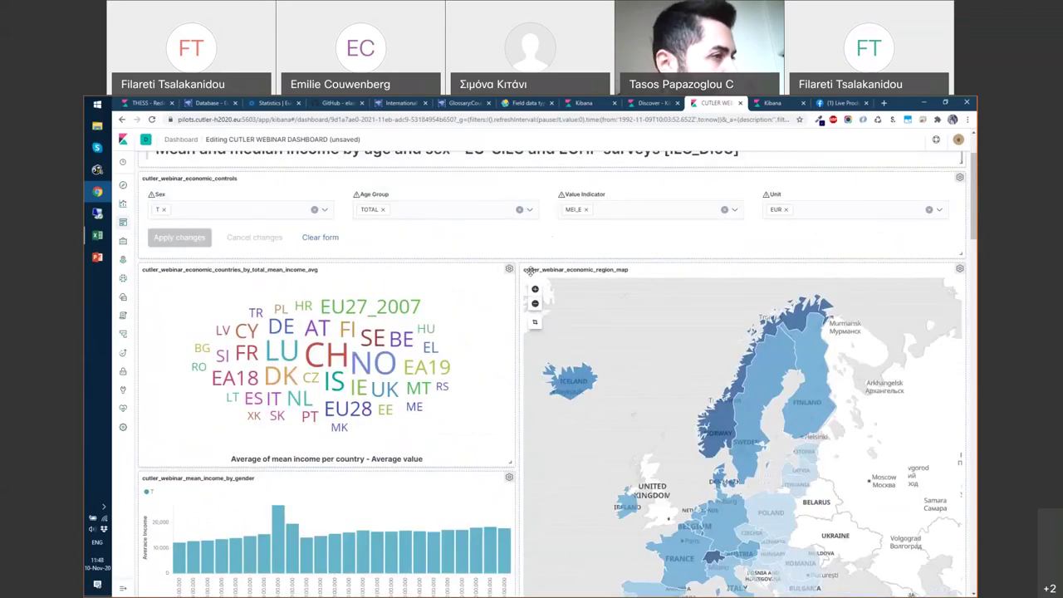
pyautogui.scroll(-3, 529, 270)
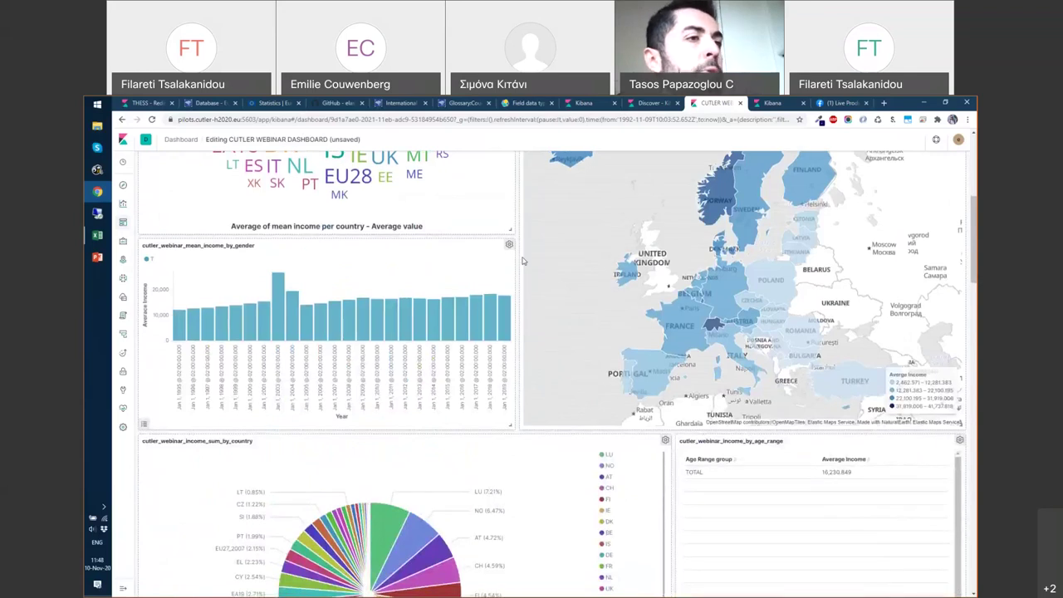
# Examine the dashboard's income-sum-by-country pie chart and income-by-age-range table alongside the filter controls.
pyautogui.scroll(-3, 524, 260)
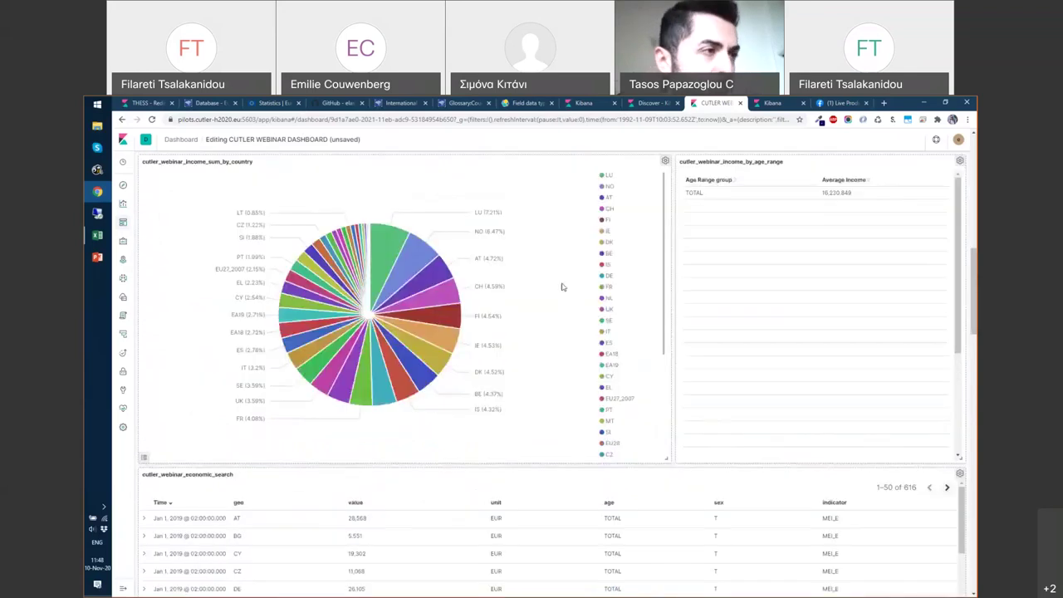
pyautogui.scroll(1, 562, 287)
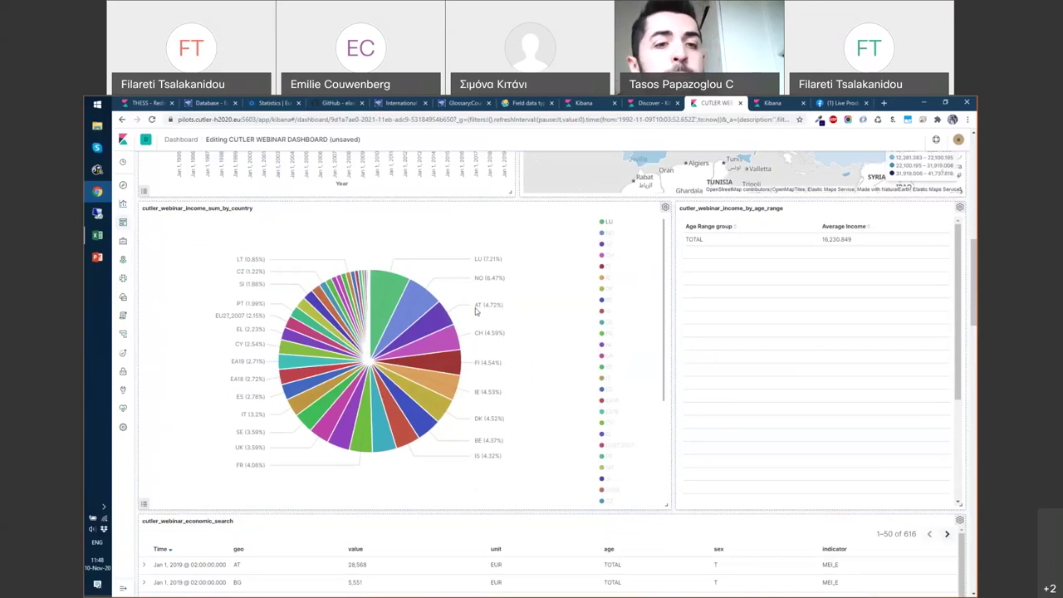
pyautogui.scroll(1, 490, 319)
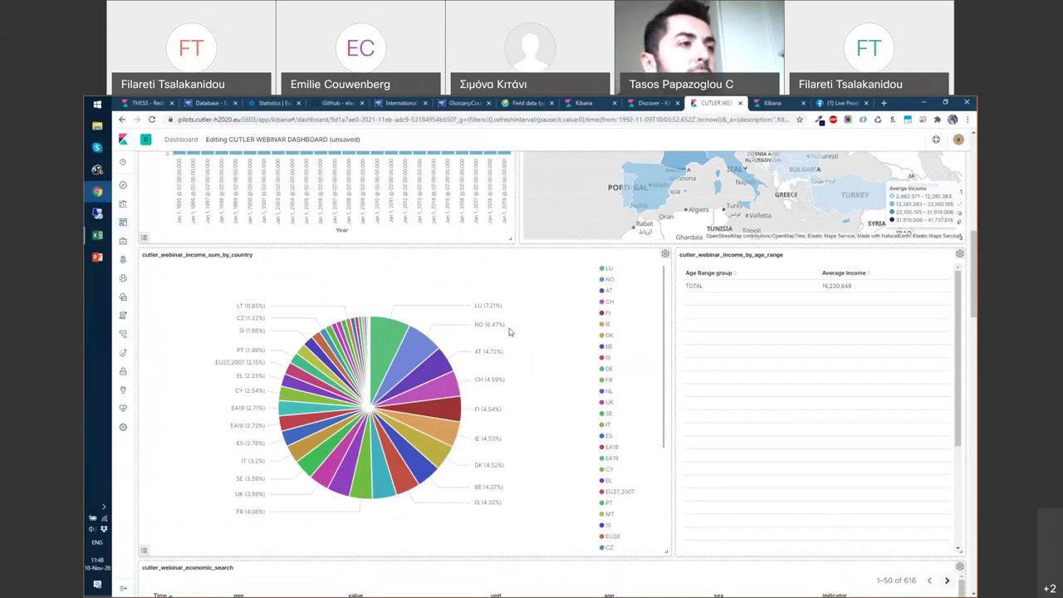
pyautogui.moveTo(502, 340)
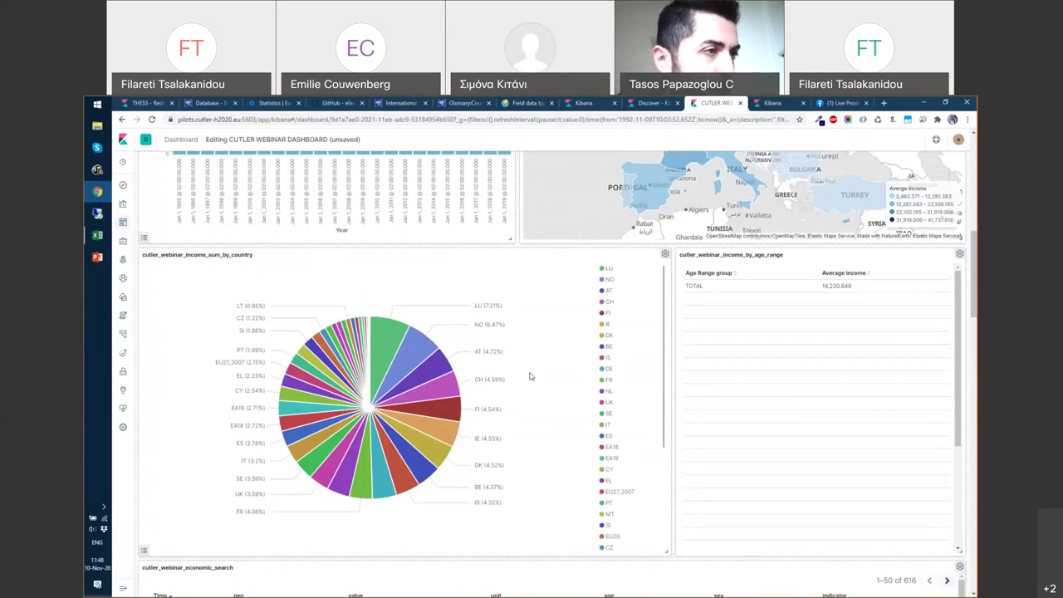
pyautogui.scroll(8, 531, 376)
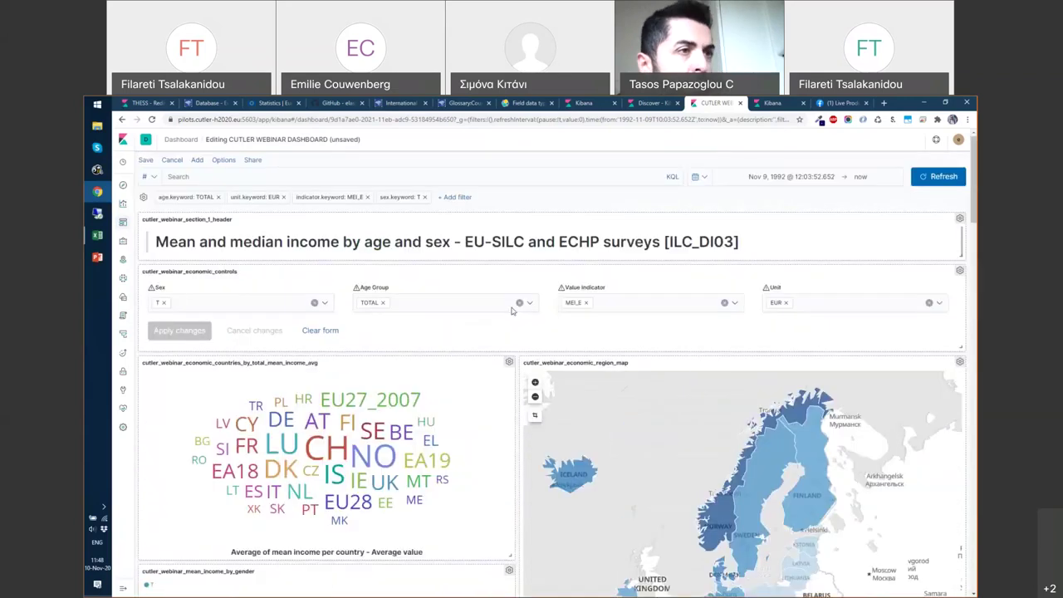
pyautogui.scroll(-8, 513, 310)
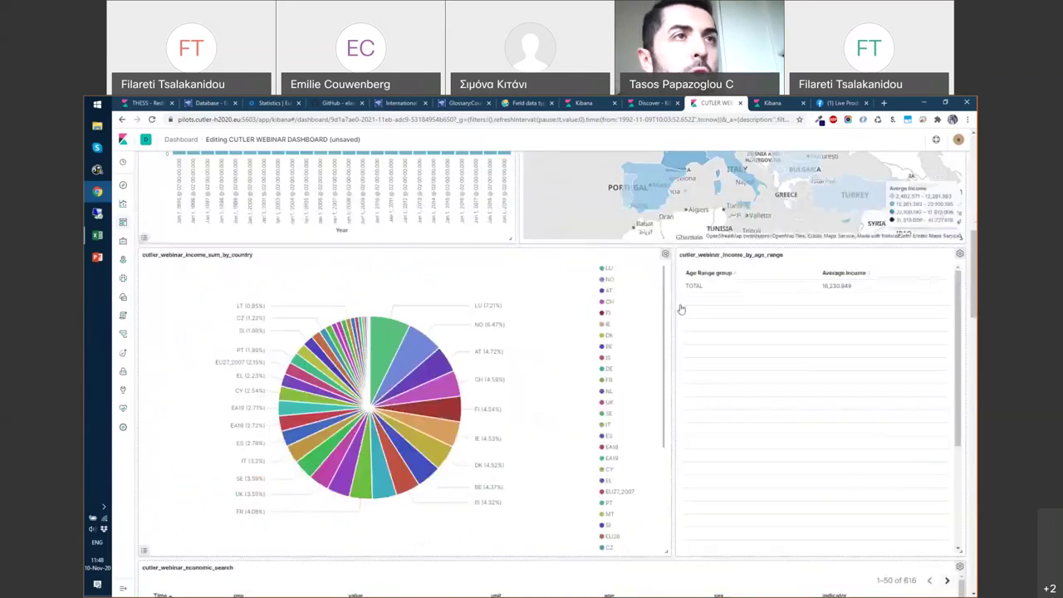
# Create a new Pie visualization, searching the sources for cutler_webinar_ and choosing cutler_webinar_economic.
pyautogui.click(771, 103)
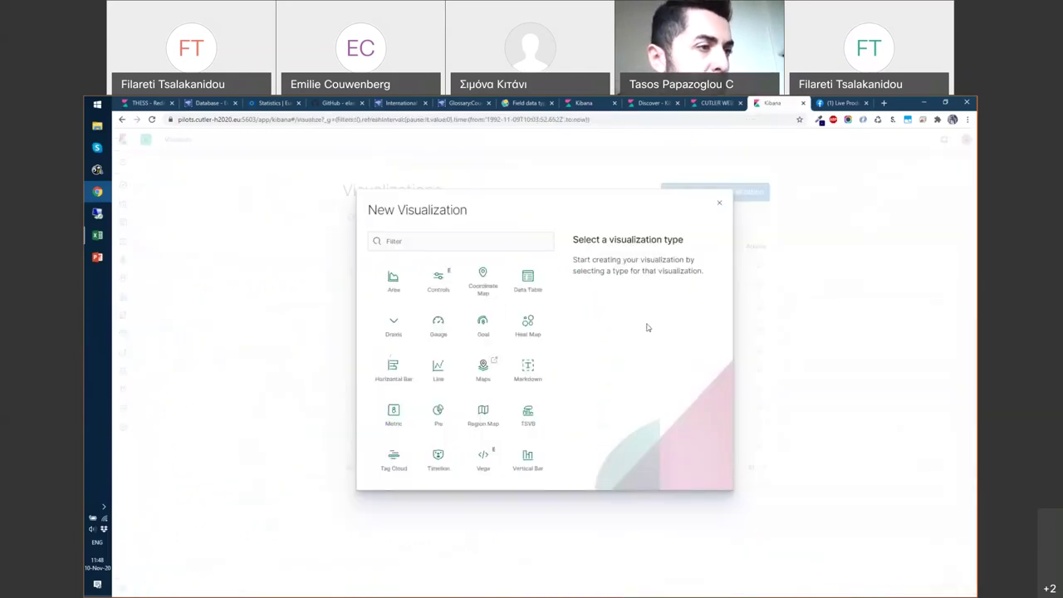
pyautogui.click(439, 412)
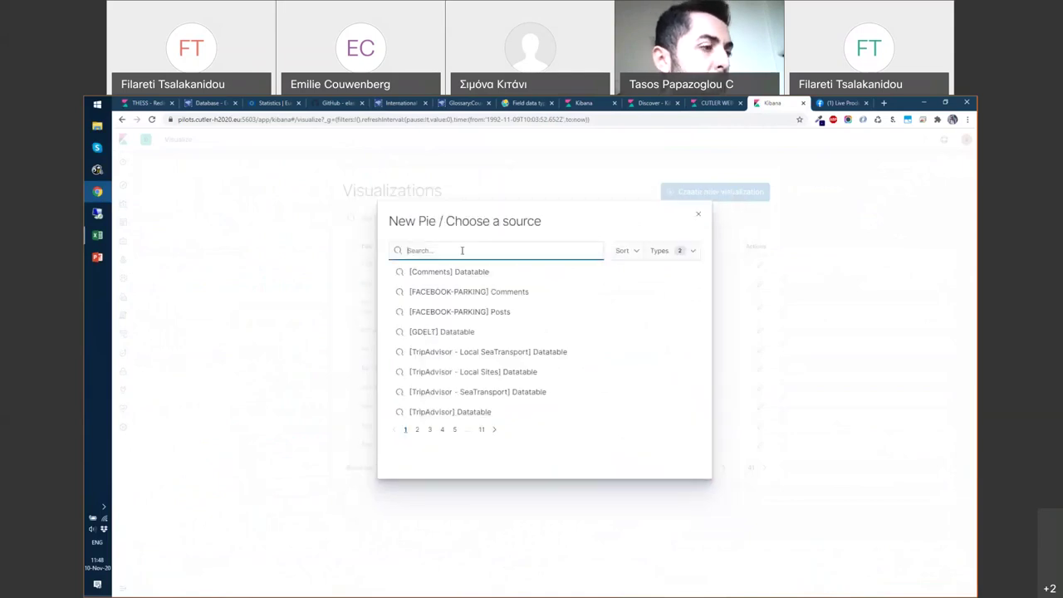
pyautogui.write('cutle')
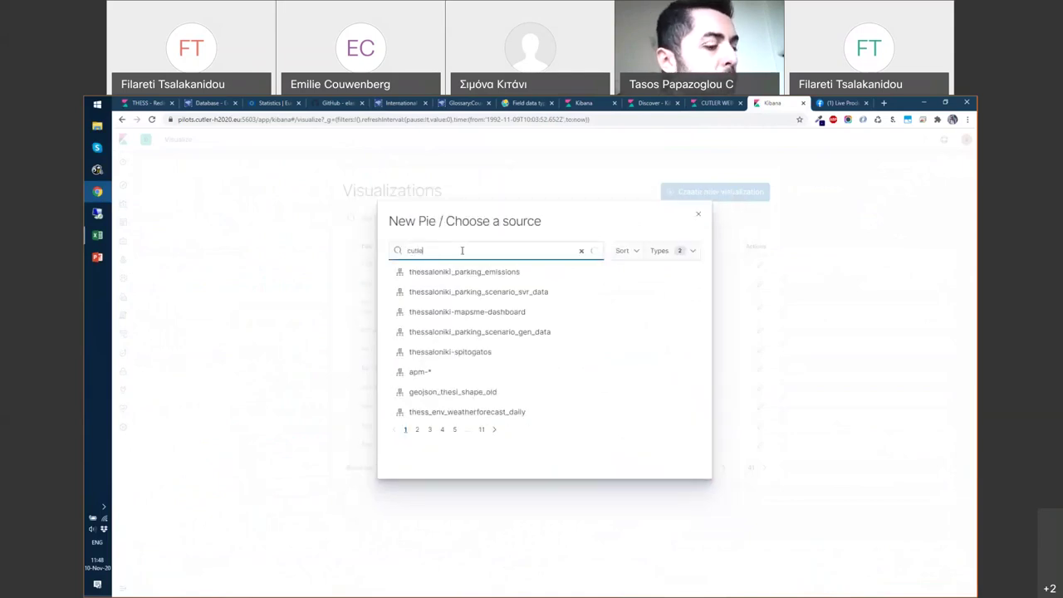
pyautogui.write('r_webinar')
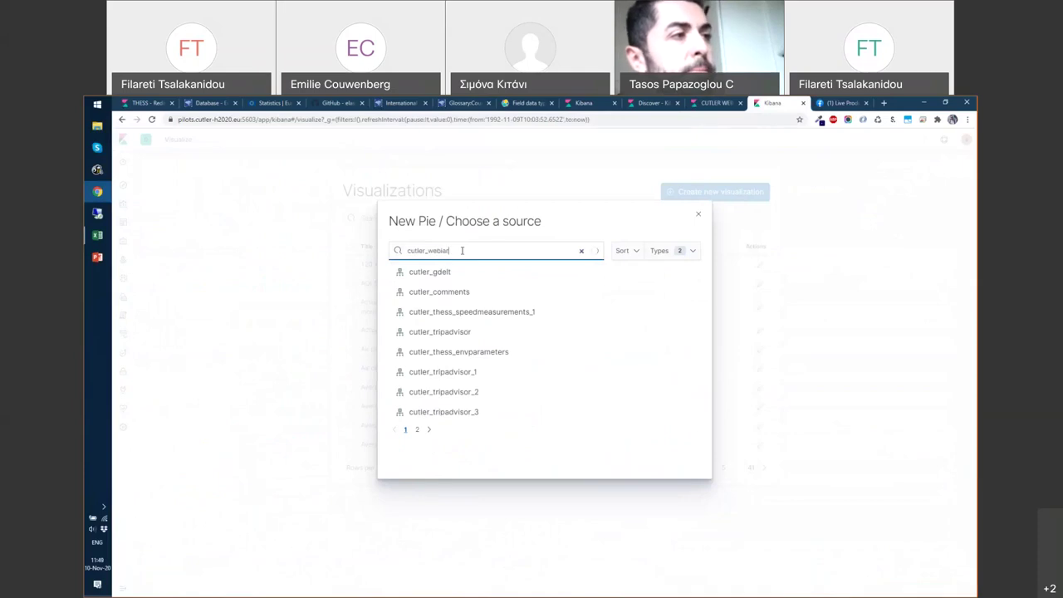
pyautogui.write('_')
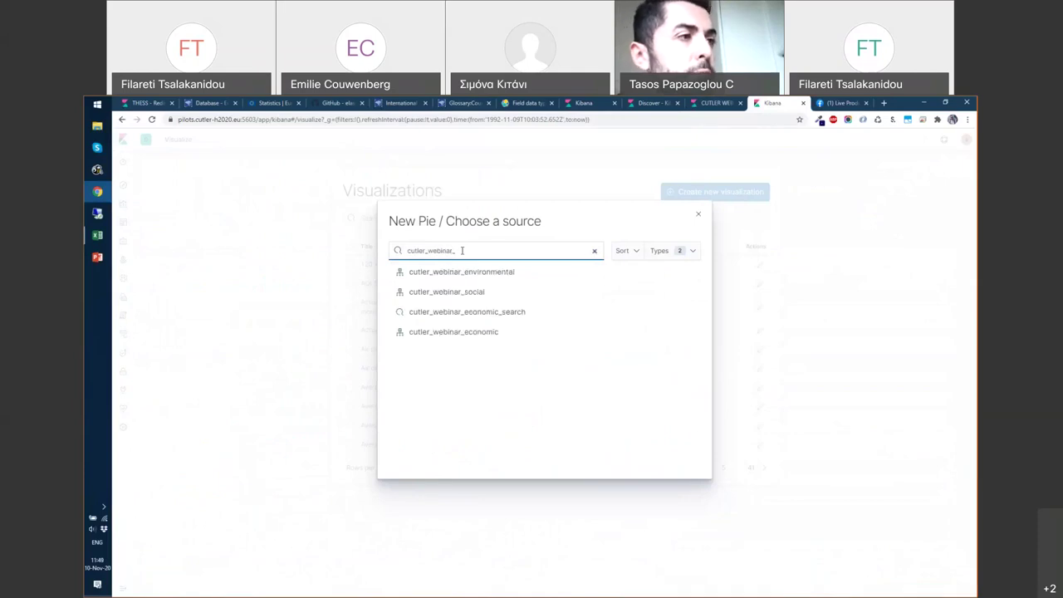
pyautogui.click(444, 336)
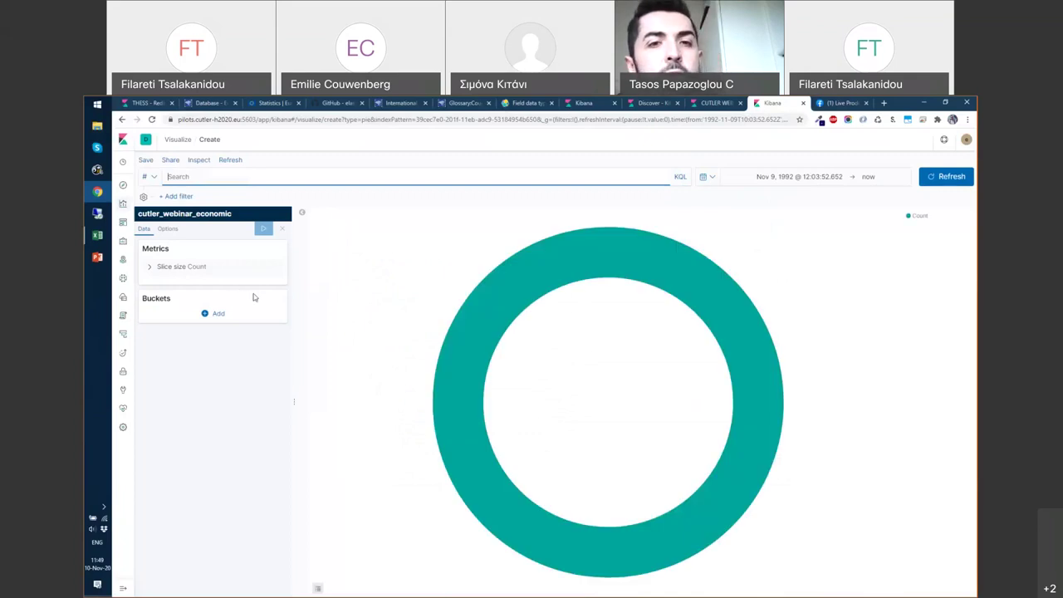
# Set the pie's slice size metric to the Sum of the value field.
pyautogui.click(149, 270)
pyautogui.click(224, 298)
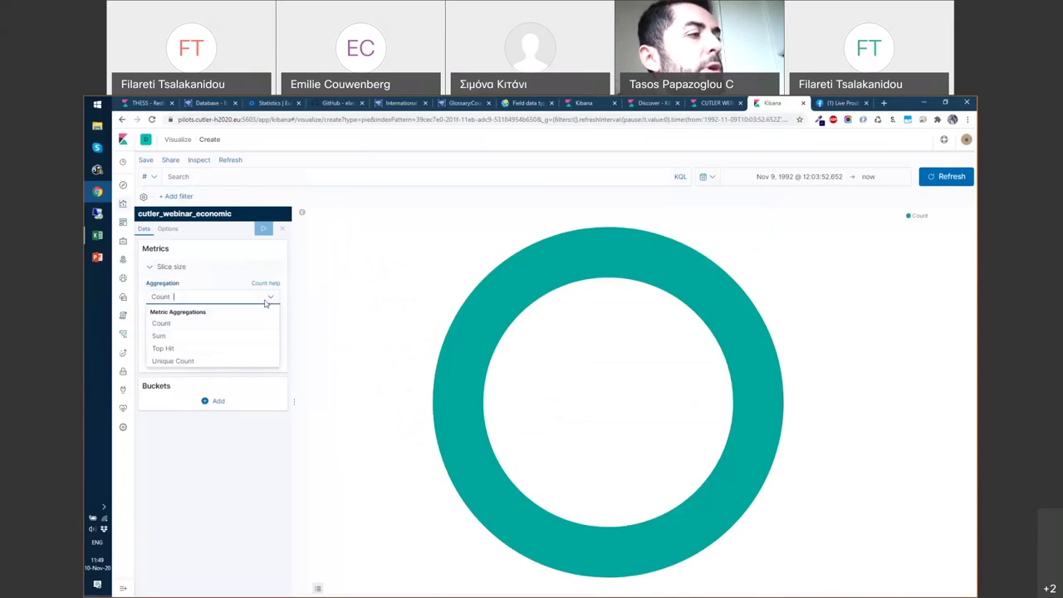
pyautogui.click(160, 337)
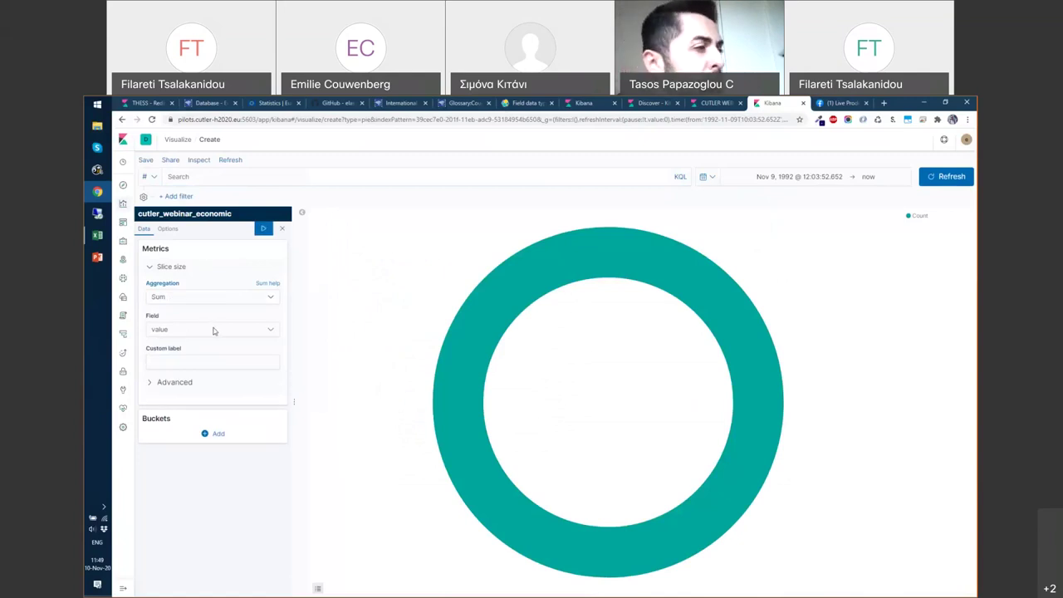
# Add a Split slices bucket with a Terms aggregation on the geo.keyword field.
pyautogui.click(210, 434)
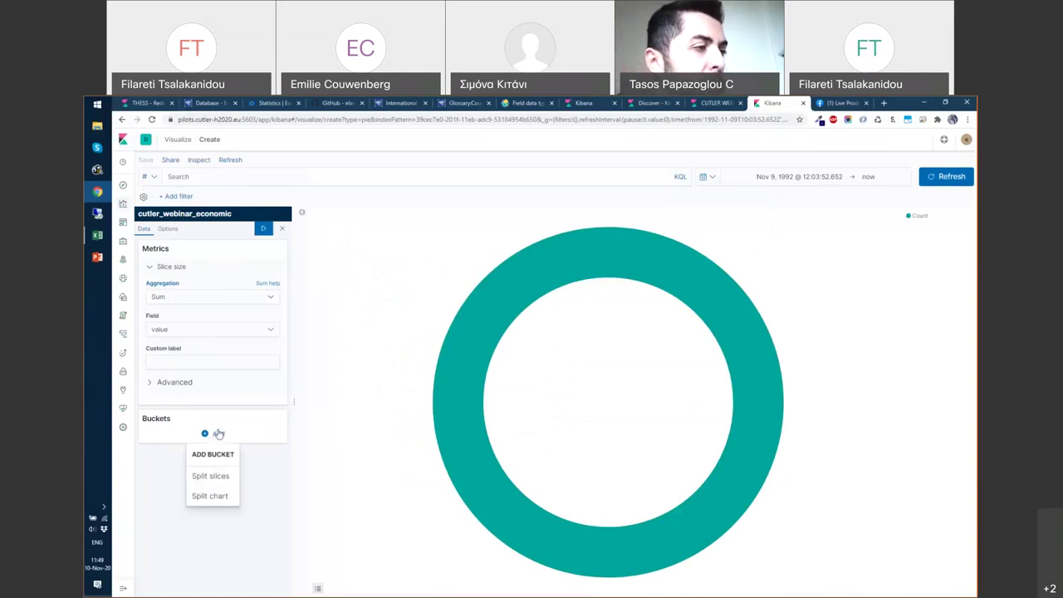
pyautogui.click(225, 481)
pyautogui.scroll(-1, 219, 504)
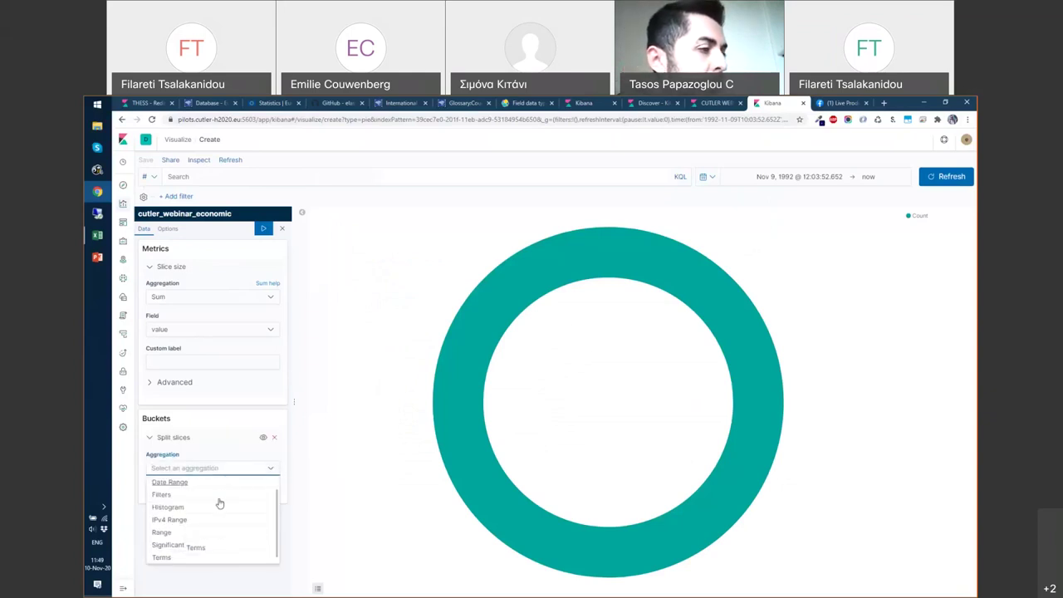
pyautogui.click(239, 561)
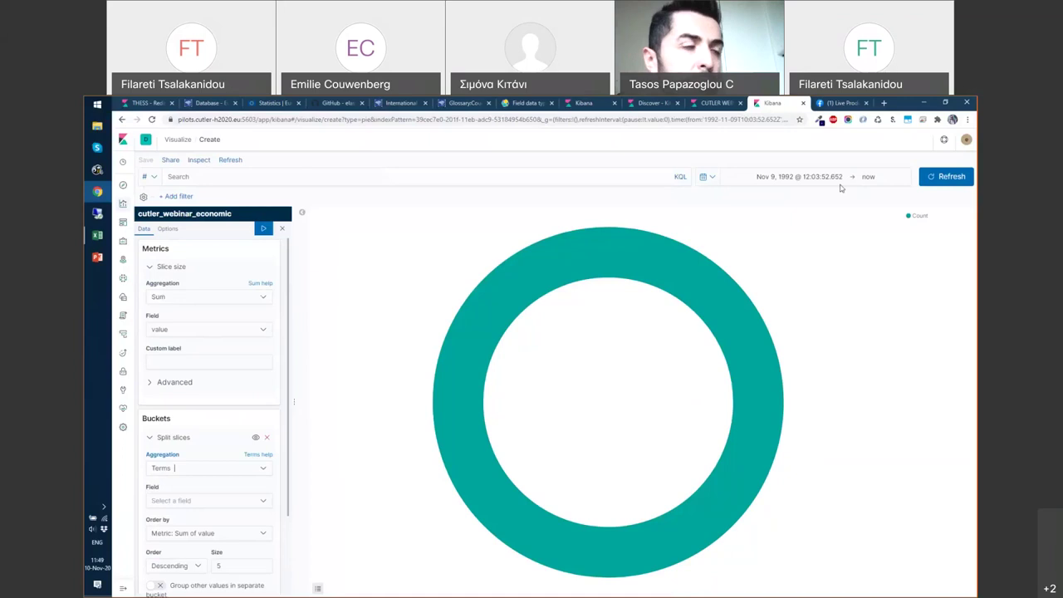
pyautogui.scroll(-2, 214, 463)
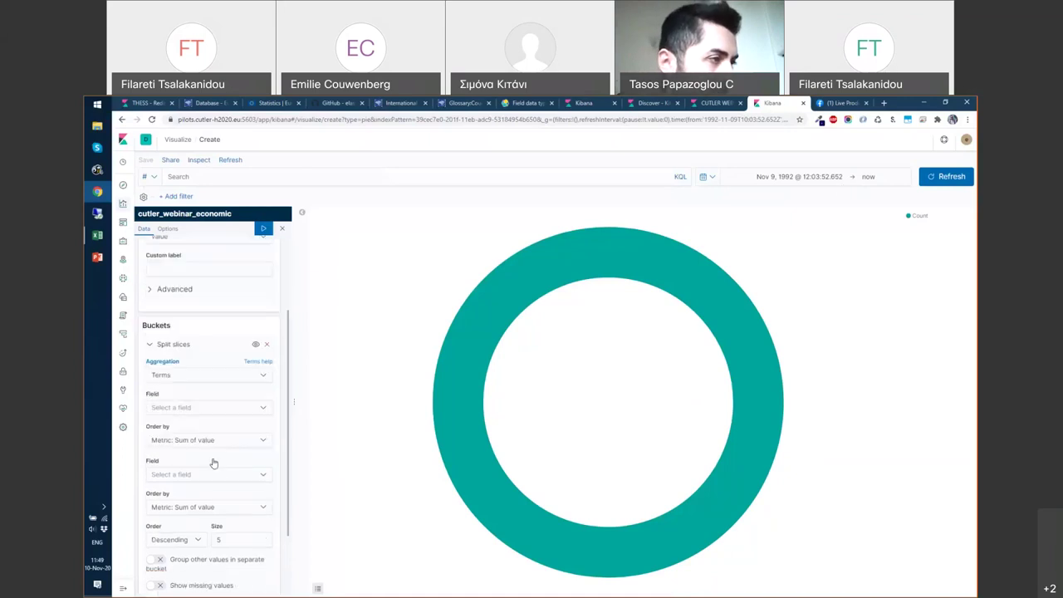
pyautogui.click(214, 407)
pyautogui.scroll(-3, 193, 474)
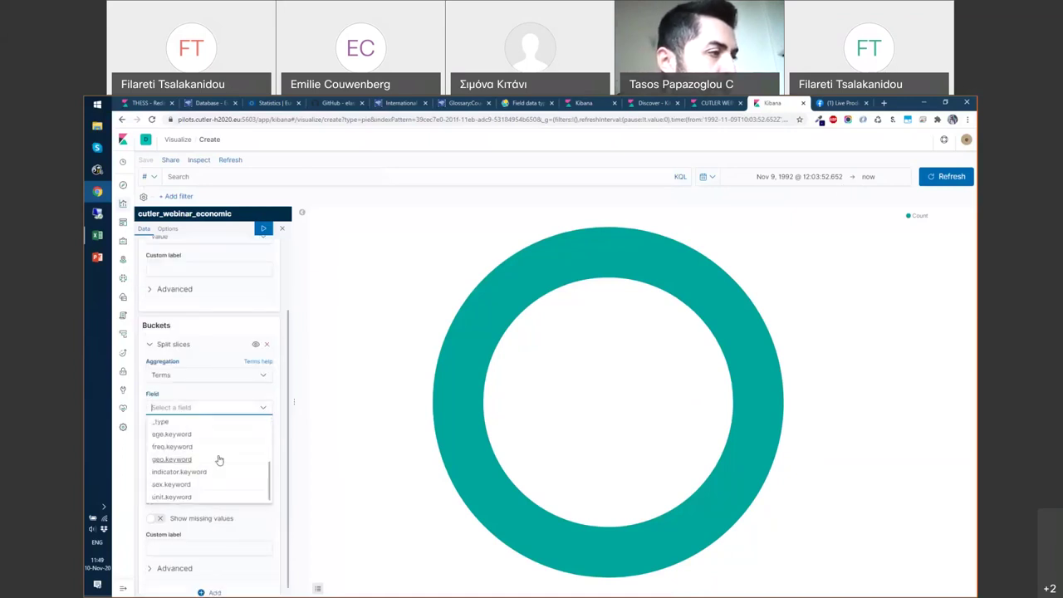
pyautogui.click(181, 461)
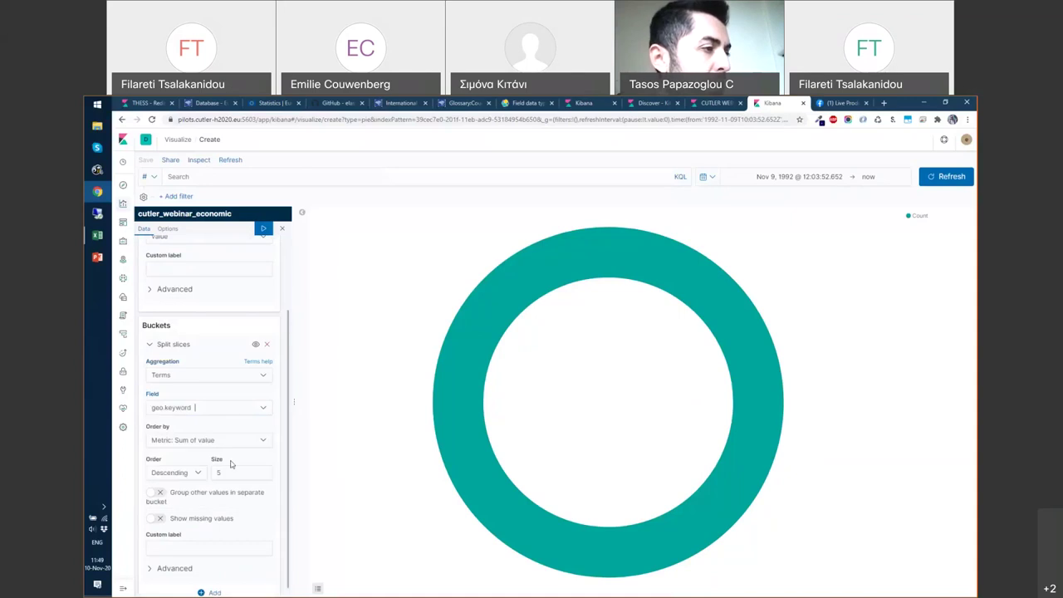
# Set the Split slices bucket size to 100, apply the changes, and review the country slices and metric settings.
pyautogui.doubleClick(231, 471)
pyautogui.write('100')
pyautogui.click(263, 230)
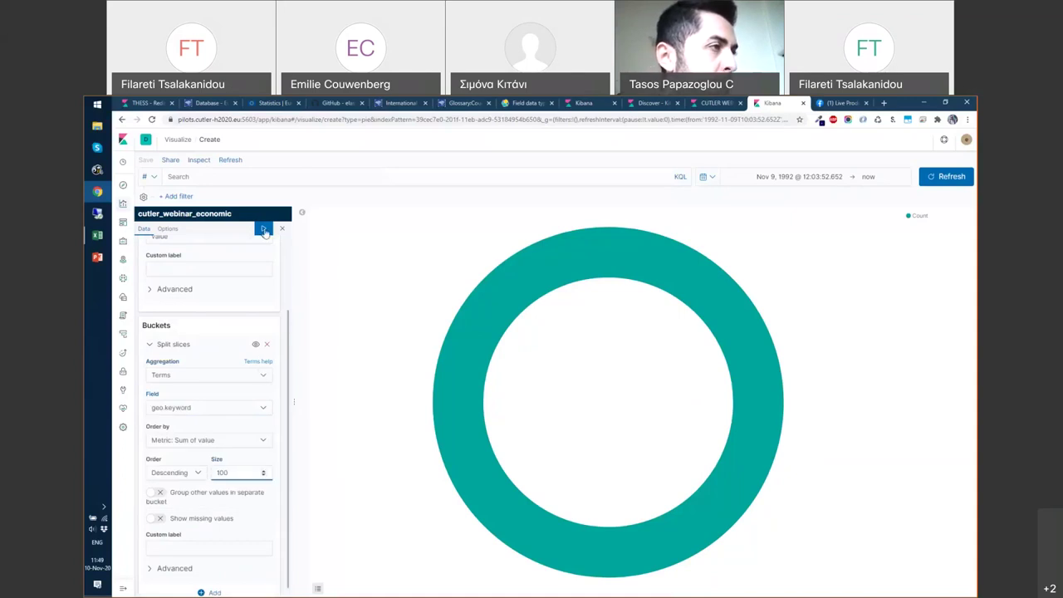
pyautogui.click(263, 230)
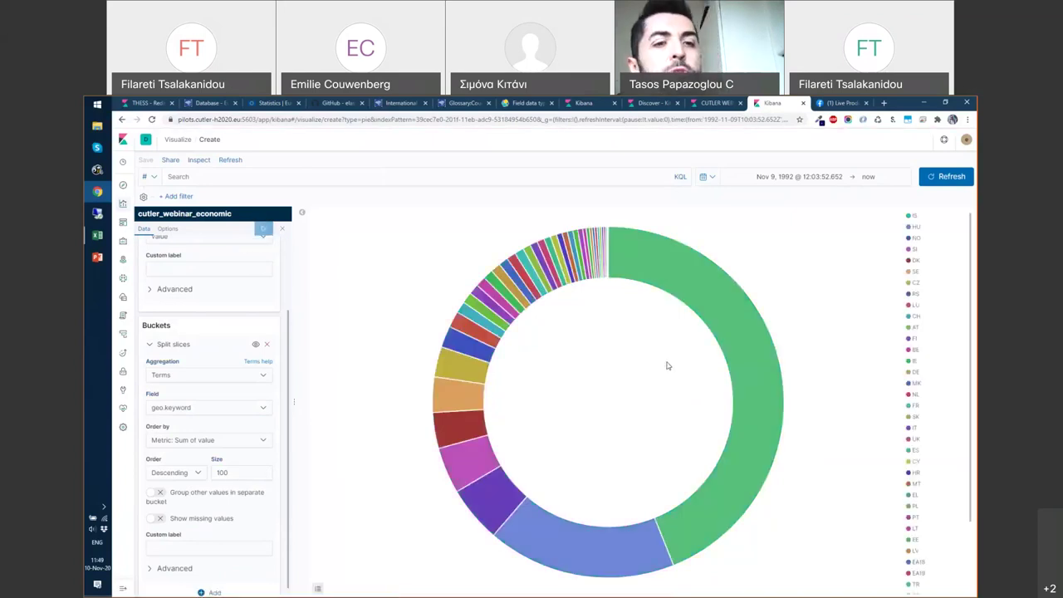
pyautogui.moveTo(742, 339)
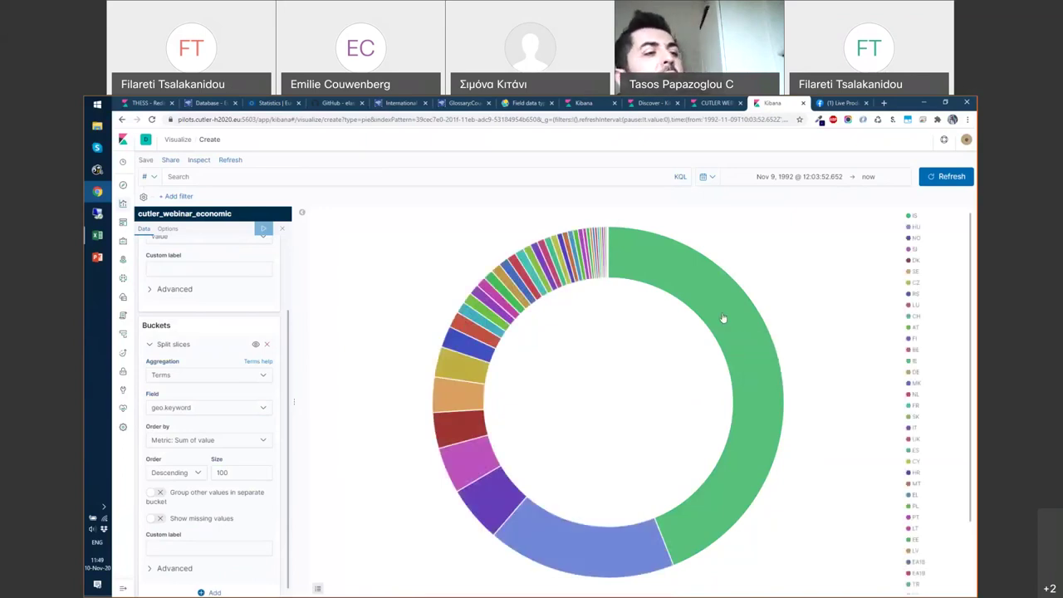
pyautogui.moveTo(612, 258)
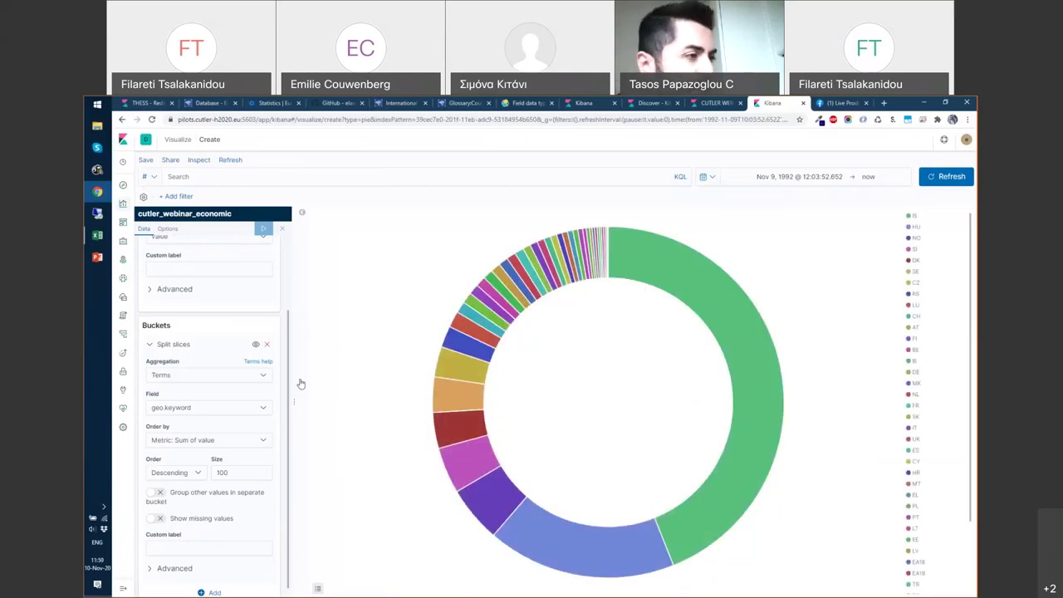
pyautogui.scroll(2, 179, 286)
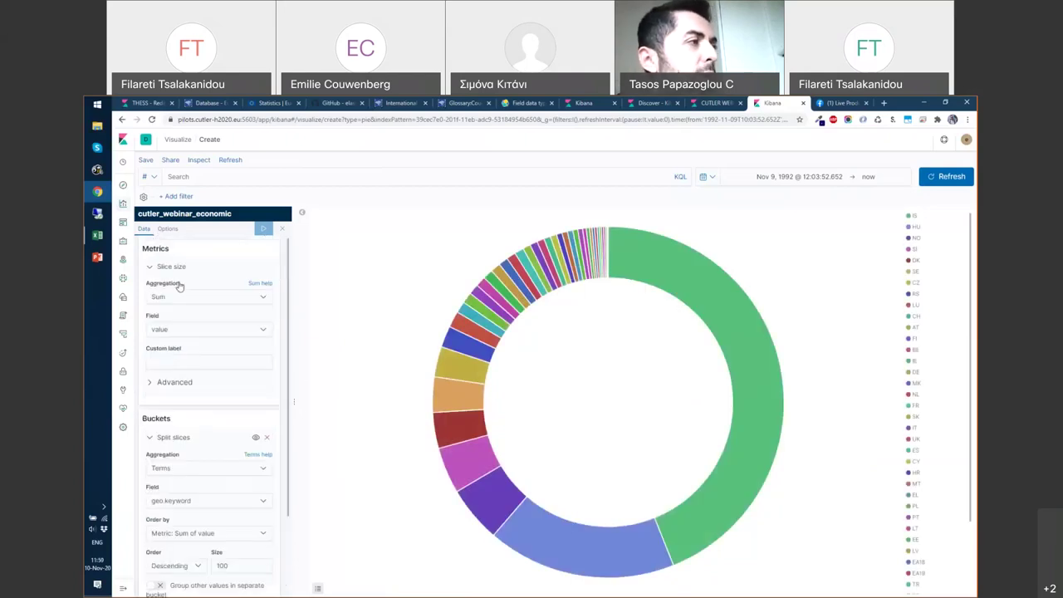
# Search the saved dashboards for CUTLER WEBINAR and open CUTLER WEBINAR DASHBOARD.
pyautogui.click(122, 223)
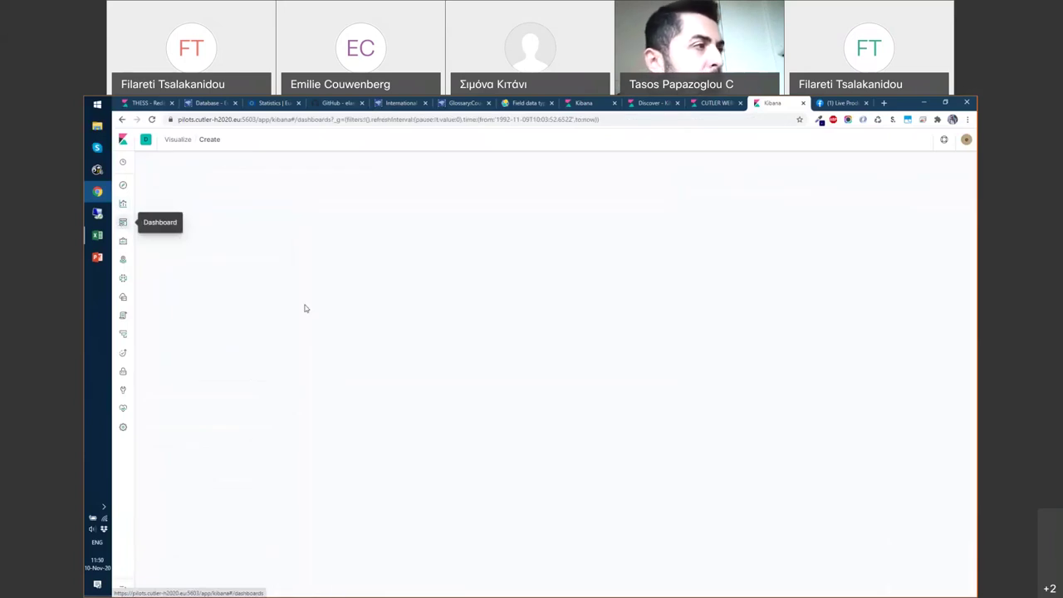
pyautogui.click(434, 208)
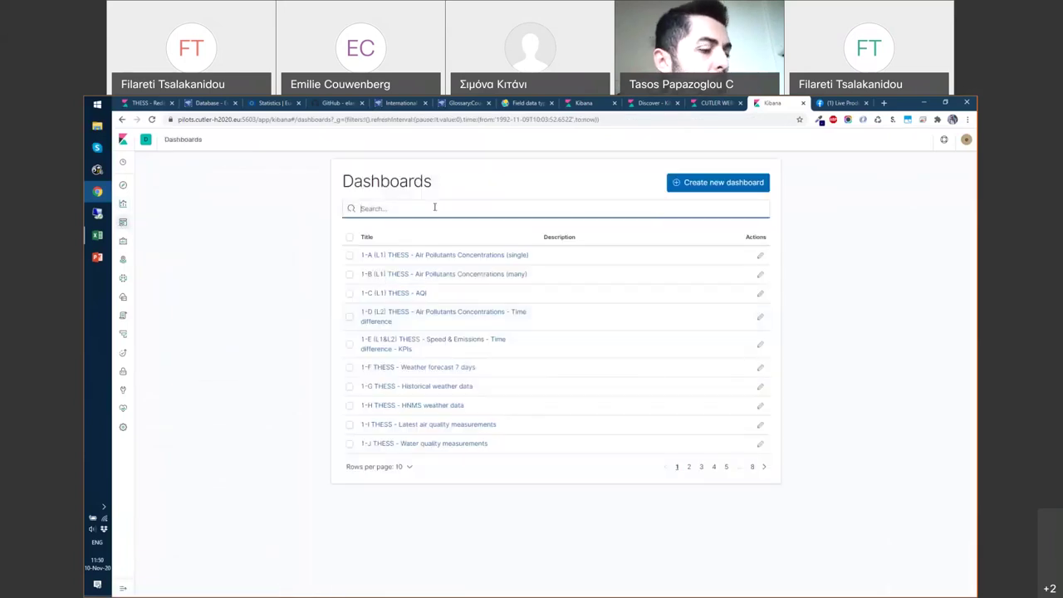
pyautogui.write('cUTLER')
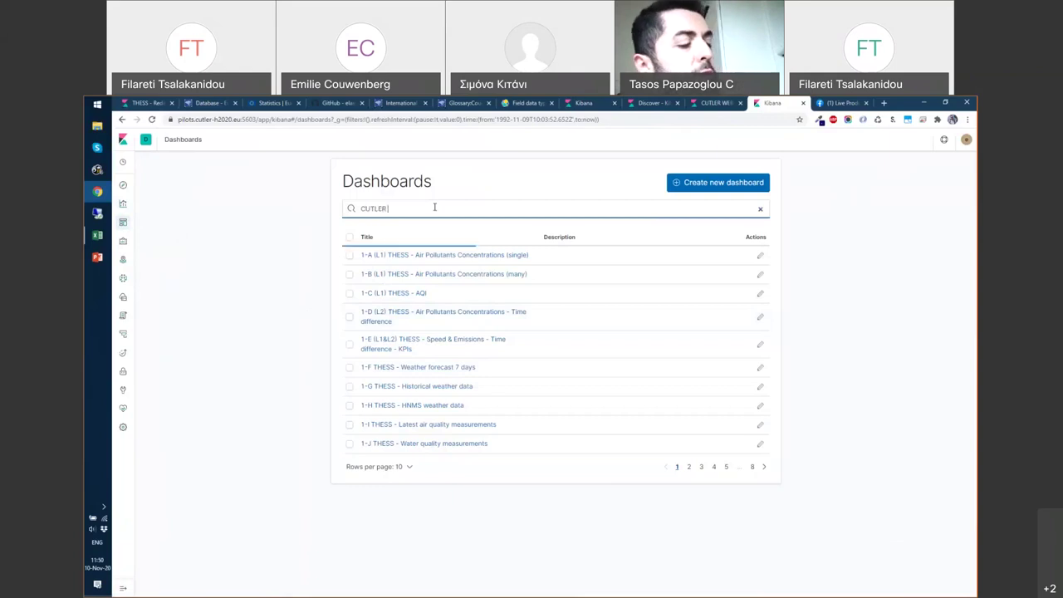
pyautogui.write(' WEBINAR')
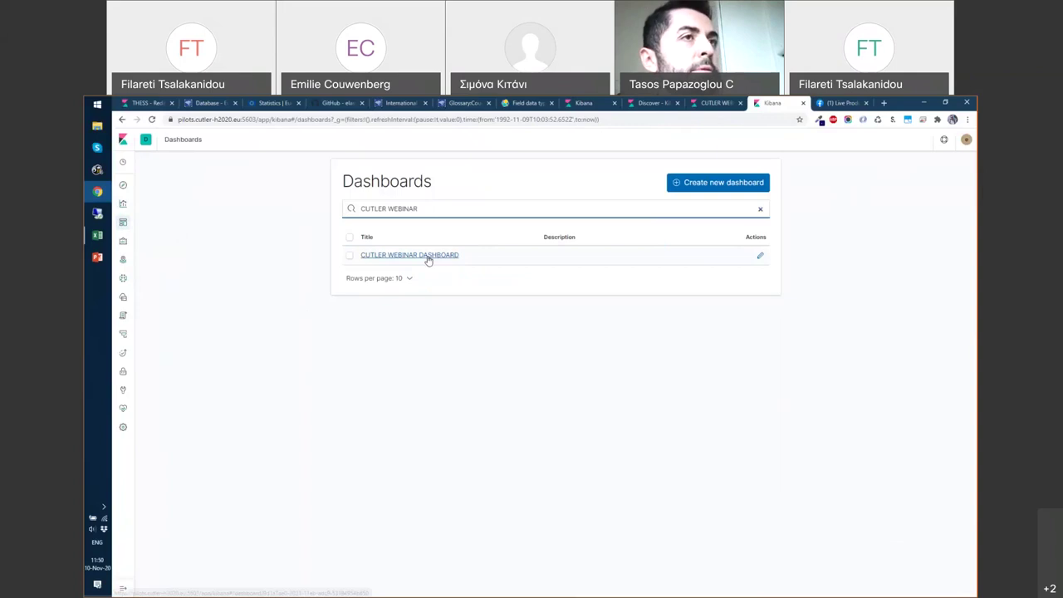
pyautogui.click(430, 259)
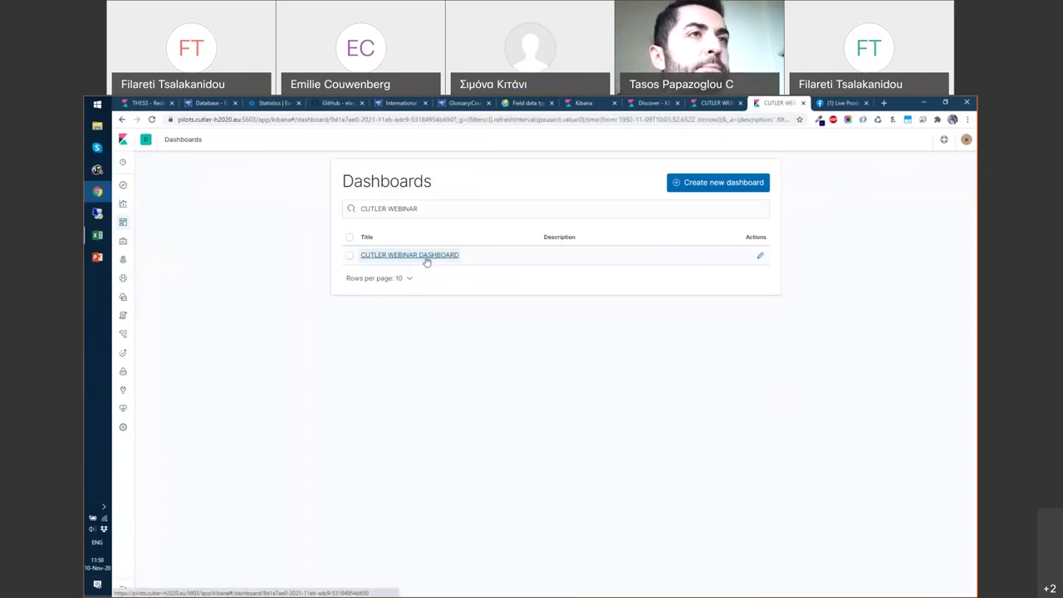
# Return to the already filtered dashboard, clear its Sex, Age Group, Value Indicator and Unit selections, and apply the changes.
pyautogui.click(716, 103)
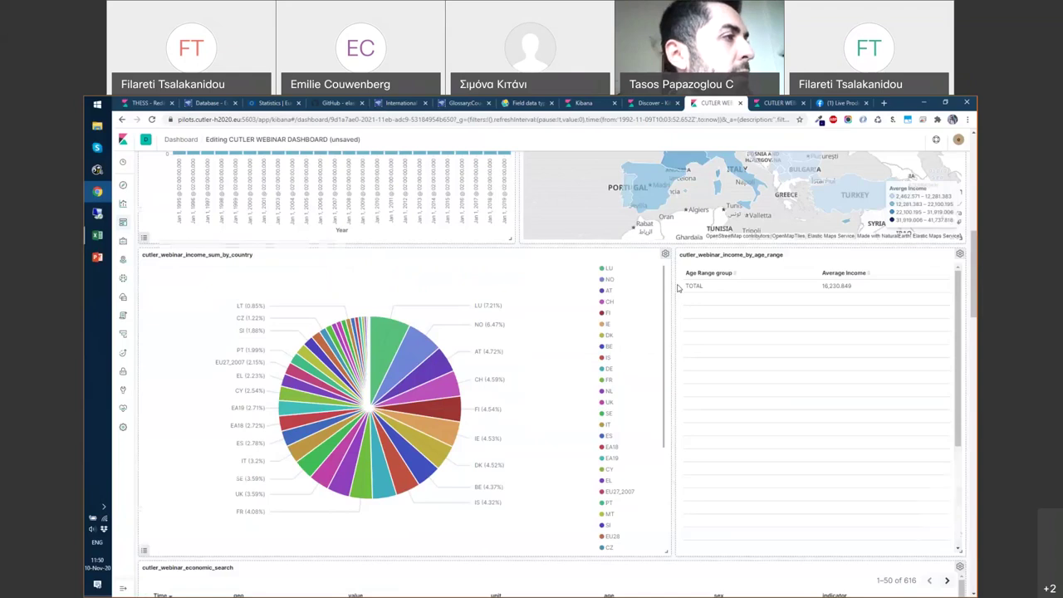
pyautogui.scroll(10, 163, 214)
pyautogui.click(163, 211)
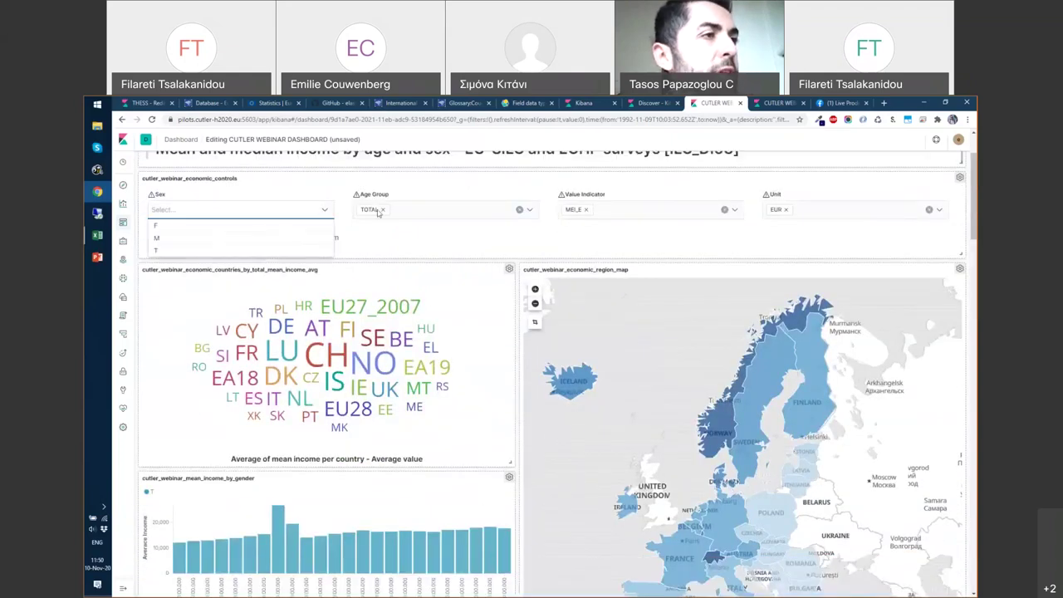
pyautogui.click(383, 209)
pyautogui.click(586, 211)
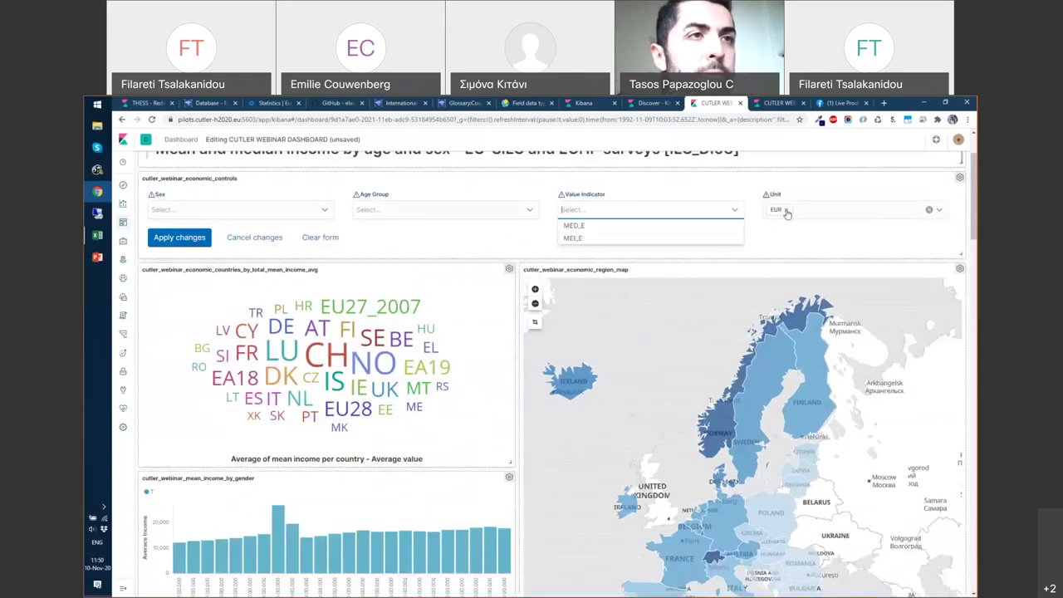
pyautogui.click(786, 210)
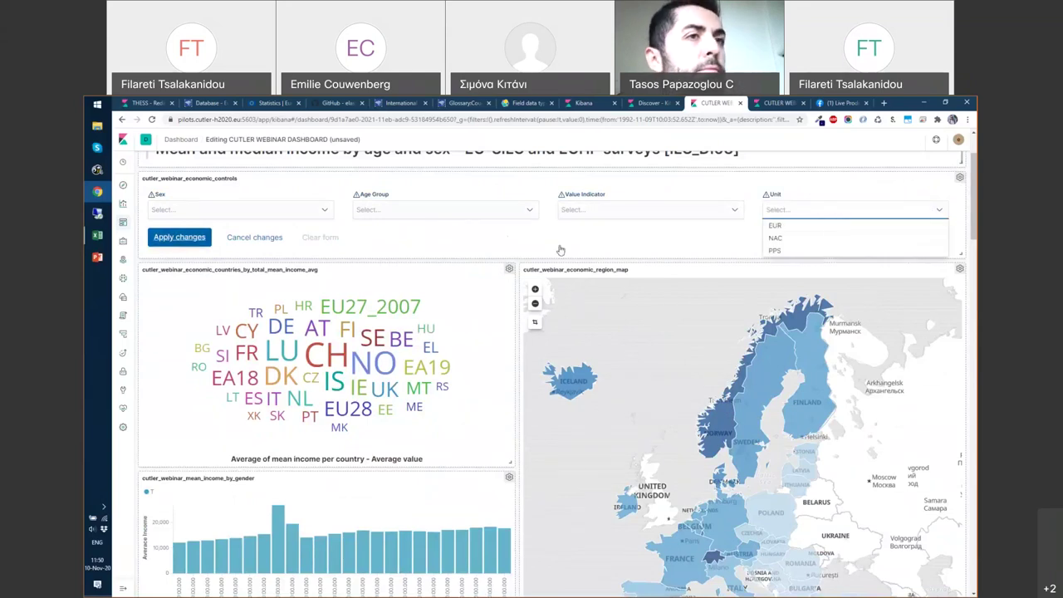
pyautogui.click(561, 248)
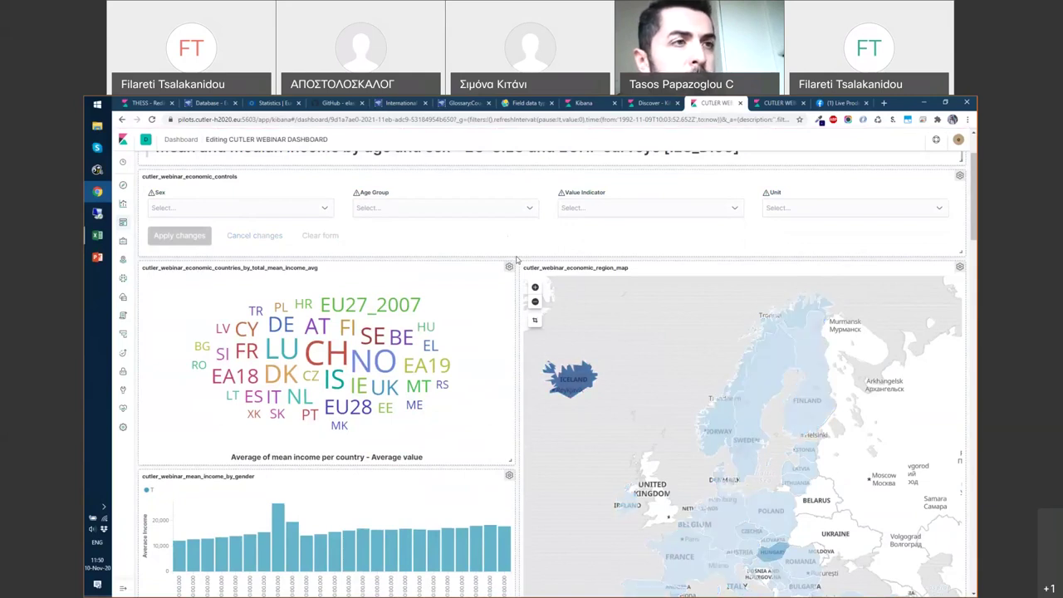
# Examine the income dashboard's charts, region map and data table, and the age groups listed in the cutler_webinar_income_by_age_range table.
pyautogui.scroll(-3, 516, 260)
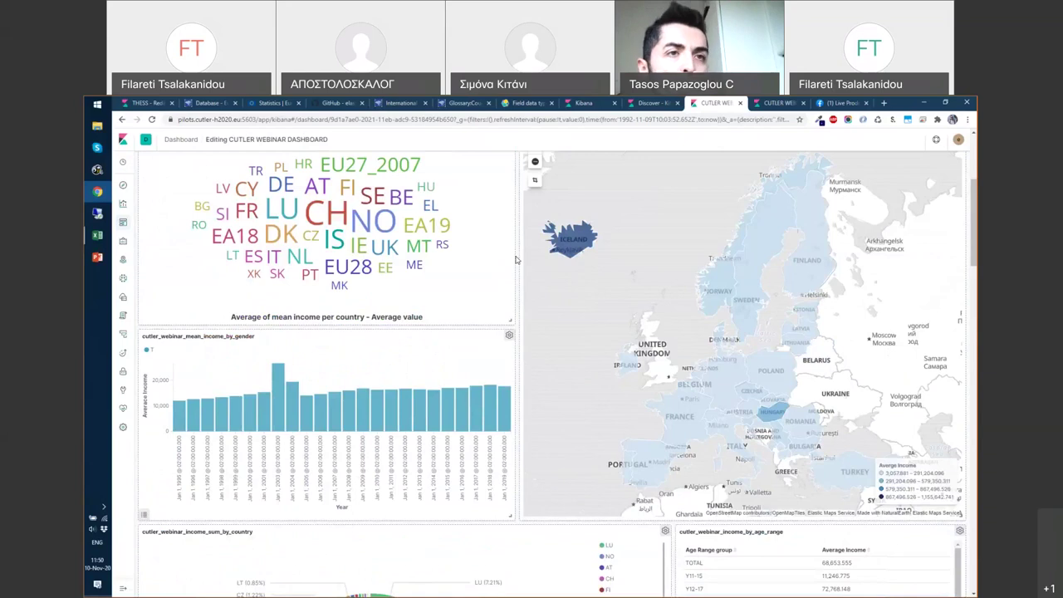
pyautogui.scroll(-10, 516, 260)
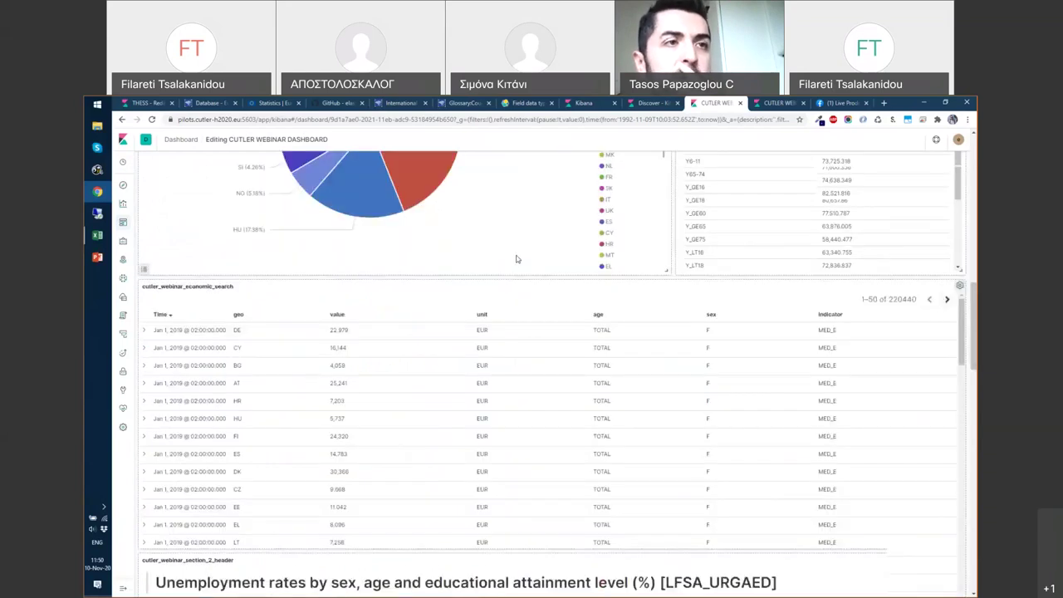
pyautogui.scroll(4, 879, 287)
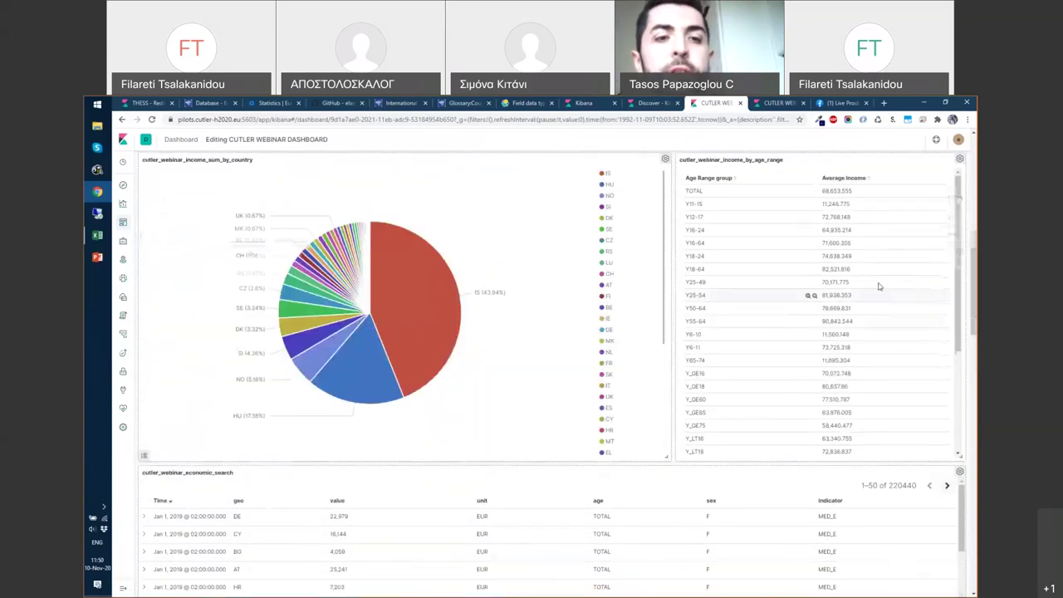
pyautogui.scroll(2, 878, 287)
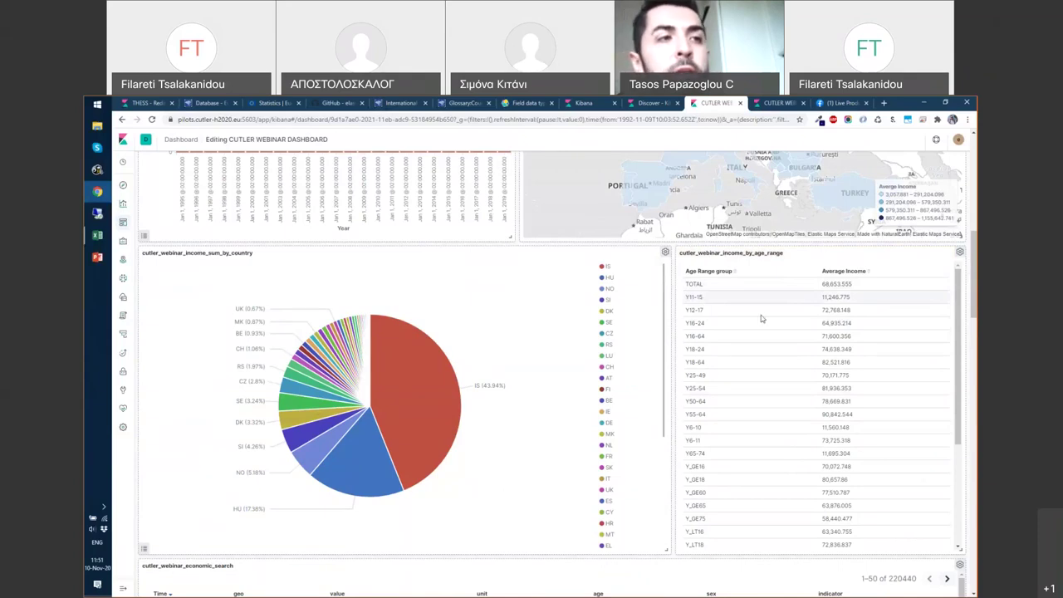
pyautogui.scroll(-1, 722, 346)
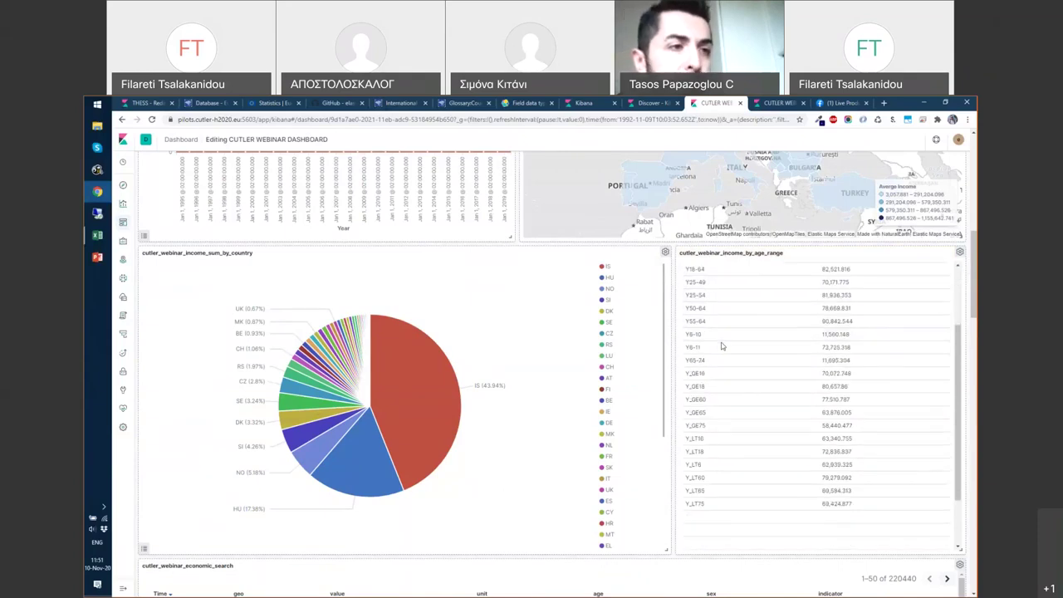
pyautogui.scroll(-1, 721, 346)
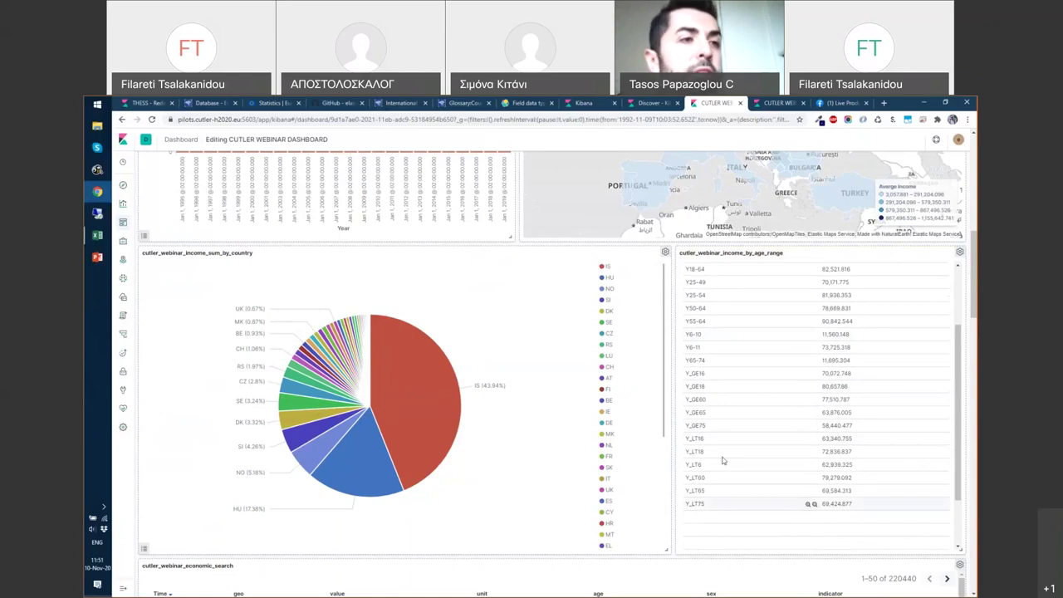
pyautogui.scroll(3, 723, 461)
pyautogui.scroll(1, 725, 445)
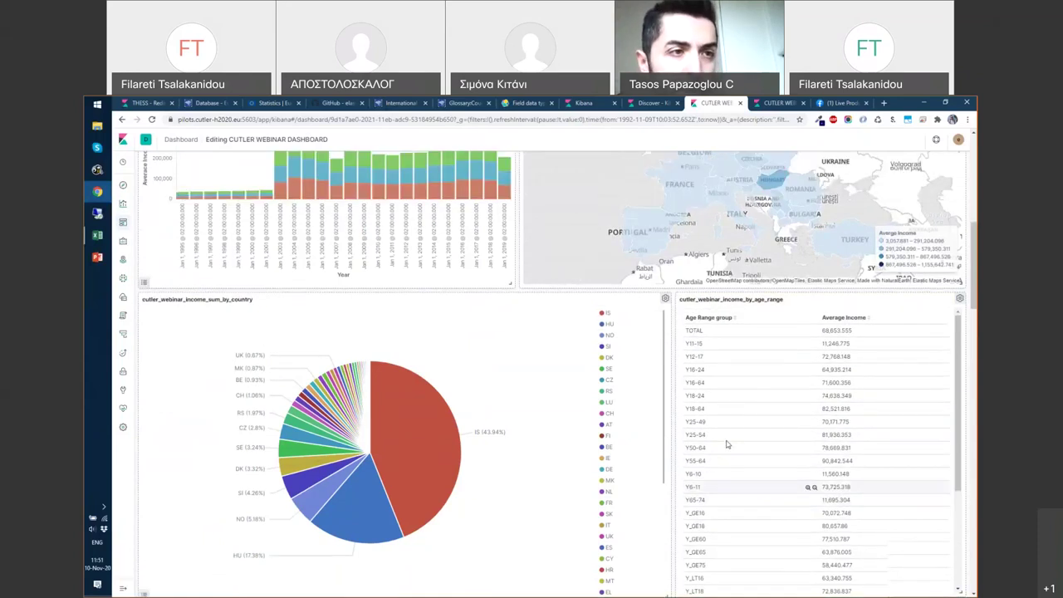
pyautogui.scroll(-1, 726, 445)
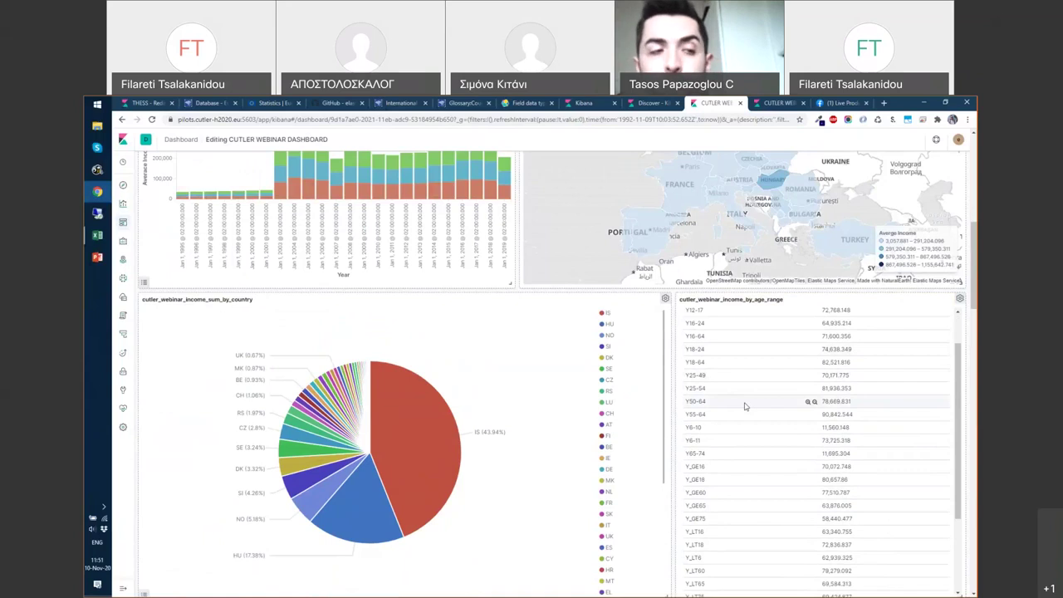
pyautogui.scroll(1, 745, 406)
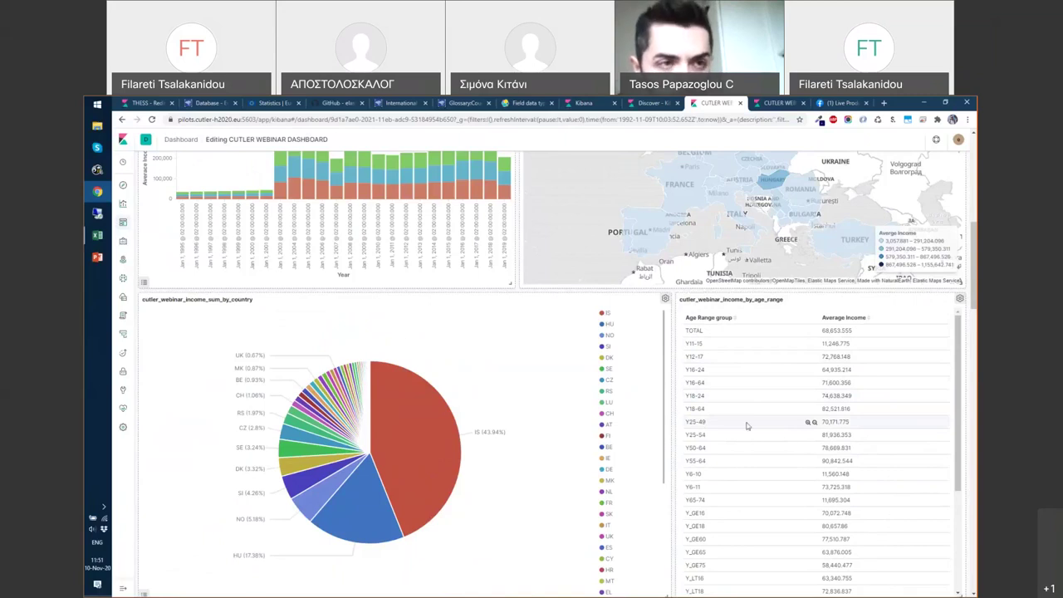
# Filter the dashboard to the Y25-49 age group from the income-by-age-range table and review the filter and the other visualisations.
pyautogui.click(808, 424)
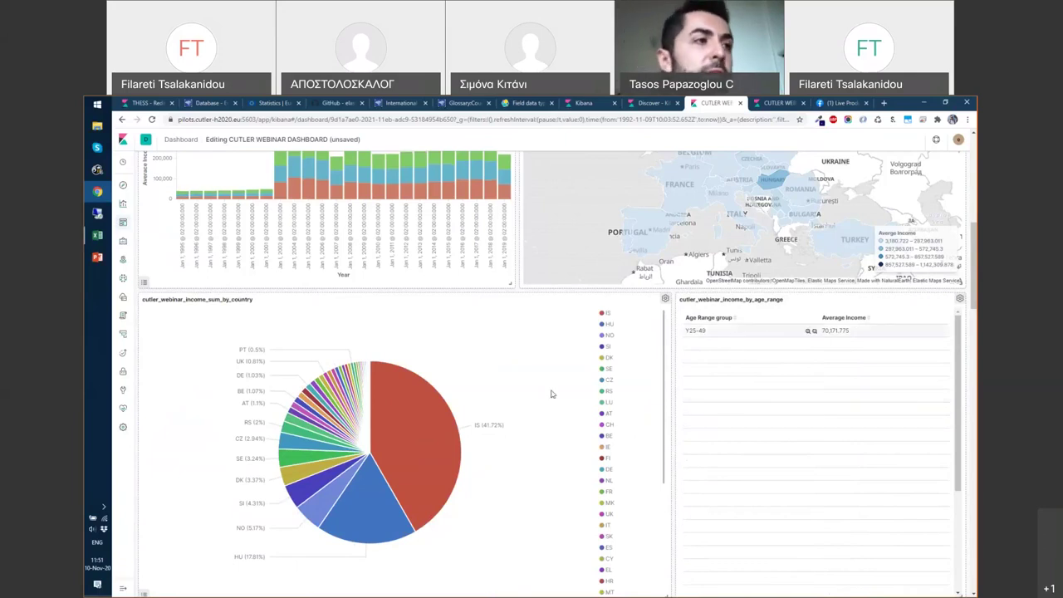
pyautogui.scroll(3, 550, 393)
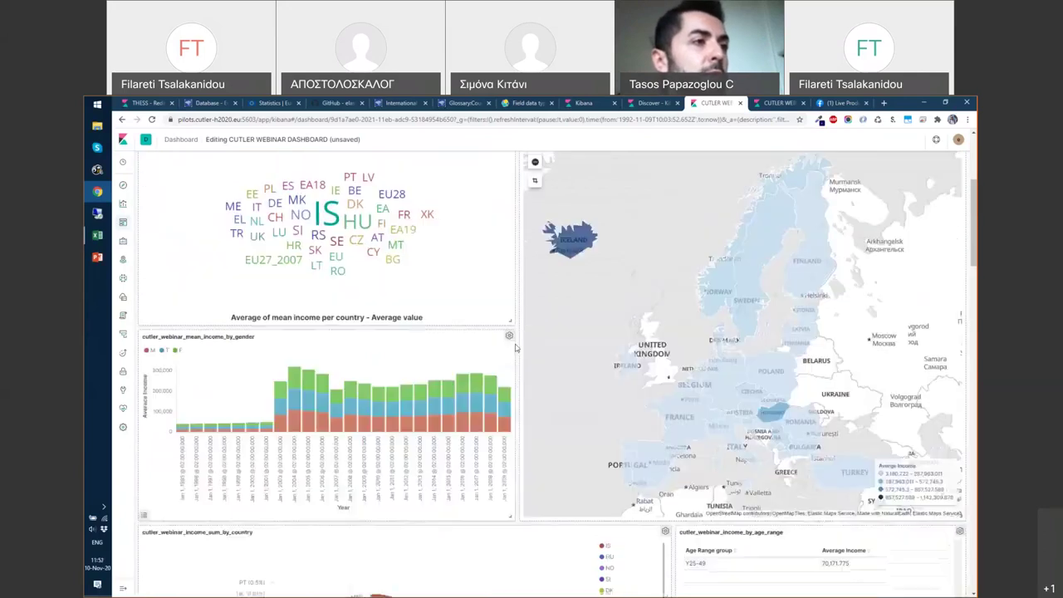
pyautogui.scroll(3, 515, 347)
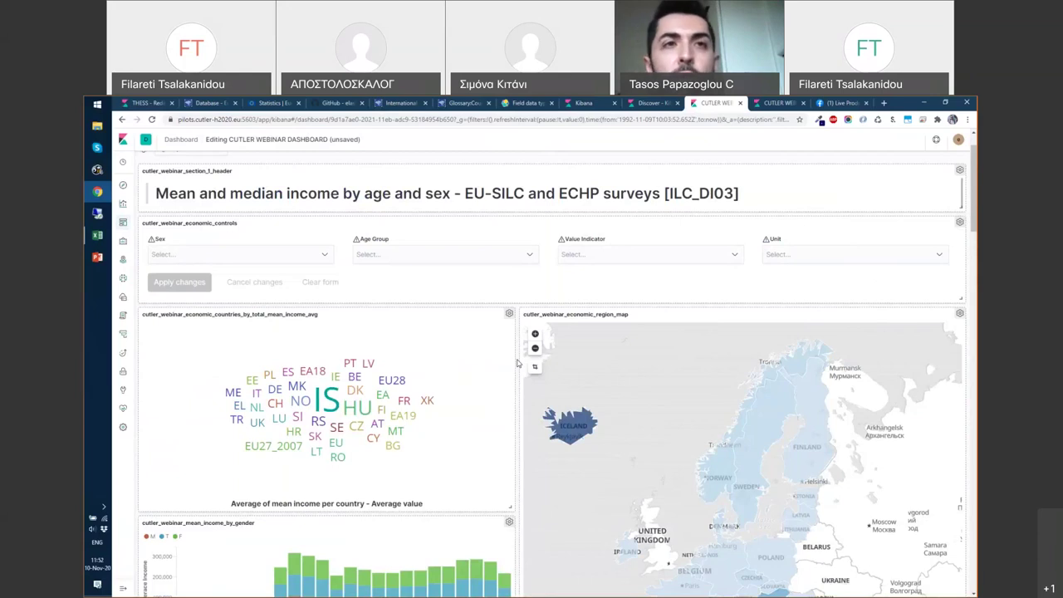
pyautogui.scroll(1, 516, 363)
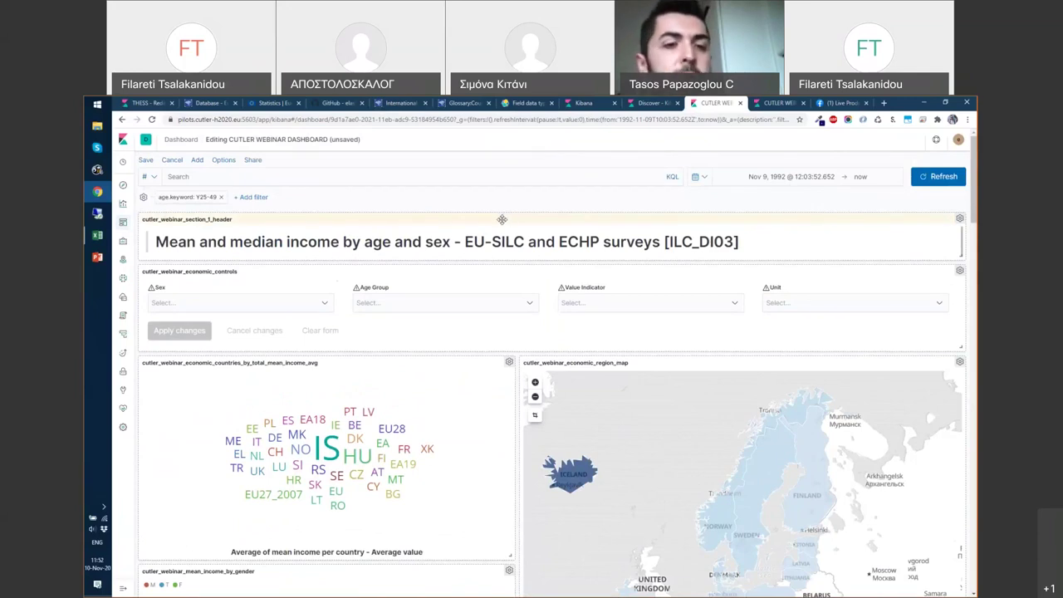
pyautogui.scroll(-1, 499, 218)
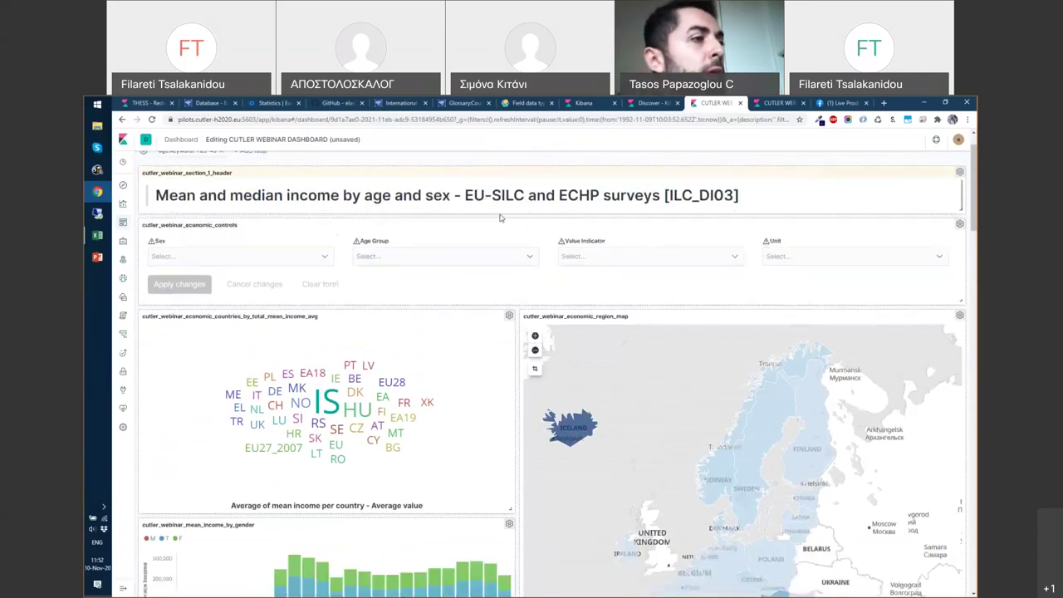
pyautogui.scroll(-4, 500, 218)
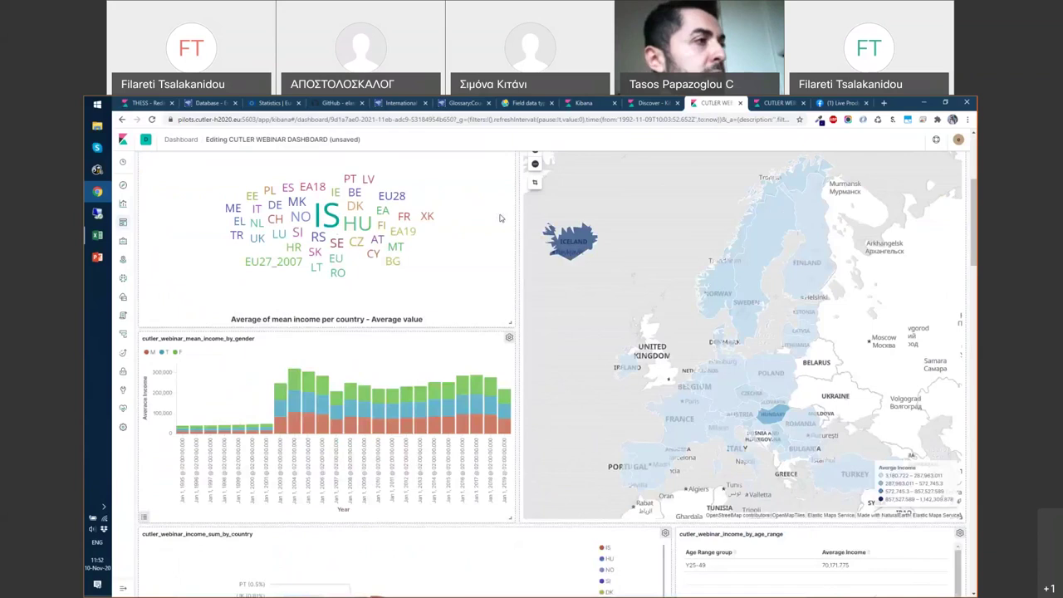
pyautogui.scroll(-4, 500, 218)
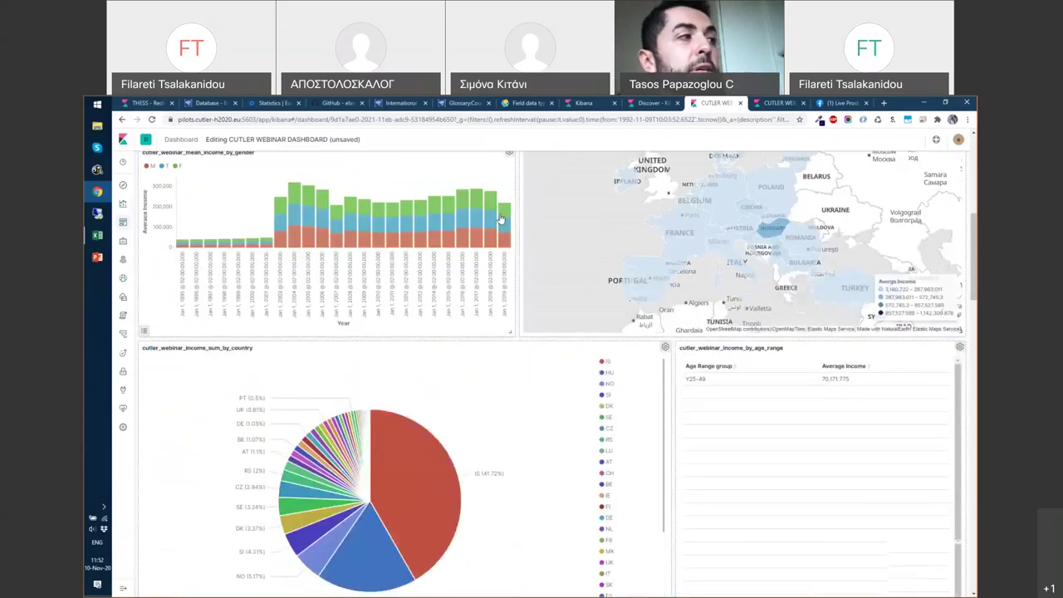
# Look through the dashboard's panels and open the cutler_webinar_income_by_age_range table in the visualization editor.
pyautogui.scroll(9, 501, 219)
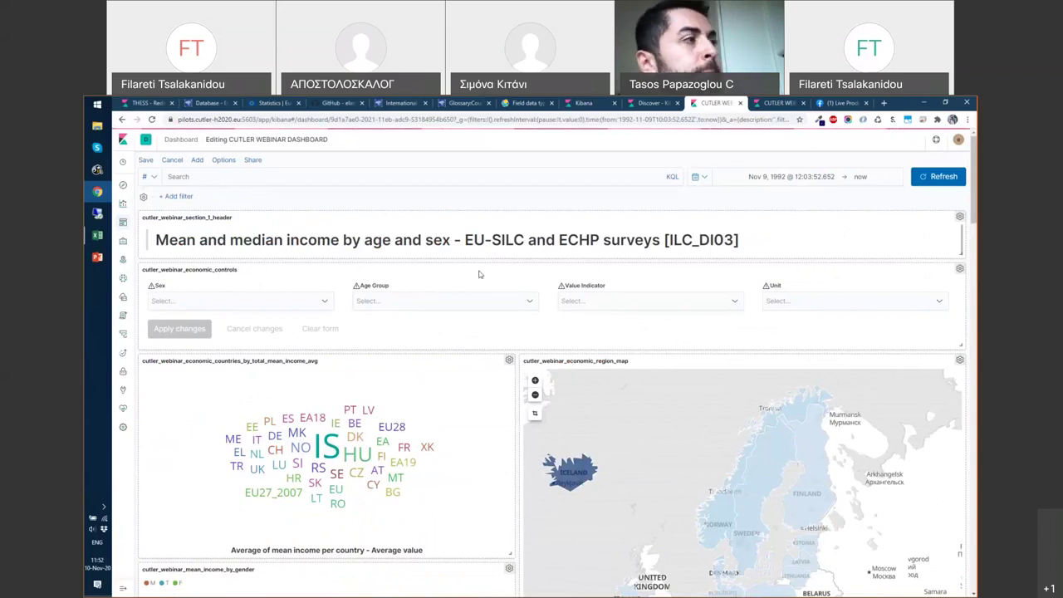
pyautogui.scroll(-1, 488, 268)
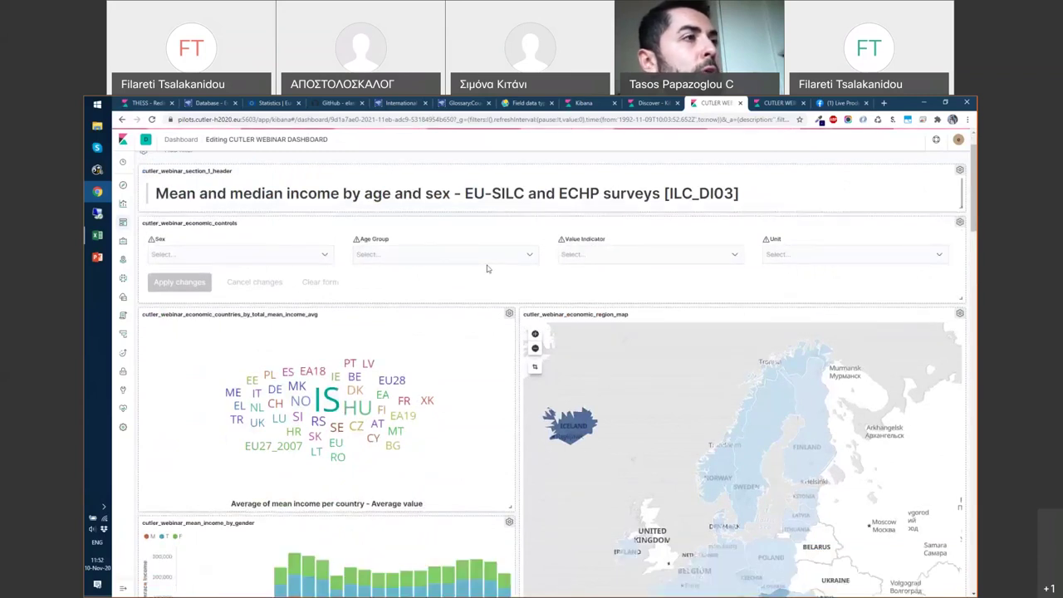
pyautogui.scroll(-8, 488, 268)
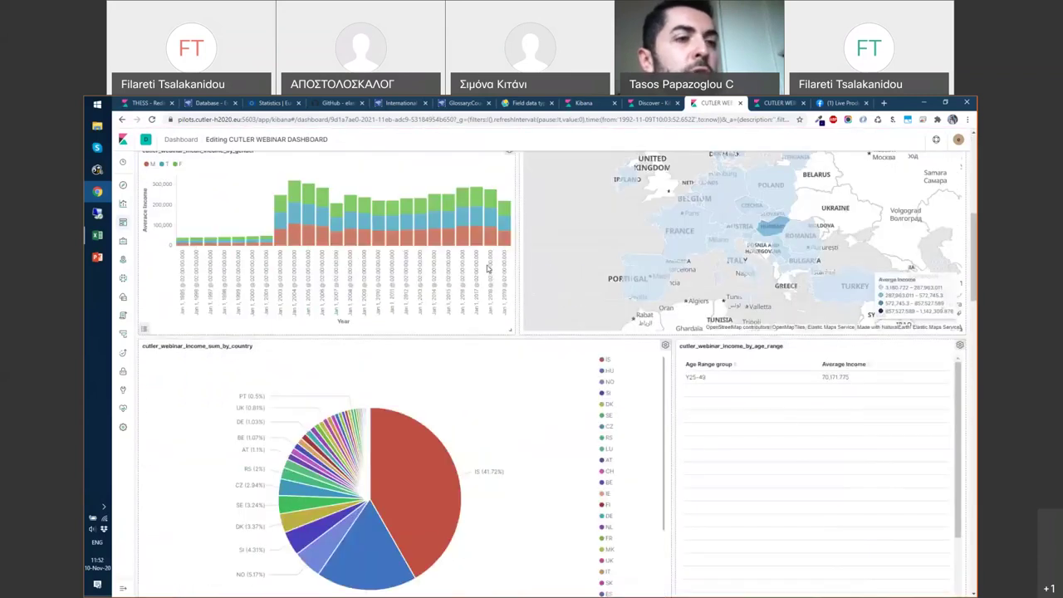
pyautogui.scroll(-3, 498, 275)
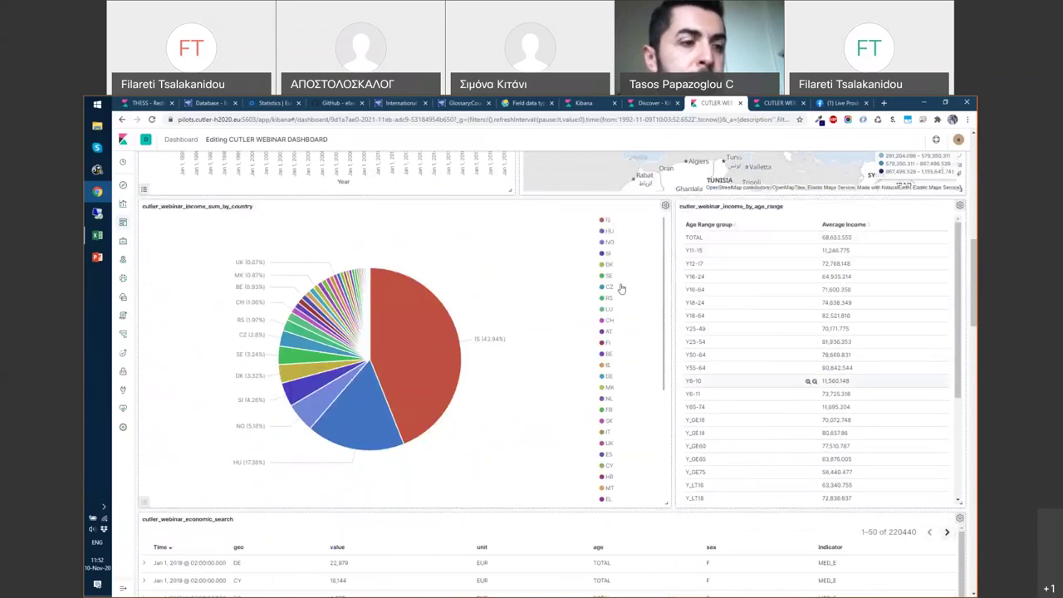
pyautogui.scroll(-1, 622, 288)
pyautogui.scroll(1, 636, 304)
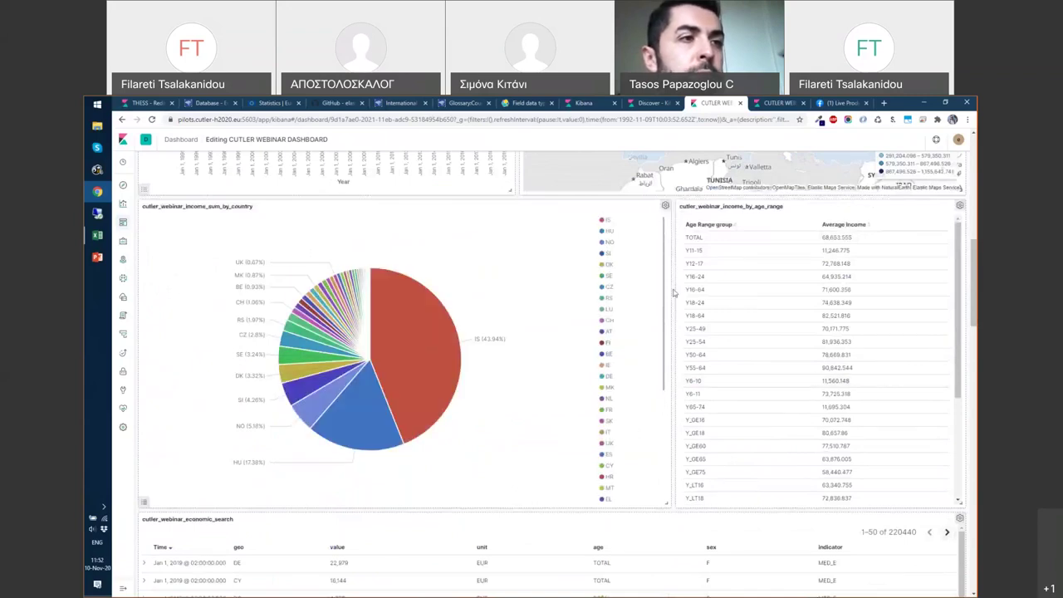
pyautogui.scroll(2, 674, 292)
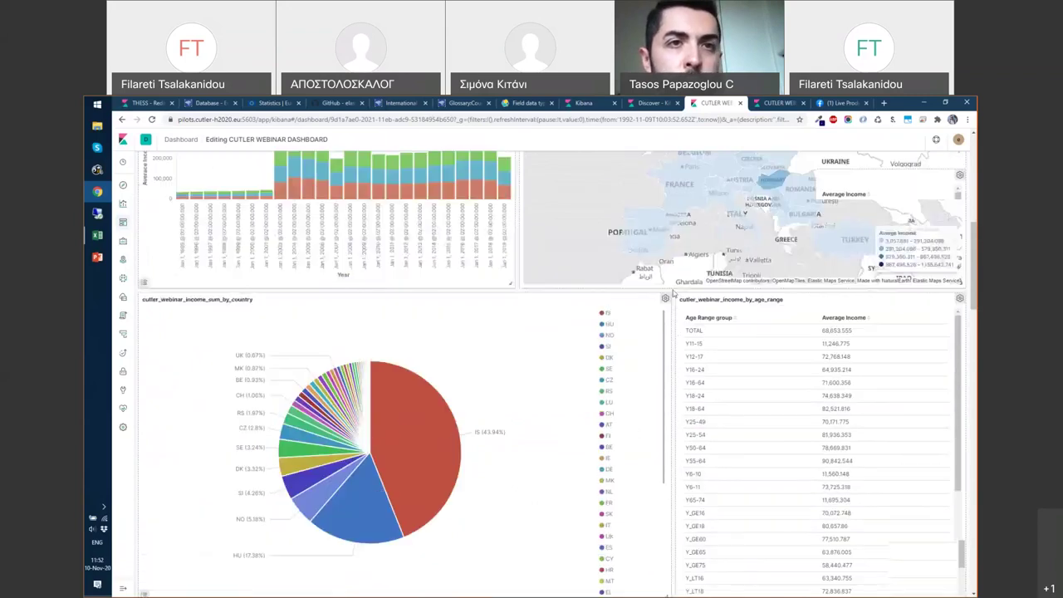
pyautogui.click(960, 300)
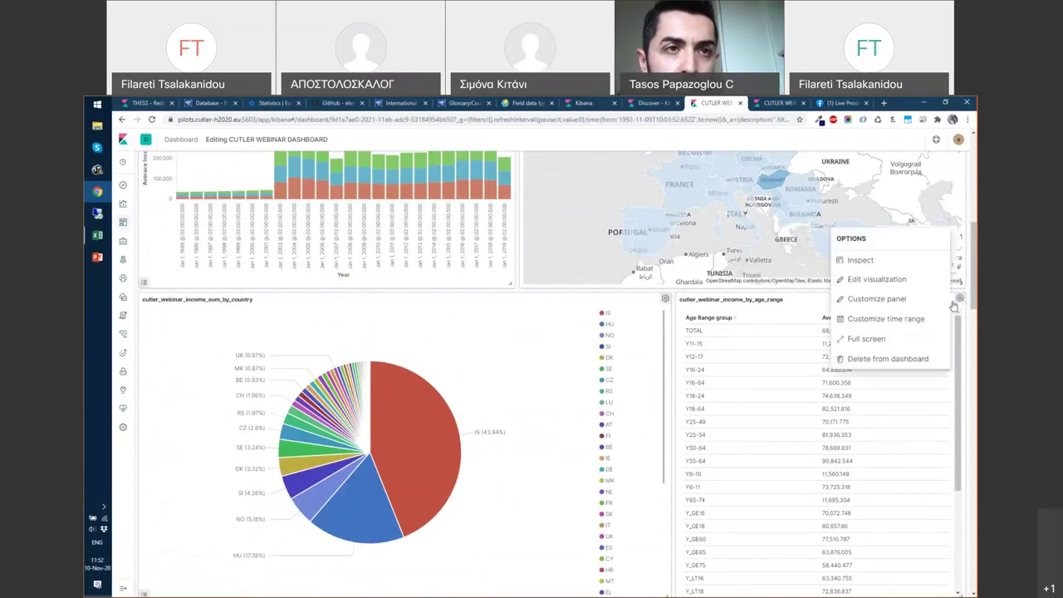
pyautogui.click(877, 283)
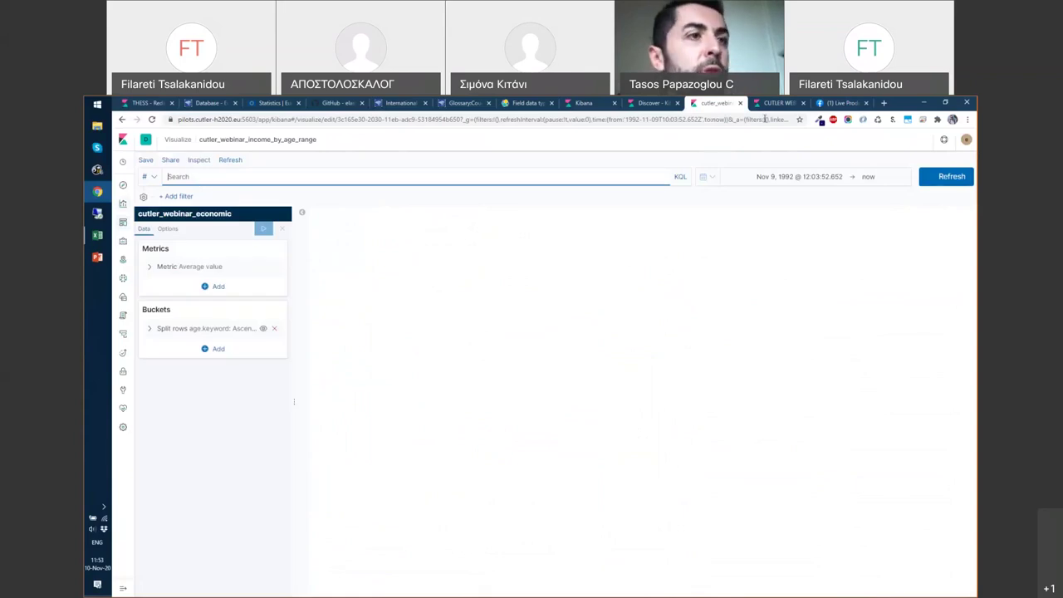
# Switch to the second copy of CUTLER WEBINAR DASHBOARD, put it in edit mode and create a new Data Table visualization.
pyautogui.hotkey('ctrl', 'w')
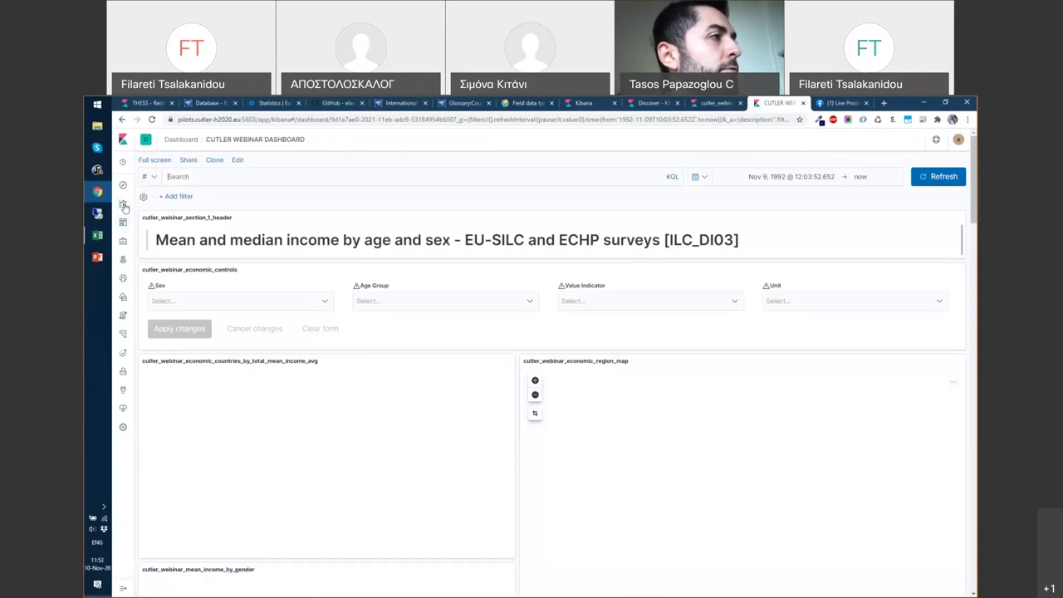
pyautogui.click(123, 206)
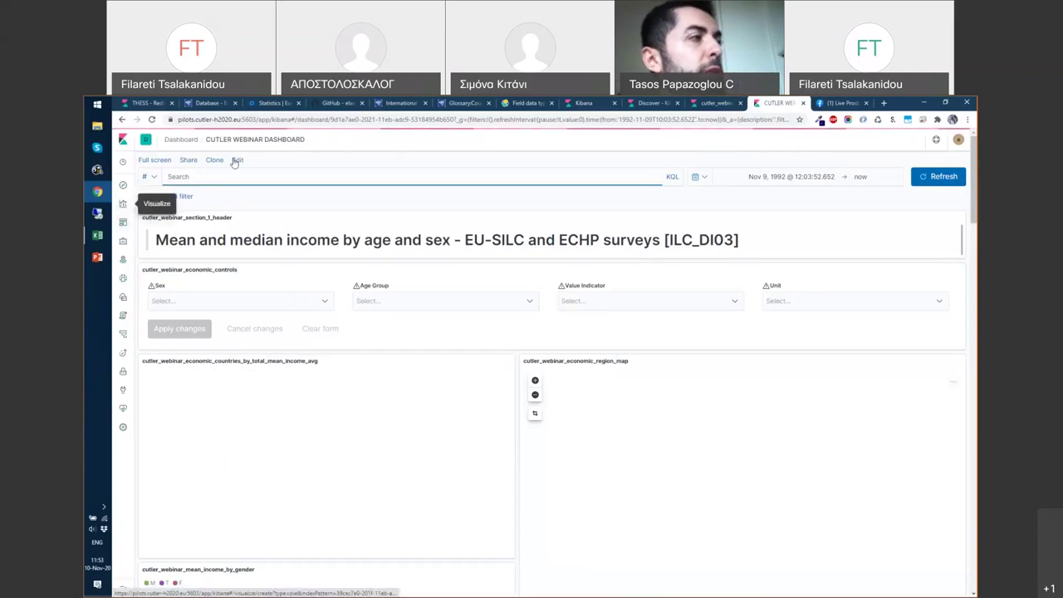
pyautogui.click(237, 160)
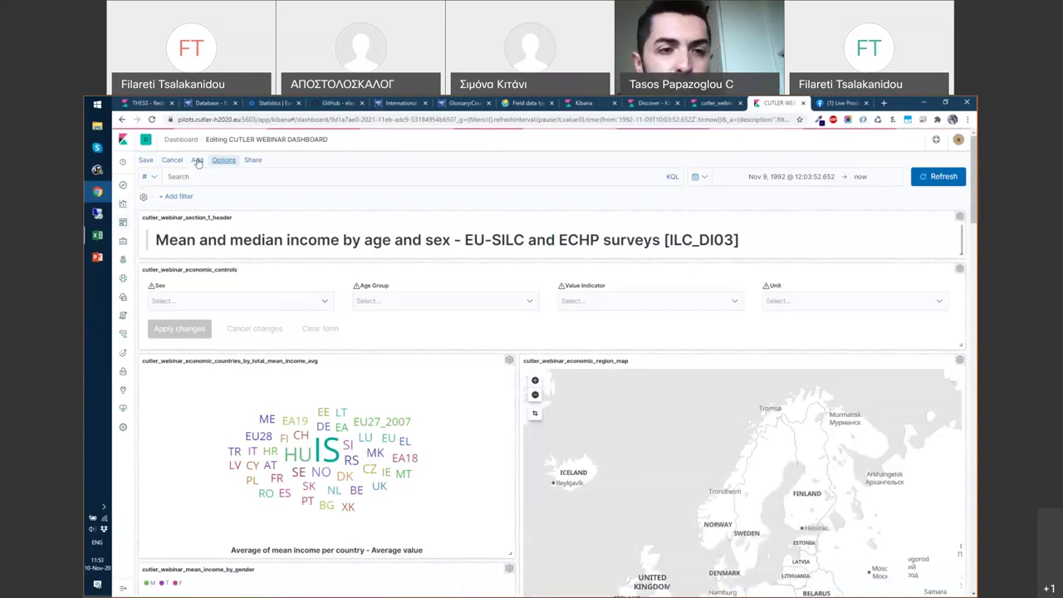
pyautogui.click(197, 159)
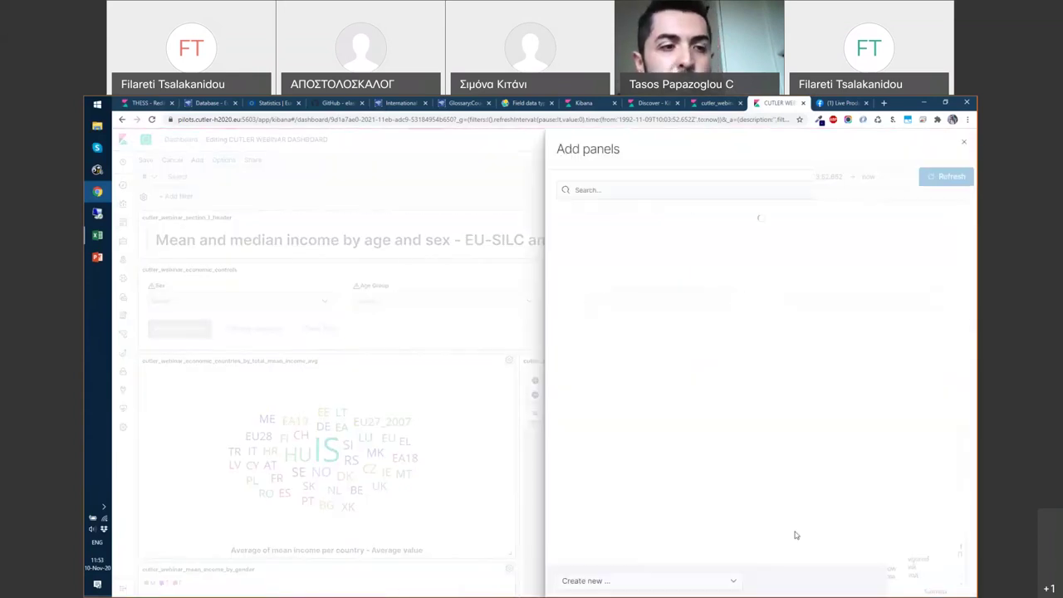
pyautogui.click(612, 581)
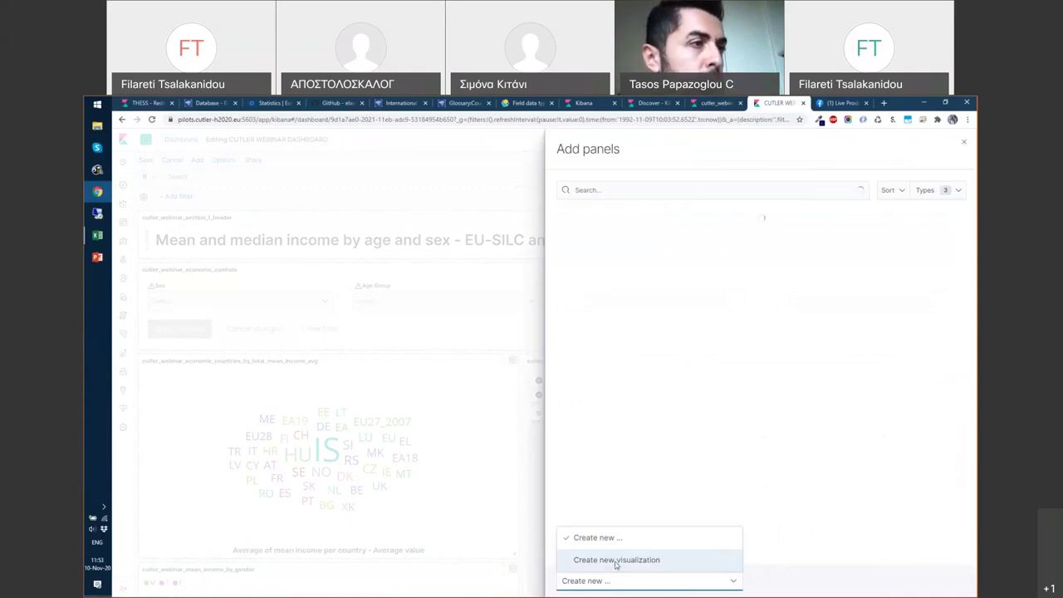
pyautogui.click(615, 560)
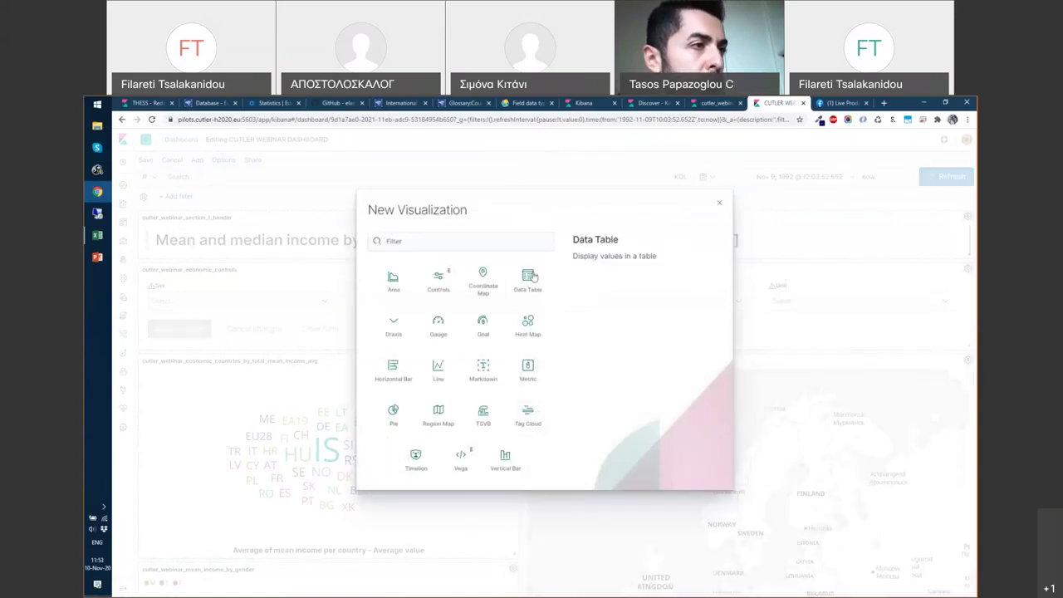
pyautogui.click(526, 283)
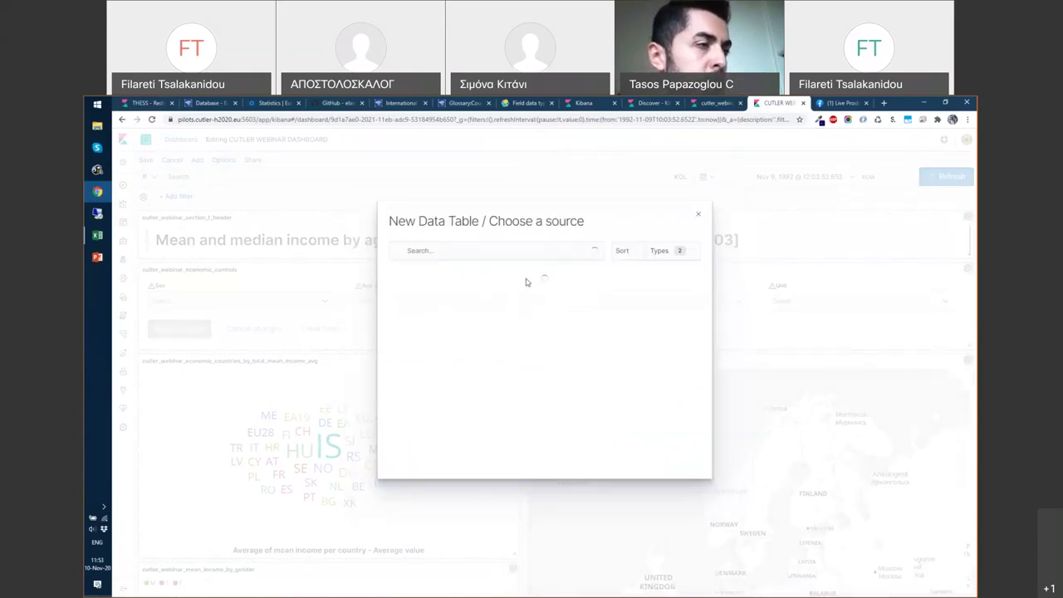
# Search the sources for "cutler_webinar_" and choose the cutler_webinar_economic index pattern for the data table.
pyautogui.write('CUTLER')
pyautogui.doubleClick(495, 253)
pyautogui.write('cutler_webinar_')
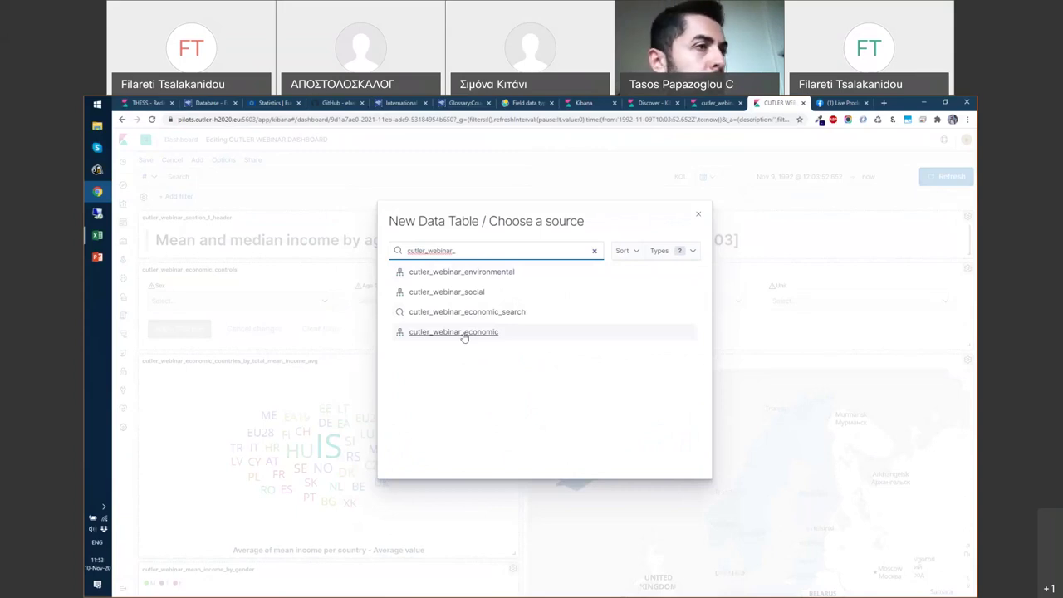
pyautogui.click(464, 333)
# Set the table's metric to the Average aggregation of the value field.
pyautogui.click(149, 268)
pyautogui.click(207, 298)
pyautogui.click(191, 325)
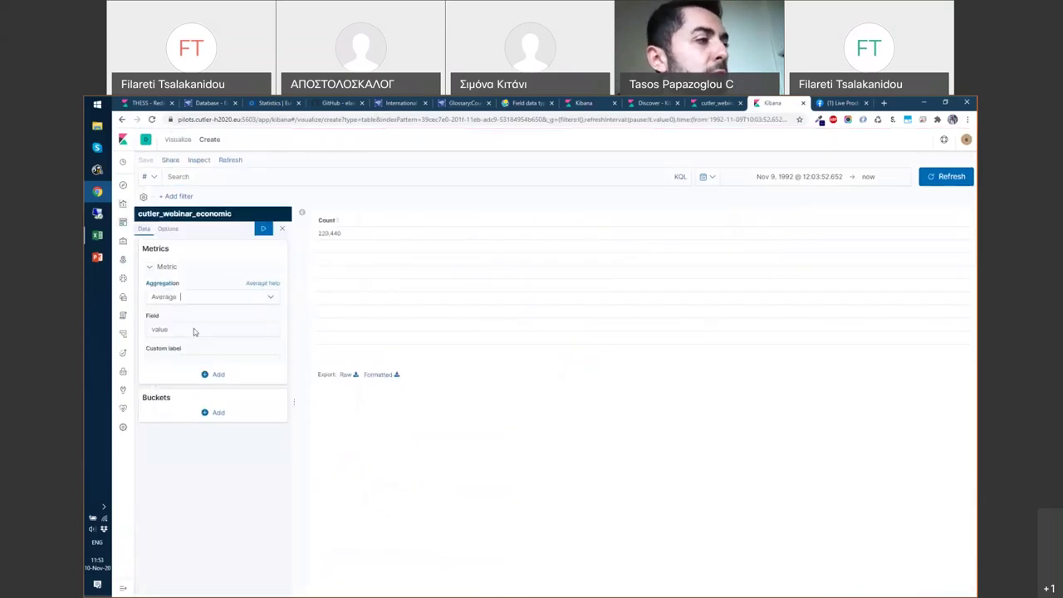
# Add a Split rows bucket with the Terms aggregation on the age.keyword field, checking the existing age range table for reference.
pyautogui.click(210, 446)
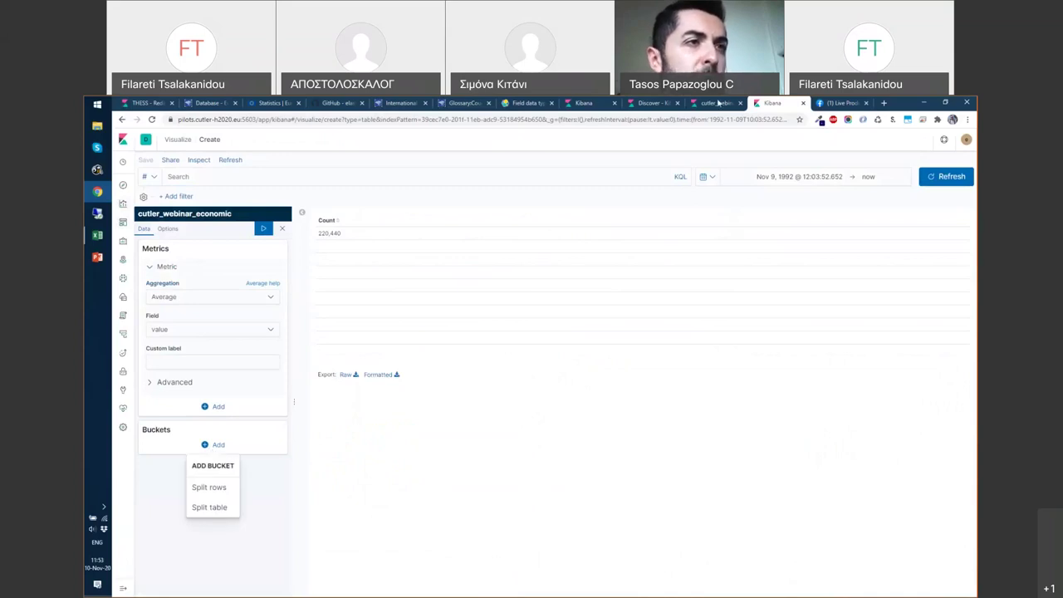
pyautogui.click(717, 103)
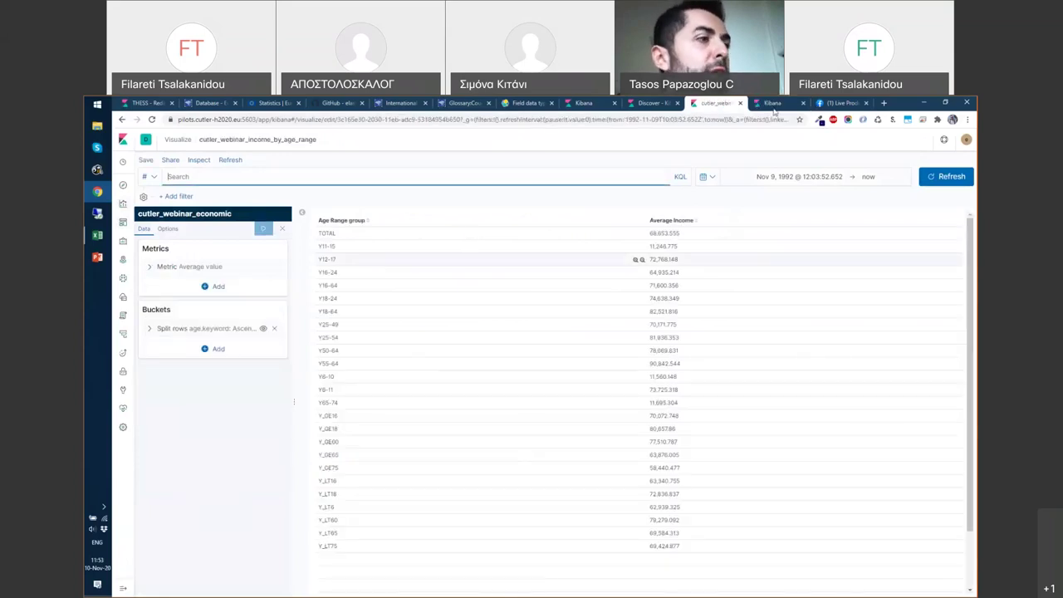
pyautogui.hotkey('ctrl', 'Tab')
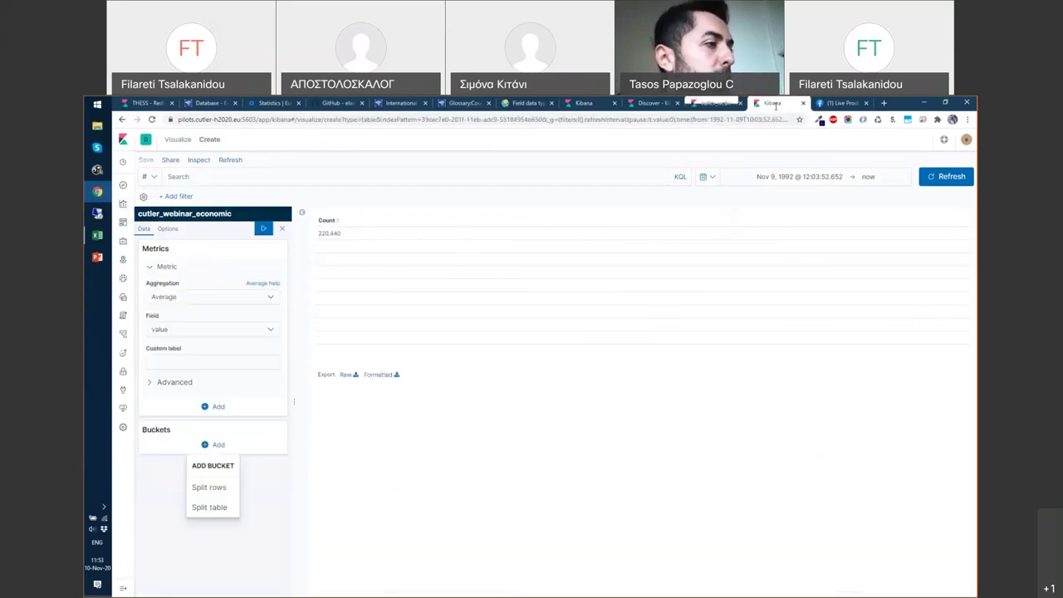
pyautogui.click(218, 491)
pyautogui.click(222, 480)
pyautogui.scroll(-2, 232, 532)
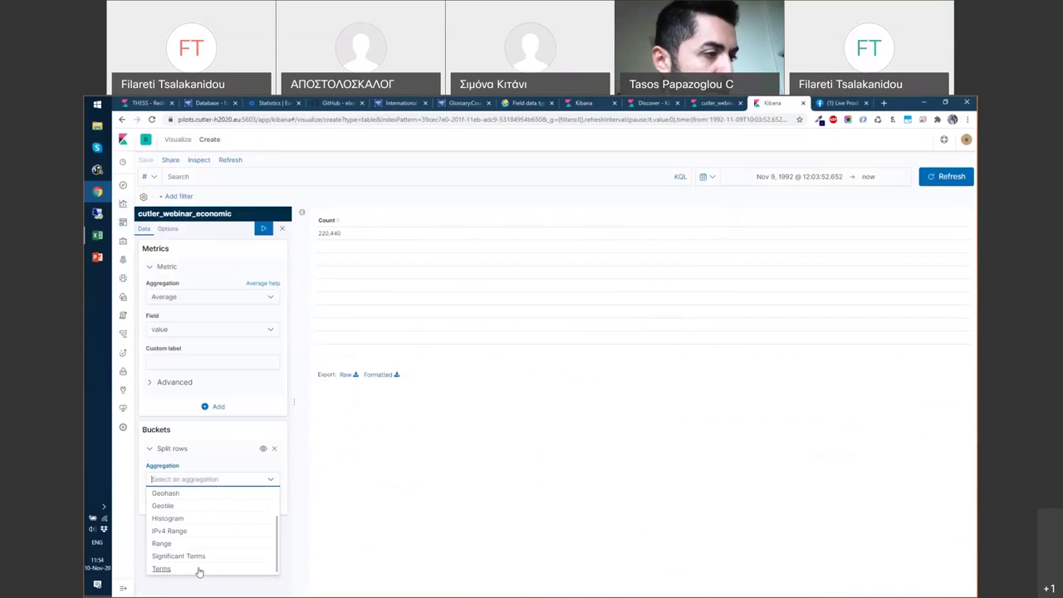
pyautogui.click(162, 569)
pyautogui.click(233, 514)
pyautogui.scroll(-2, 238, 477)
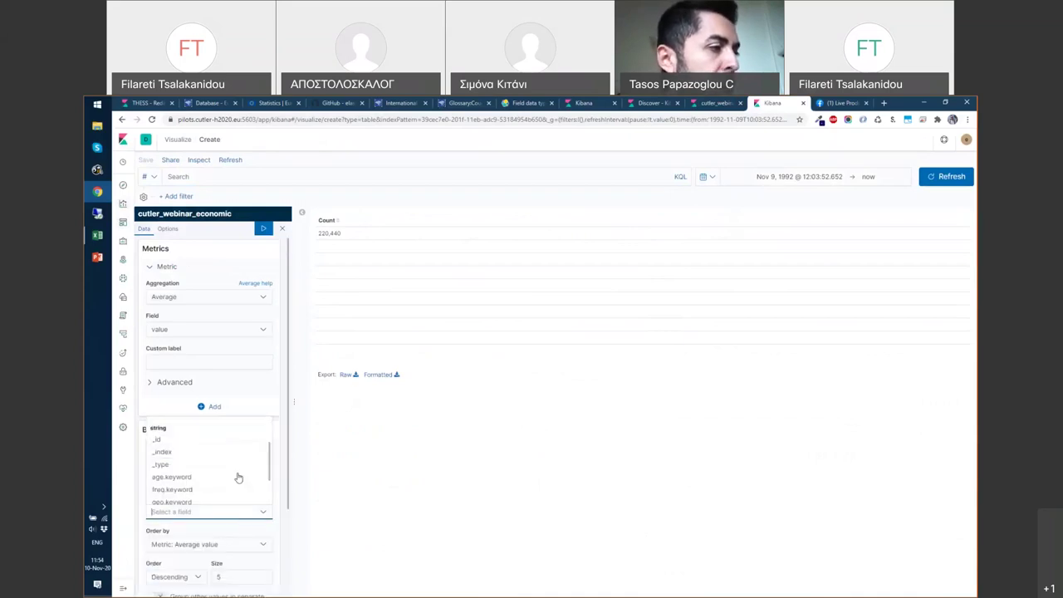
pyautogui.click(205, 479)
# Set the age bucket's size to 100 and apply the changes to the table.
pyautogui.scroll(-3, 233, 516)
pyautogui.doubleClick(207, 467)
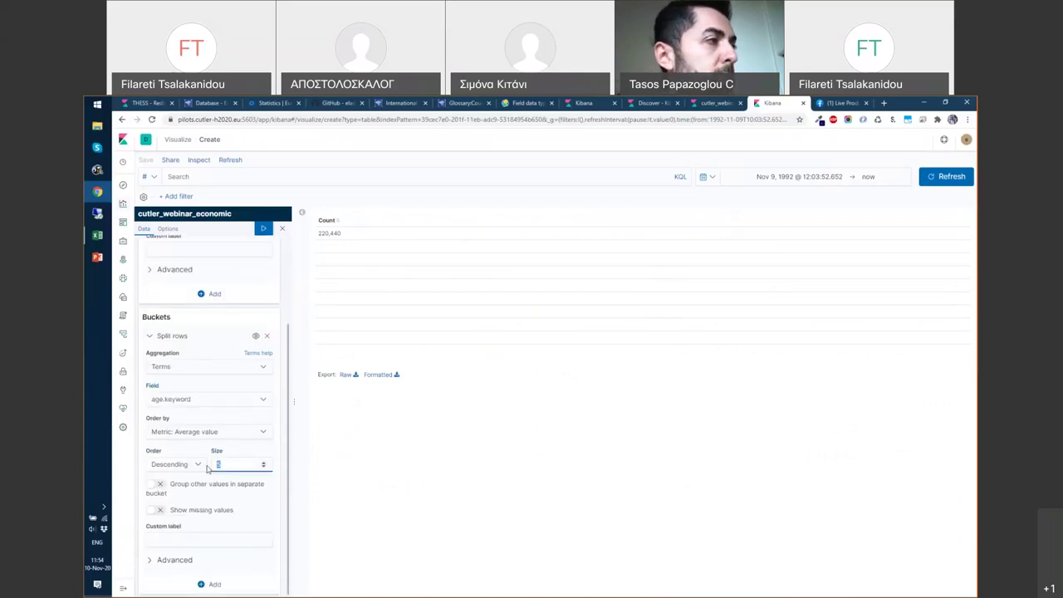
pyautogui.write('100')
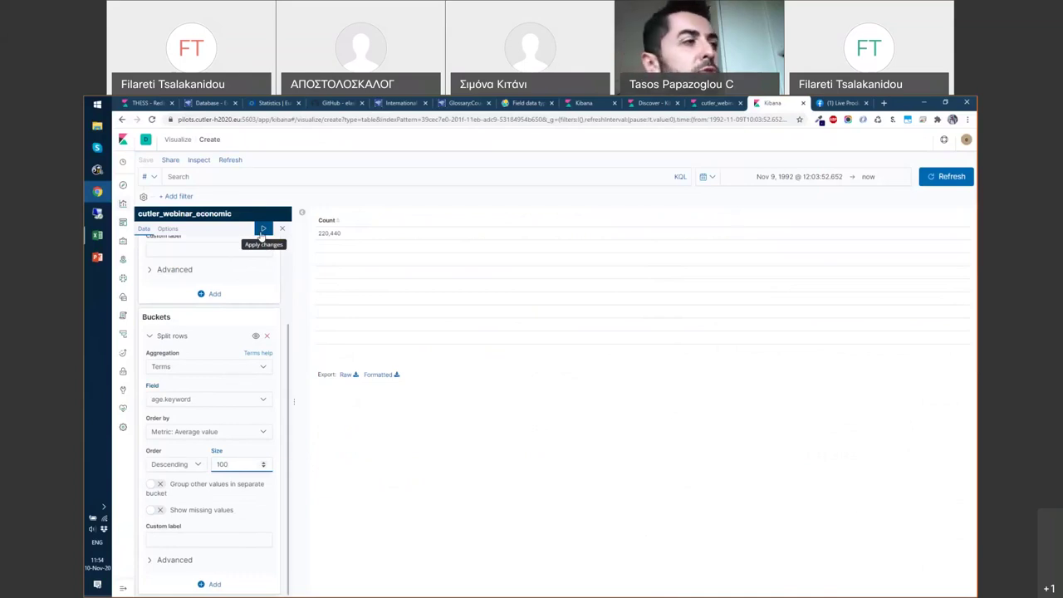
pyautogui.click(262, 229)
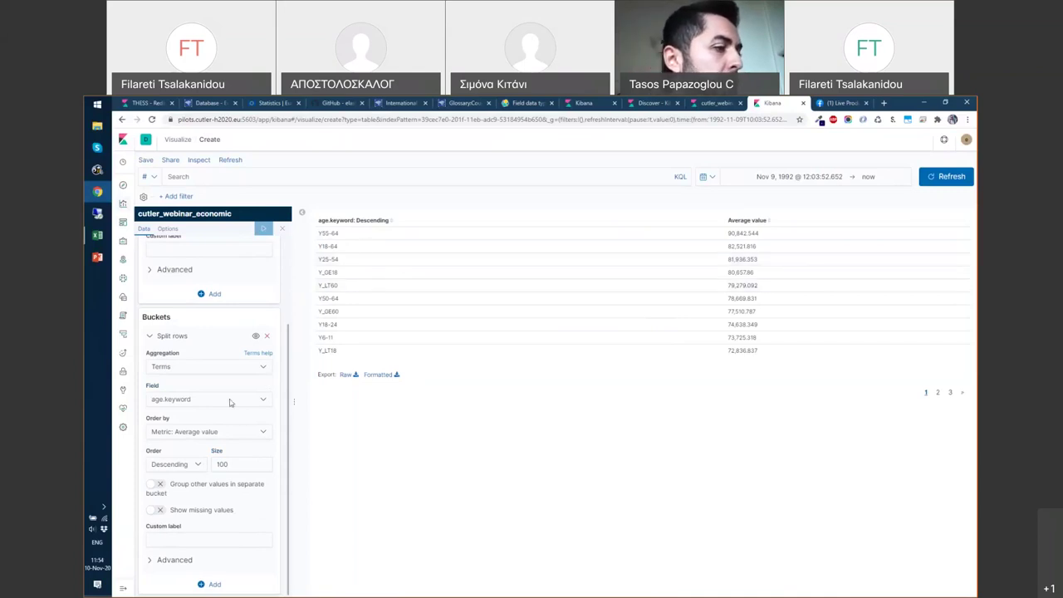
# Add a Split rows sub-bucket with the Terms aggregation on sex.keyword and apply the changes.
pyautogui.click(213, 585)
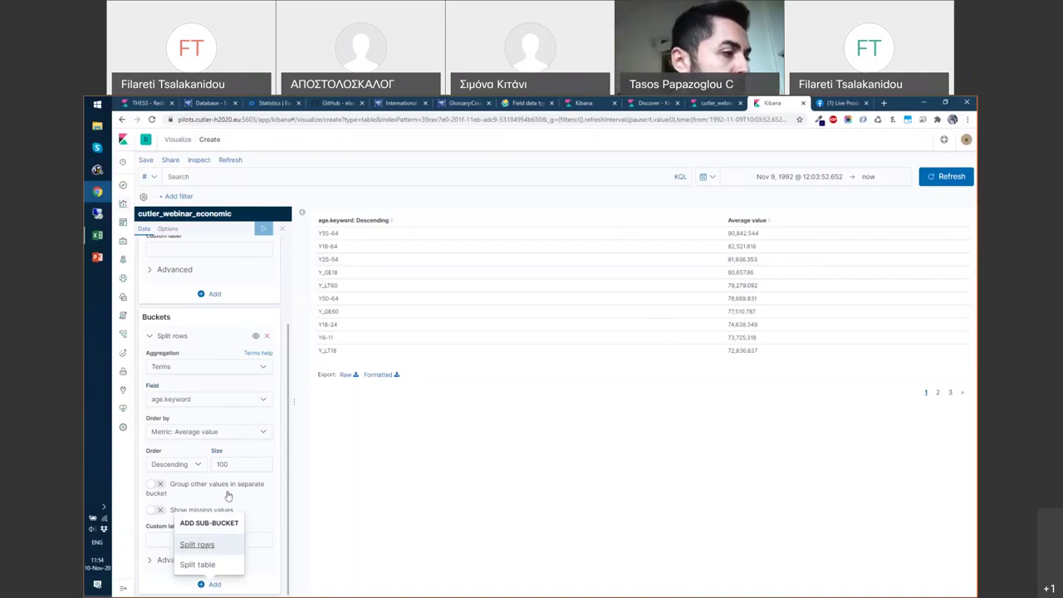
pyautogui.click(199, 545)
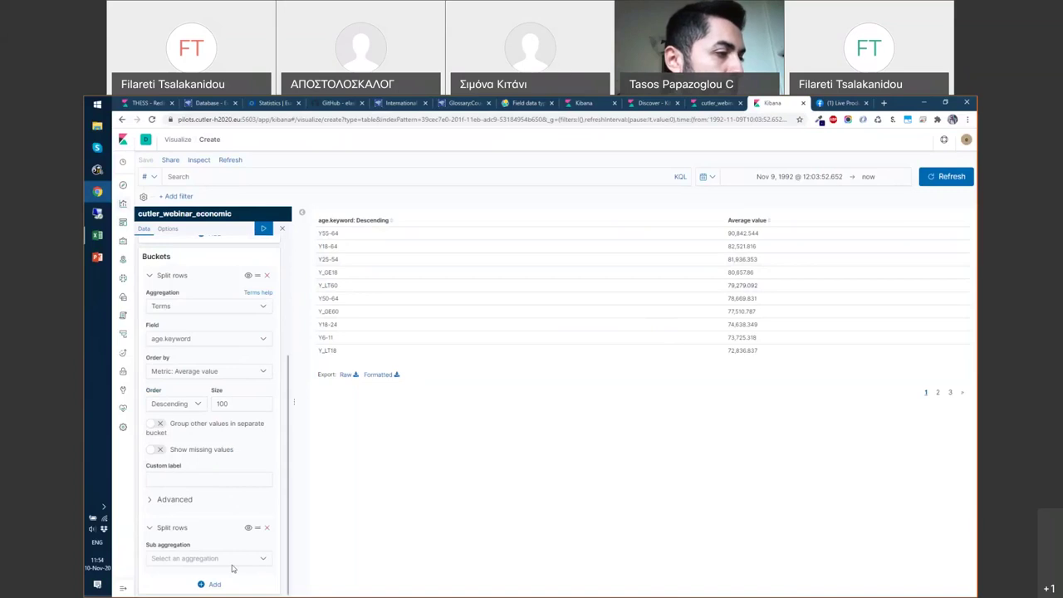
pyautogui.click(233, 559)
pyautogui.scroll(-2, 185, 532)
pyautogui.click(183, 545)
pyautogui.scroll(-3, 225, 498)
pyautogui.click(249, 406)
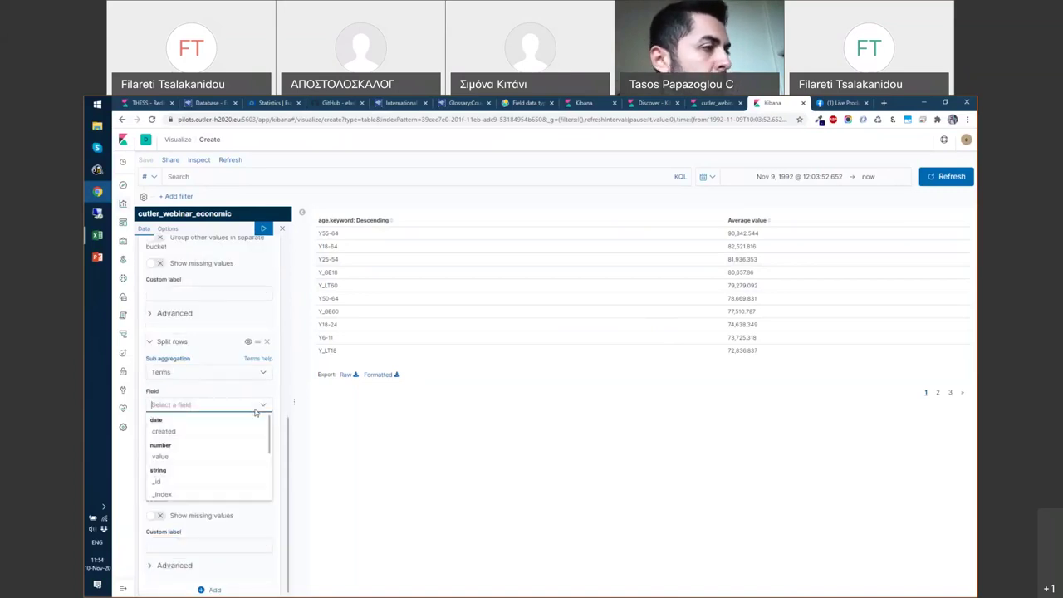
pyautogui.scroll(-3, 230, 441)
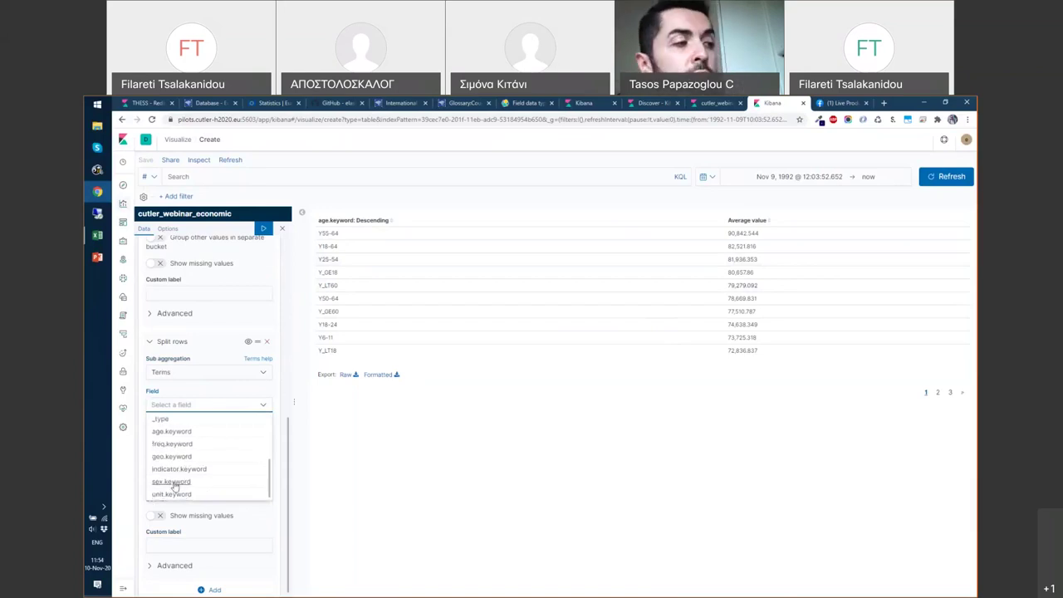
pyautogui.click(172, 483)
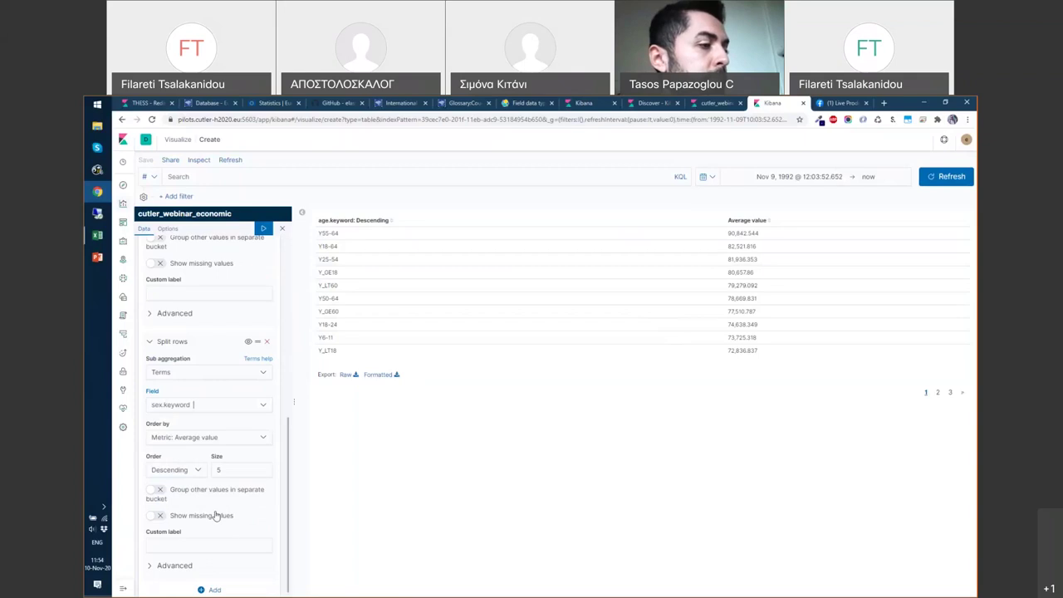
pyautogui.click(262, 230)
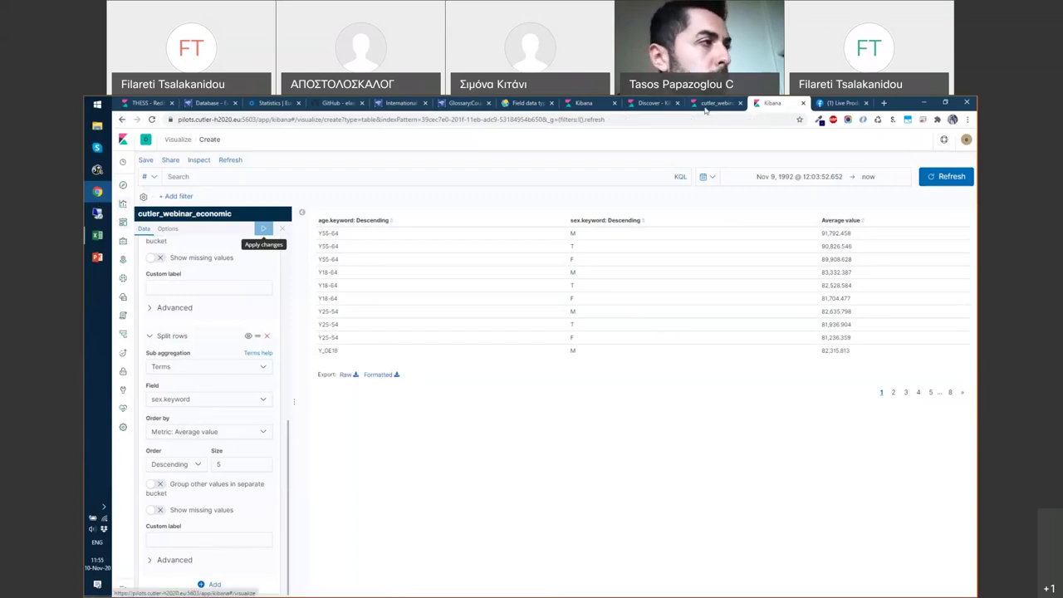
# Return from the existing age range visualization to its dashboard and review the income panels.
pyautogui.click(705, 107)
pyautogui.click(122, 122)
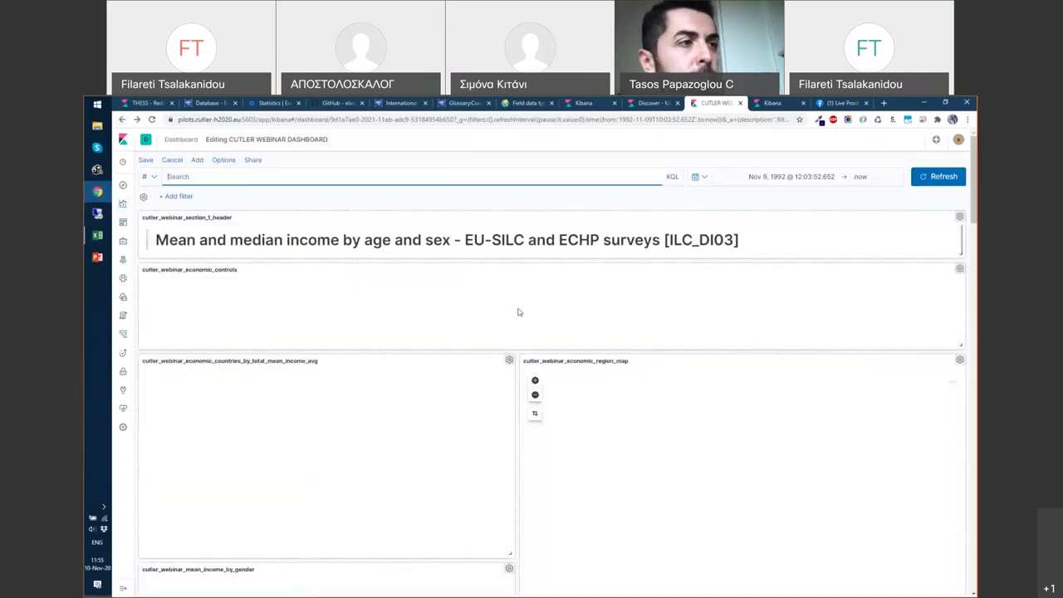
pyautogui.scroll(-1, 510, 304)
pyautogui.scroll(-4, 512, 303)
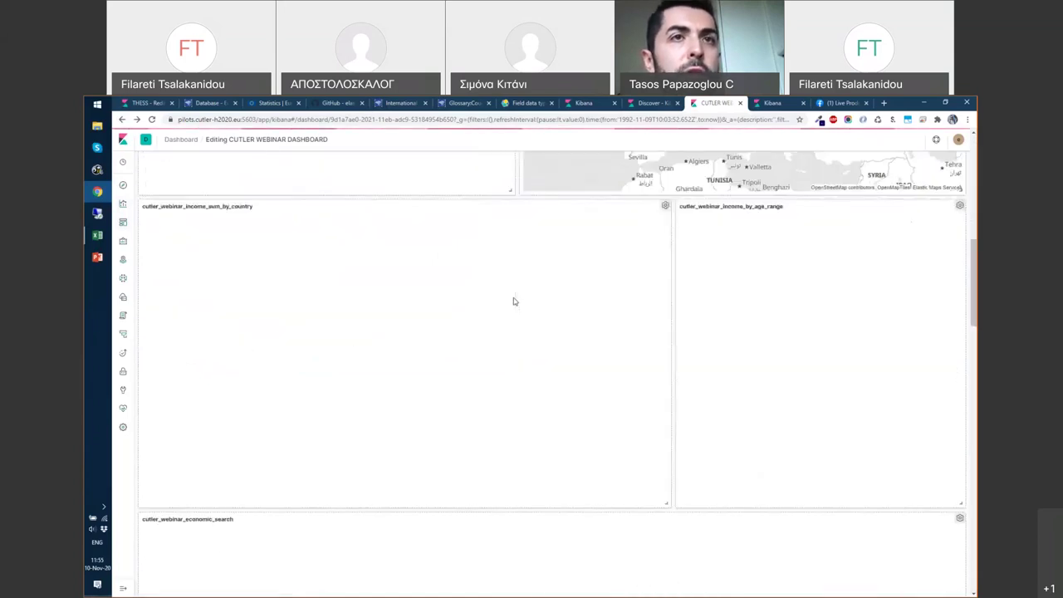
pyautogui.scroll(4, 513, 302)
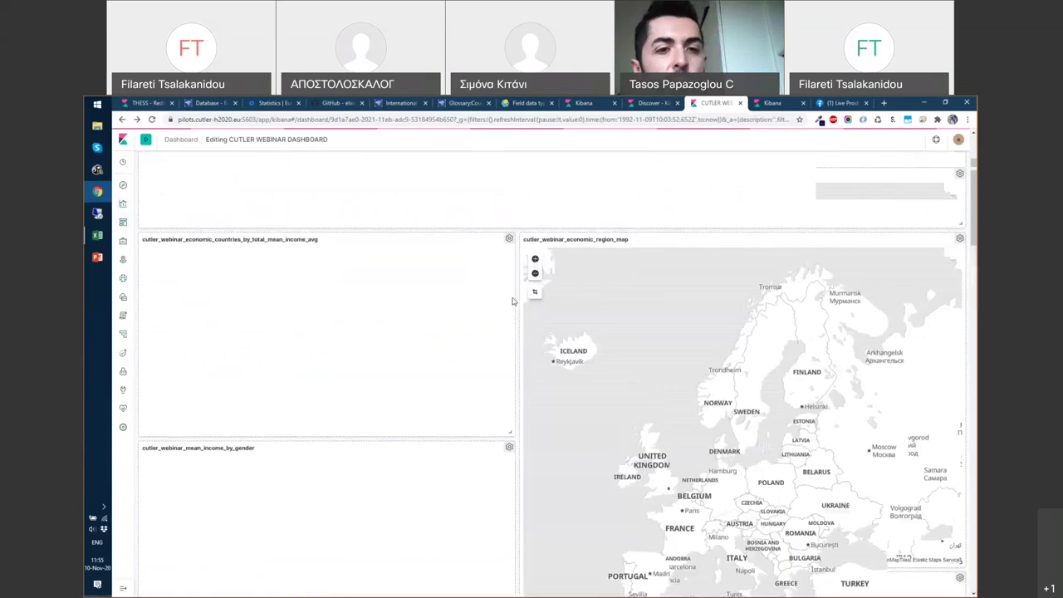
pyautogui.scroll(-3, 514, 266)
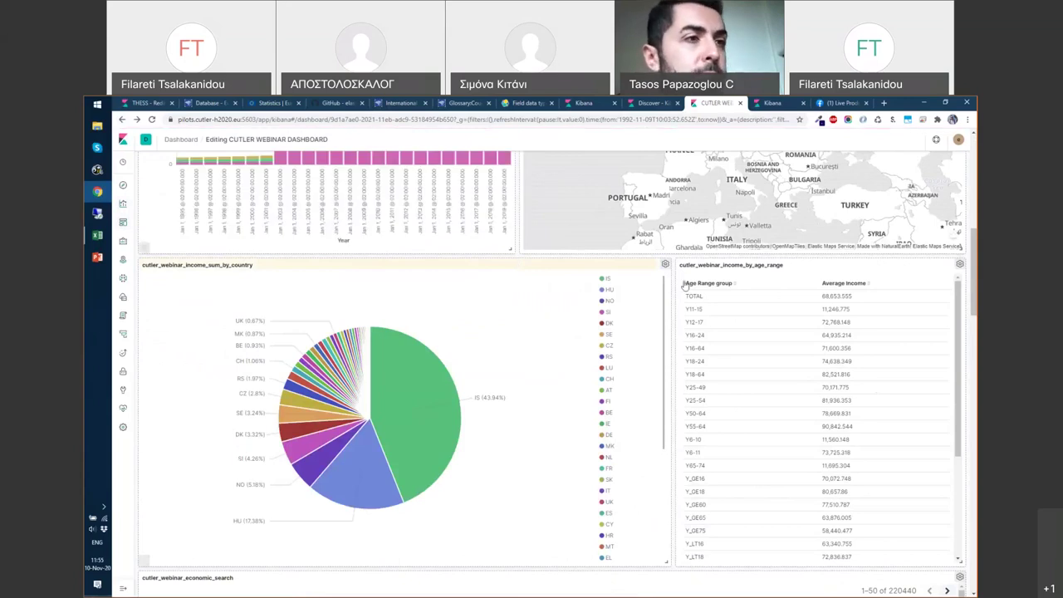
# Review the economic search panel on the dashboard and open Discover in a separate browser tab.
pyautogui.scroll(-2, 685, 284)
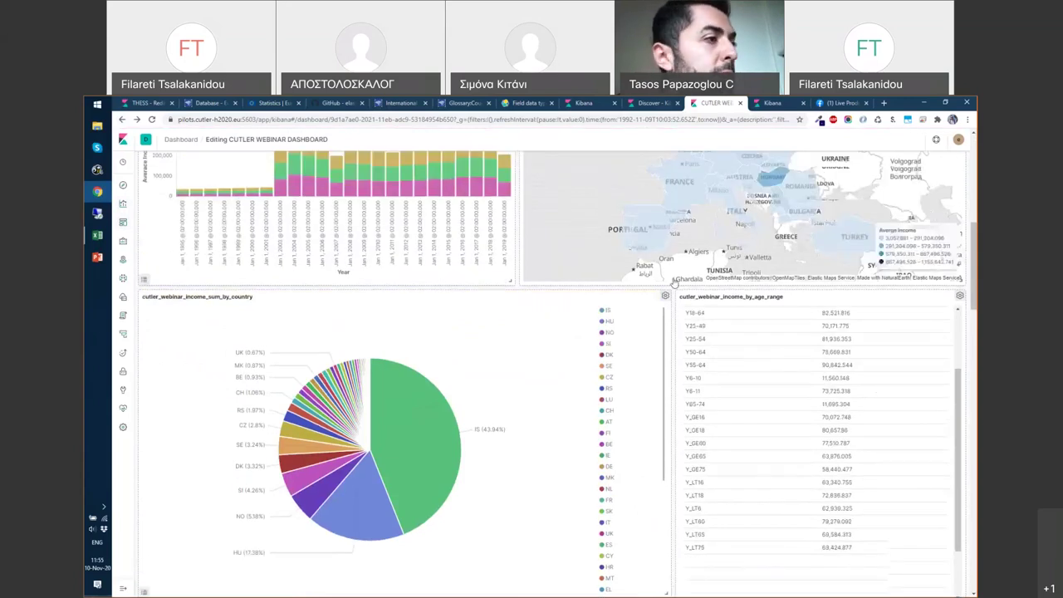
pyautogui.scroll(-5, 430, 416)
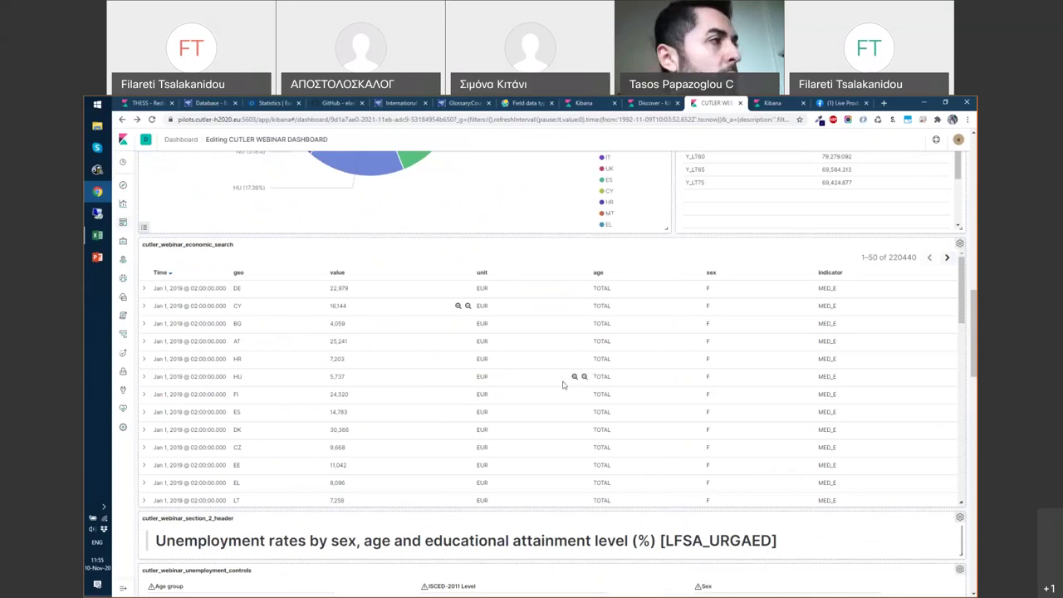
pyautogui.rightClick(123, 189)
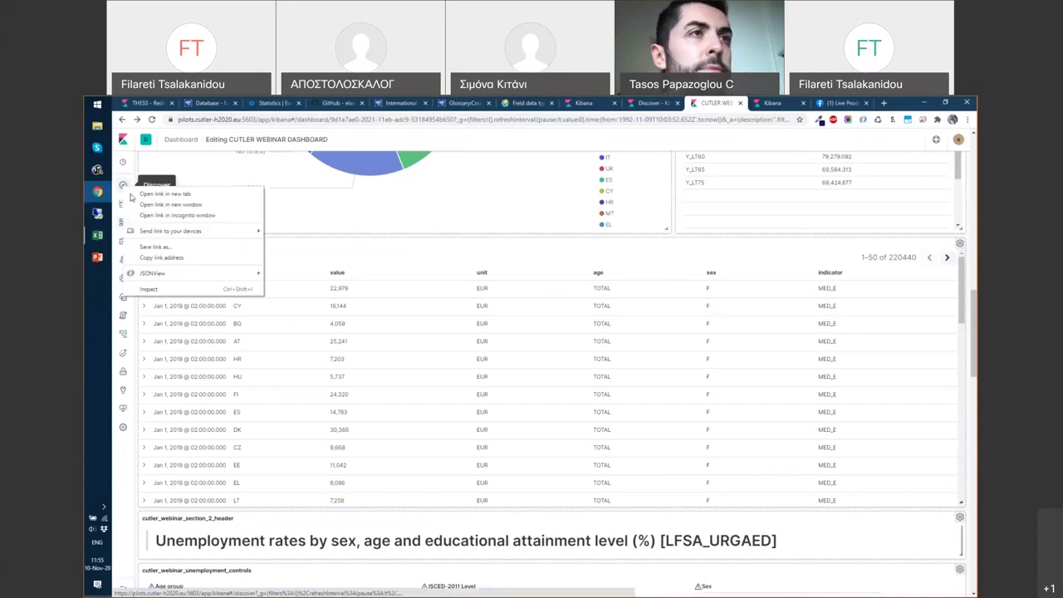
pyautogui.click(164, 194)
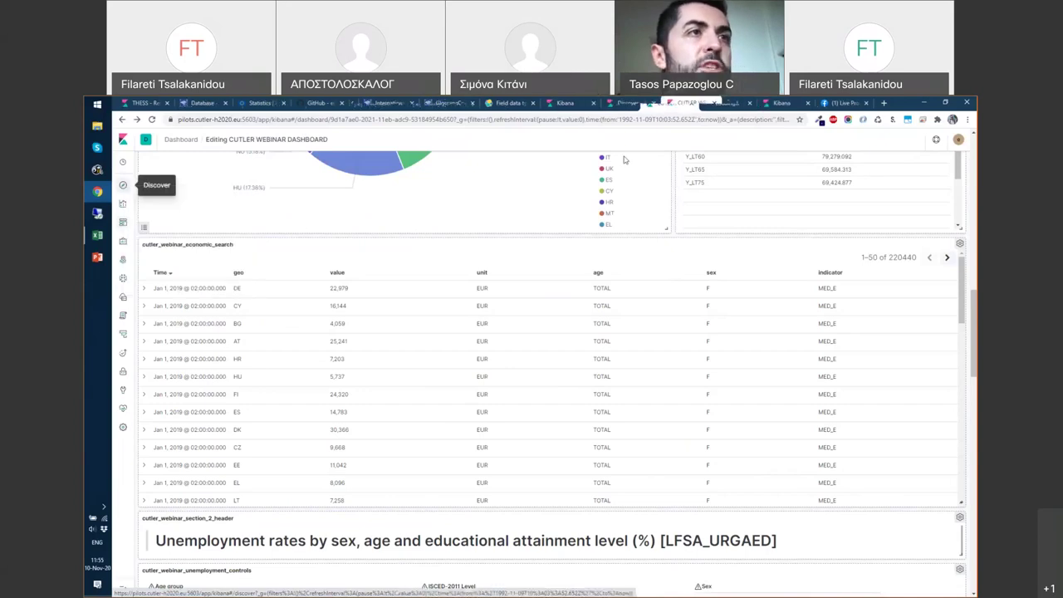
pyautogui.click(725, 104)
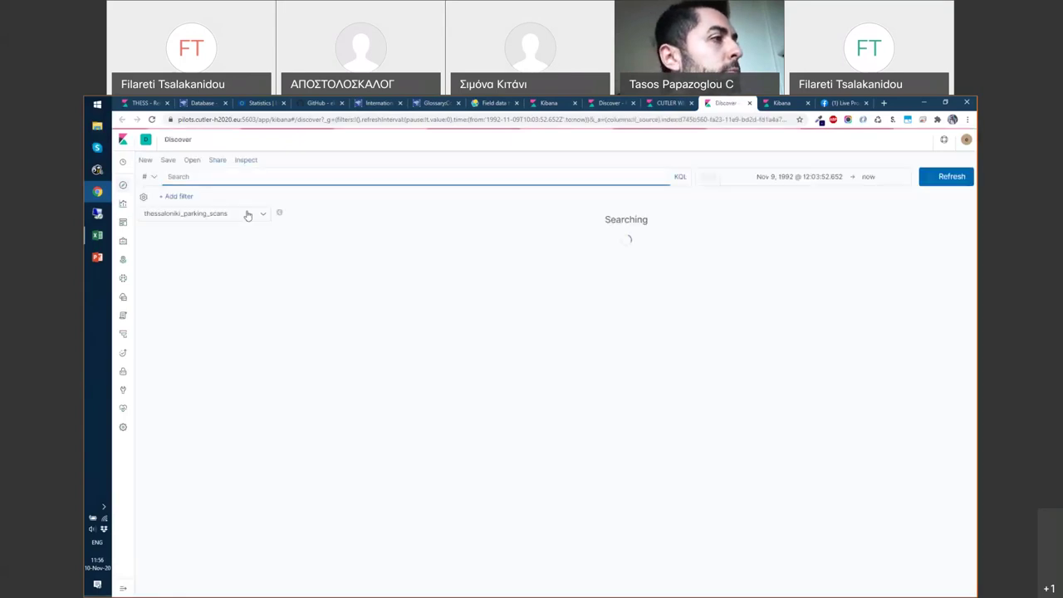
# Set the Discover index pattern to cutler_webinar_economic and look over its available fields.
pyautogui.click(232, 217)
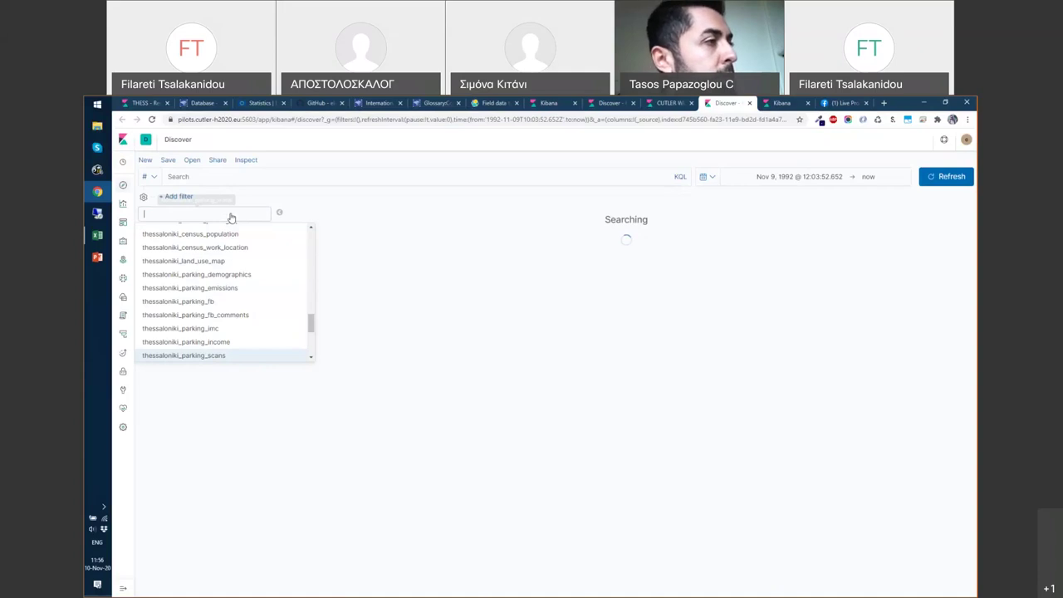
pyautogui.write('cutler_')
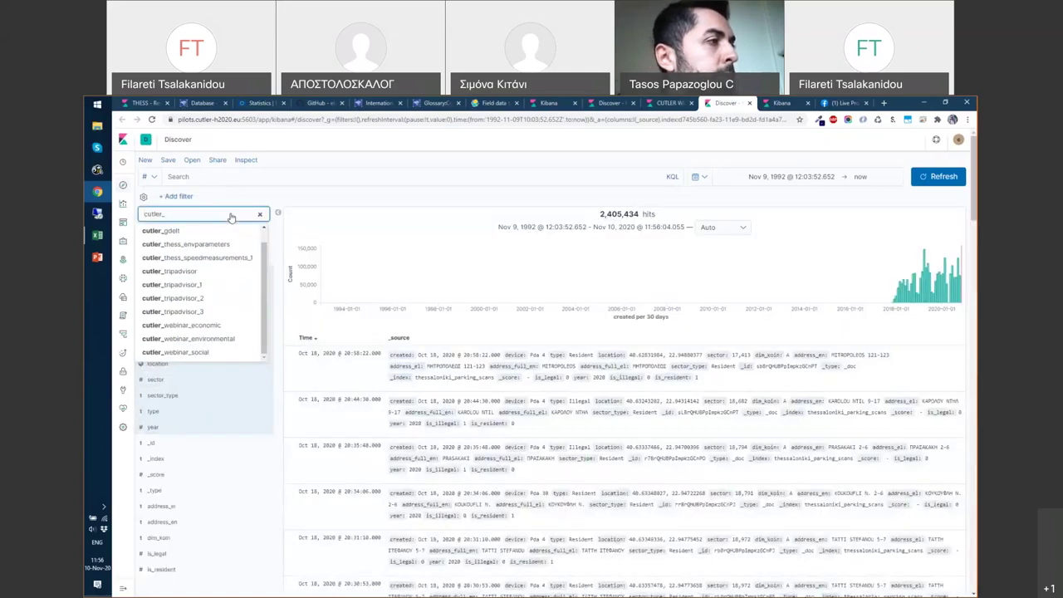
pyautogui.click(181, 325)
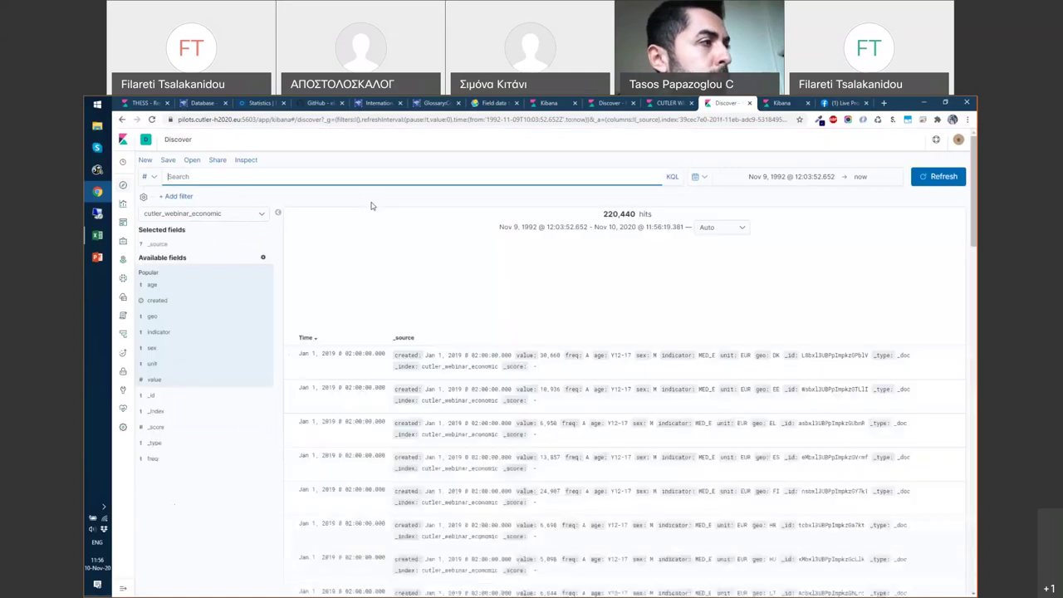
pyautogui.scroll(-1, 249, 340)
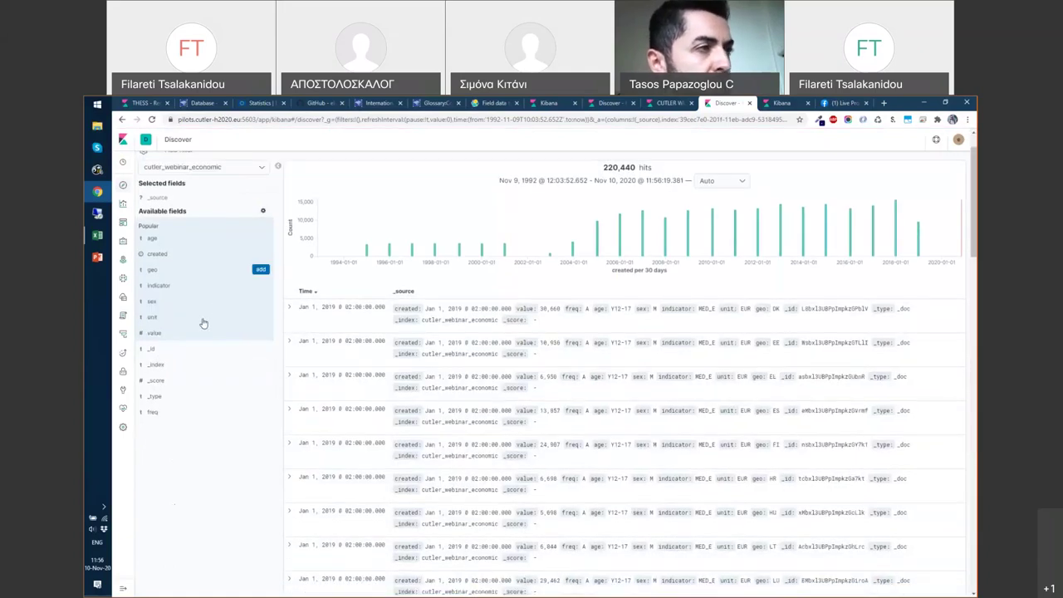
pyautogui.scroll(1, 239, 355)
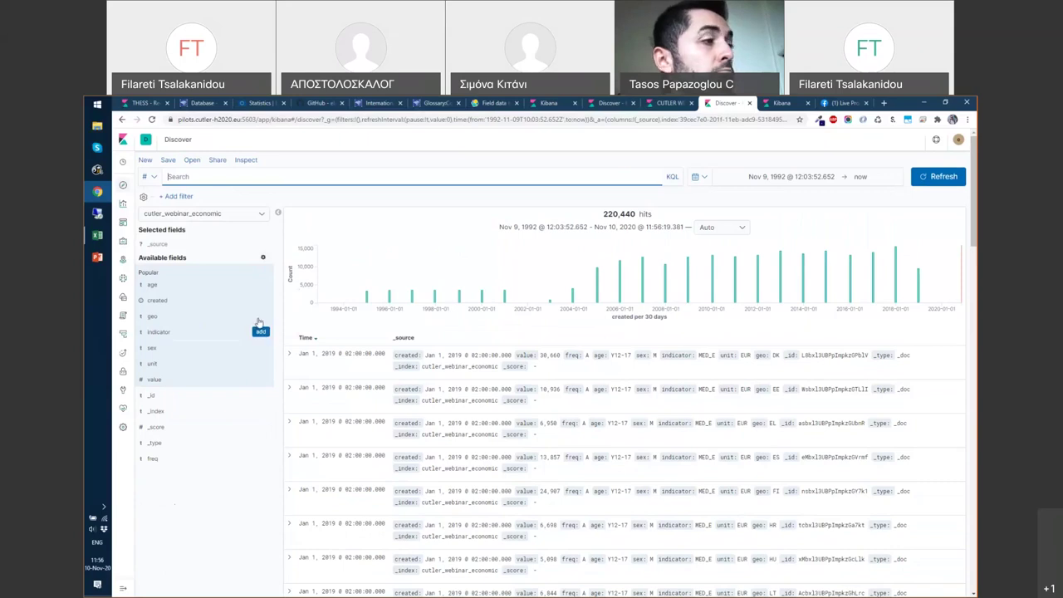
# Add the geo, age, sex, value and unit fields as document table columns, and remove the unit column.
pyautogui.click(261, 317)
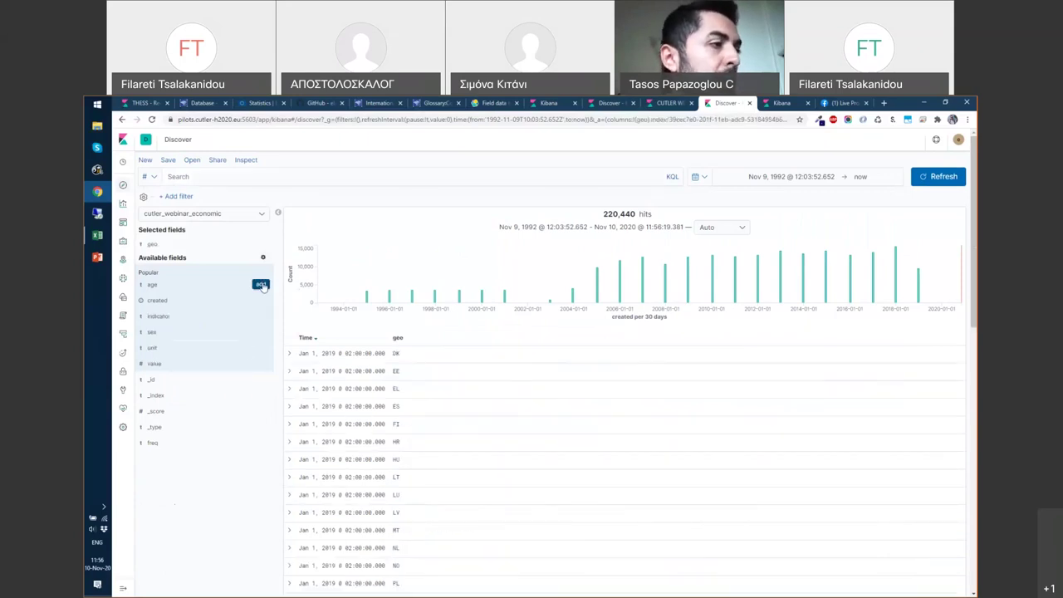
pyautogui.click(261, 285)
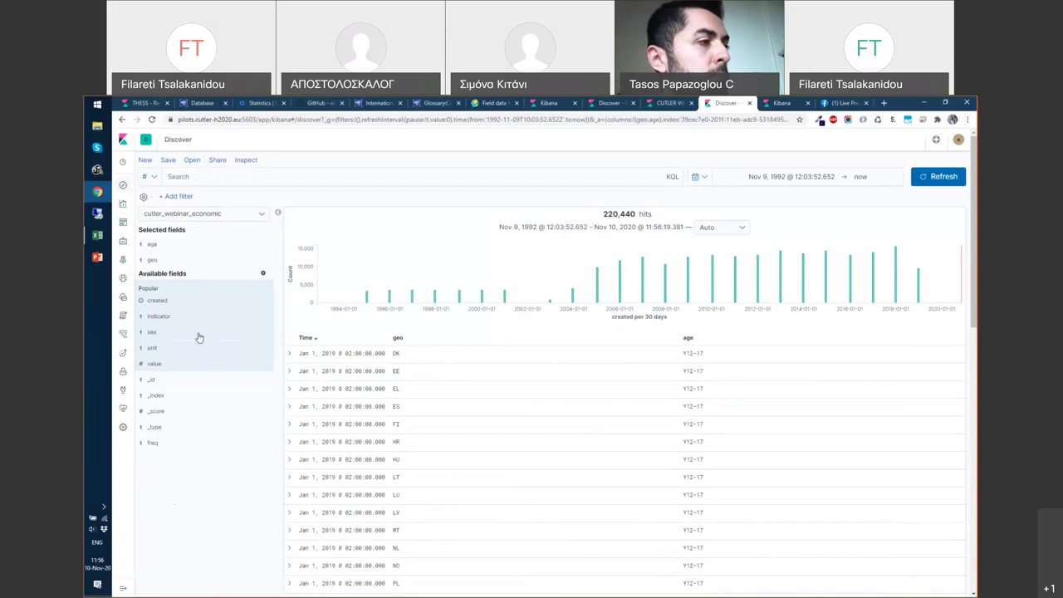
pyautogui.click(260, 333)
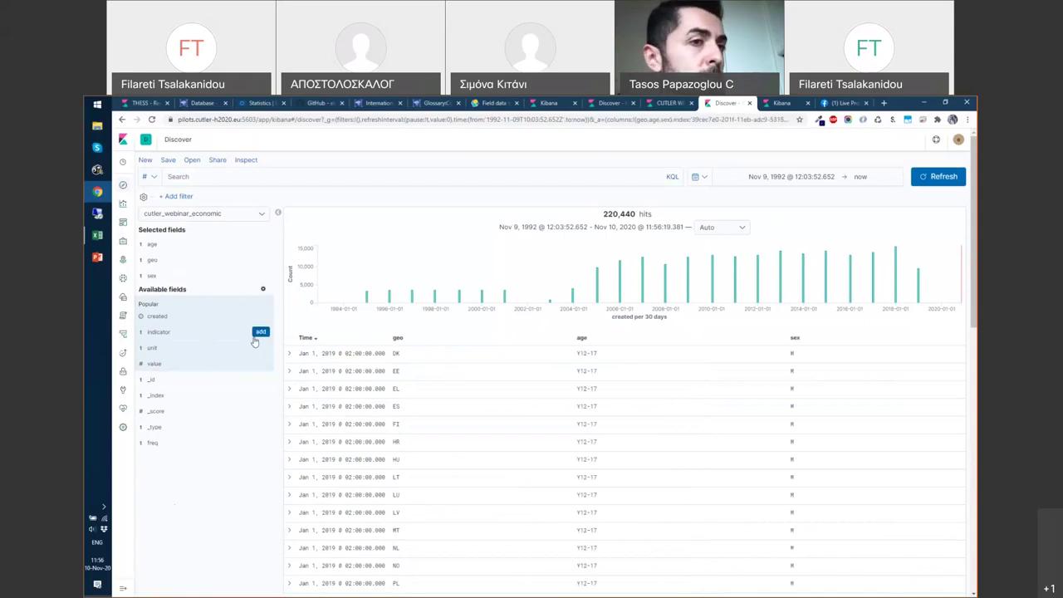
pyautogui.click(261, 363)
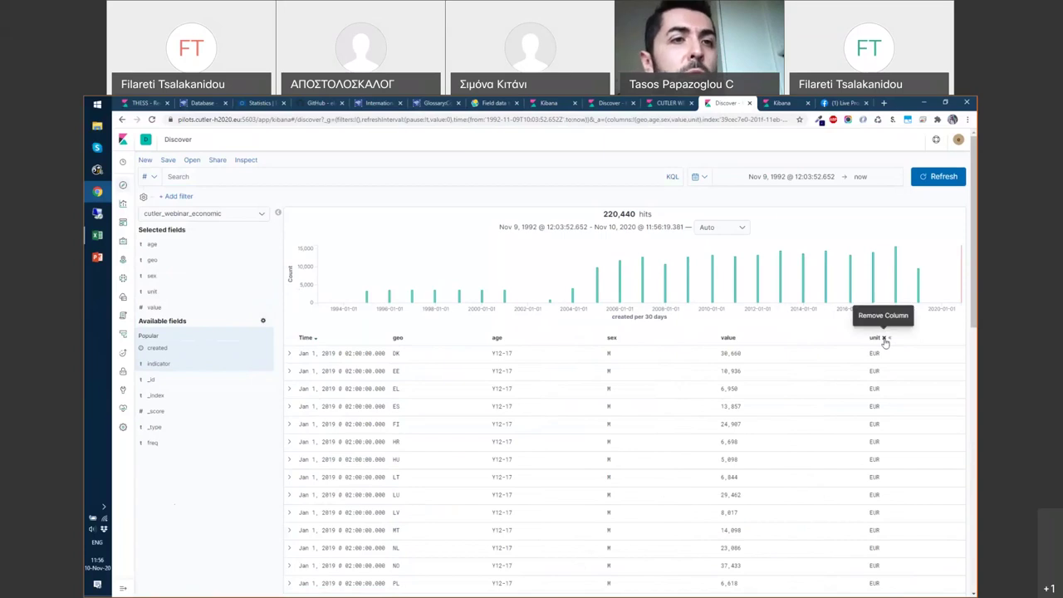
pyautogui.click(885, 338)
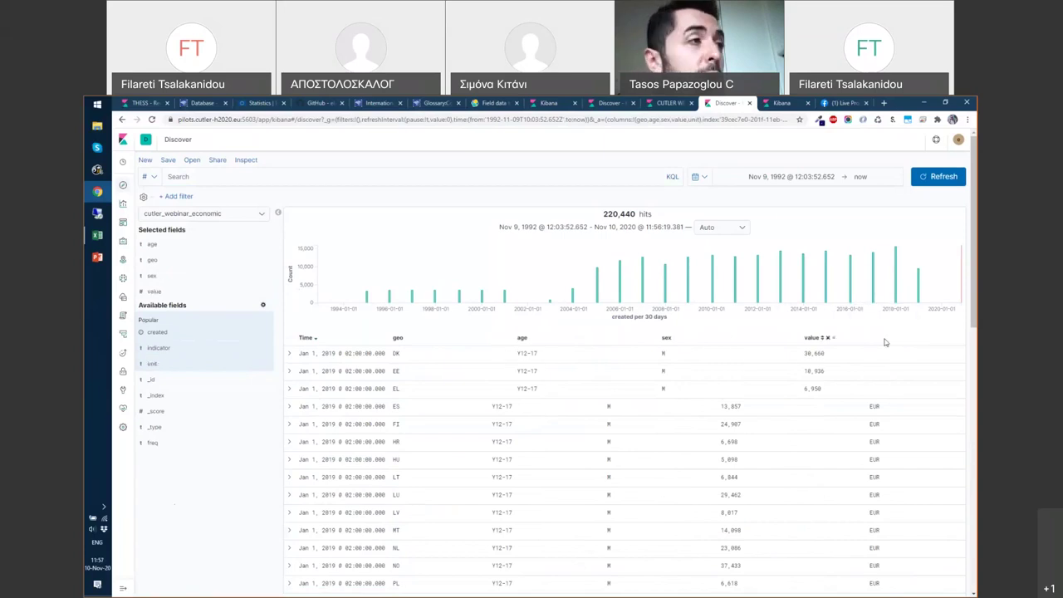
# Add a filter that limits the documents to those where unit.keyword is EUR.
pyautogui.click(179, 196)
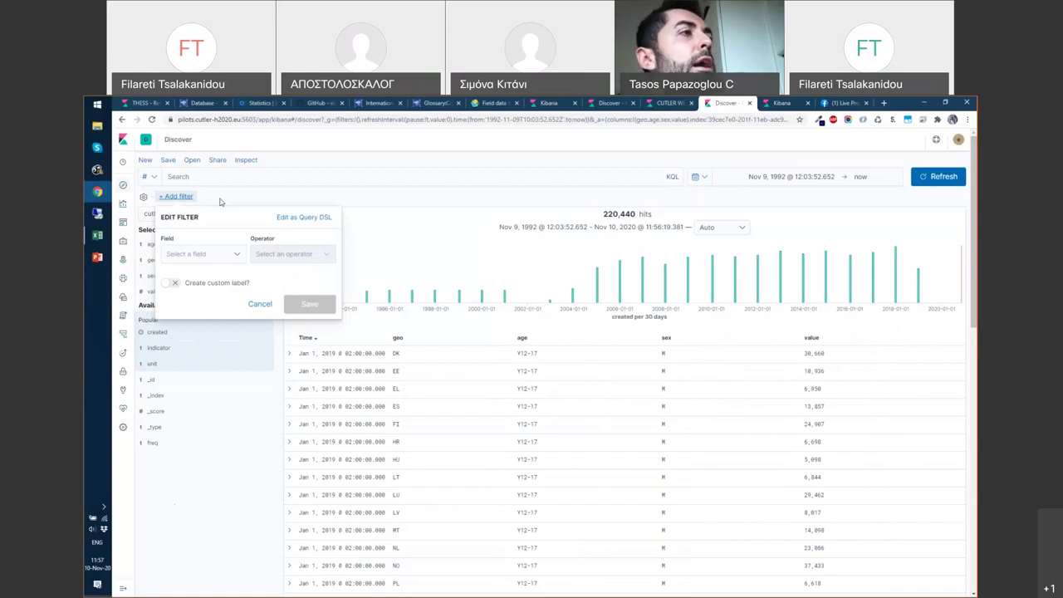
pyautogui.click(232, 258)
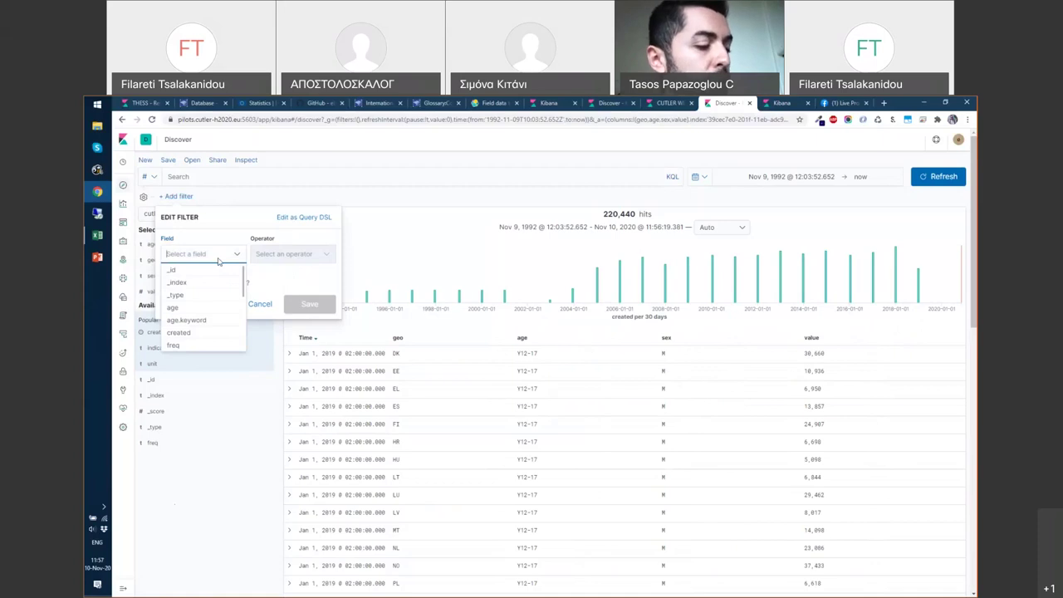
pyautogui.write('uni')
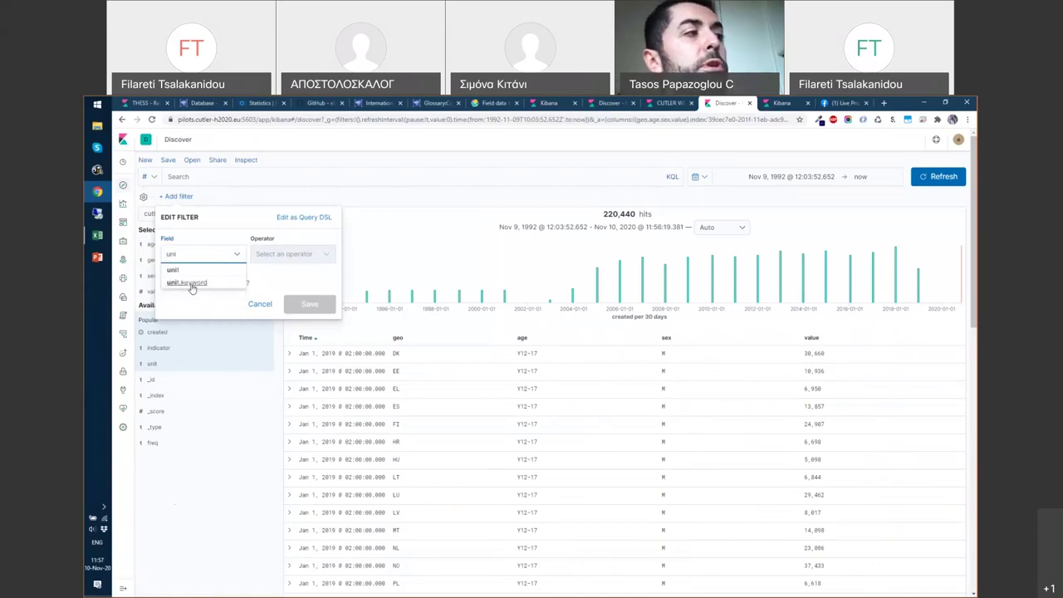
pyautogui.click(190, 284)
pyautogui.click(304, 255)
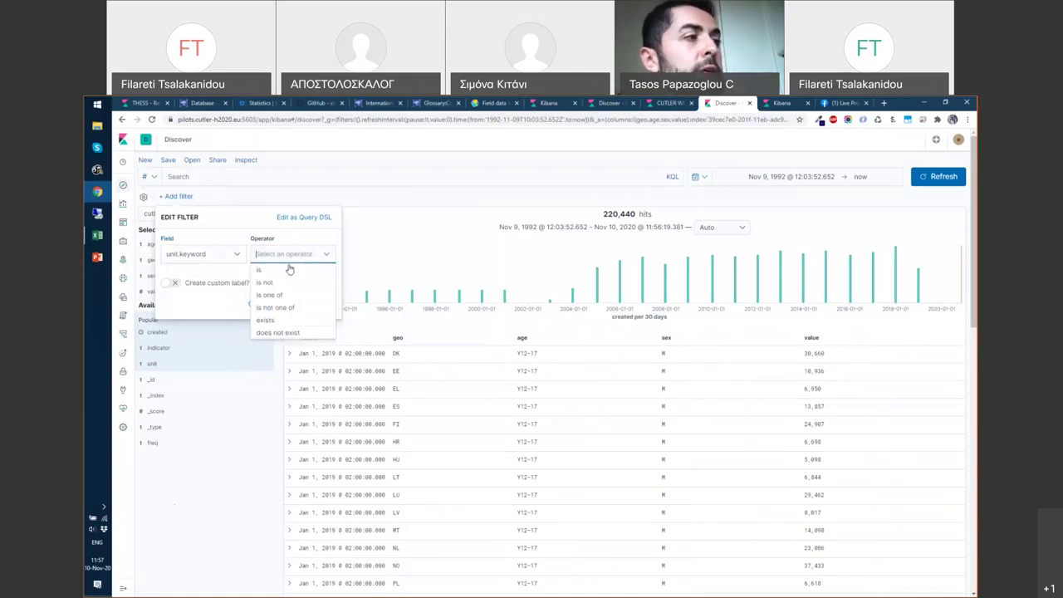
pyautogui.click(285, 272)
pyautogui.click(181, 309)
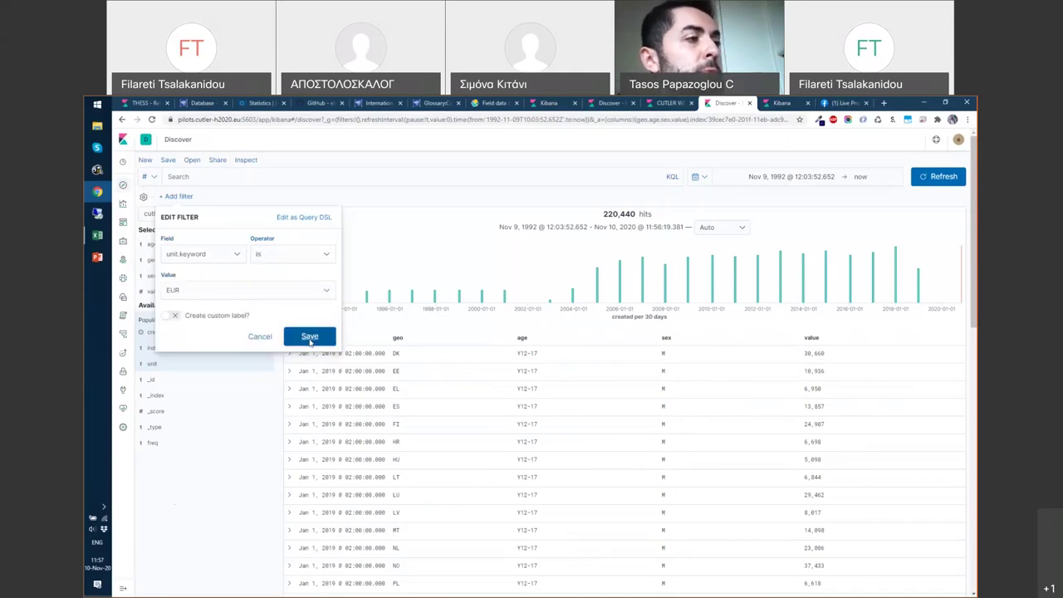
pyautogui.press('Return')
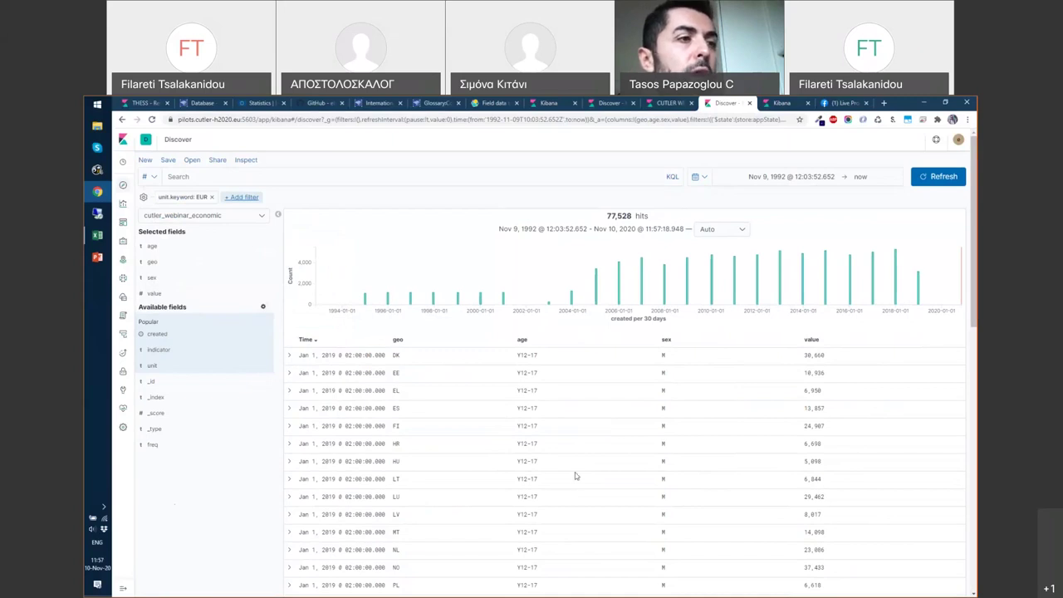
# Look through the filtered records and view the save search dialog, leaving it without saving.
pyautogui.scroll(-2, 661, 376)
pyautogui.scroll(-2, 540, 366)
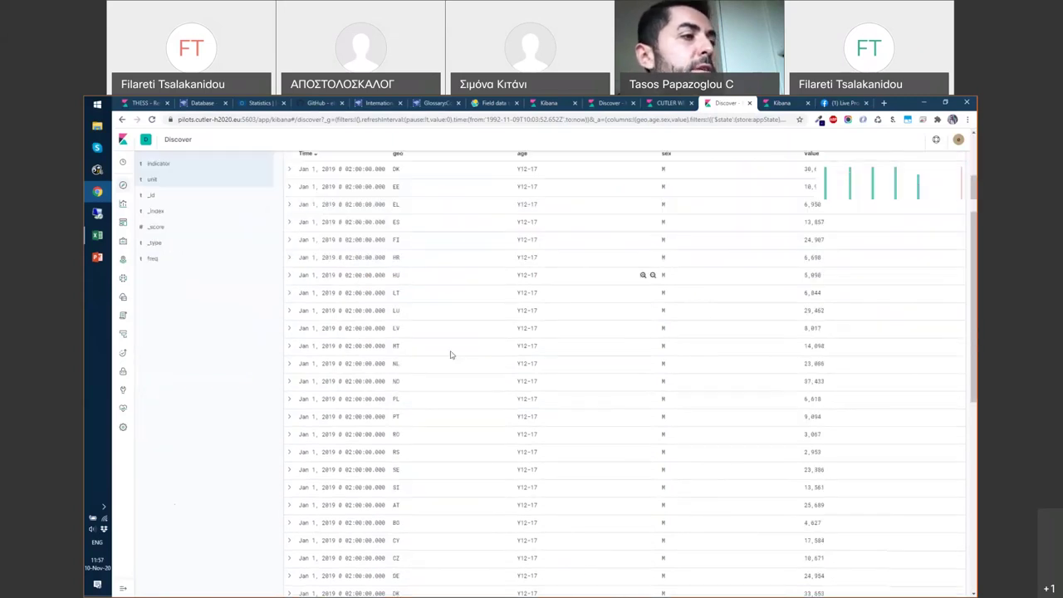
pyautogui.scroll(2, 374, 312)
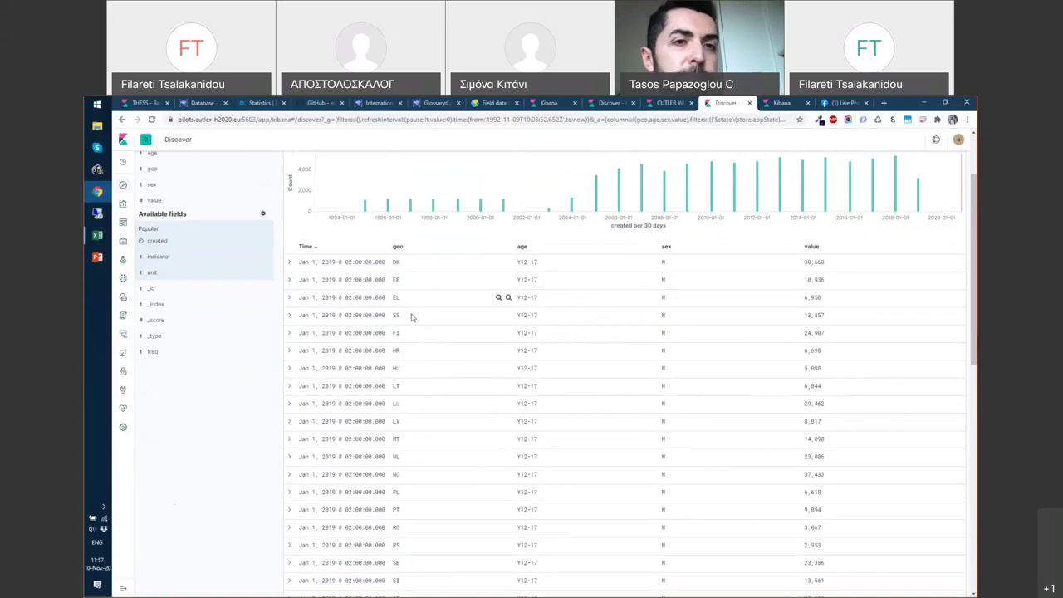
pyautogui.scroll(-2, 490, 349)
pyautogui.scroll(4, 490, 349)
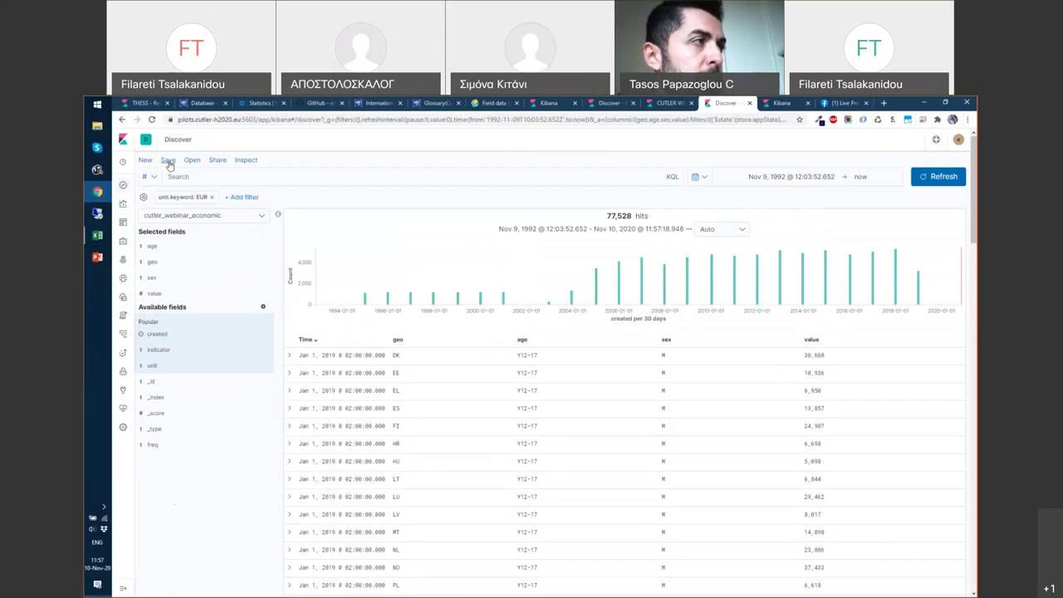
pyautogui.click(169, 161)
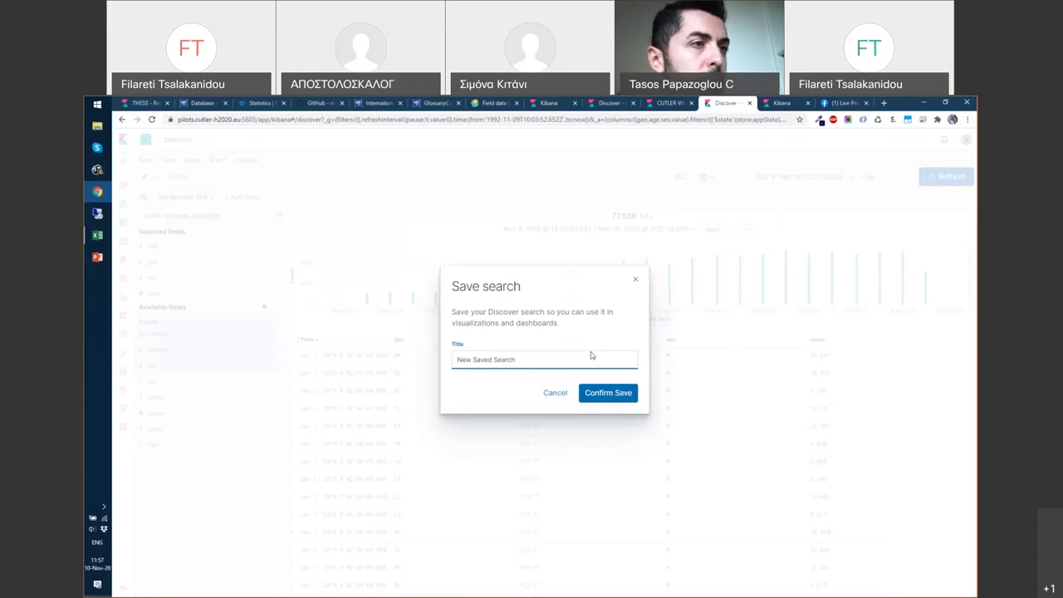
pyautogui.press('Escape')
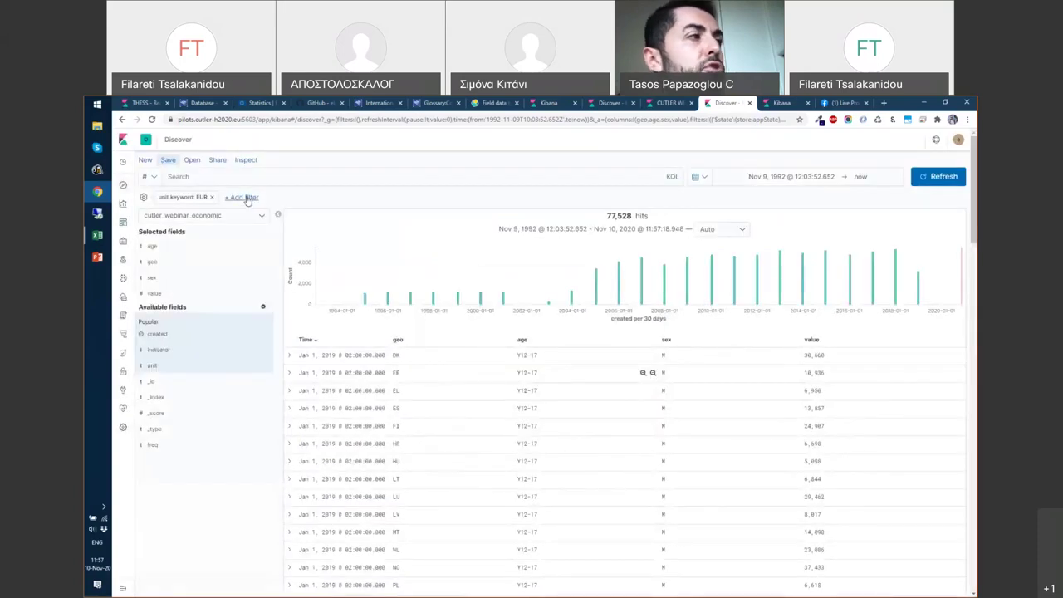
# Begin a second filter on unit.keyword with the is not operator, and view the available operators and values.
pyautogui.click(247, 198)
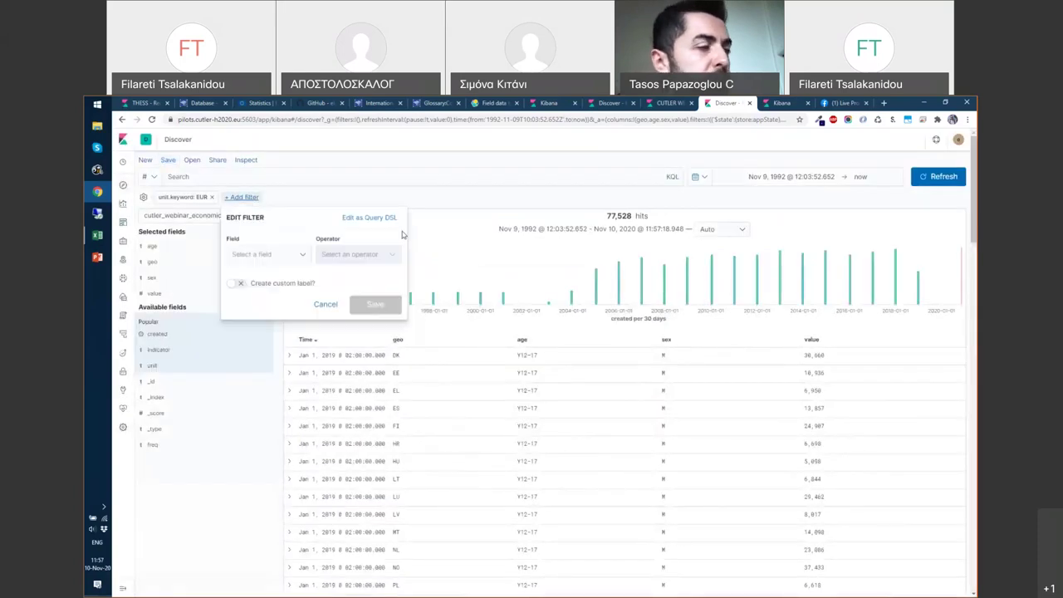
pyautogui.click(302, 260)
pyautogui.scroll(-3, 282, 303)
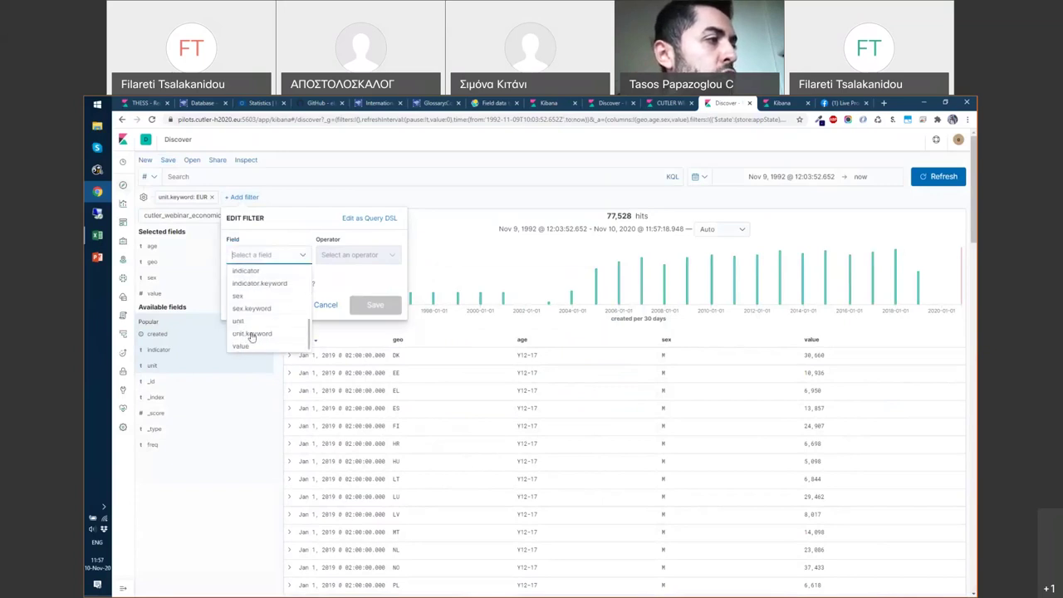
pyautogui.click(251, 333)
pyautogui.click(388, 261)
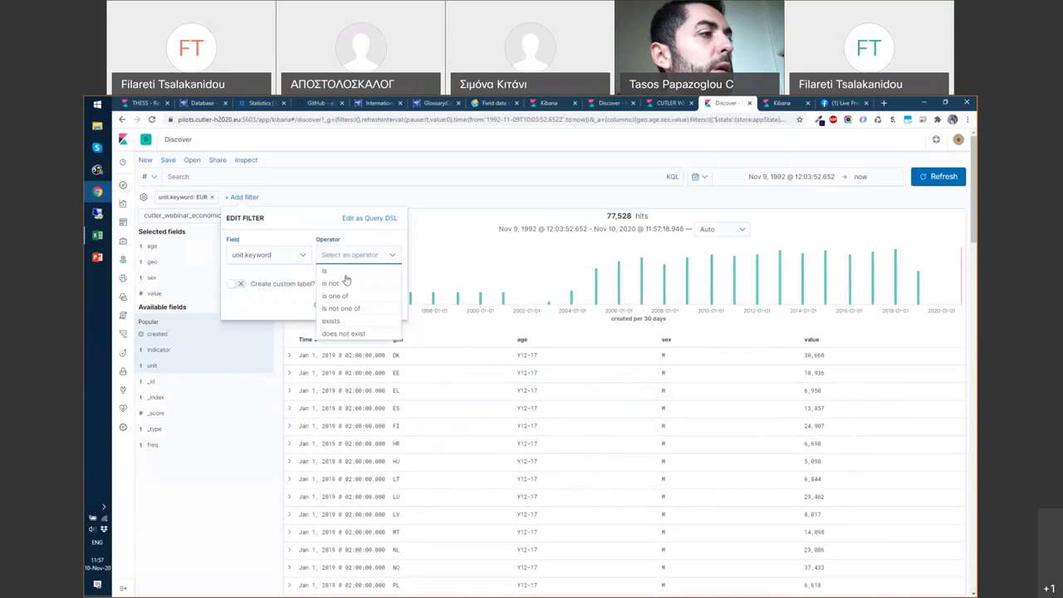
pyautogui.click(346, 282)
pyautogui.click(390, 256)
pyautogui.click(385, 264)
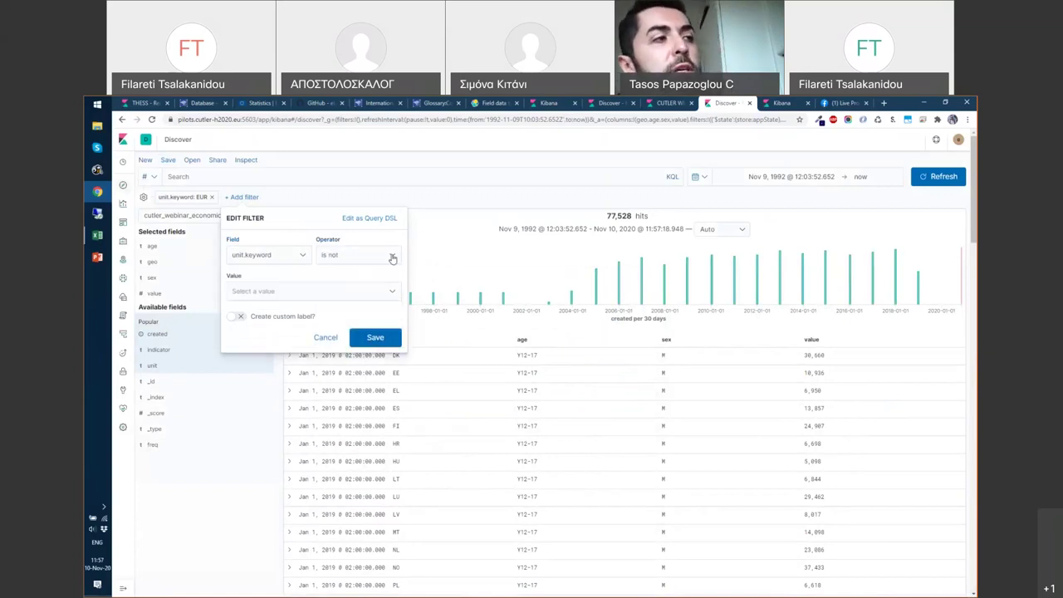
pyautogui.click(384, 262)
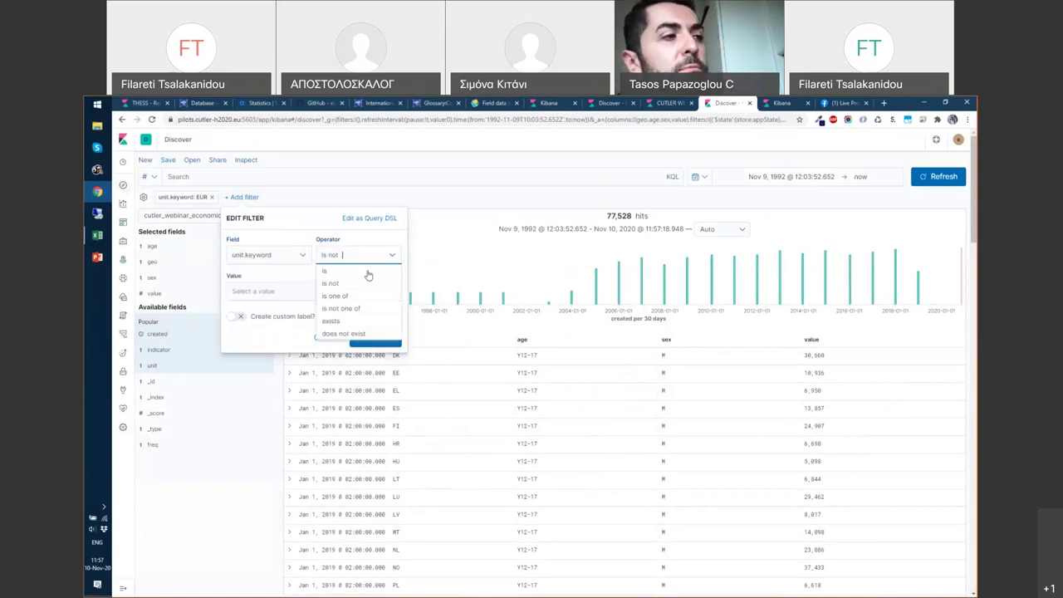
pyautogui.click(260, 293)
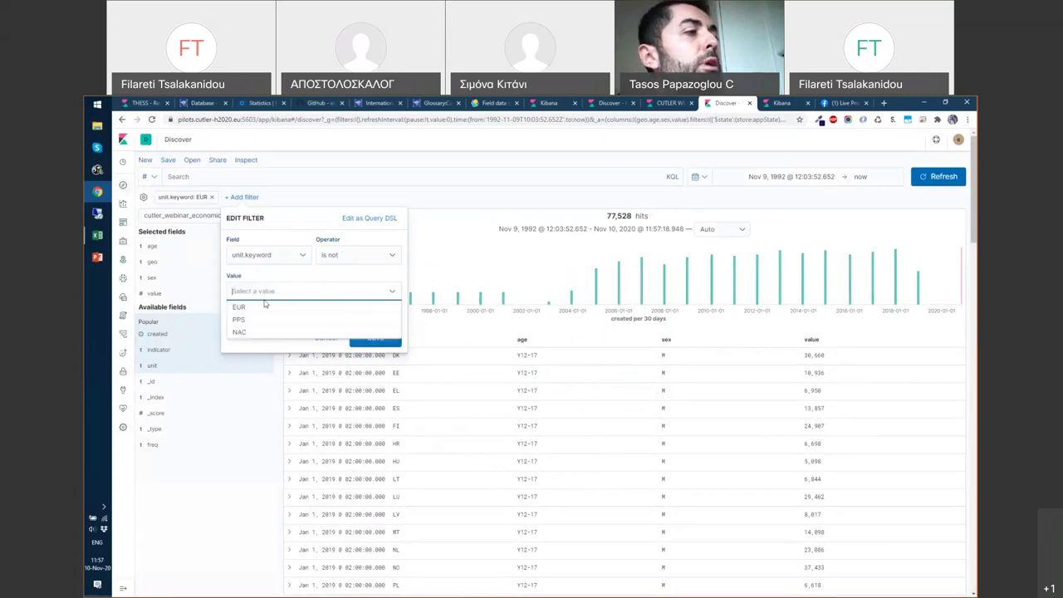
pyautogui.click(286, 258)
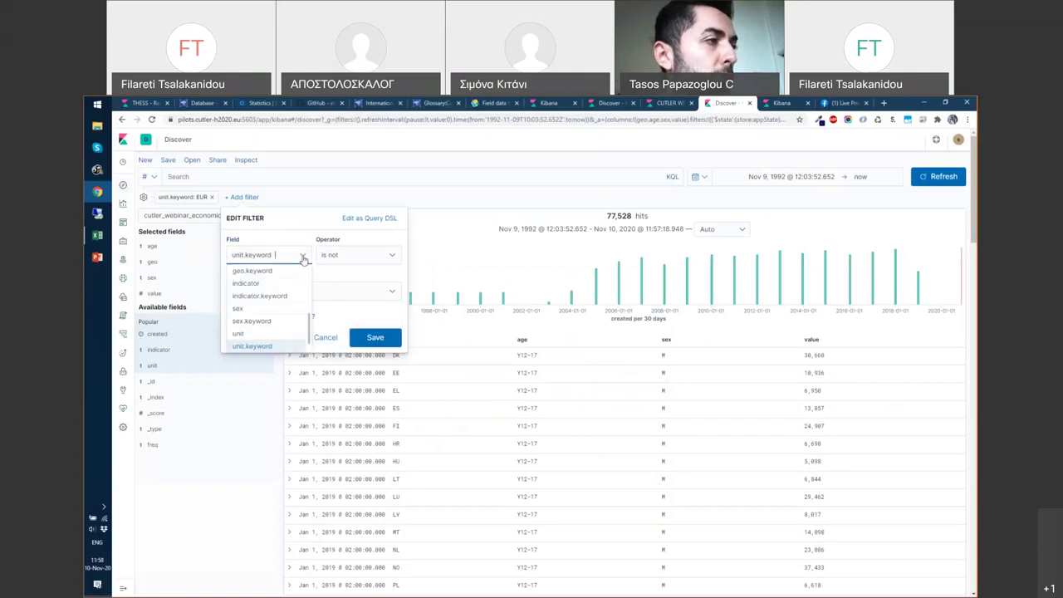
pyautogui.click(260, 284)
pyautogui.click(357, 255)
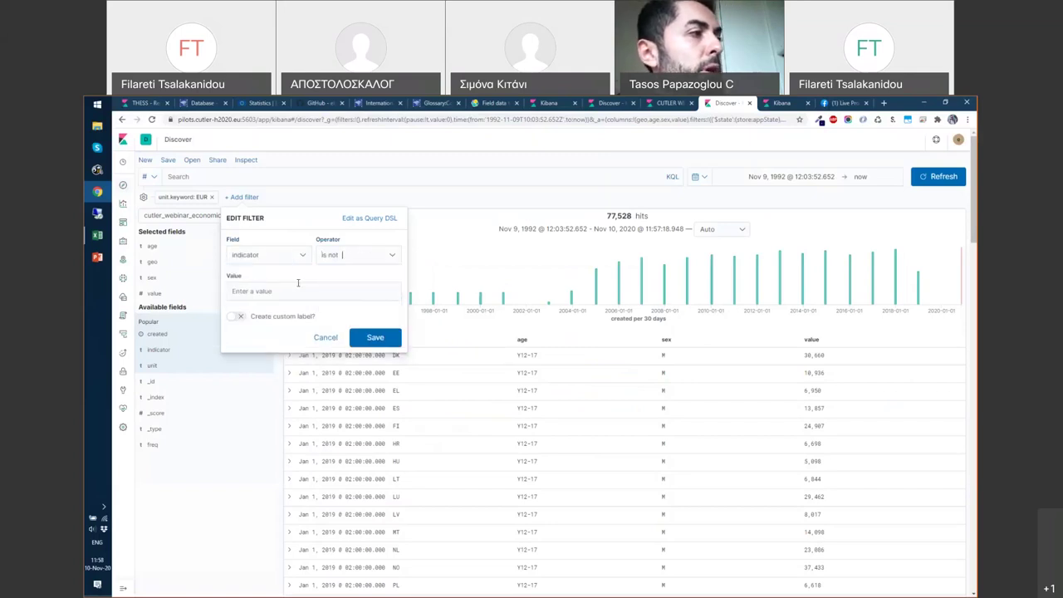
pyautogui.click(297, 289)
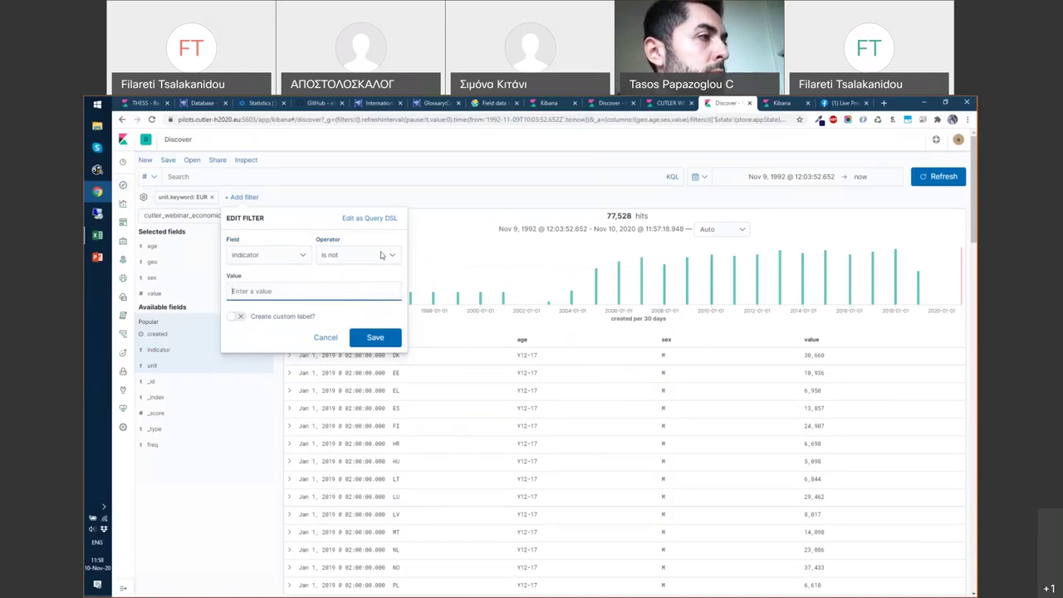
# Set the new filter to exclude documents where indicator.keyword is MED_E, and save it.
pyautogui.click(303, 255)
pyautogui.scroll(-2, 283, 320)
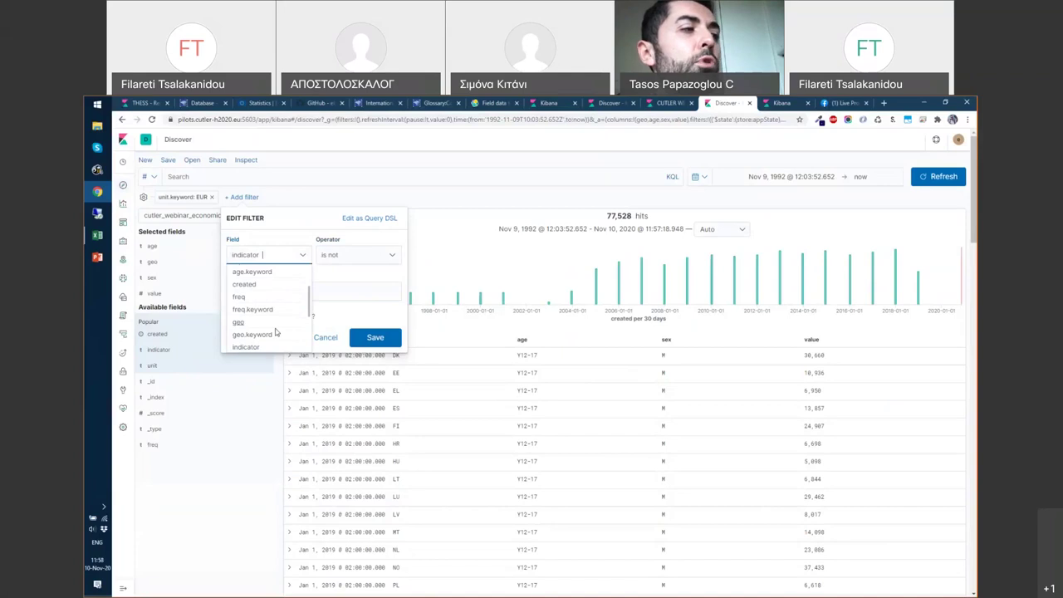
pyautogui.scroll(-1, 276, 328)
pyautogui.click(276, 322)
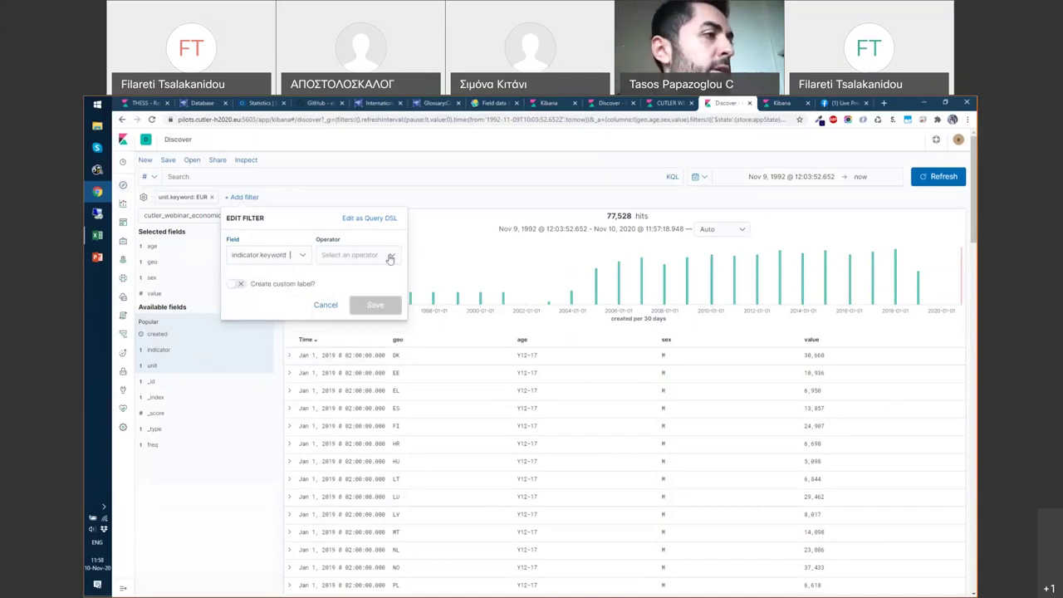
pyautogui.click(390, 259)
pyautogui.click(337, 278)
pyautogui.click(303, 290)
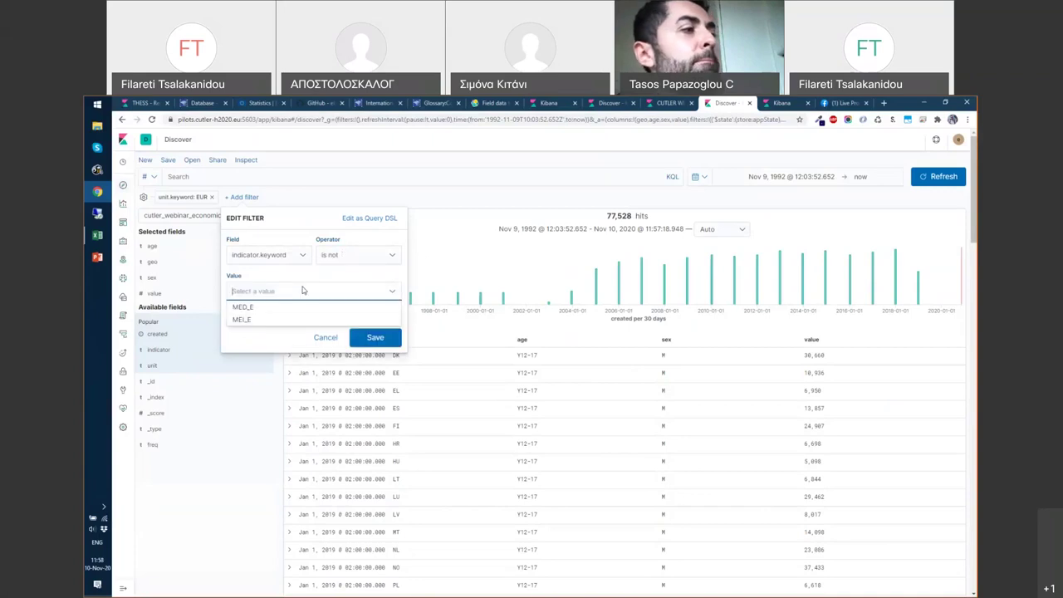
pyautogui.click(241, 307)
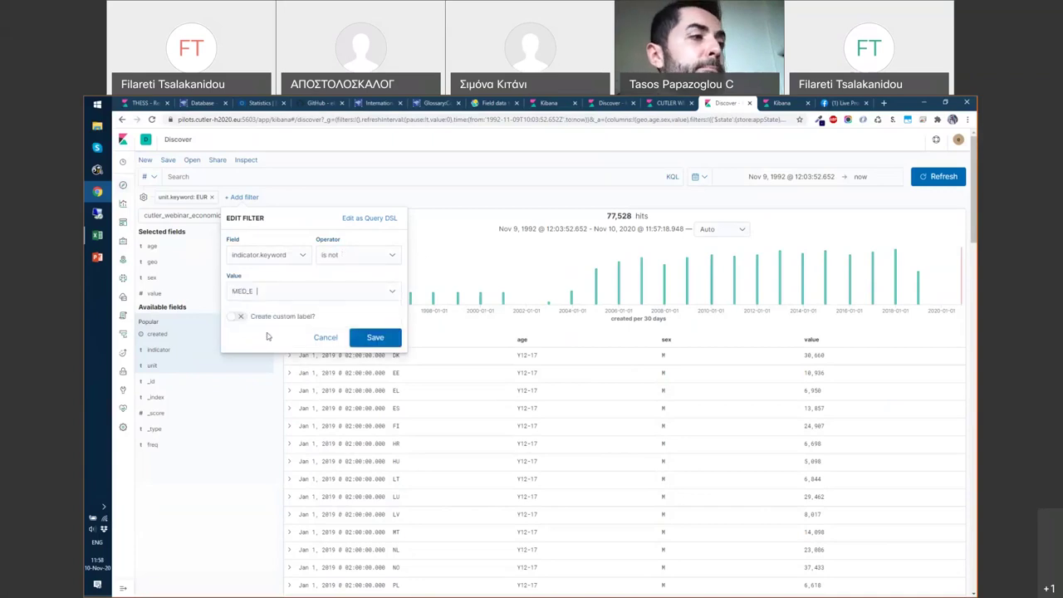
pyautogui.click(373, 347)
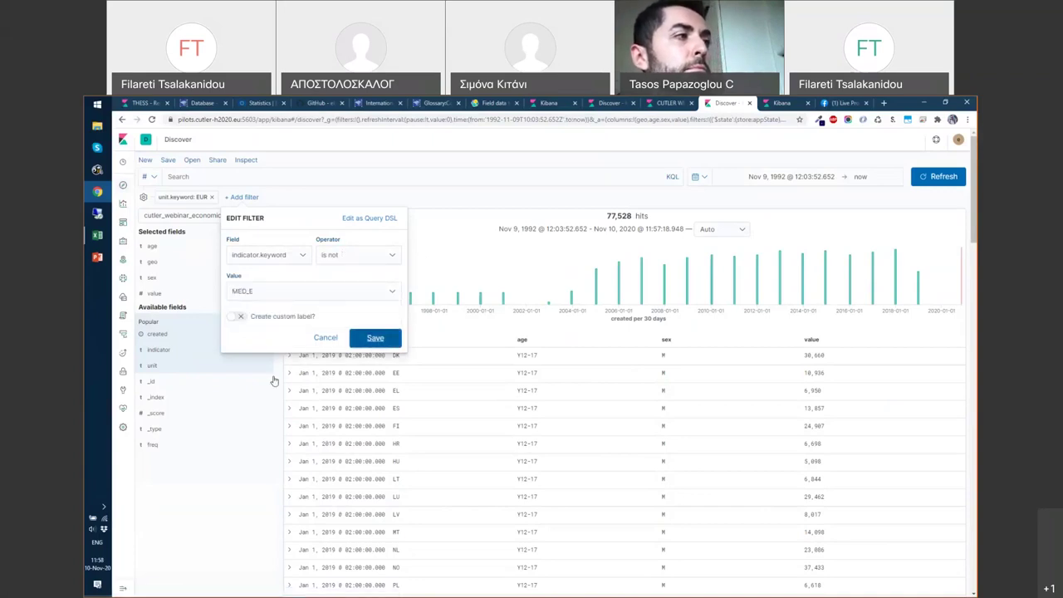
pyautogui.click(376, 337)
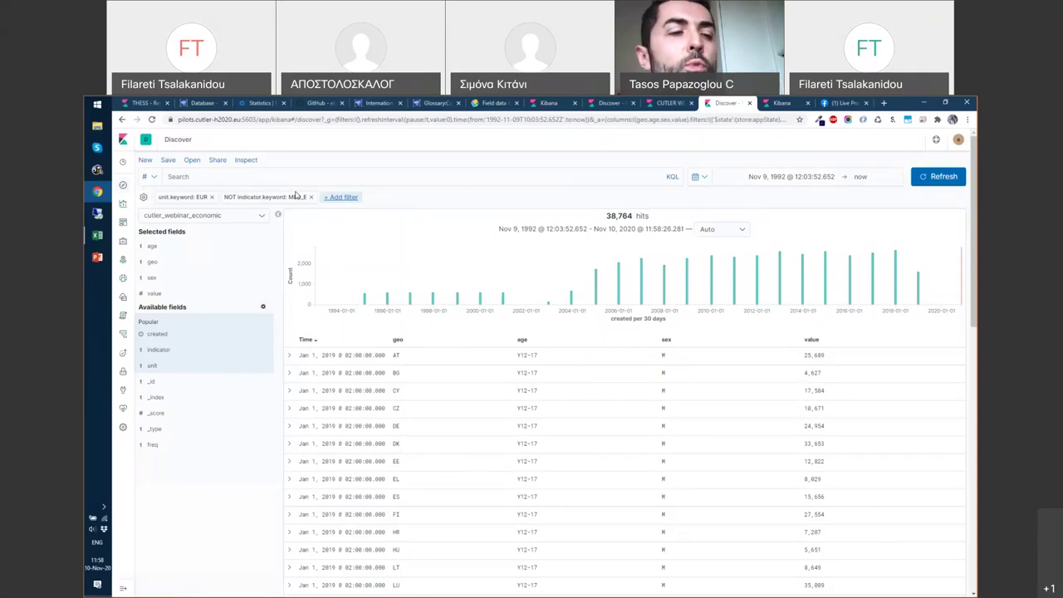
# Search the saved dashboards for CUTLER WEBINAR and open the CUTLER WEBINAR DASHBOARD.
pyautogui.click(123, 228)
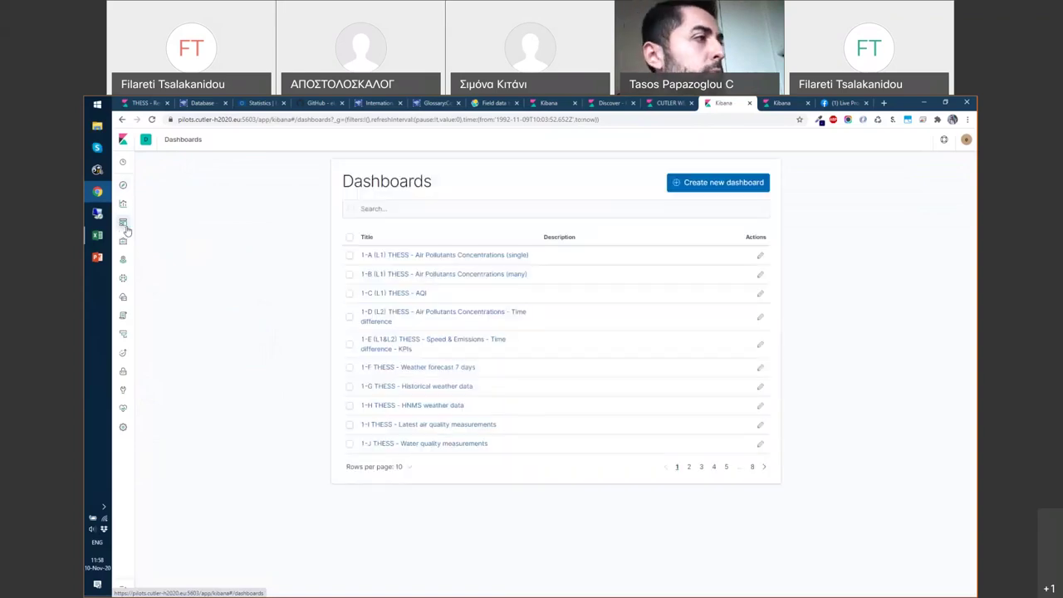
pyautogui.click(439, 207)
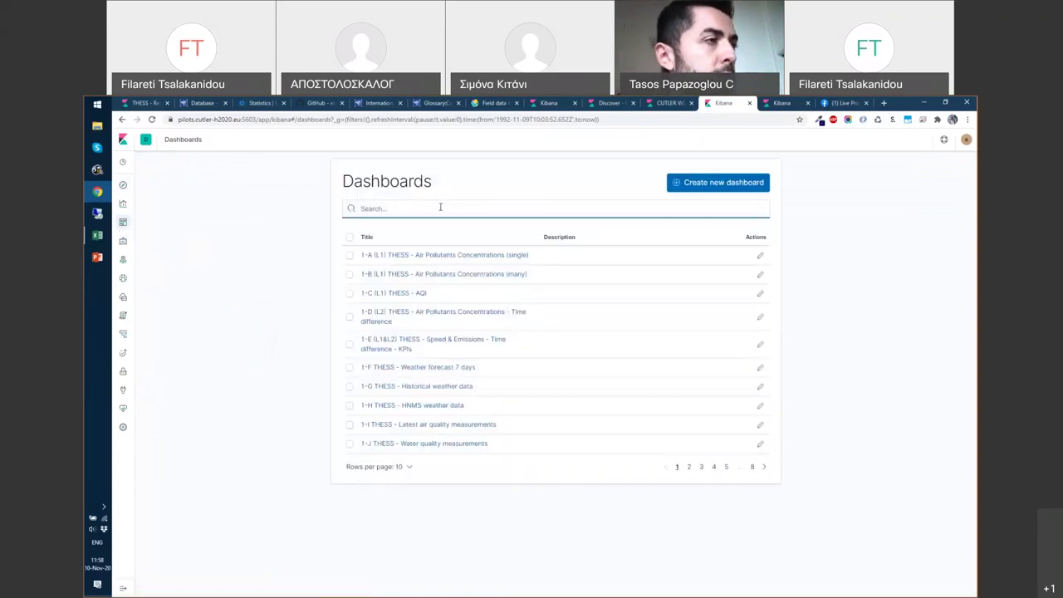
pyautogui.write('CUTLER WEB')
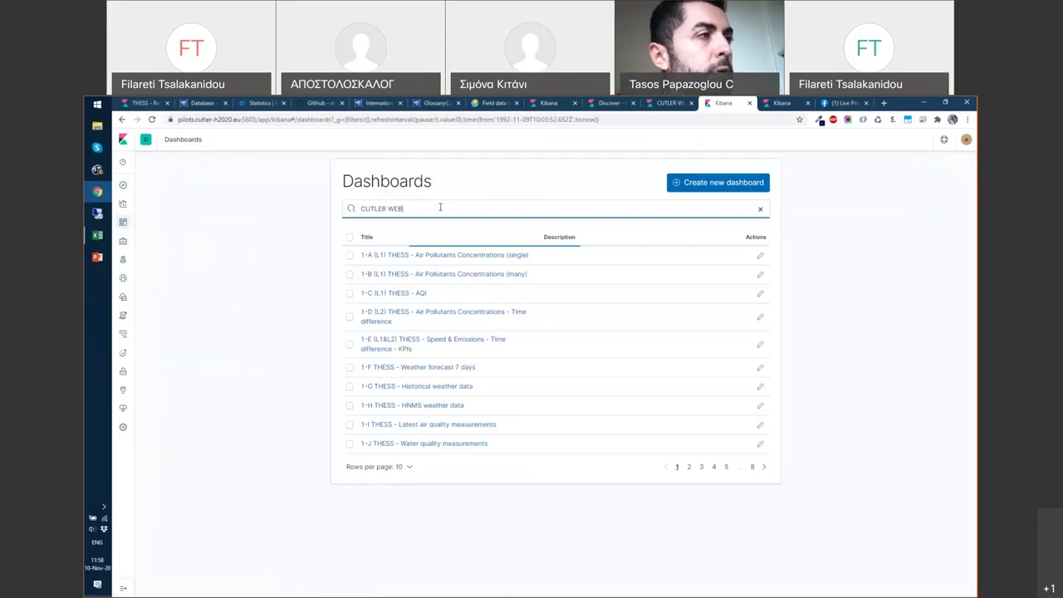
pyautogui.write('INAR')
pyautogui.click(438, 256)
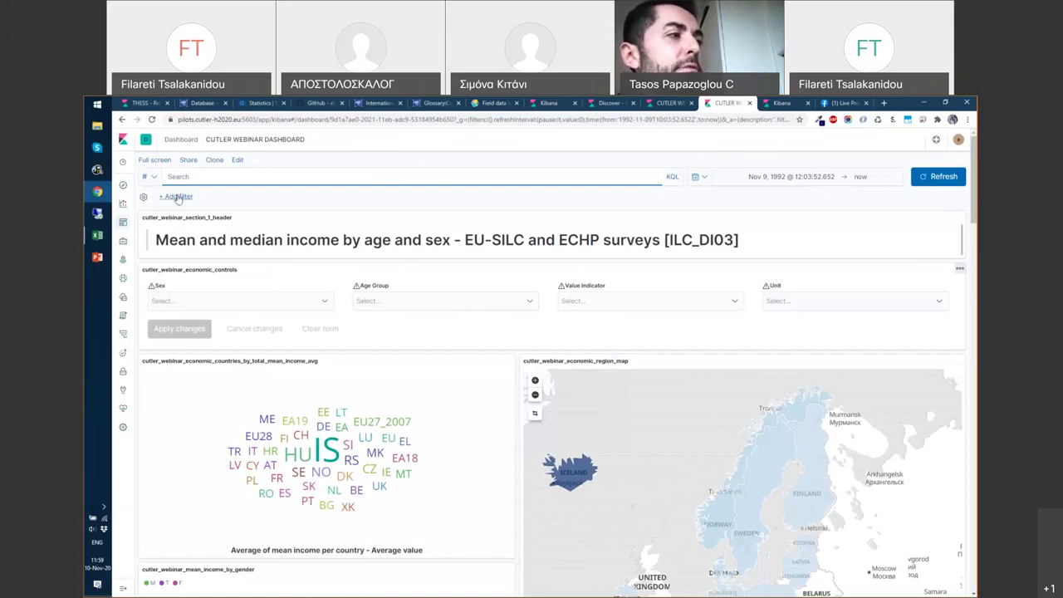
# Filter the dashboard to sex F with the economic controls, and remove the resulting filter.
pyautogui.click(323, 304)
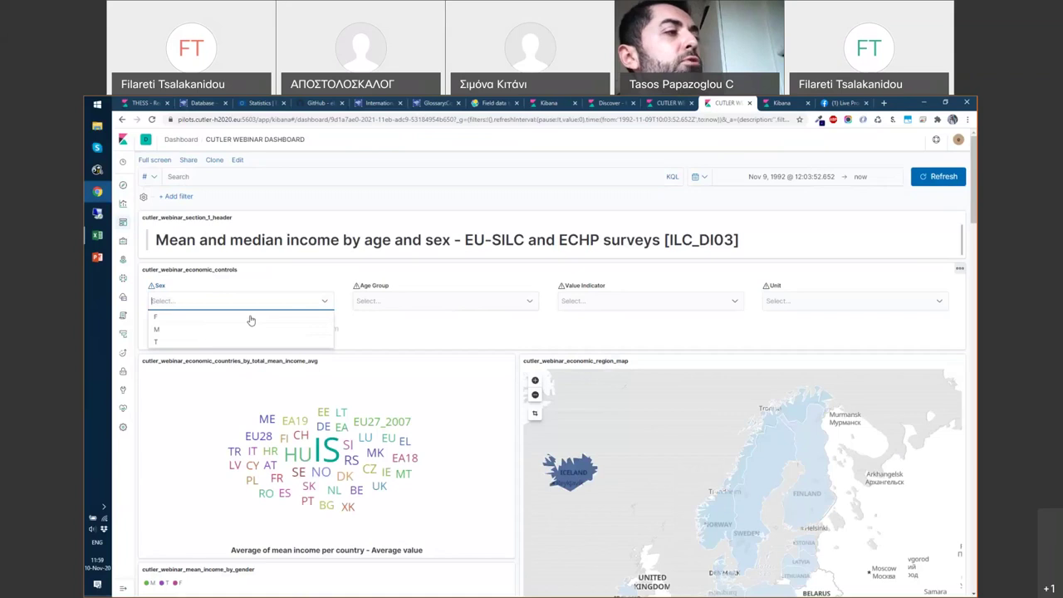
pyautogui.click(249, 318)
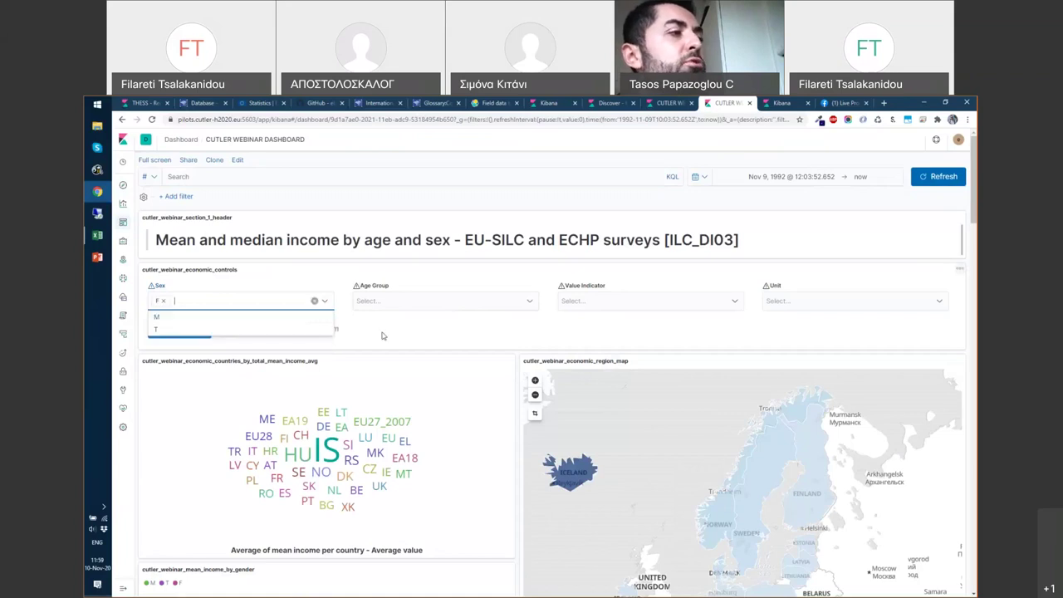
pyautogui.click(181, 325)
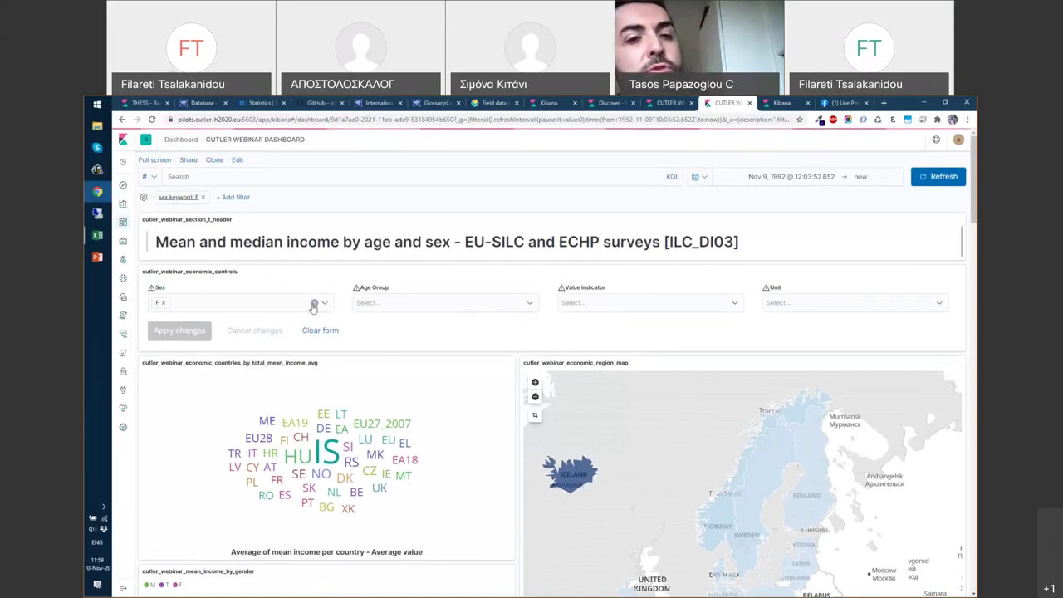
pyautogui.click(203, 198)
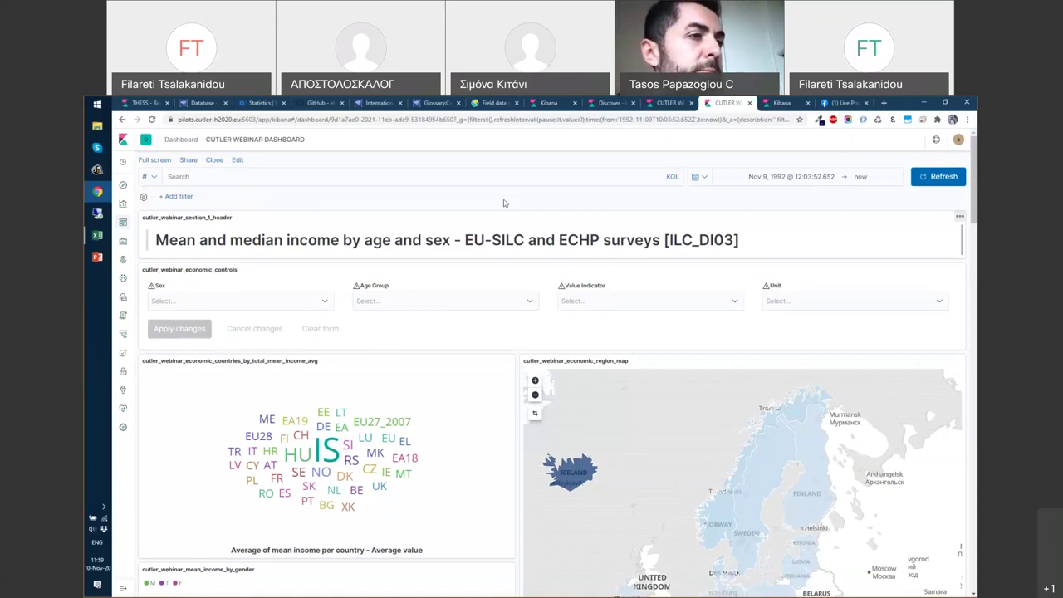
# Look through the dashboard's income and unemployment sections, and switch the dashboard to edit mode.
pyautogui.scroll(-3, 503, 202)
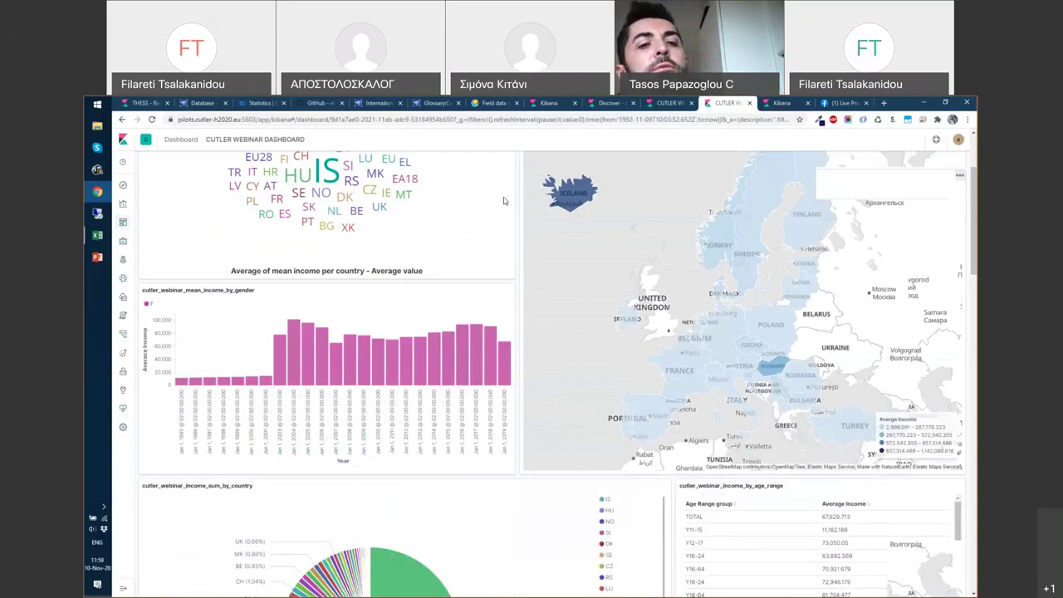
pyautogui.scroll(-15, 490, 315)
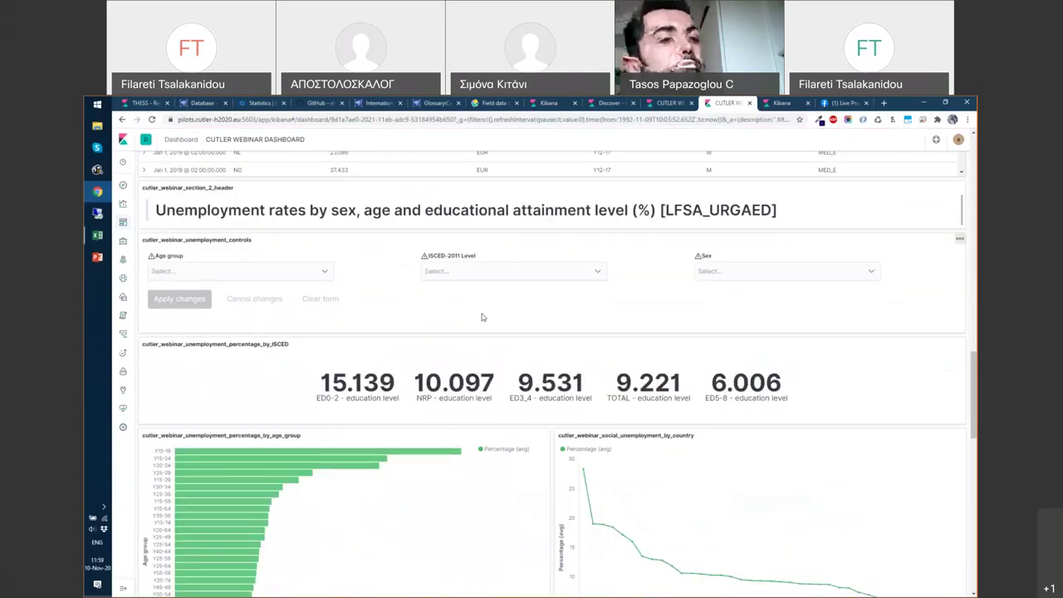
pyautogui.scroll(-1, 477, 315)
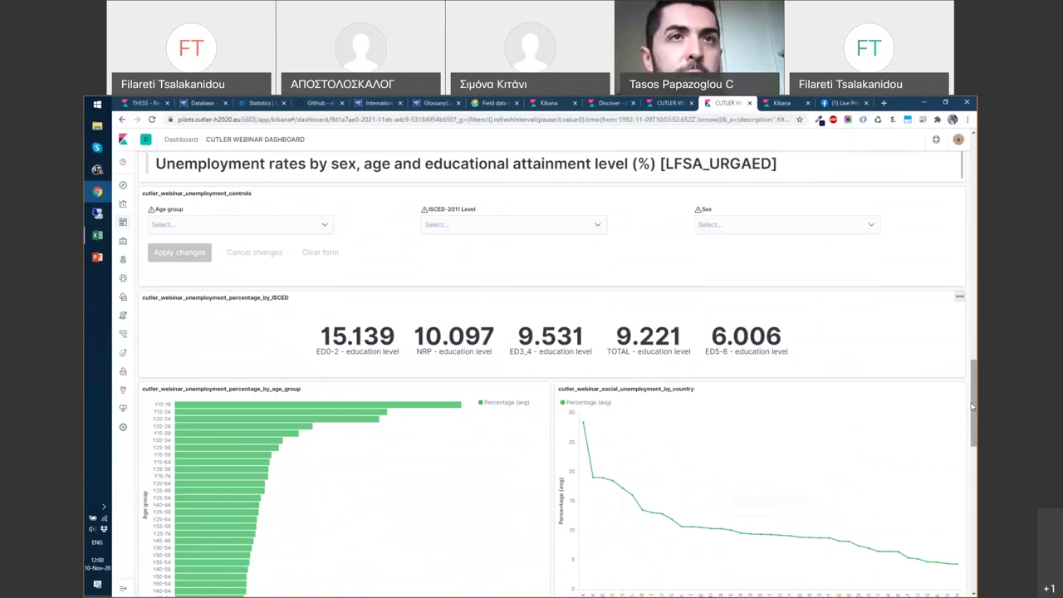
pyautogui.moveTo(972, 406); pyautogui.dragTo(631, 253)
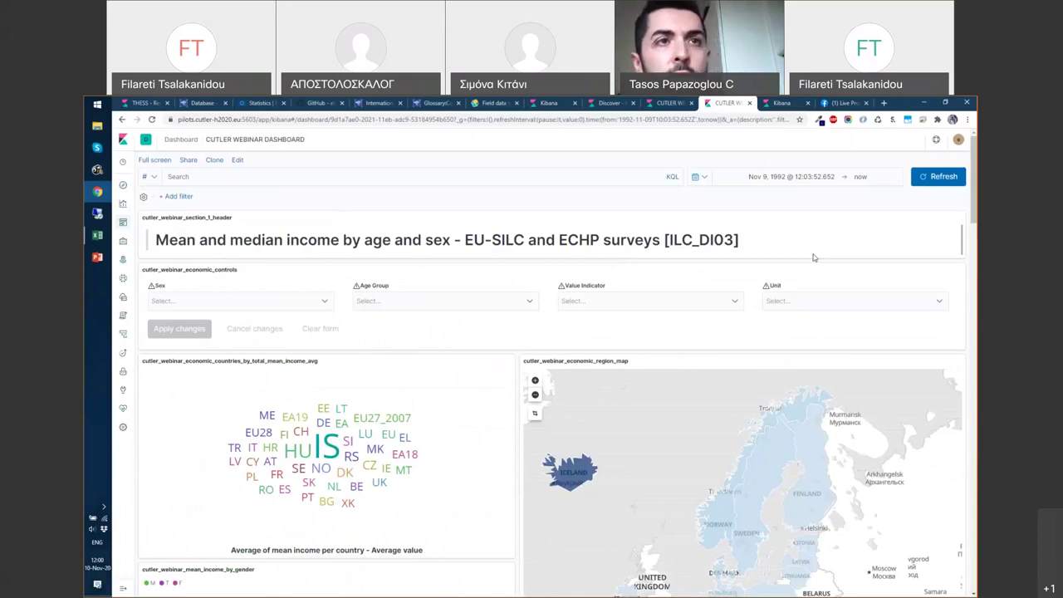
pyautogui.moveTo(973, 191); pyautogui.dragTo(973, 305)
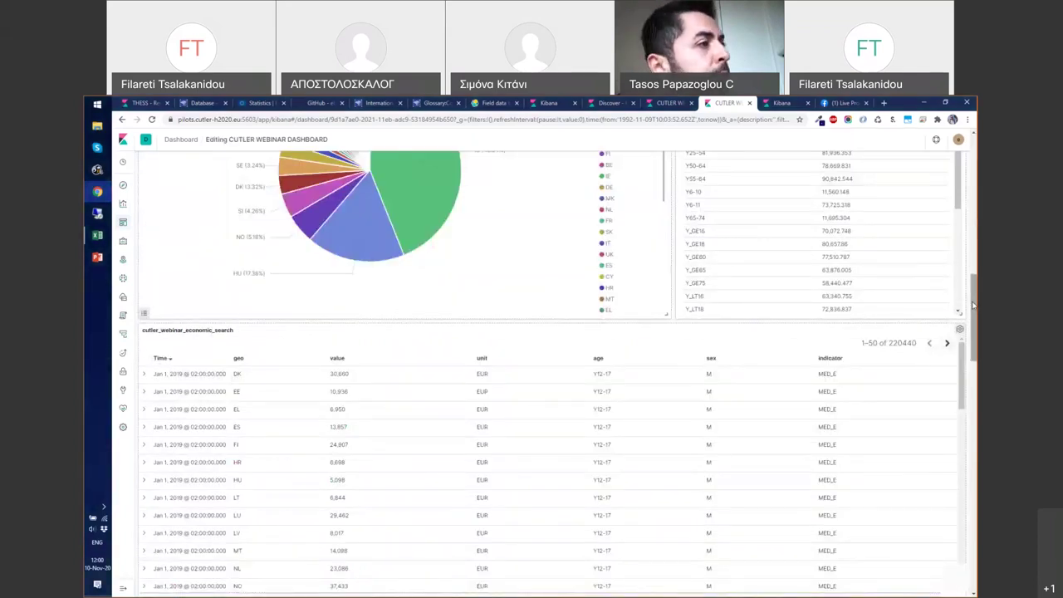
pyautogui.moveTo(974, 306); pyautogui.dragTo(973, 453)
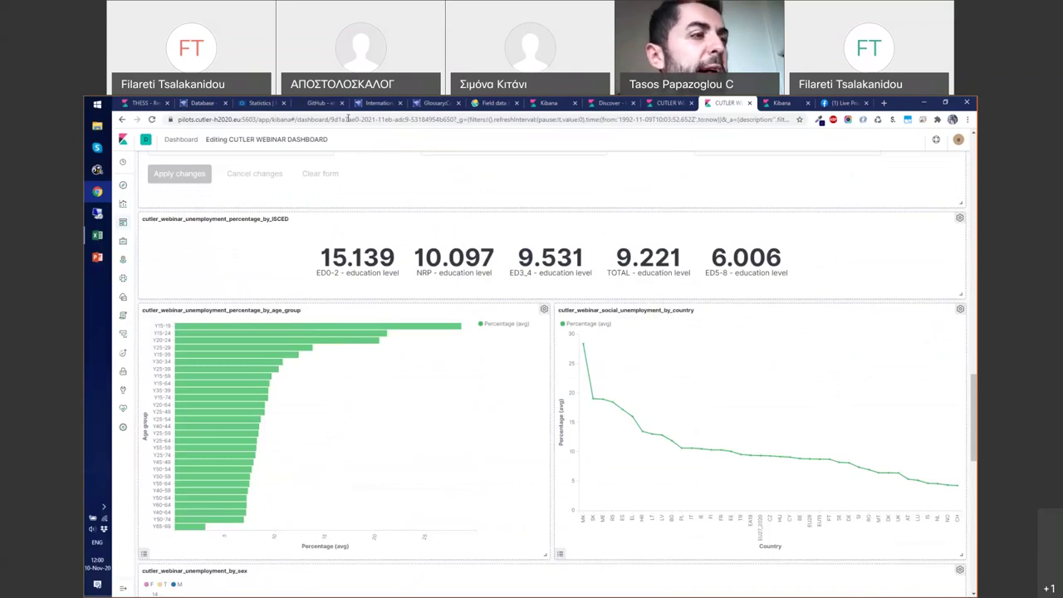
# Switch to the Eurostat ISCED page and read the section on ISCED 2011 levels of education.
pyautogui.click(378, 103)
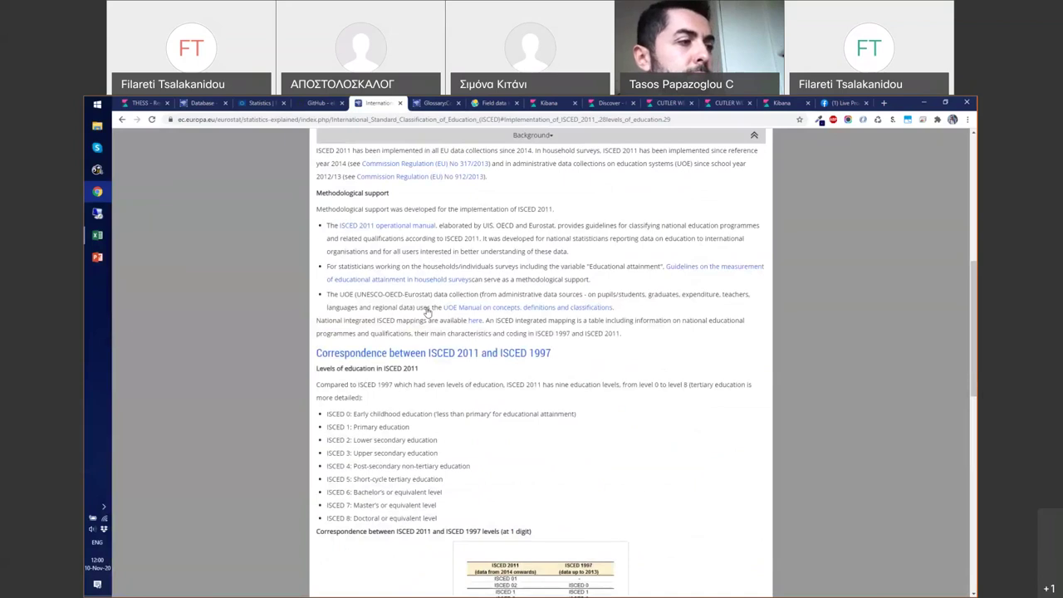
pyautogui.scroll(3, 428, 311)
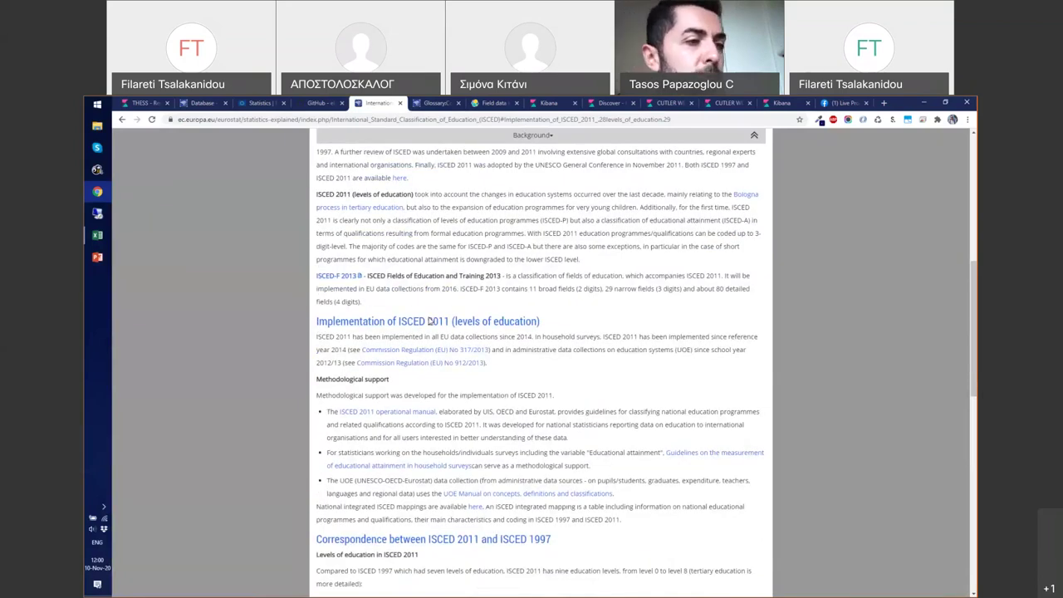
pyautogui.scroll(-4, 430, 322)
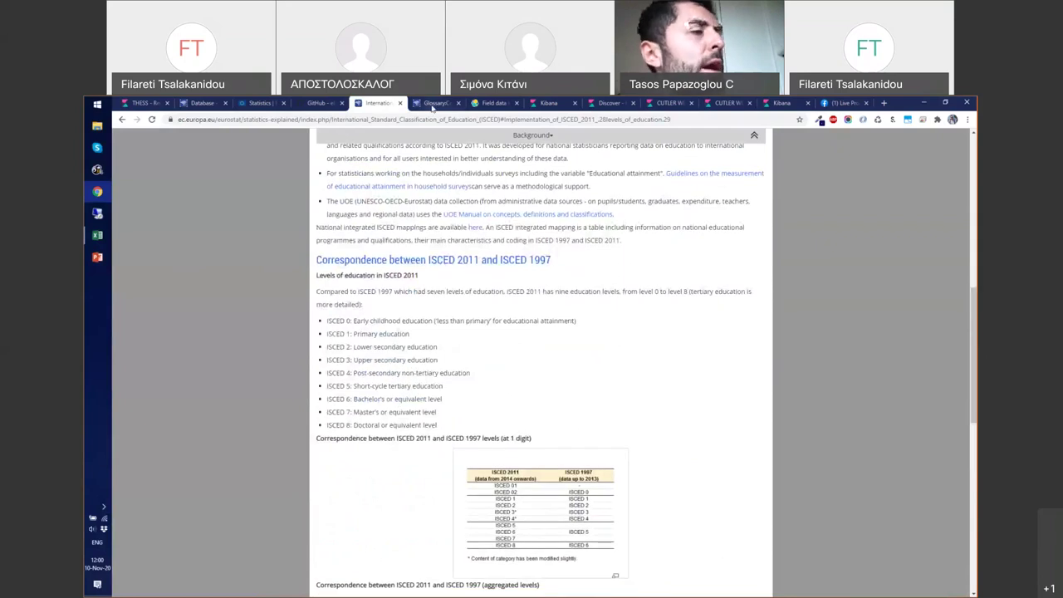
# Return to the webinar dashboard, view the ISCED-2011 Level options, and open the options of the unemployment percentage by ISCED panel.
pyautogui.click(735, 104)
pyautogui.scroll(1, 370, 299)
pyautogui.click(531, 239)
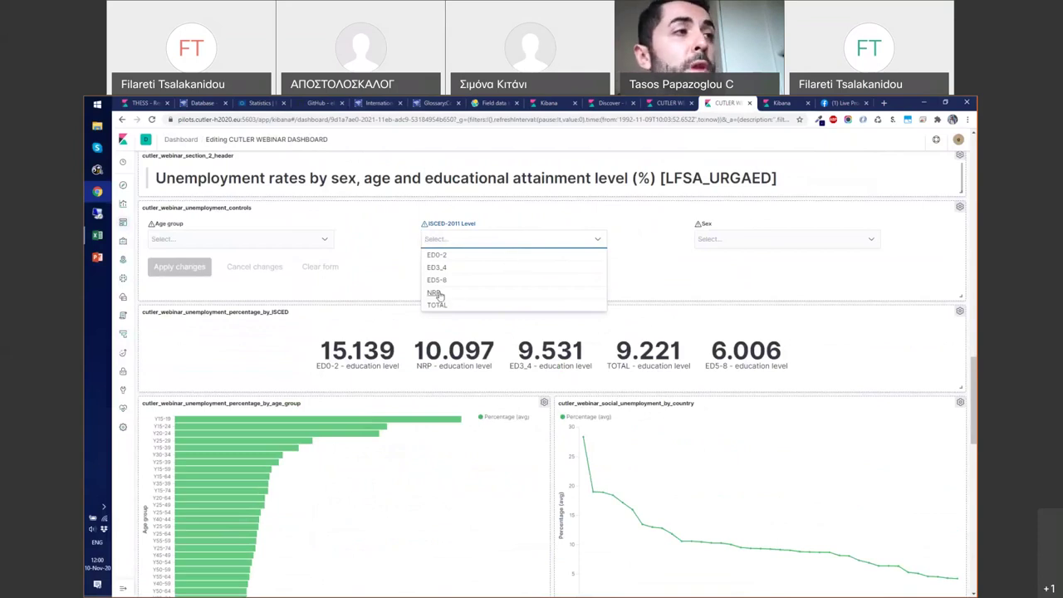
pyautogui.click(662, 281)
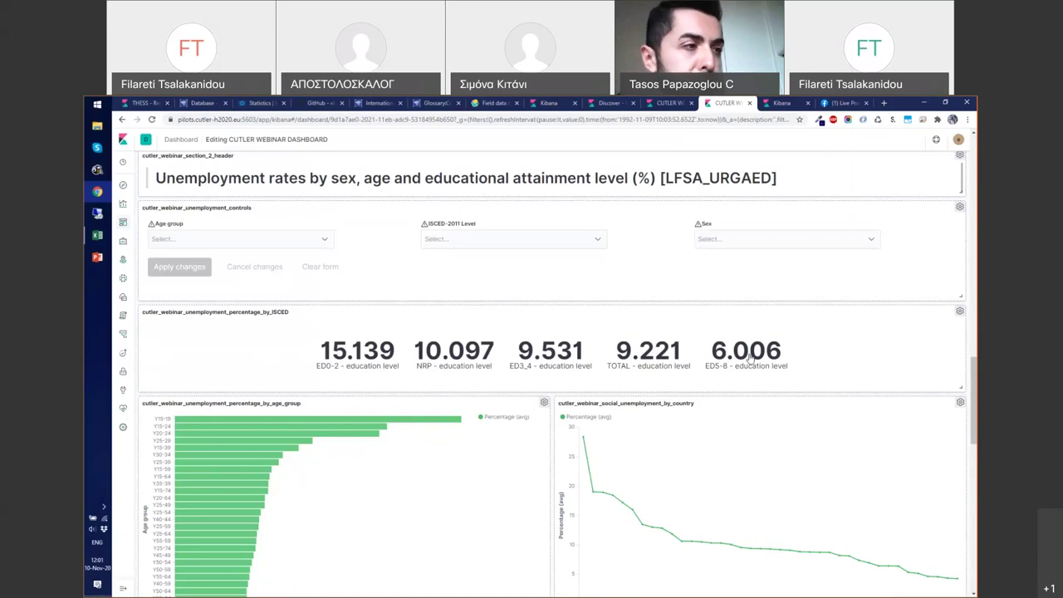
pyautogui.scroll(-1, 668, 329)
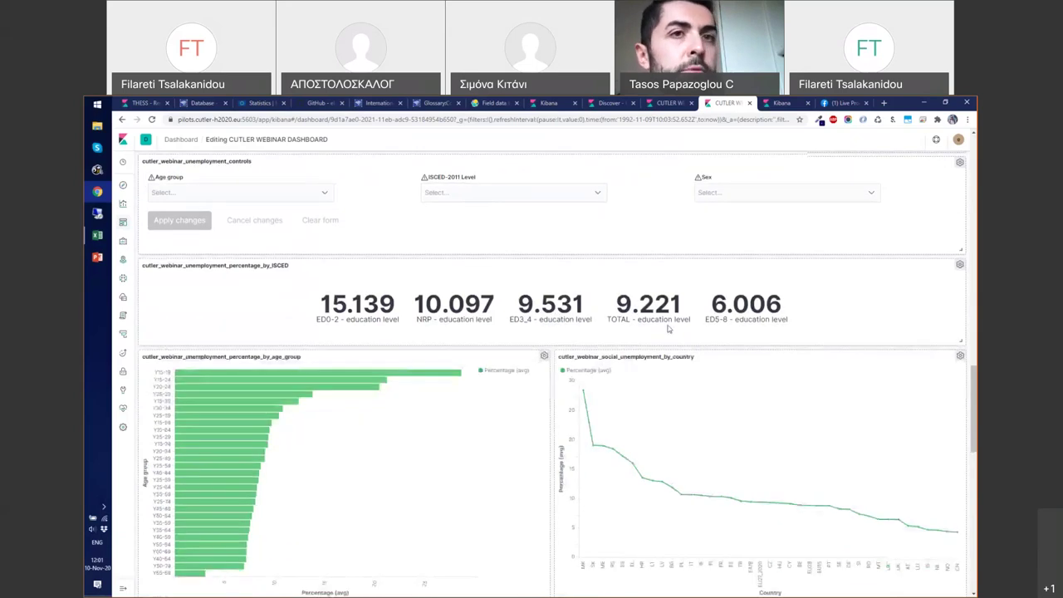
pyautogui.click(961, 266)
# Start a new Metric visualization from the Visualize page in the other browser tab.
pyautogui.click(789, 105)
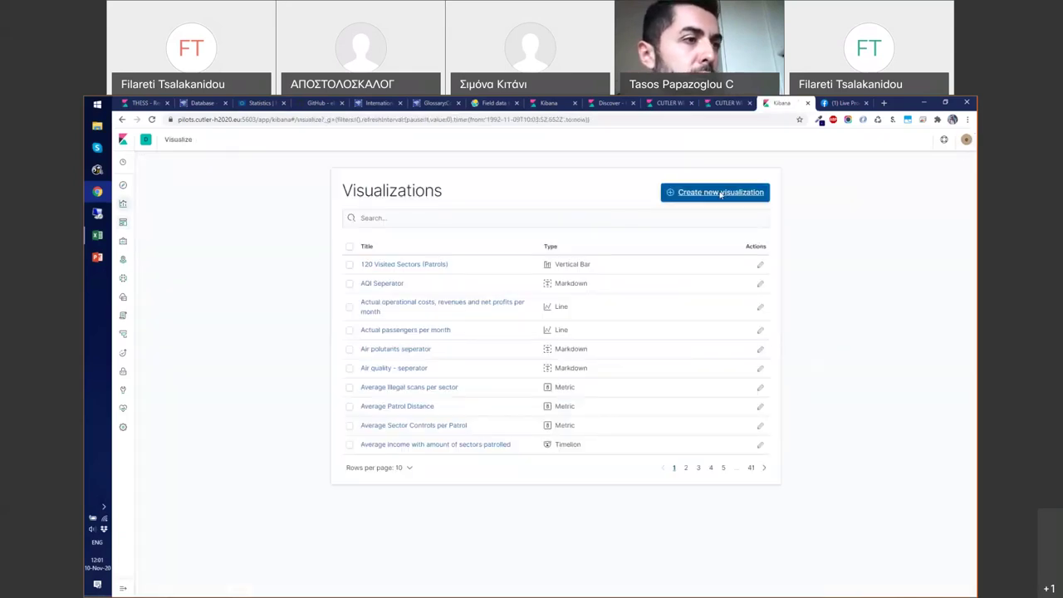
pyautogui.click(720, 194)
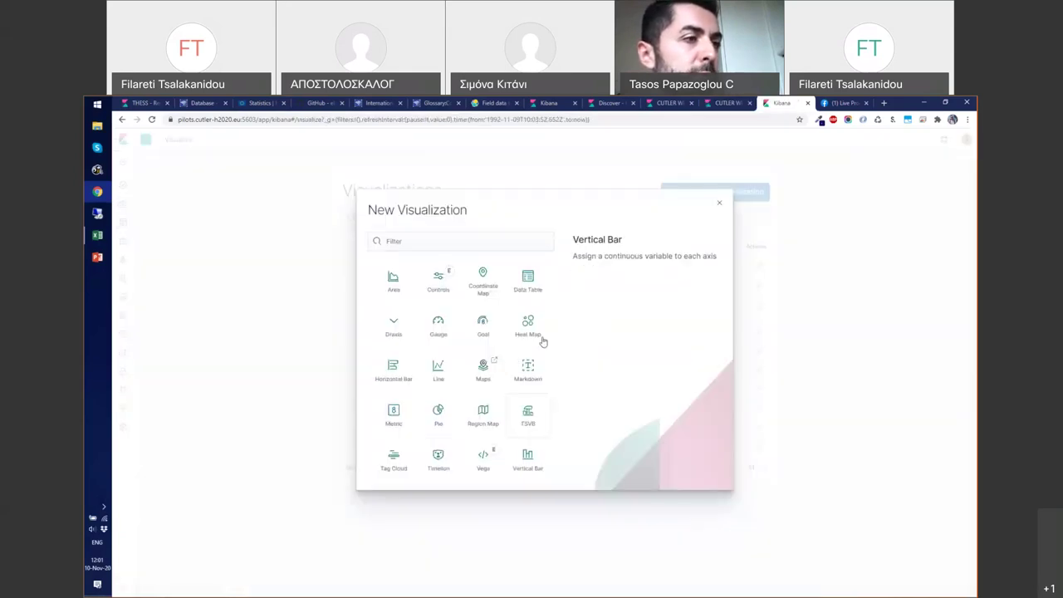
pyautogui.click(393, 414)
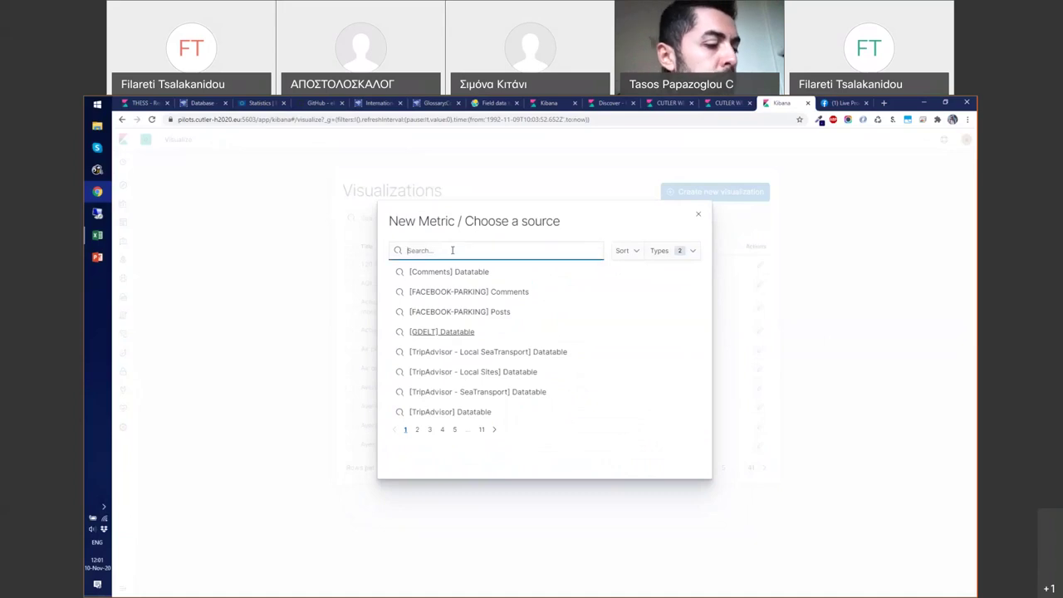
# Search the sources for cutler_webinar_ and choose cutler_webinar_social as the source of the Metric visualization.
pyautogui.write('CULT')
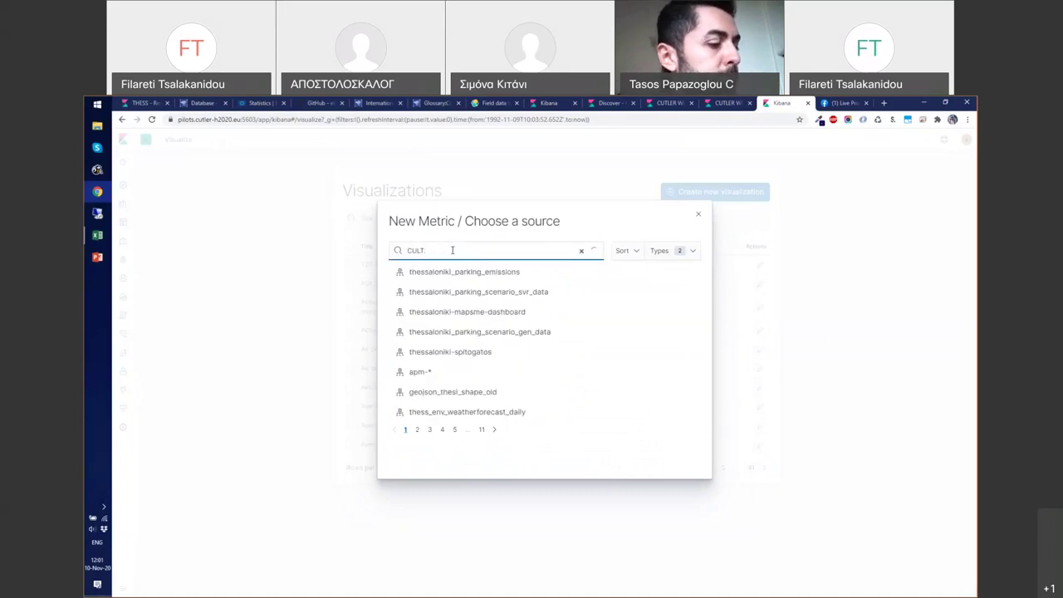
pyautogui.press('BackSpace')
pyautogui.press('BackSpace')
pyautogui.press('BackSpace')
pyautogui.write('cult')
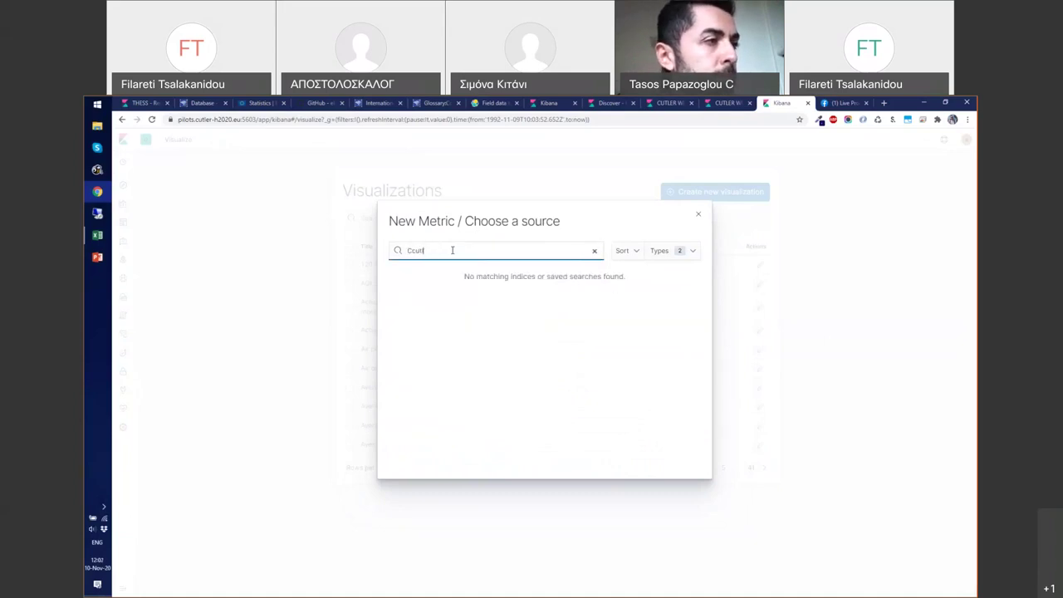
pyautogui.hotkey('ctrl', 'a')
pyautogui.write('cutler_we')
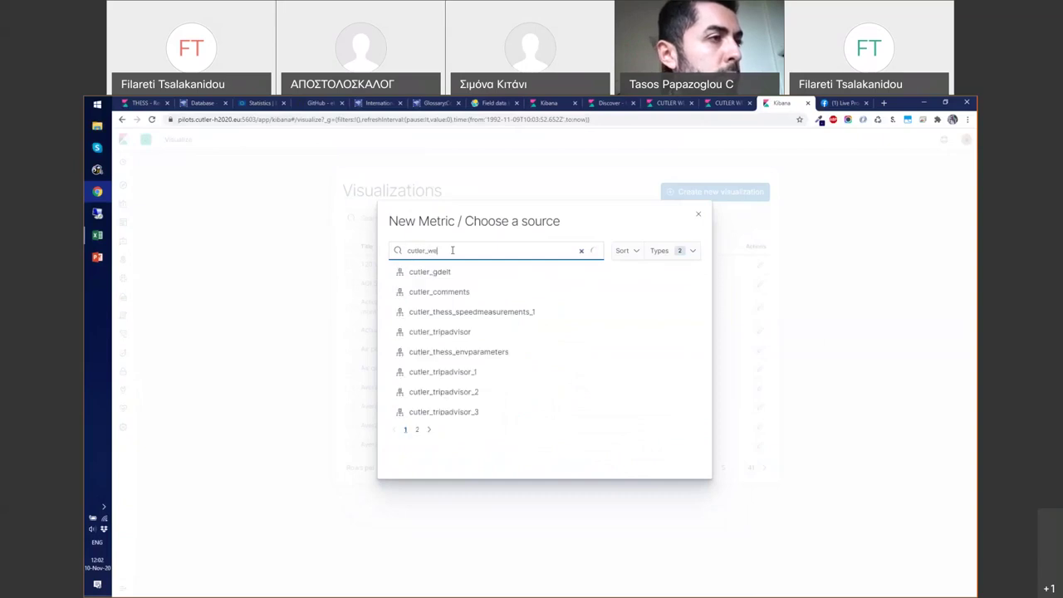
pyautogui.write('binar_')
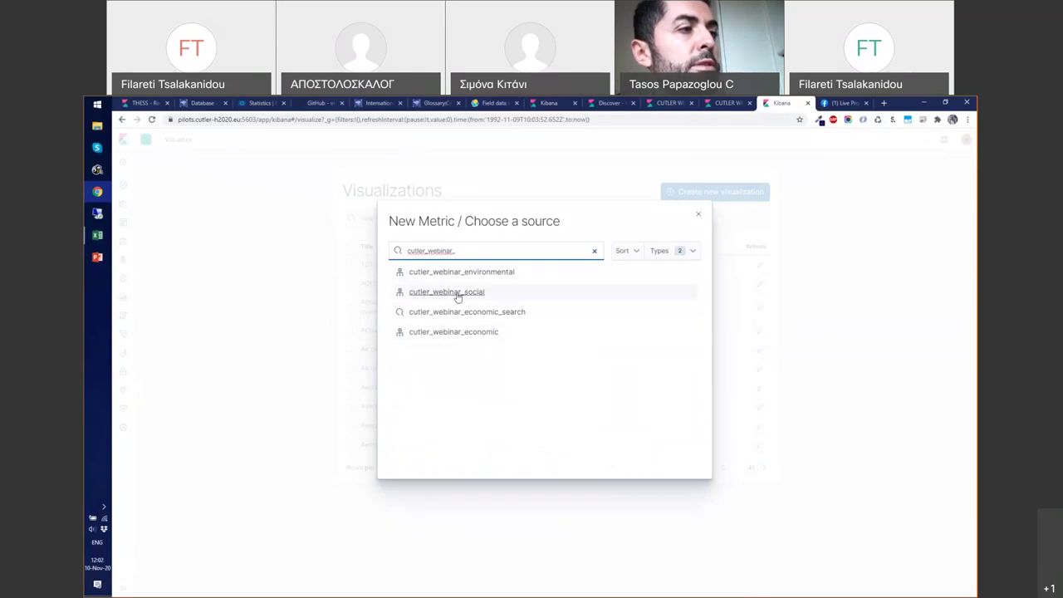
pyautogui.click(458, 296)
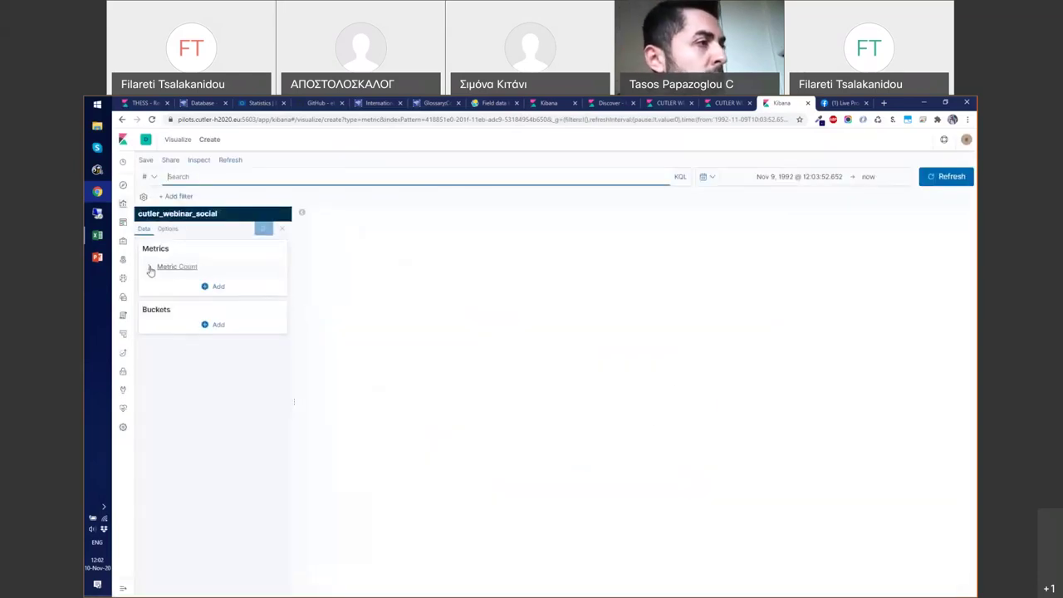
# Set the metric's aggregation to Average on the value field.
pyautogui.click(150, 268)
pyautogui.click(148, 268)
pyautogui.click(149, 268)
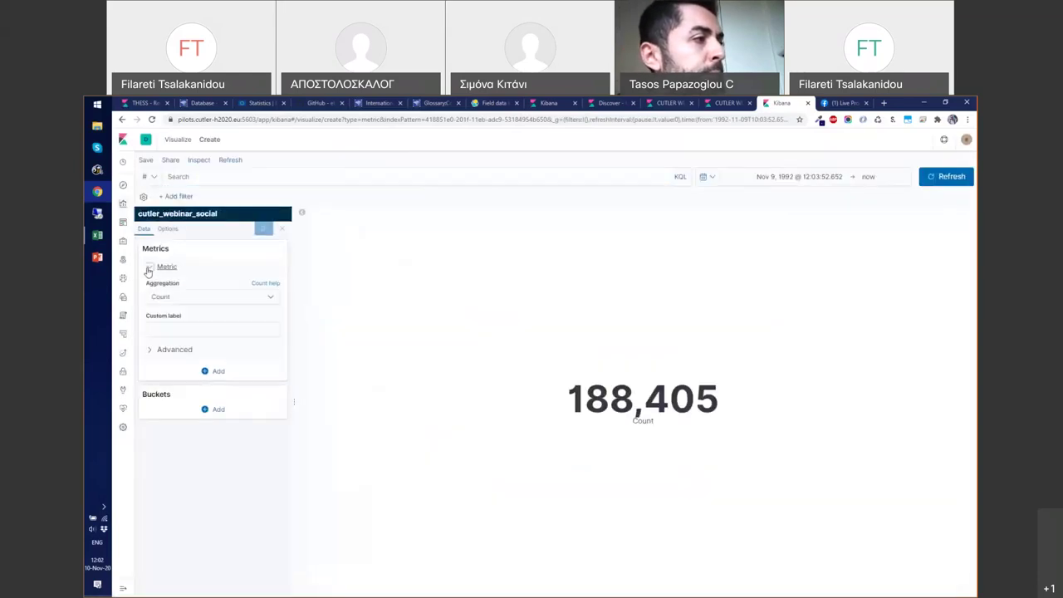
pyautogui.click(148, 269)
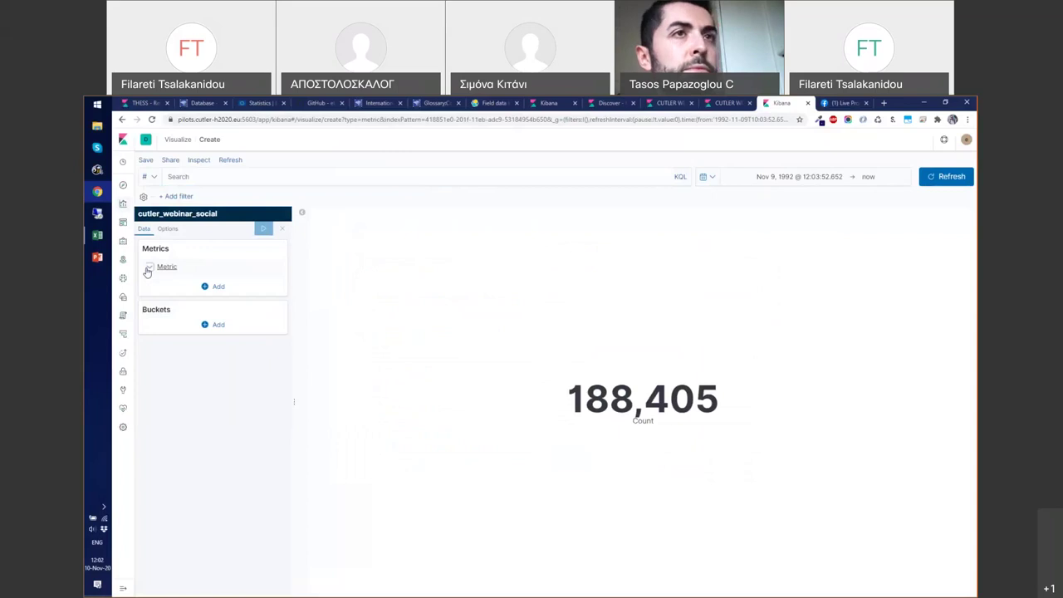
pyautogui.click(149, 268)
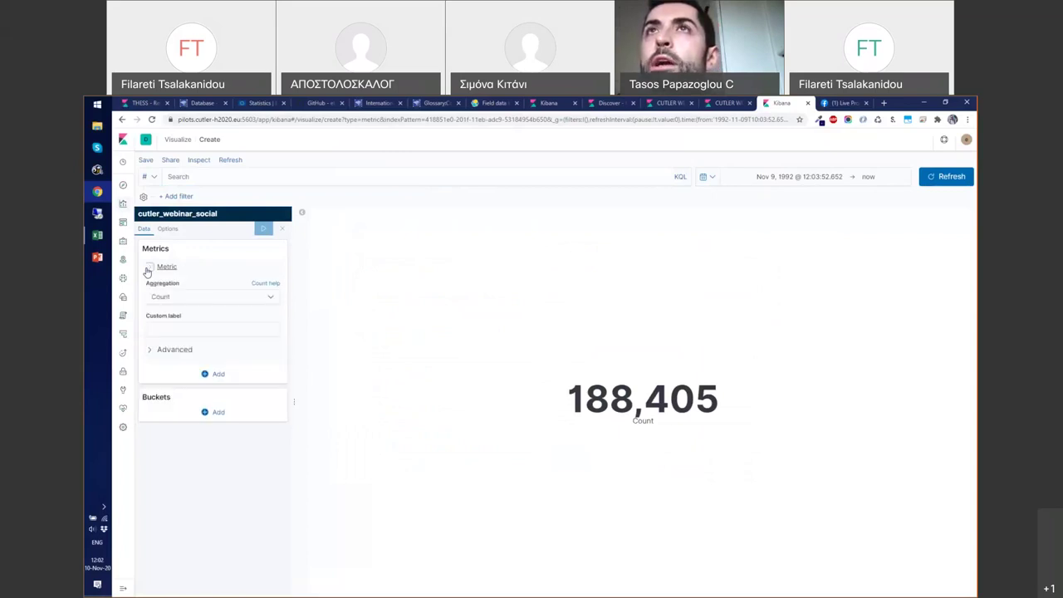
pyautogui.click(220, 300)
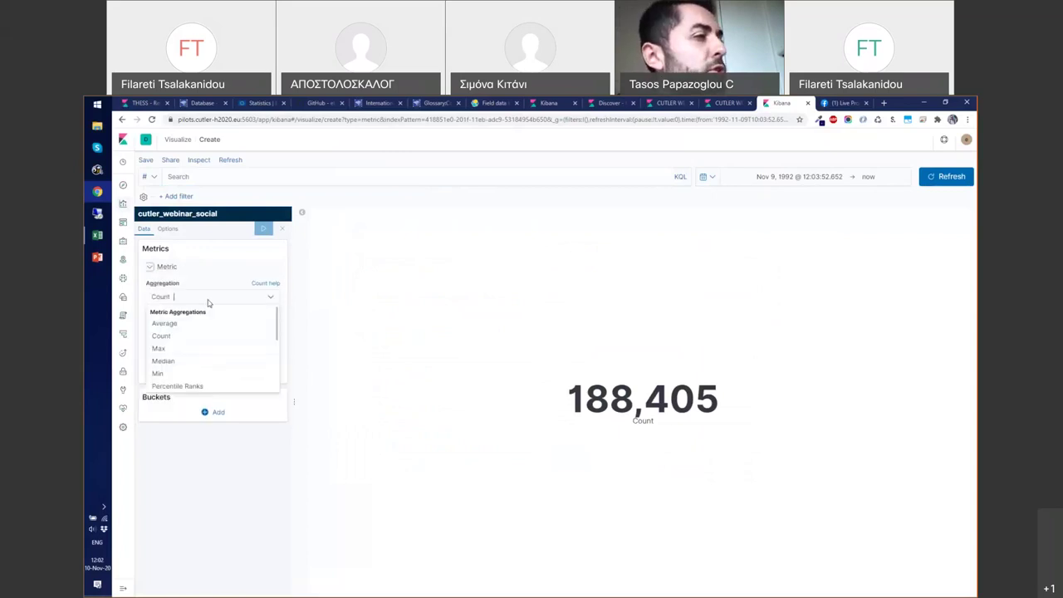
pyautogui.click(183, 325)
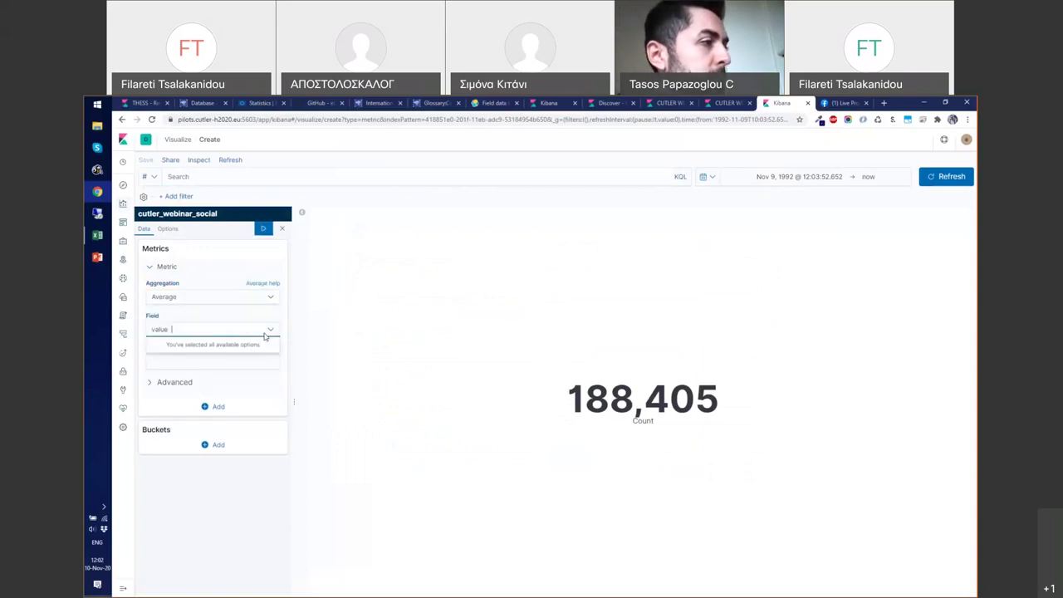
# Add a split group bucket that uses the Terms aggregation.
pyautogui.click(211, 446)
pyautogui.click(216, 488)
pyautogui.click(246, 486)
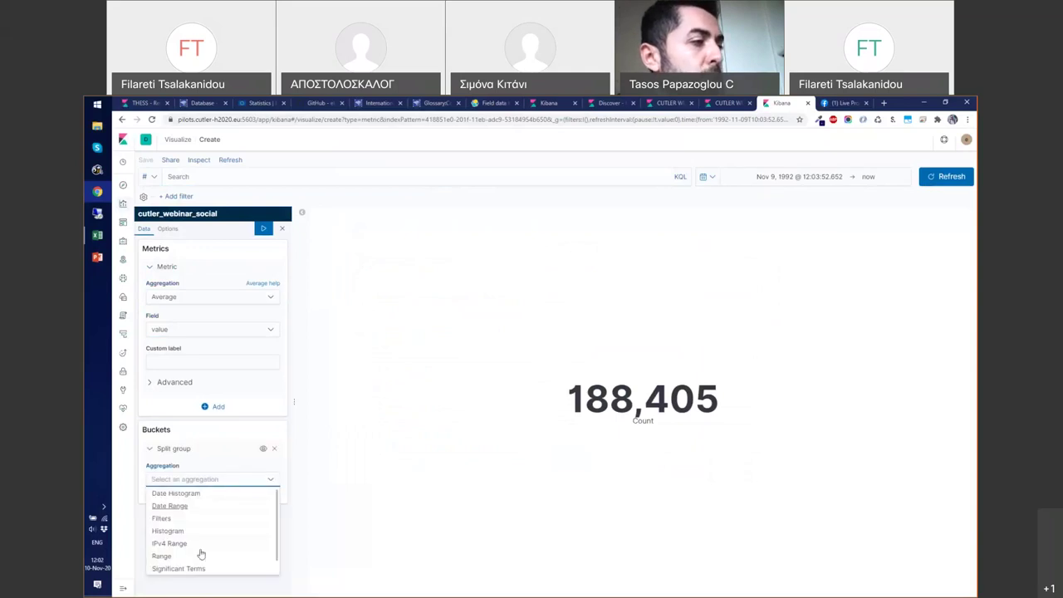
pyautogui.scroll(-1, 200, 553)
pyautogui.click(166, 568)
pyautogui.scroll(-1, 218, 451)
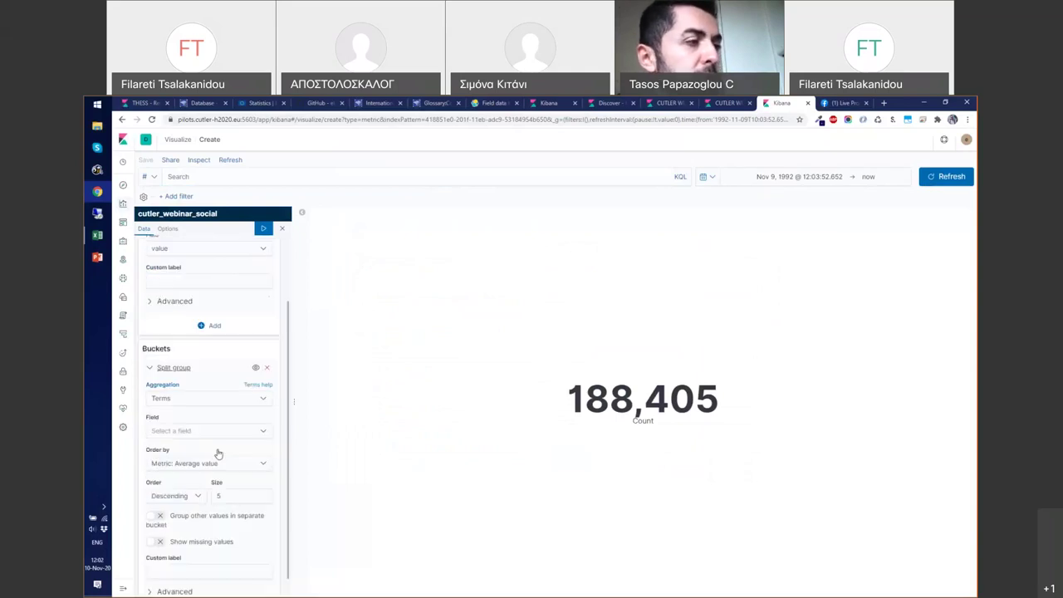
# Split the group by isced11.keyword with a size of 10, and apply the changes.
pyautogui.click(241, 410)
pyautogui.scroll(-2, 221, 457)
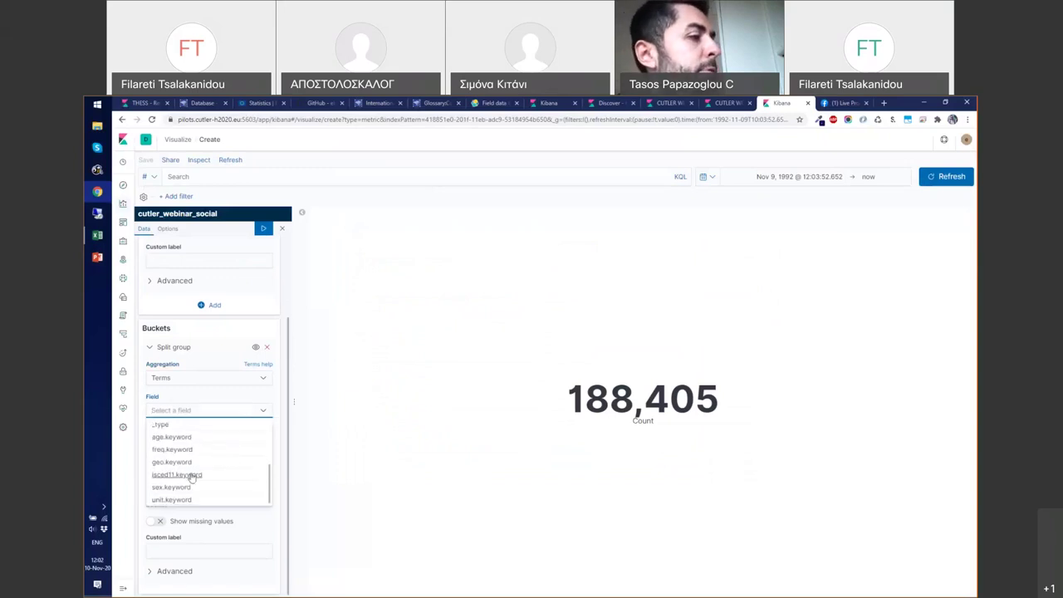
pyautogui.click(200, 476)
pyautogui.doubleClick(212, 479)
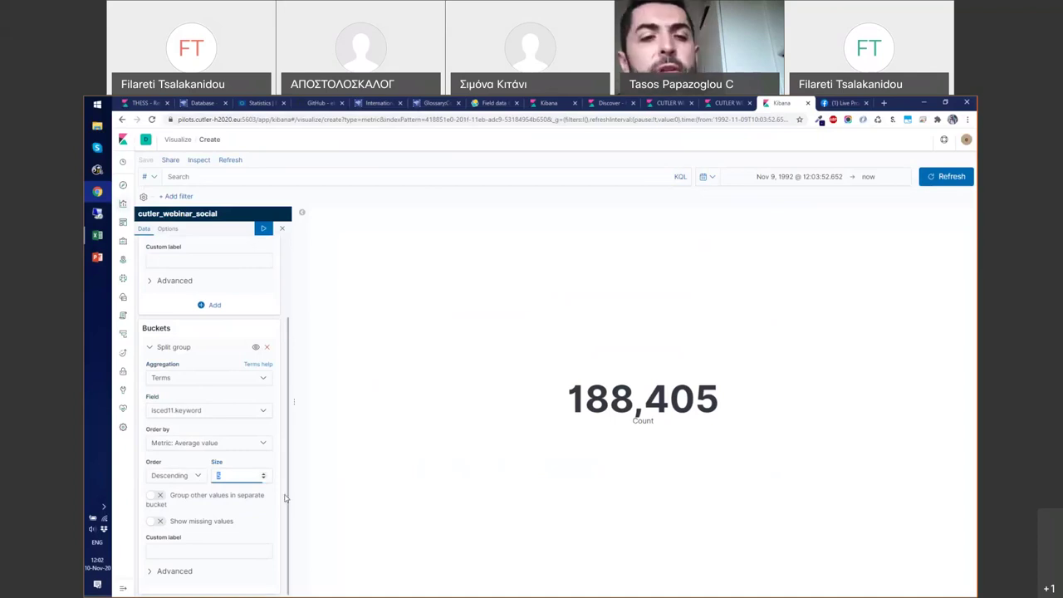
pyautogui.write('10')
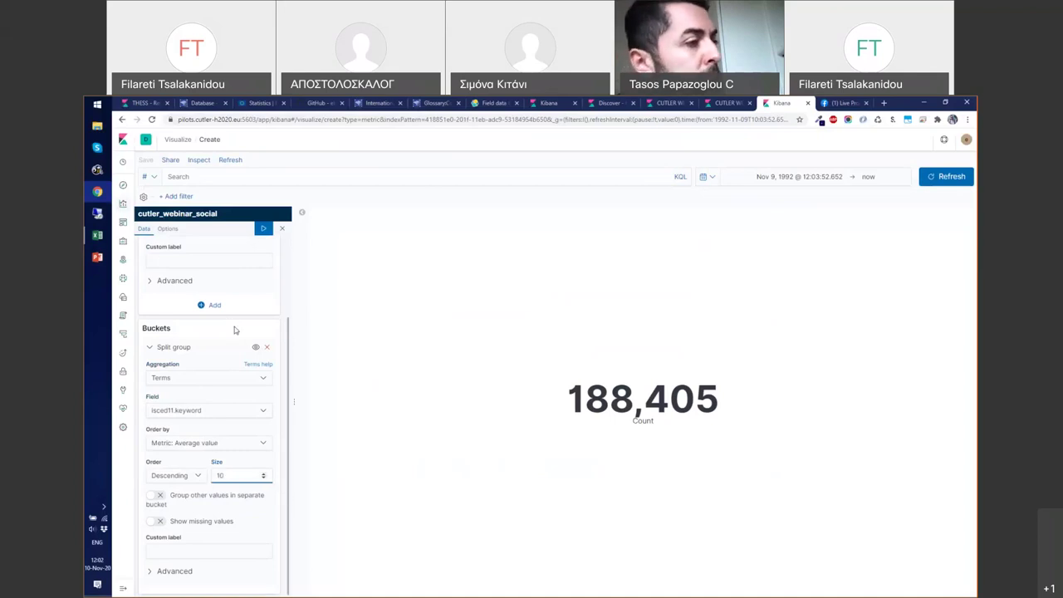
pyautogui.click(262, 231)
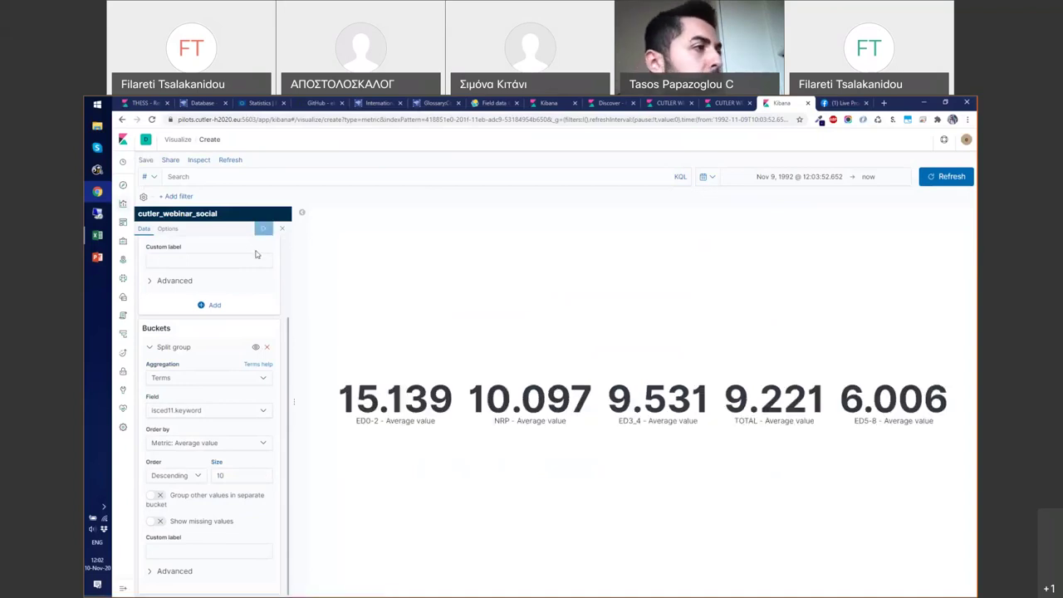
# Try percentage mode on the Metric visualization, and switch it back off.
pyautogui.click(167, 228)
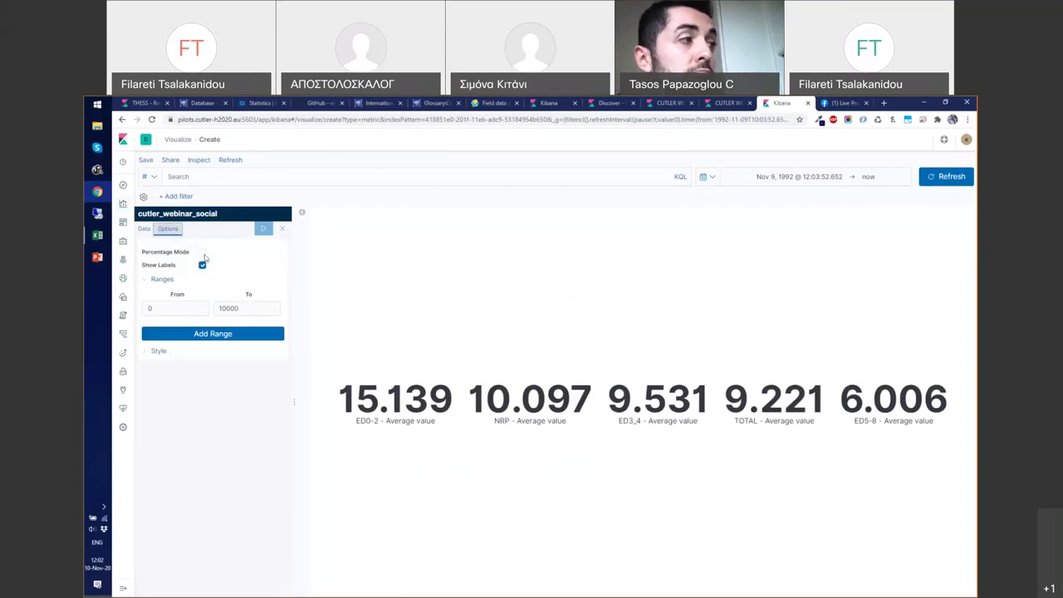
pyautogui.click(203, 251)
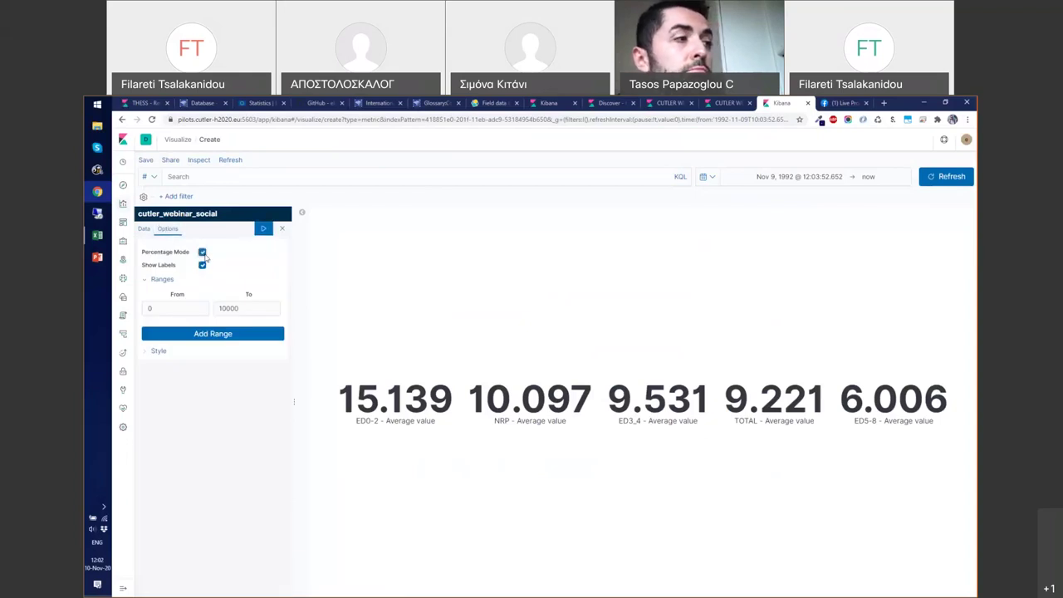
pyautogui.click(262, 230)
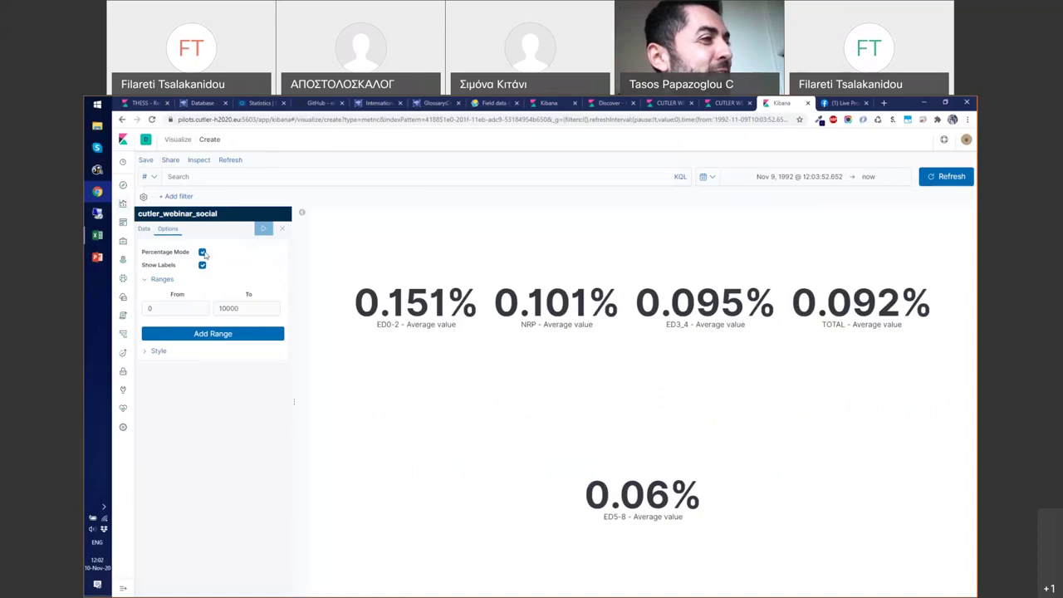
pyautogui.click(203, 253)
pyautogui.click(264, 228)
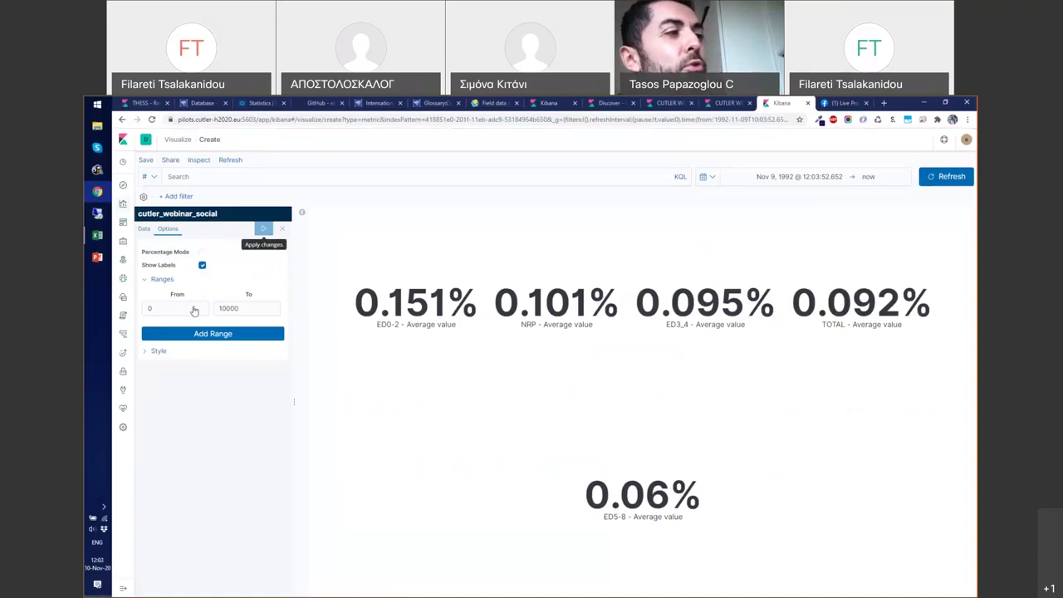
# Set the metric's font size to 30 pt, apply it, and return to the data settings.
pyautogui.click(157, 351)
pyautogui.click(219, 372)
pyautogui.click(263, 229)
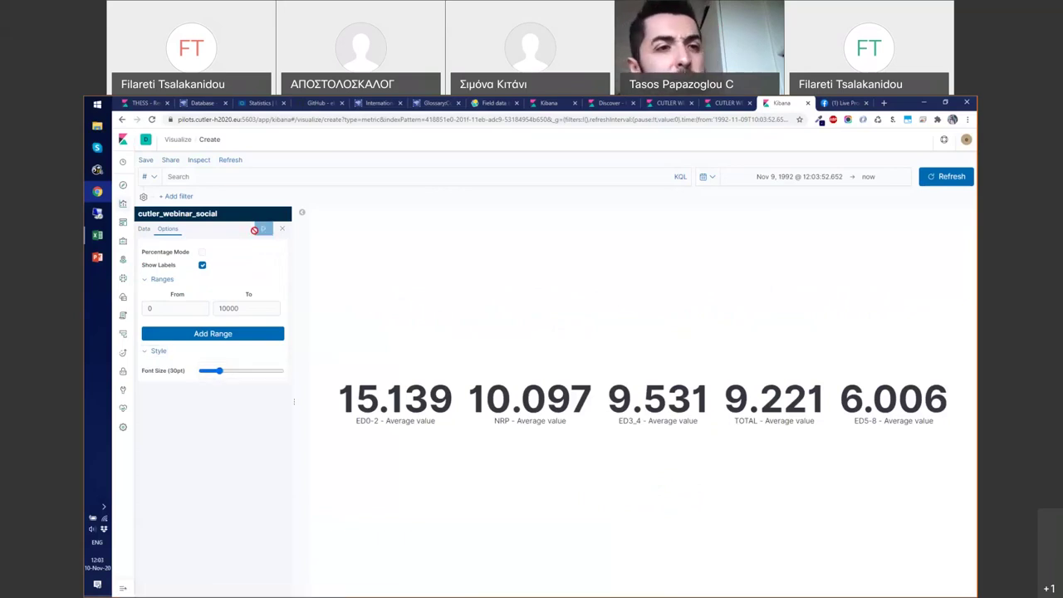
pyautogui.click(144, 228)
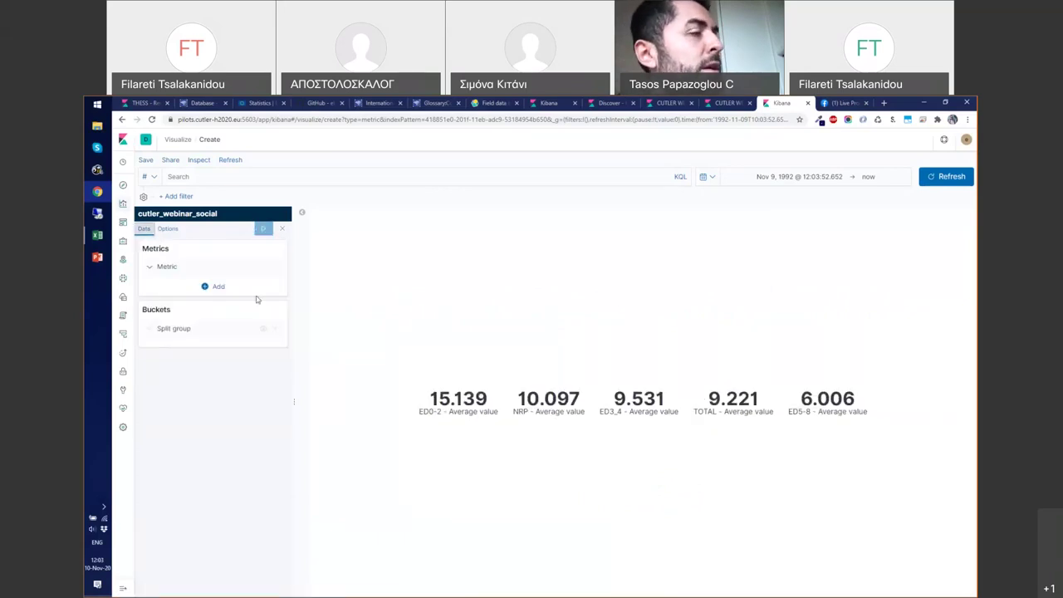
# Examine the webinar dashboard's unemployment charts by age group, country and sex, including individual country values.
pyautogui.click(724, 103)
pyautogui.click(616, 281)
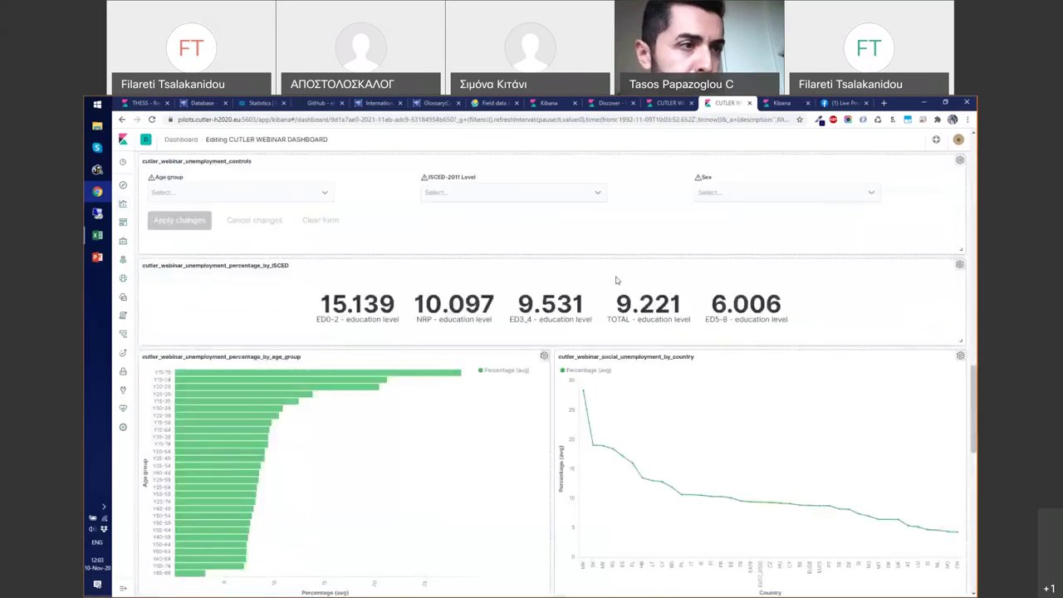
pyautogui.scroll(-2, 617, 280)
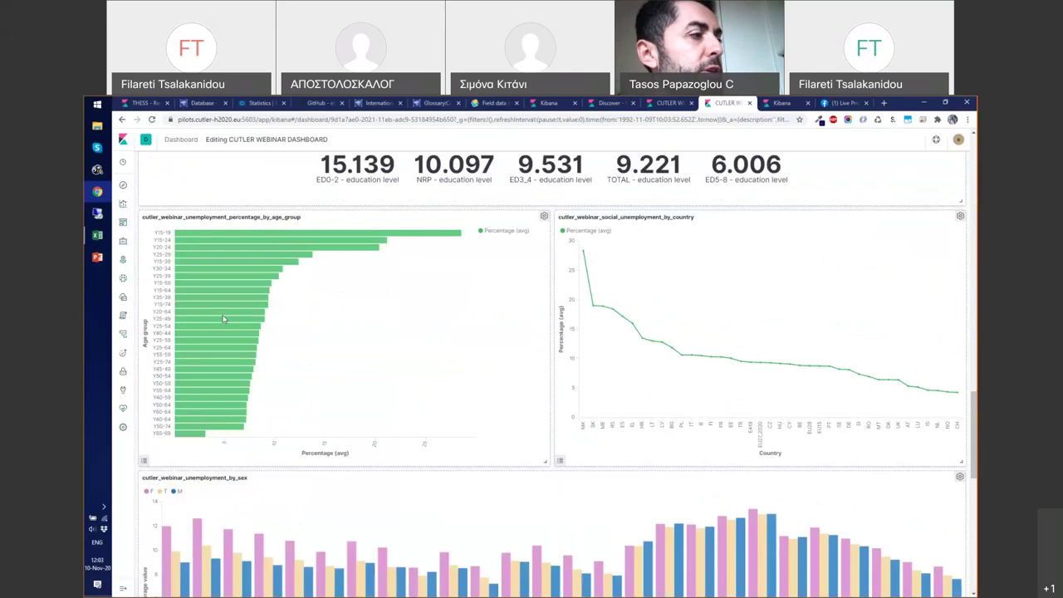
pyautogui.moveTo(294, 238)
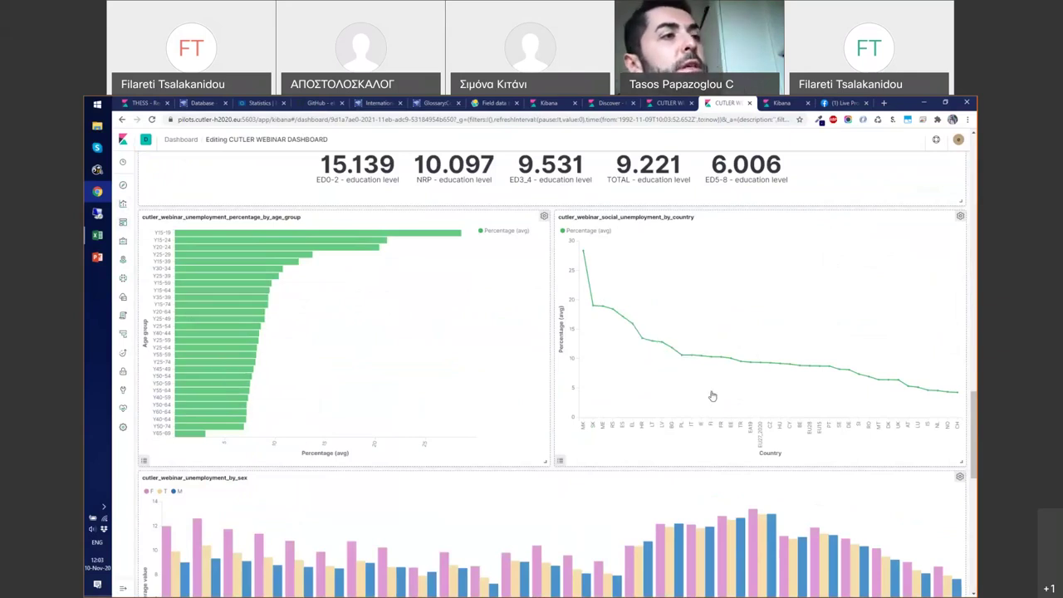
pyautogui.moveTo(583, 251)
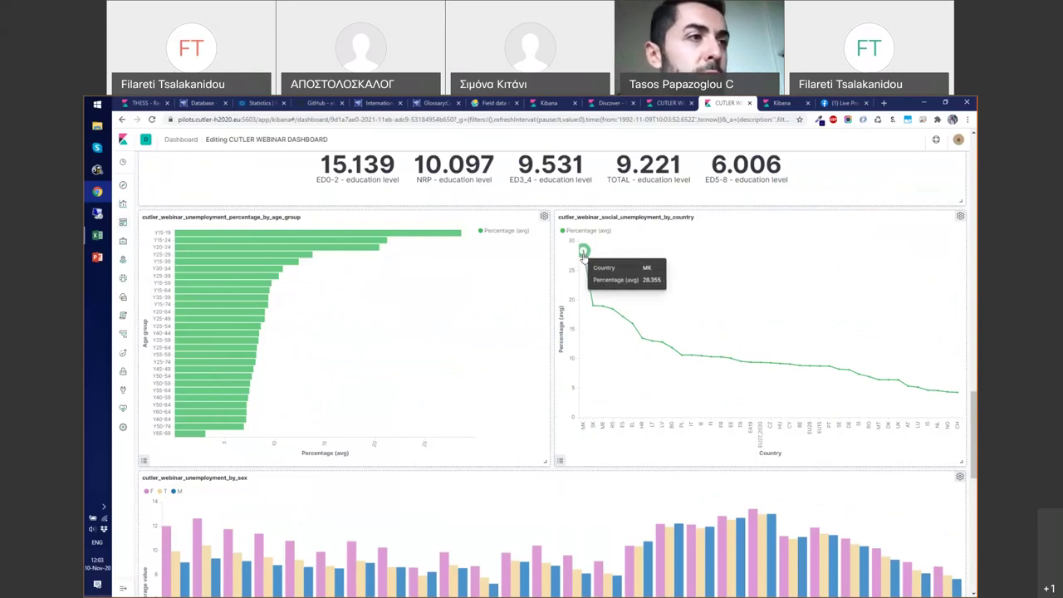
pyautogui.moveTo(955, 394)
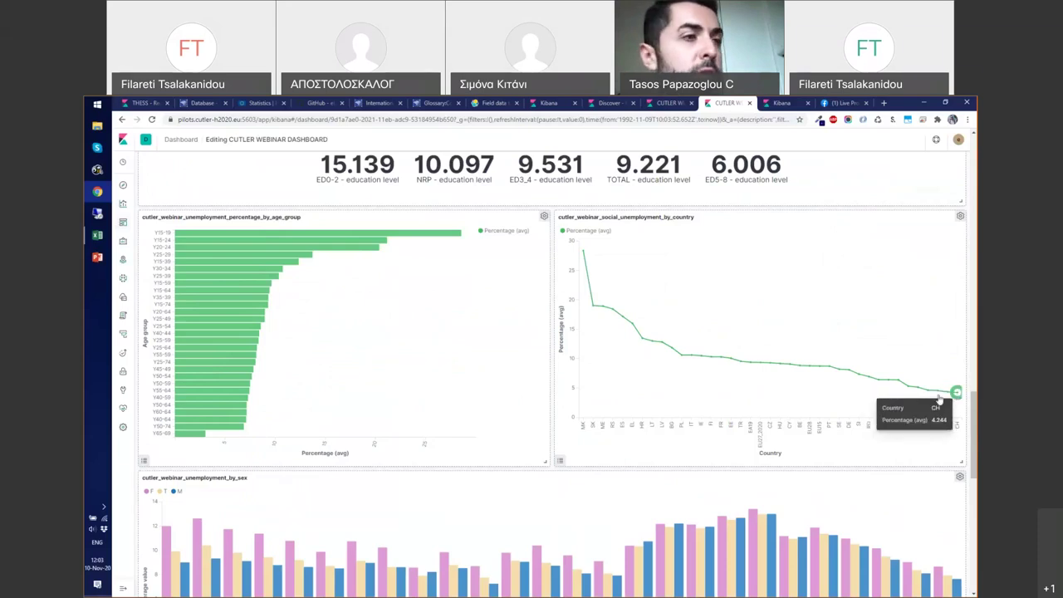
pyautogui.moveTo(759, 449); pyautogui.dragTo(764, 432)
pyautogui.click(760, 442)
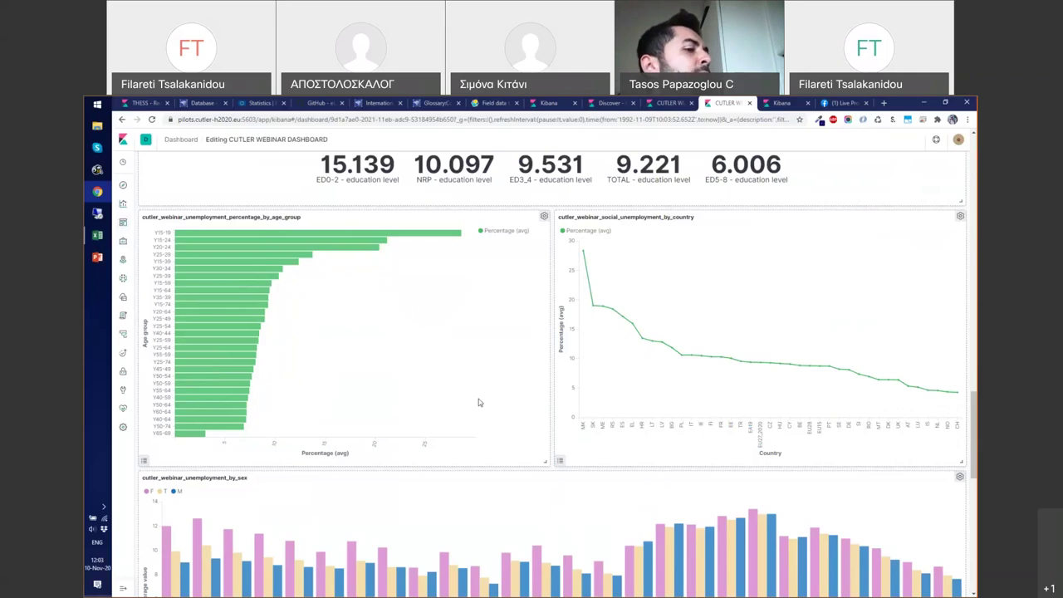
pyautogui.scroll(-2, 513, 374)
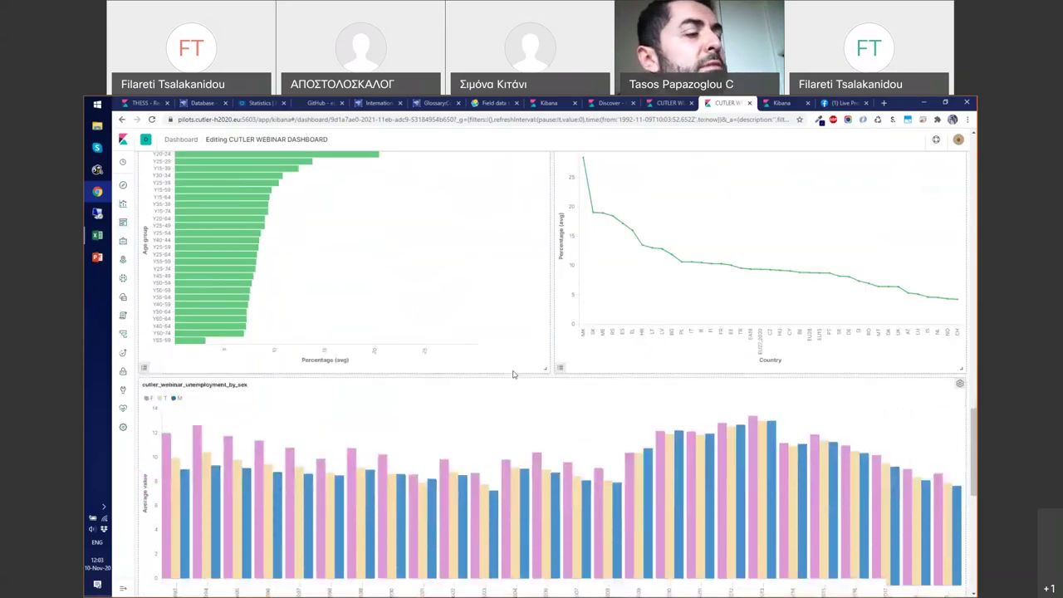
pyautogui.scroll(-3, 506, 370)
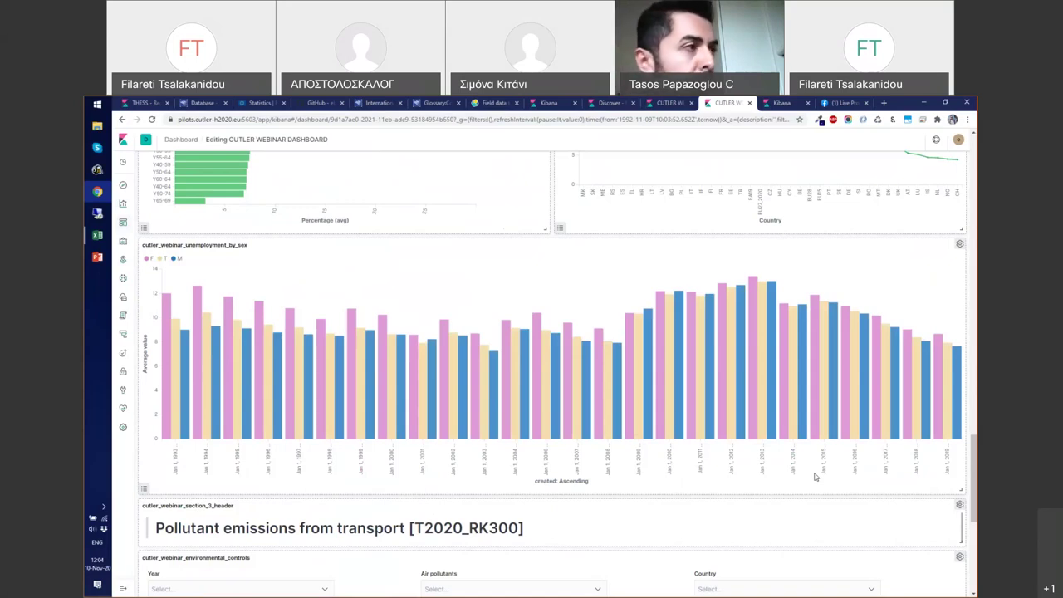
pyautogui.moveTo(673, 333)
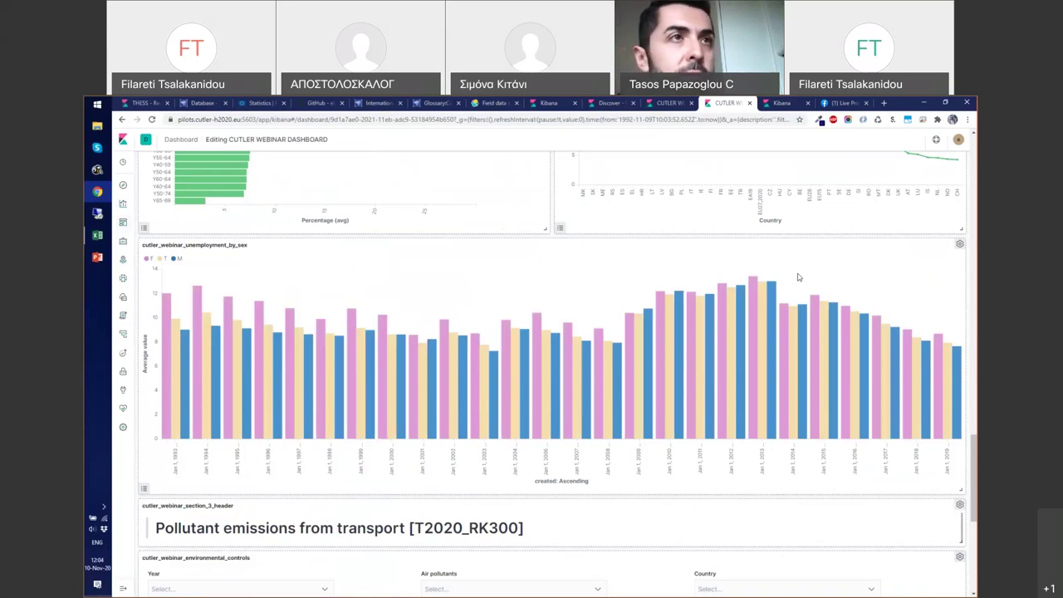
# Create a new Vertical Bar visualization using cutler_webinar_social as its source.
pyautogui.click(785, 102)
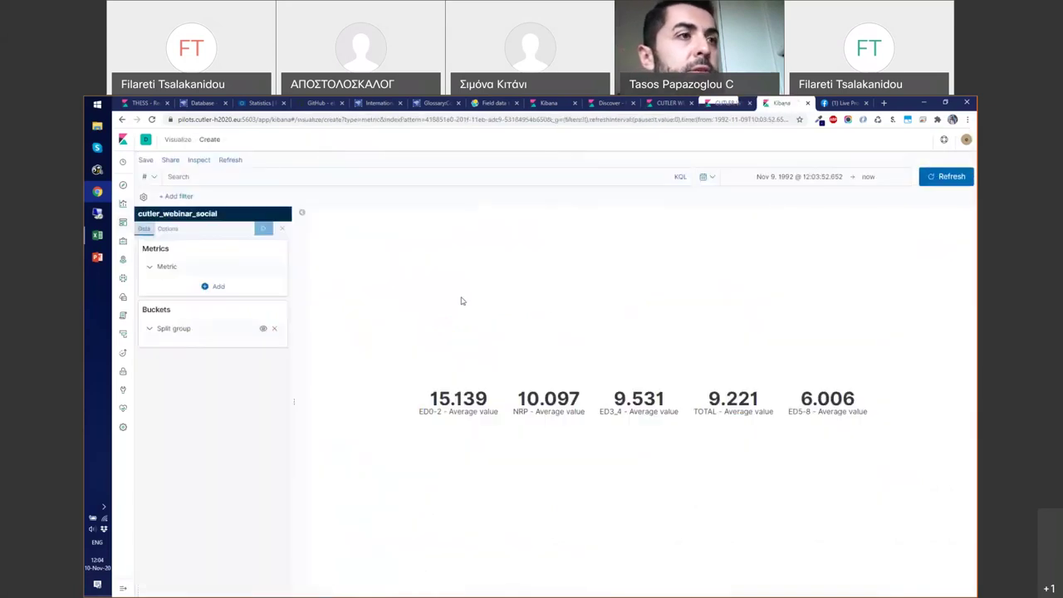
pyautogui.click(122, 204)
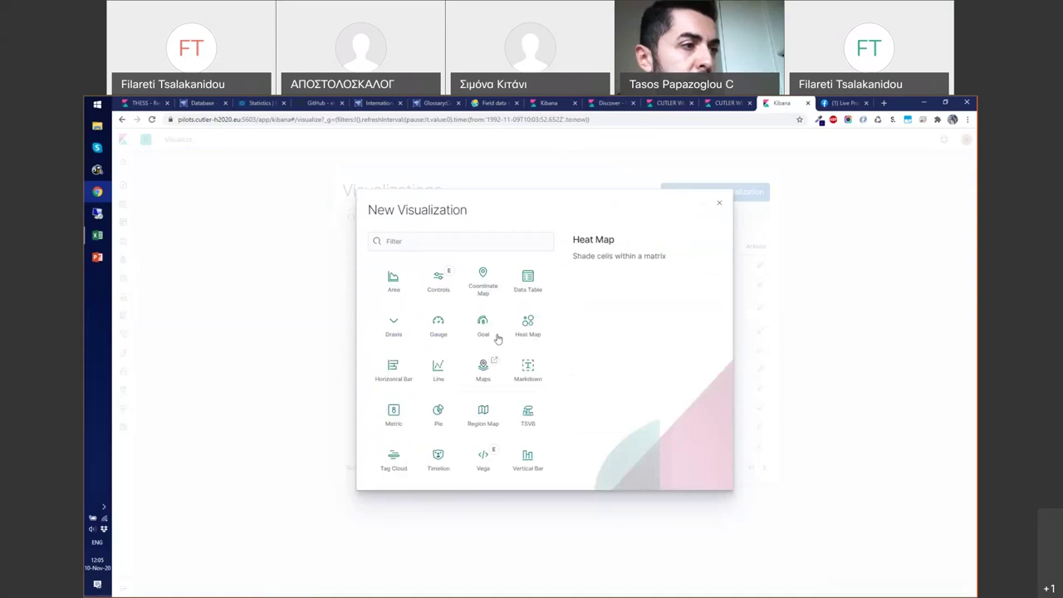
pyautogui.click(528, 459)
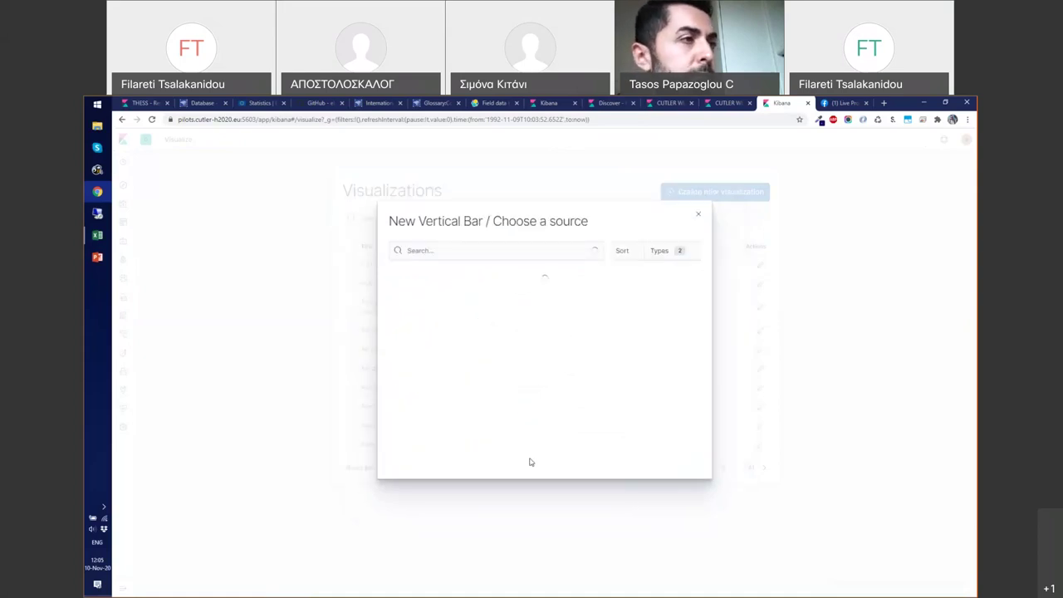
pyautogui.write('cu')
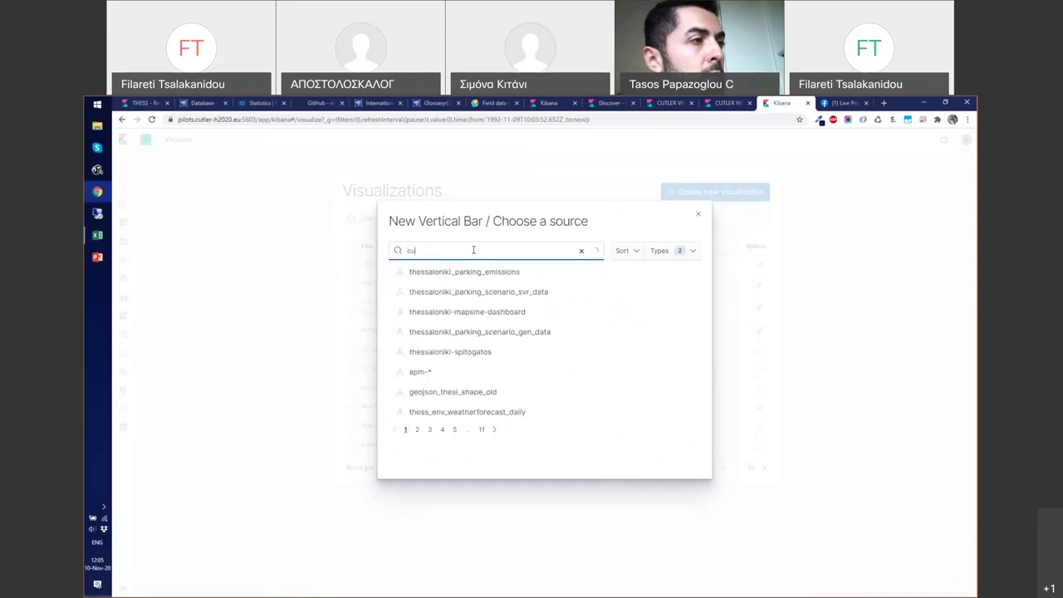
pyautogui.write('tler_webinar_soci')
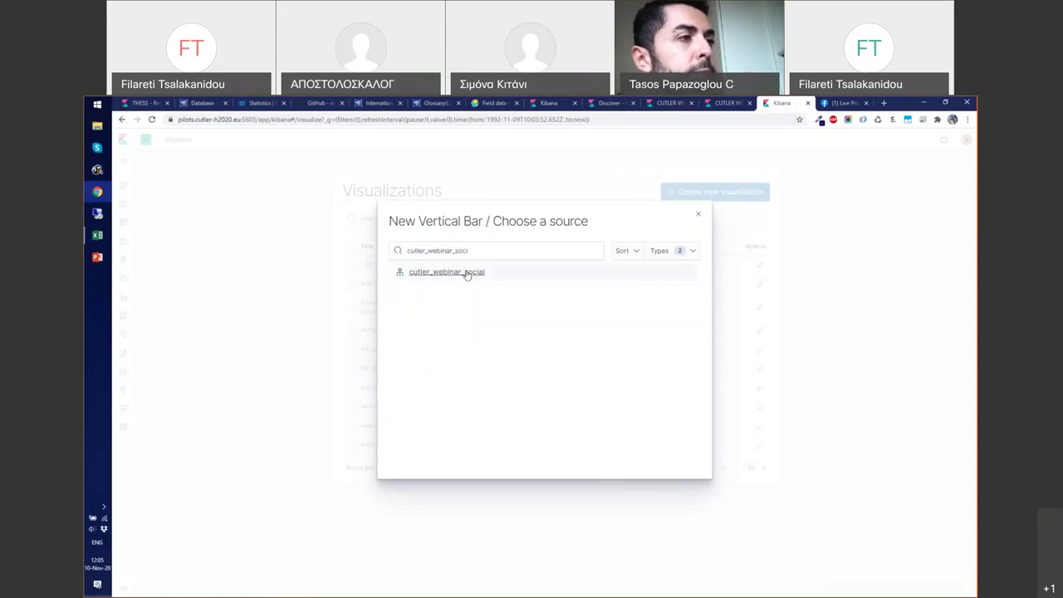
pyautogui.click(467, 275)
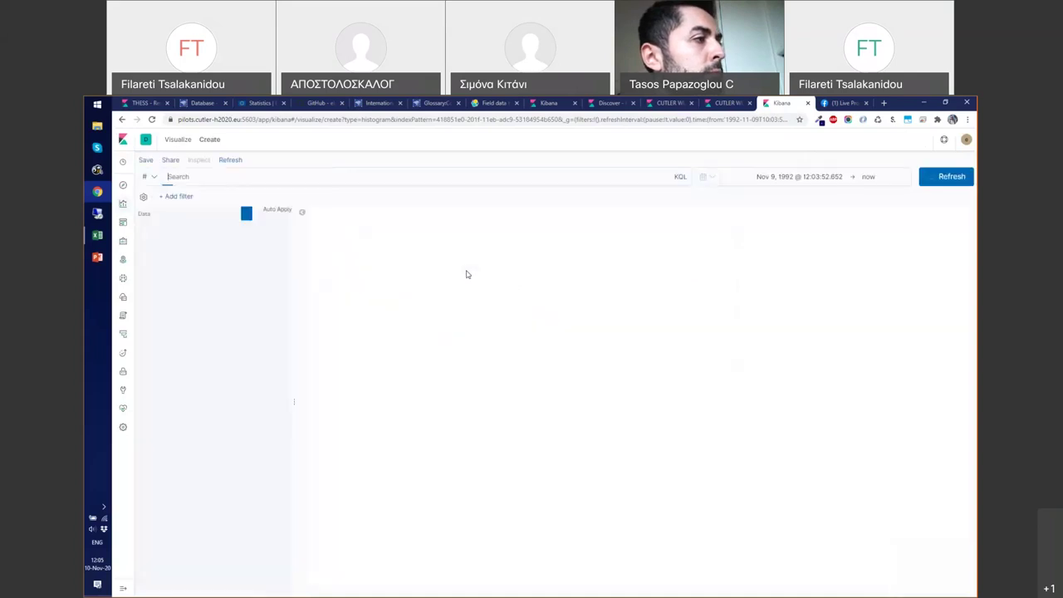
# Plot the average of value on the Y-axis against an X-axis Terms bucket on the created field, and apply the changes.
pyautogui.click(193, 298)
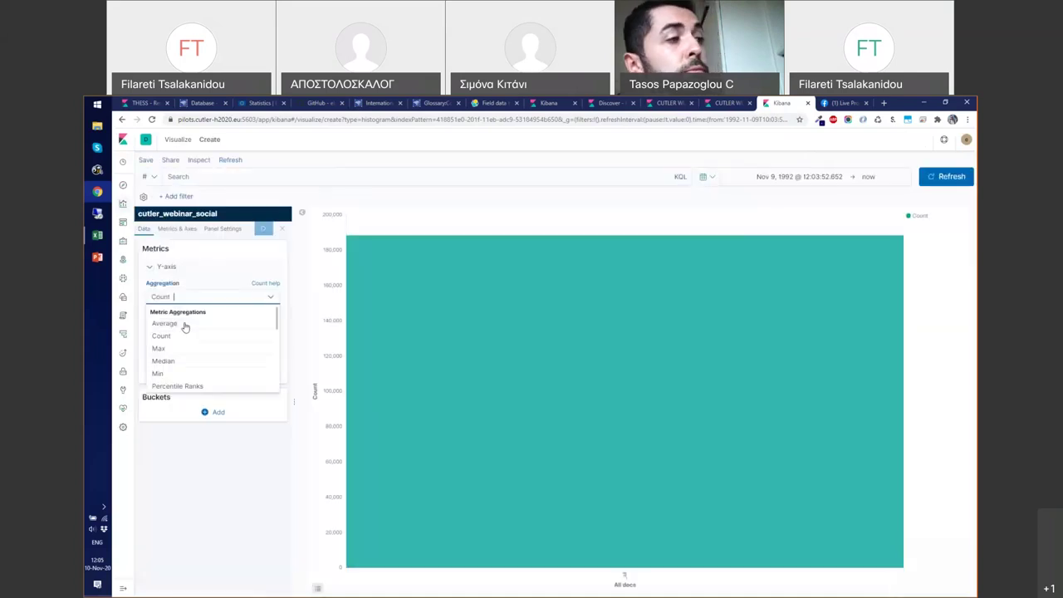
pyautogui.click(184, 324)
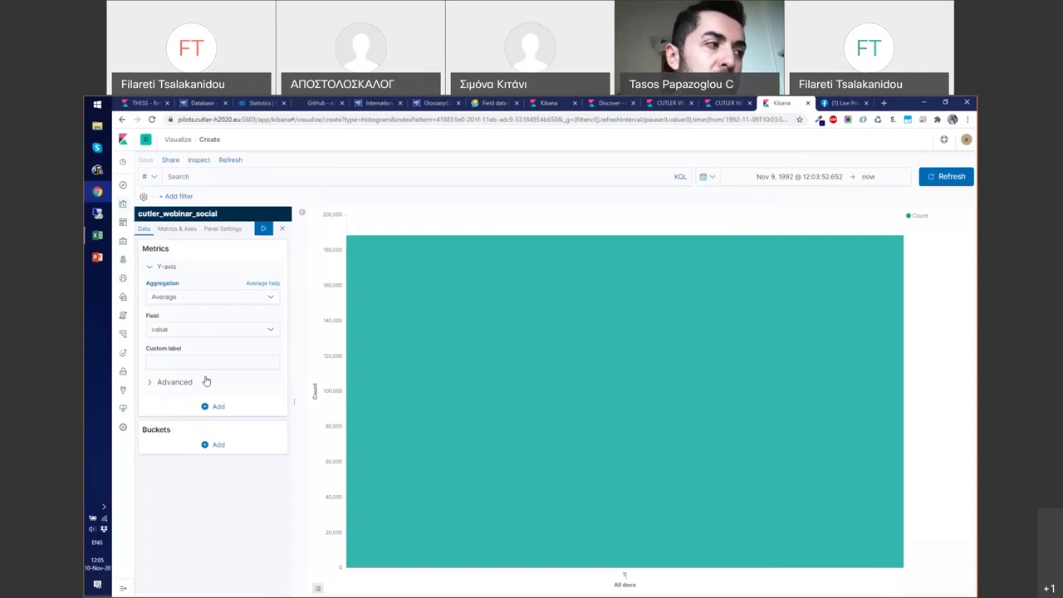
pyautogui.click(215, 445)
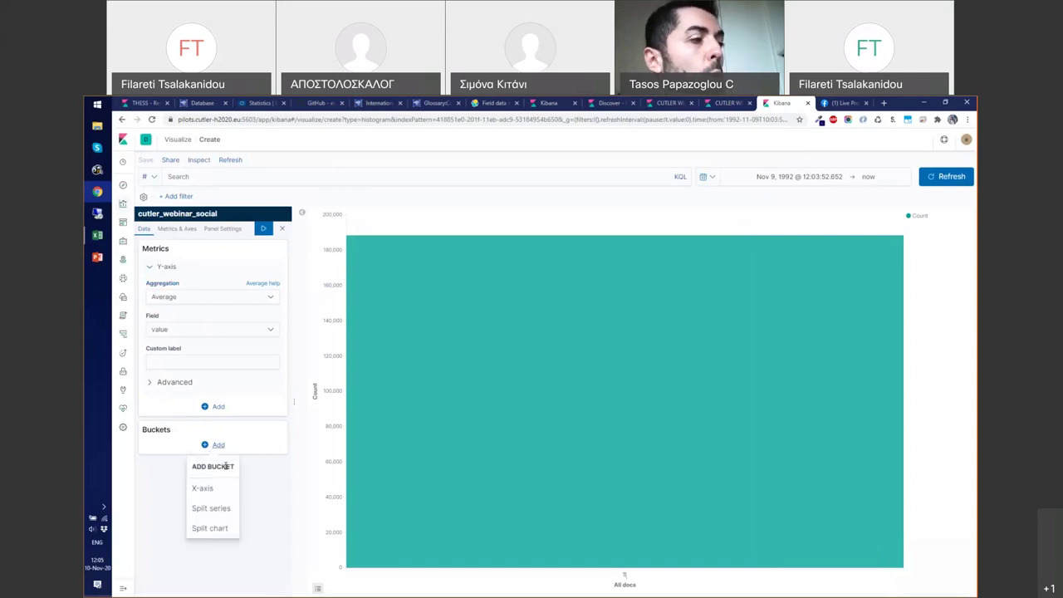
pyautogui.click(202, 488)
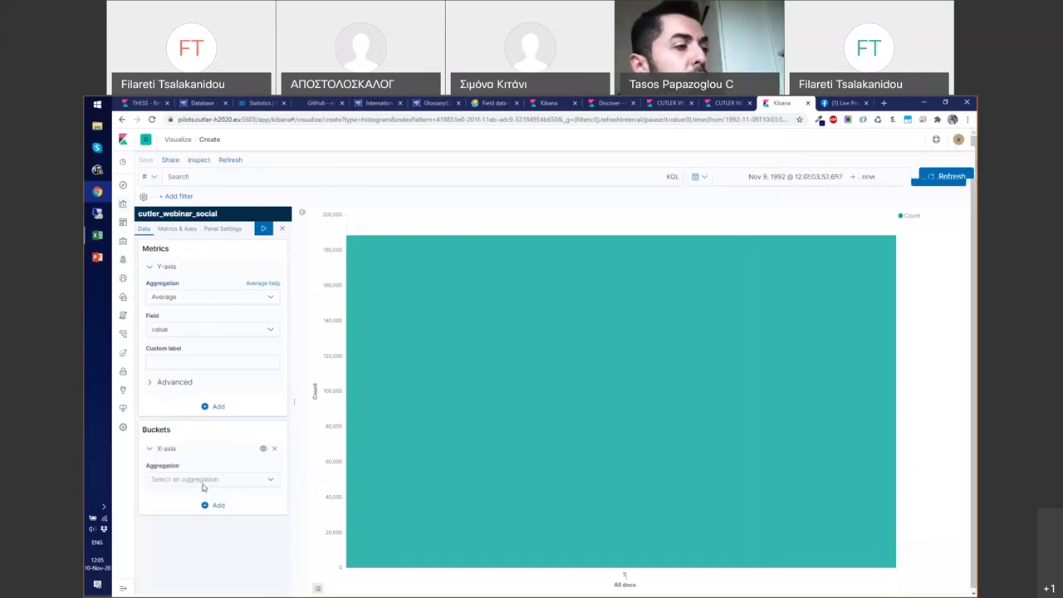
pyautogui.click(247, 482)
pyautogui.scroll(-1, 184, 559)
pyautogui.click(175, 568)
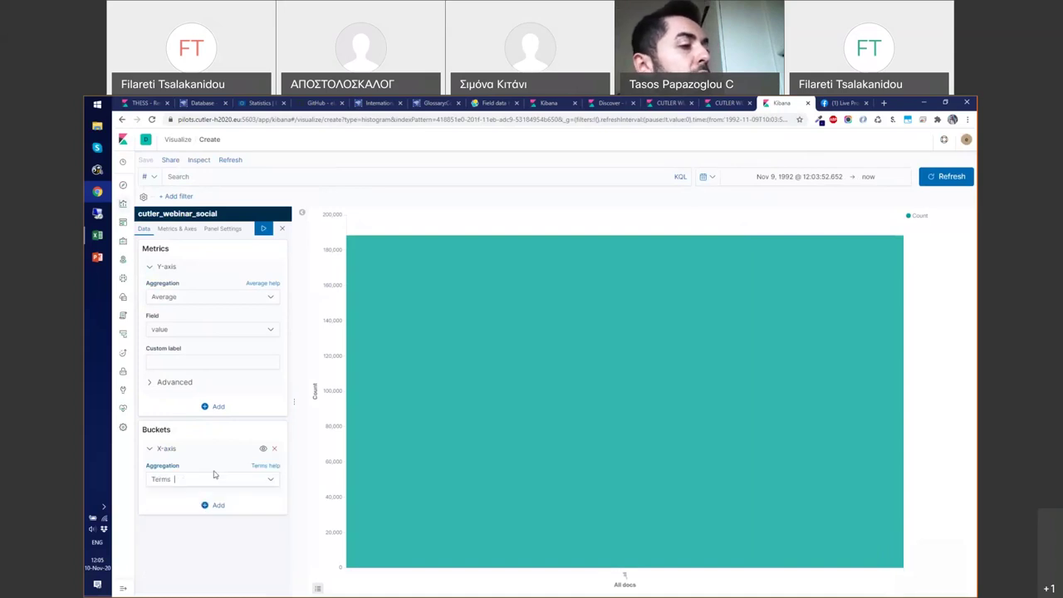
pyautogui.scroll(-2, 232, 429)
pyautogui.click(224, 418)
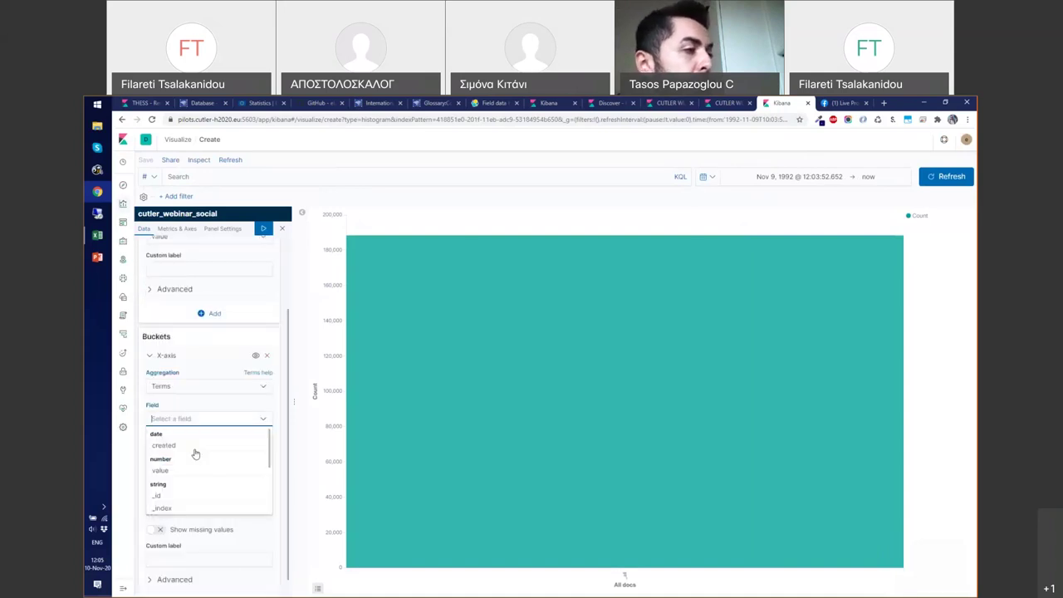
pyautogui.click(165, 446)
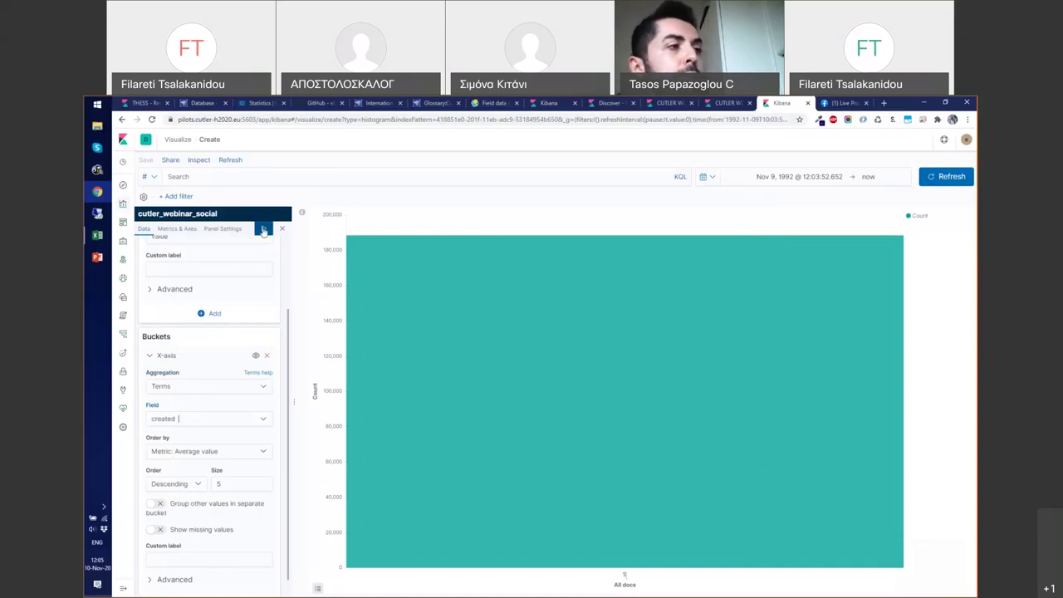
pyautogui.click(263, 231)
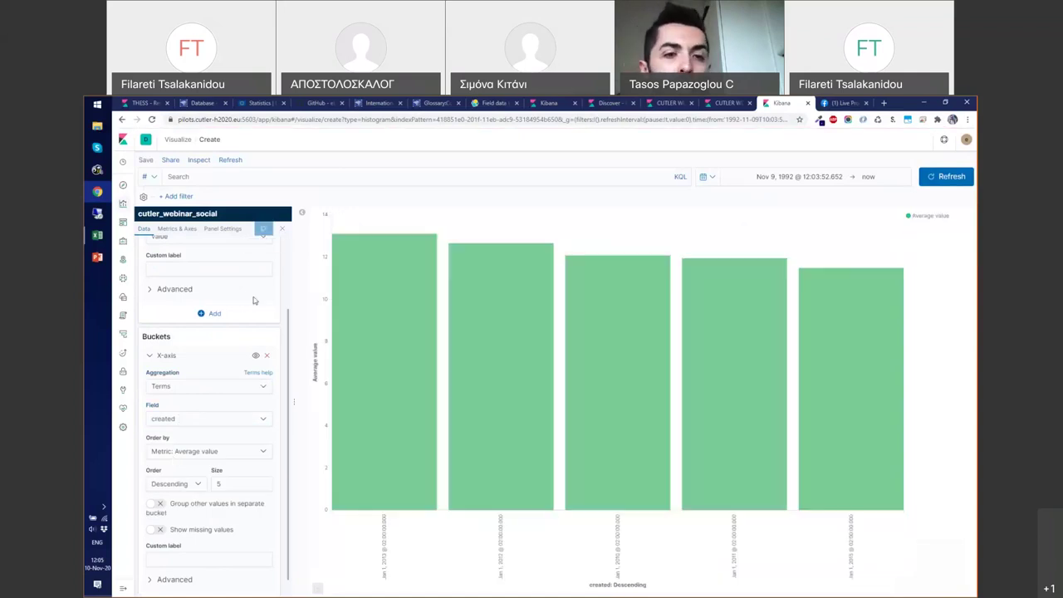
# Set the X-axis bucket size to 100 and apply the change.
pyautogui.doubleClick(213, 486)
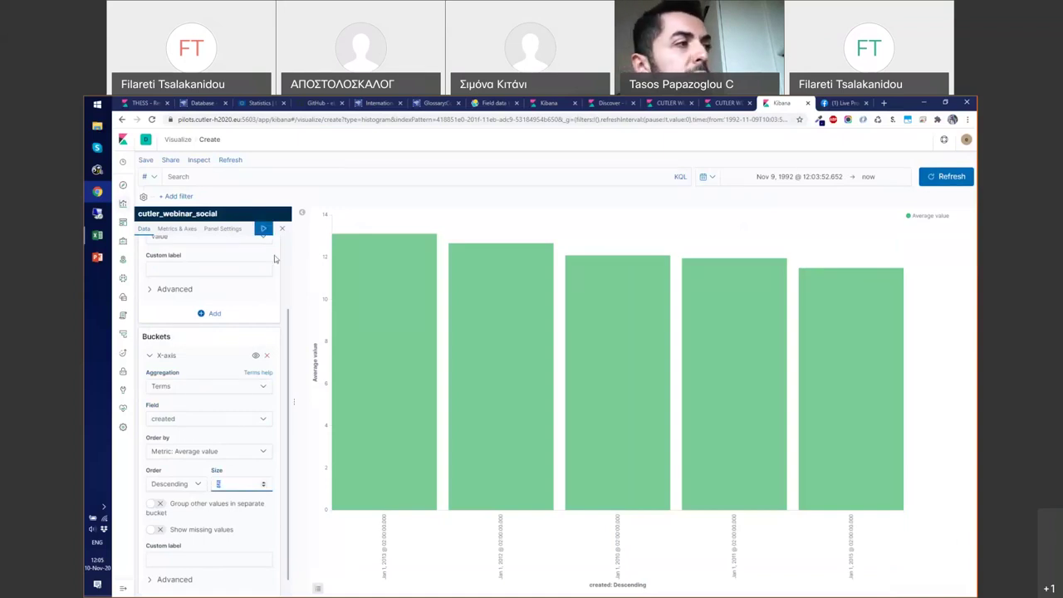
pyautogui.write('100')
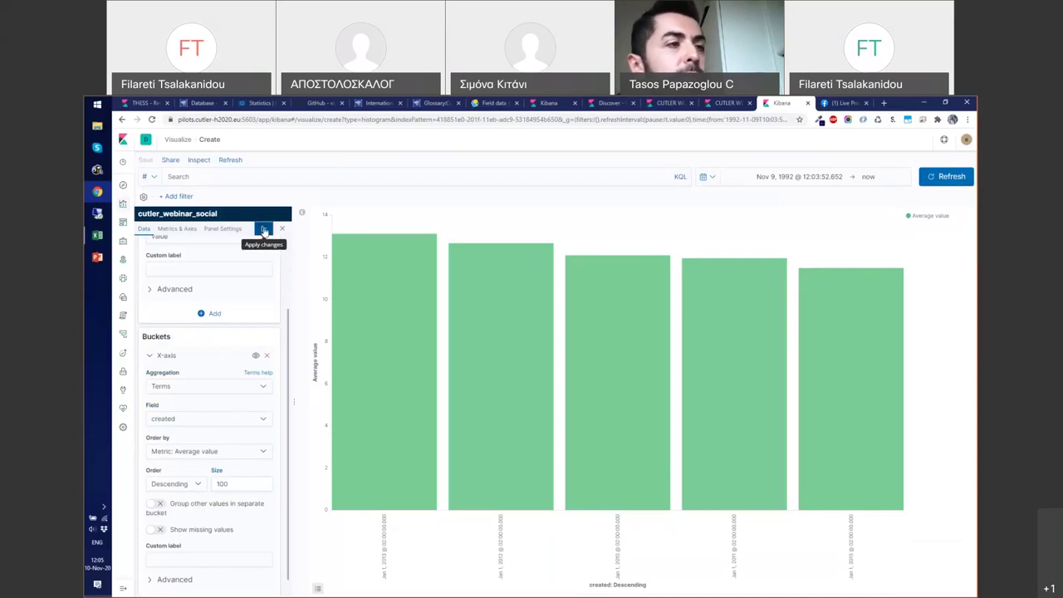
pyautogui.click(263, 229)
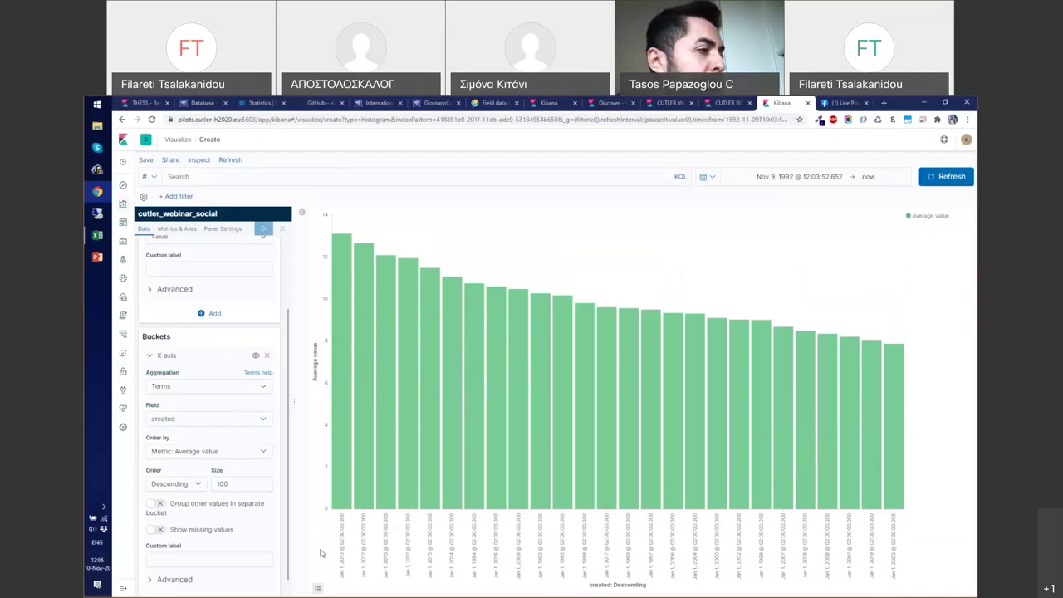
# Order the X-axis terms alphabetically in ascending order, and apply the changes.
pyautogui.click(206, 451)
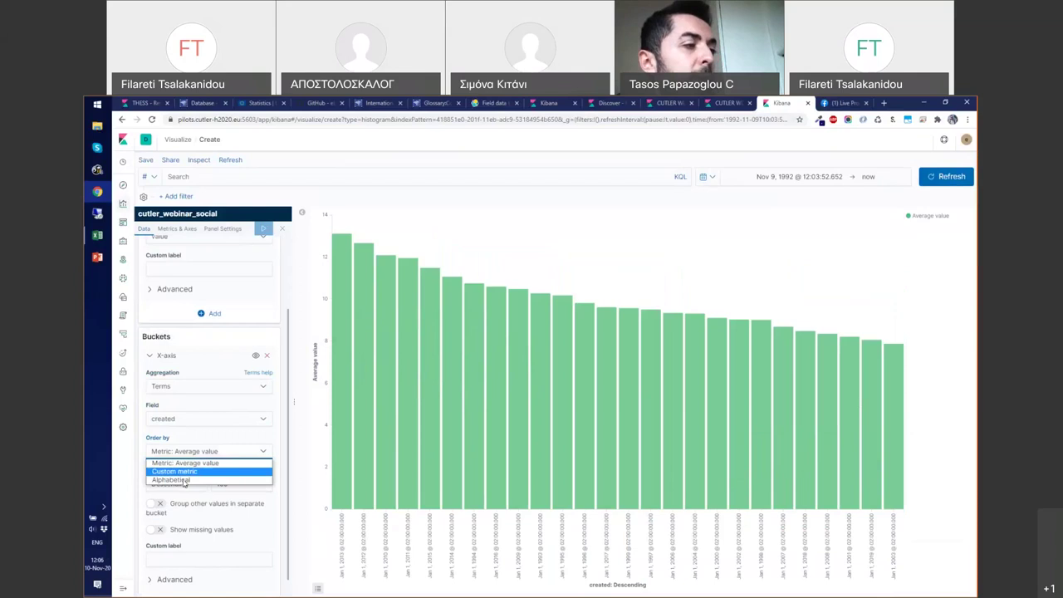
pyautogui.click(184, 480)
pyautogui.click(174, 483)
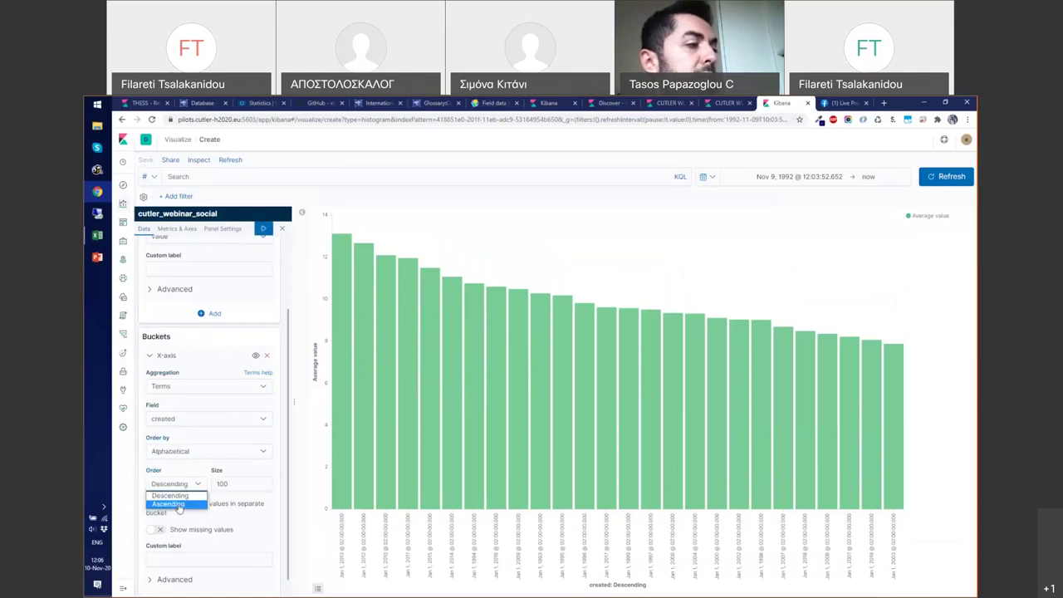
pyautogui.press('Return')
pyautogui.click(263, 228)
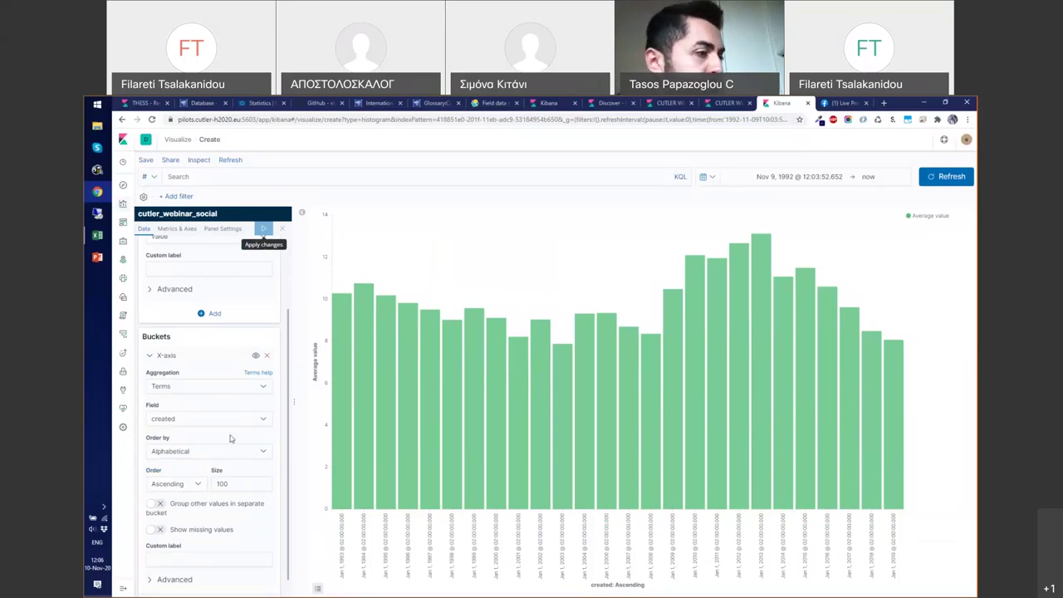
# Add a Split series sub-bucket with a Terms aggregation on sex.keyword, and apply the changes.
pyautogui.scroll(-1, 231, 438)
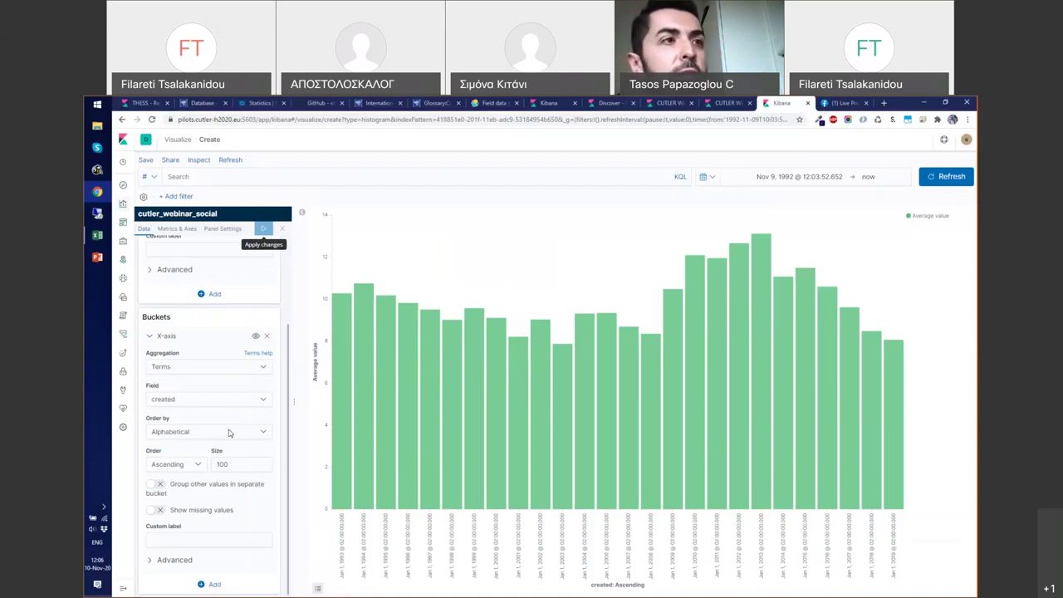
pyautogui.click(213, 584)
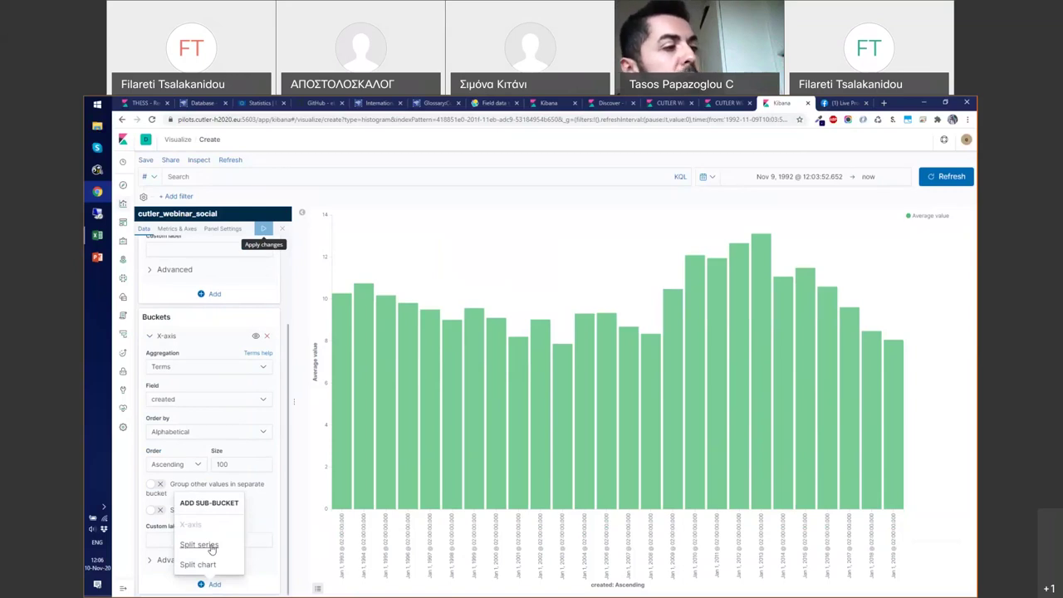
pyautogui.click(211, 548)
pyautogui.scroll(-1, 232, 502)
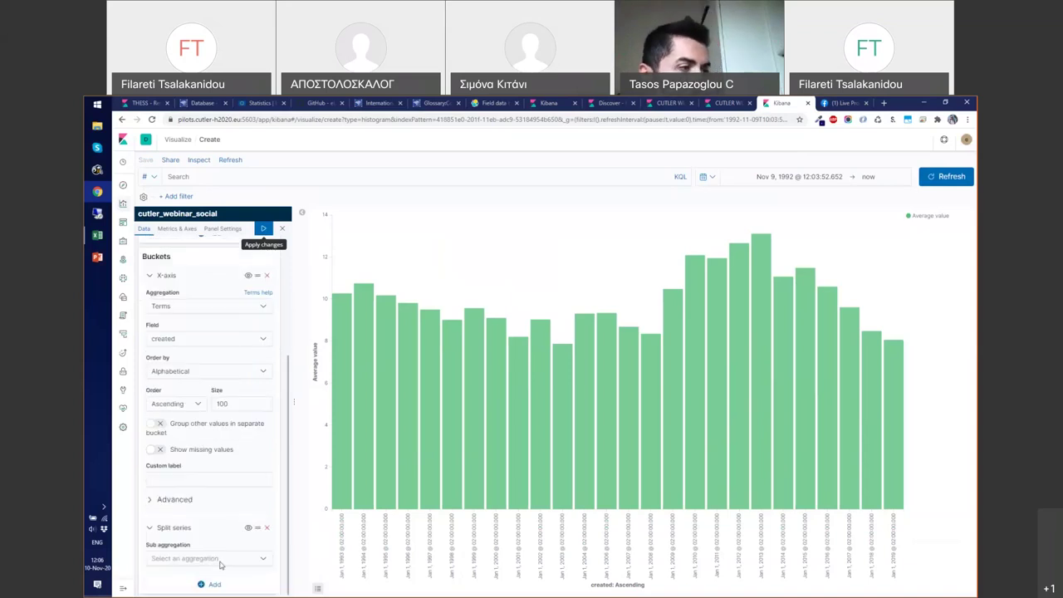
pyautogui.click(220, 563)
pyautogui.scroll(-1, 214, 528)
pyautogui.click(223, 545)
pyautogui.scroll(-3, 222, 546)
pyautogui.click(238, 455)
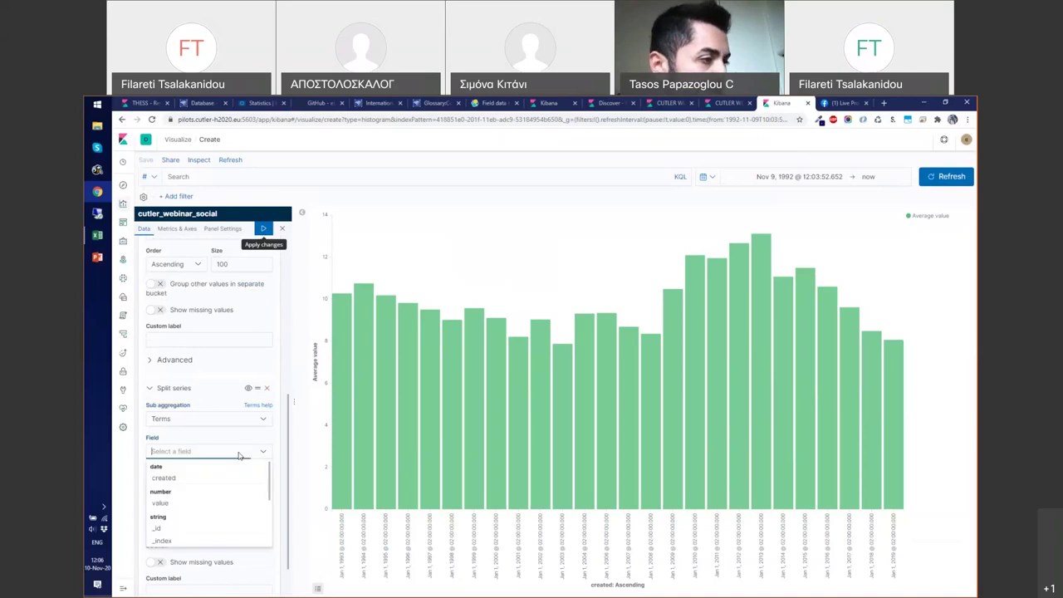
pyautogui.scroll(-5, 220, 491)
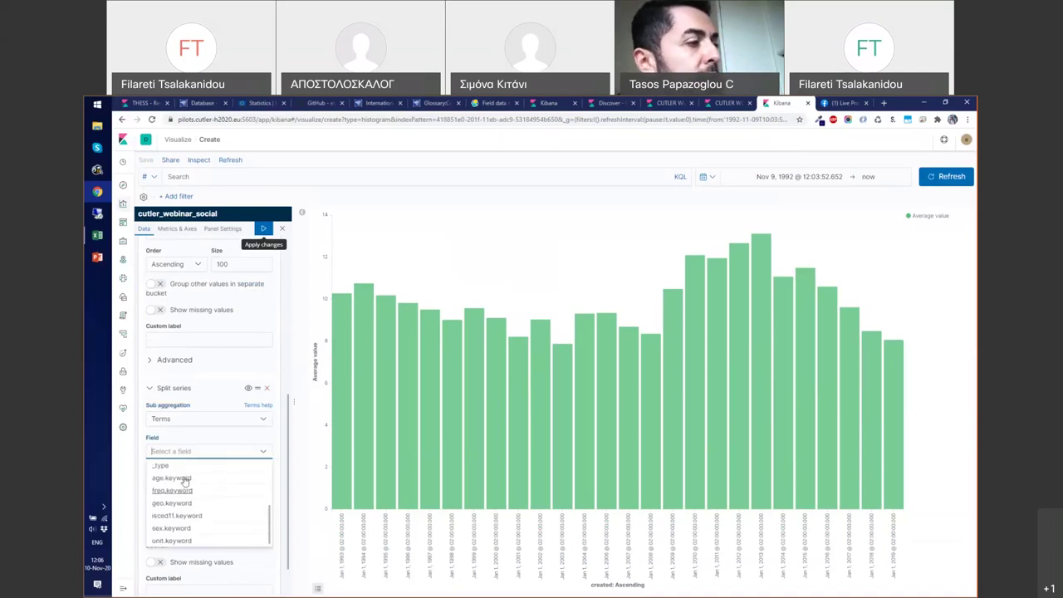
pyautogui.click(175, 528)
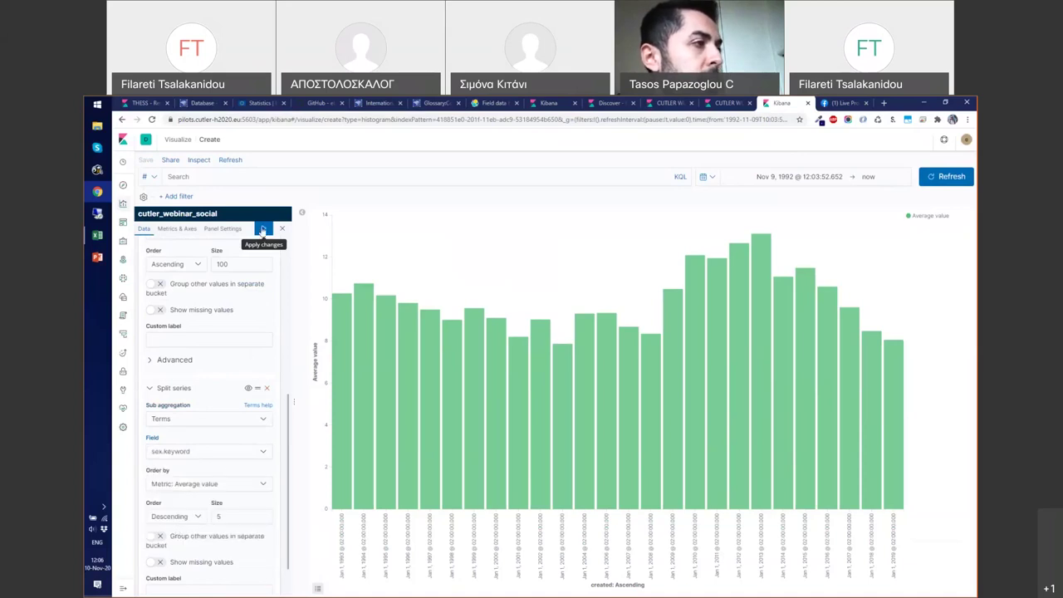
pyautogui.click(264, 230)
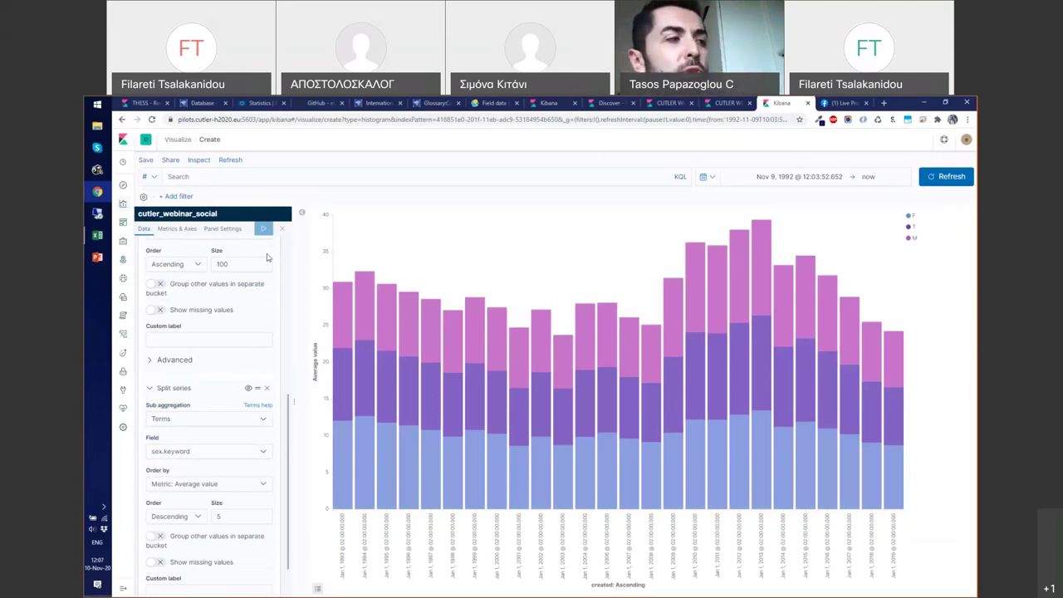
# Try the line and area chart types for the Average value metric, and switch it back to bar.
pyautogui.click(176, 231)
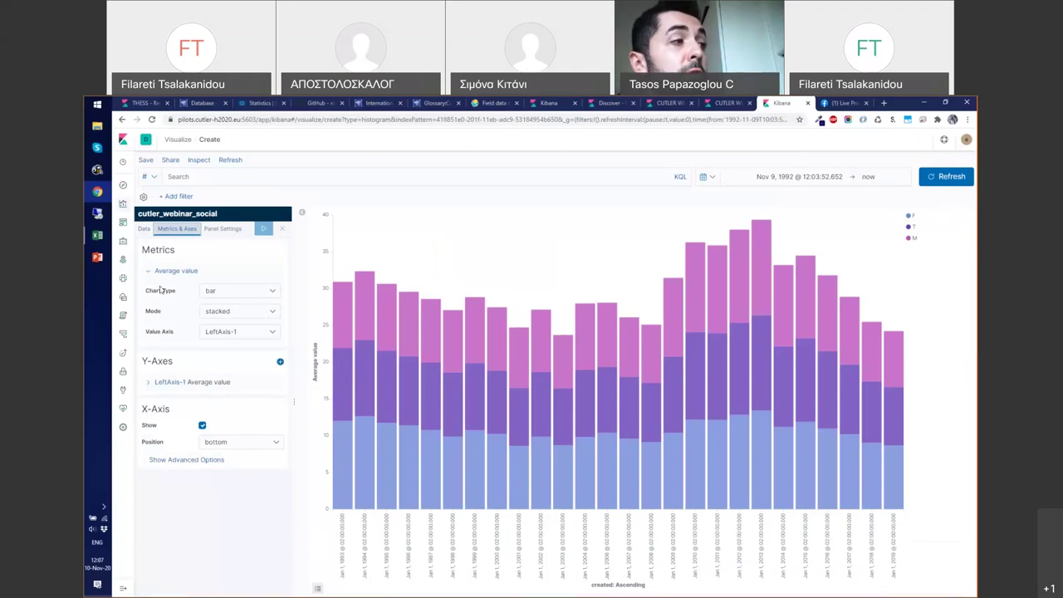
pyautogui.click(272, 295)
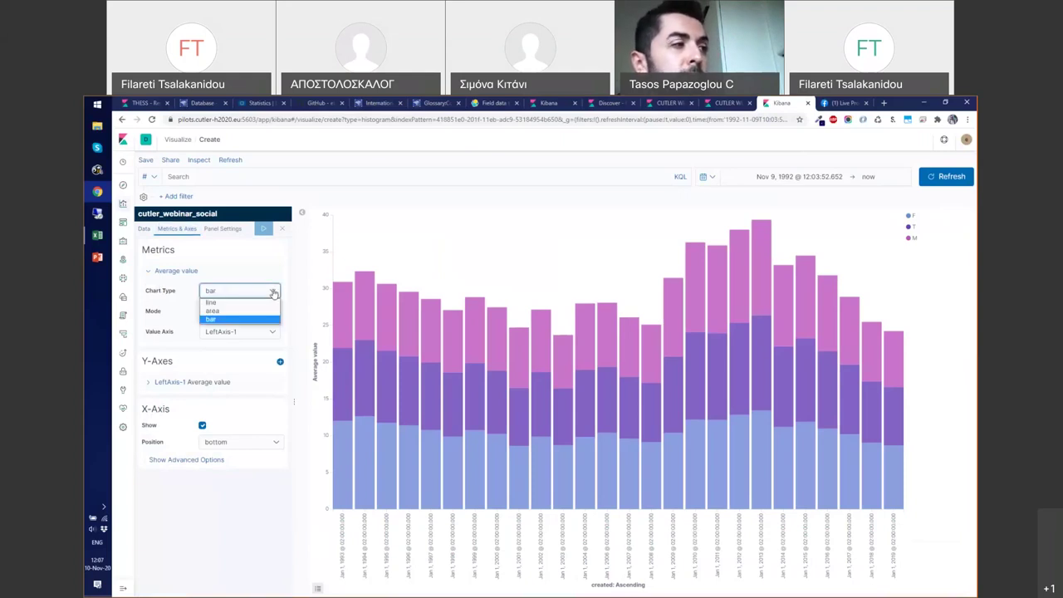
pyautogui.click(273, 294)
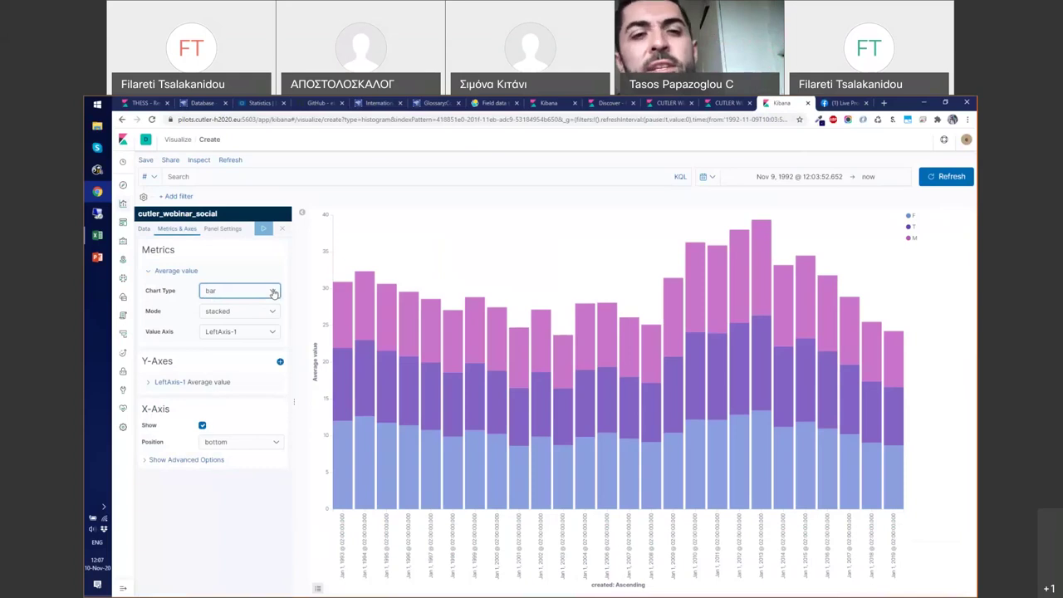
pyautogui.click(274, 294)
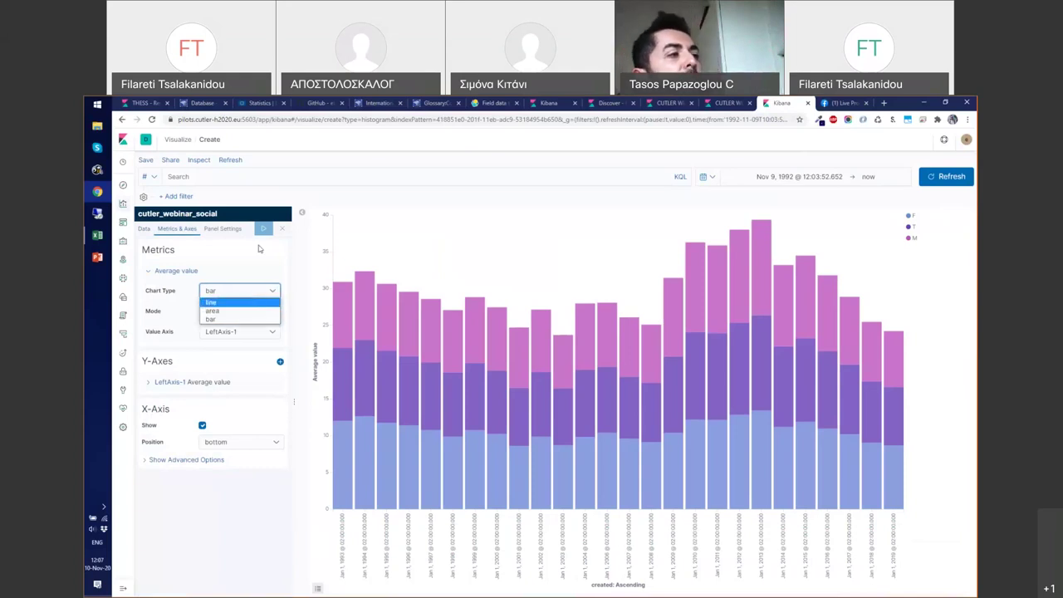
pyautogui.press('Return')
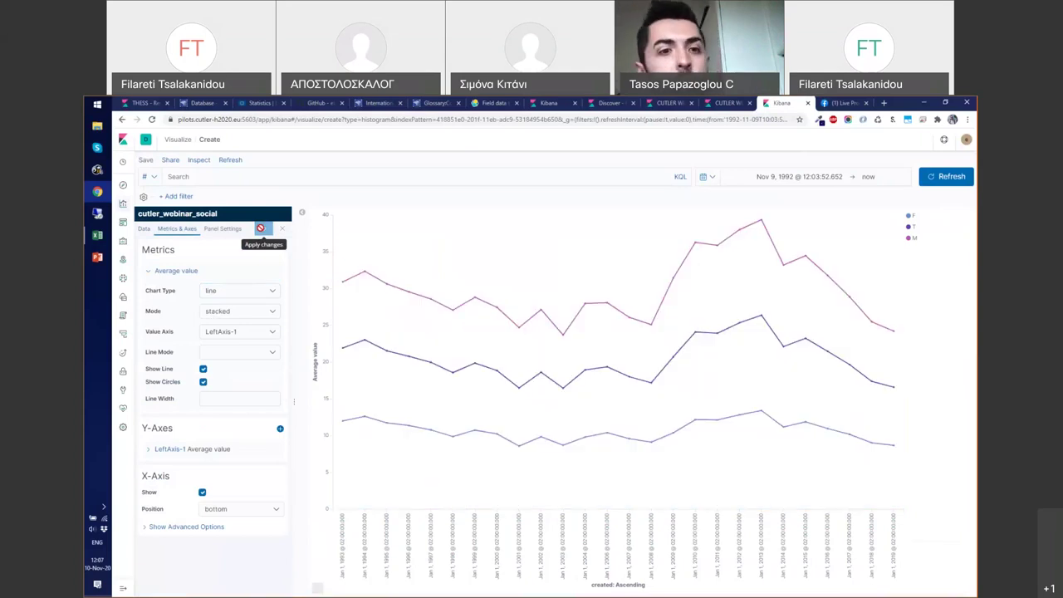
pyautogui.click(270, 292)
pyautogui.press('Down')
pyautogui.press('Return')
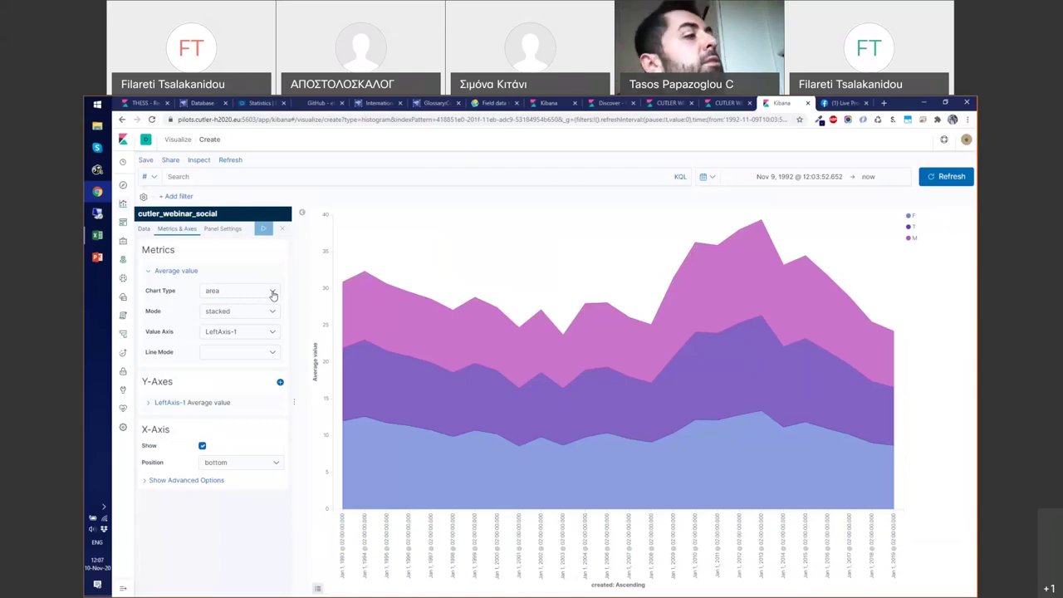
pyautogui.click(273, 294)
pyautogui.click(237, 321)
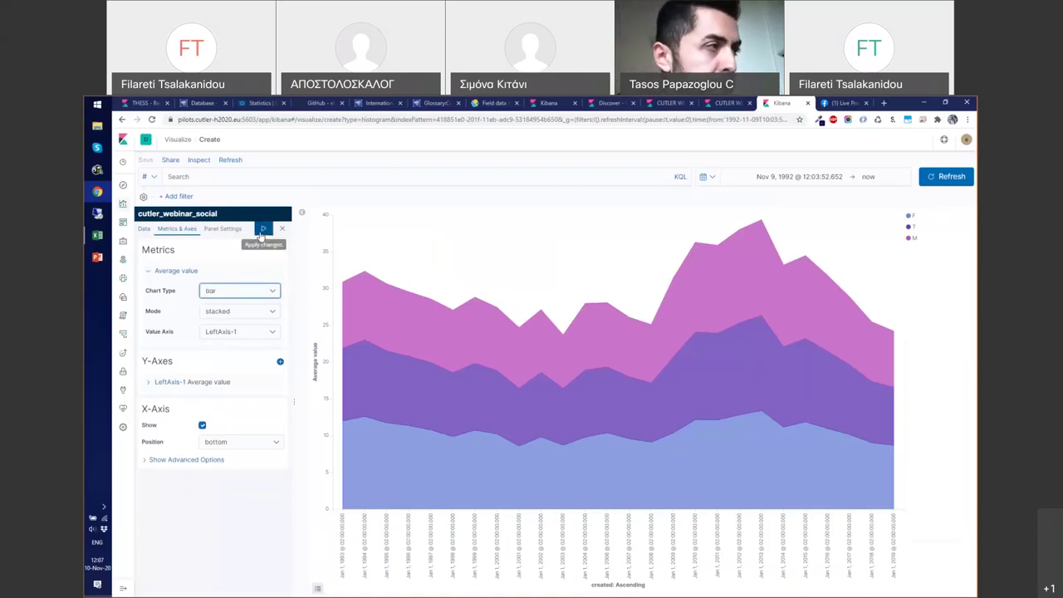
pyautogui.click(261, 231)
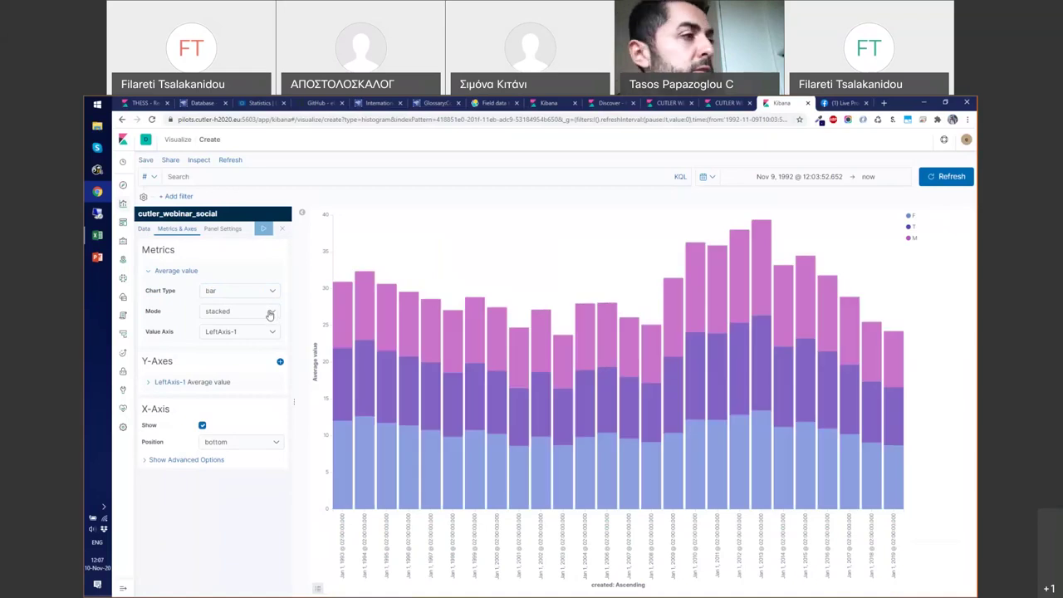
# Set the Average value metric's bar mode to normal, and apply the change.
pyautogui.click(271, 311)
pyautogui.click(262, 323)
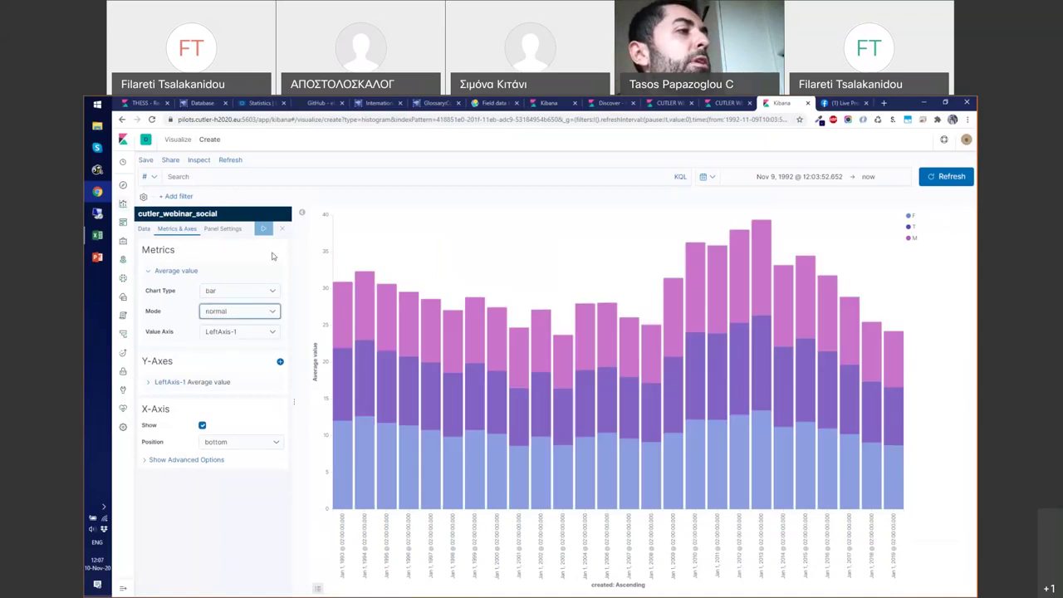
pyautogui.click(261, 230)
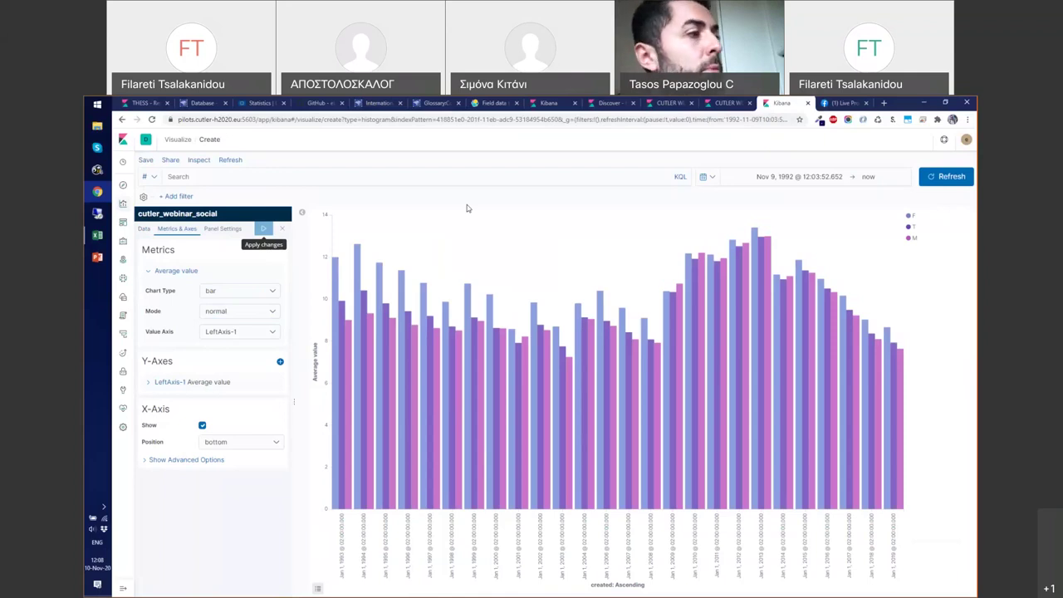
# Set the chart's legend position to Top, and apply the change.
pyautogui.click(219, 231)
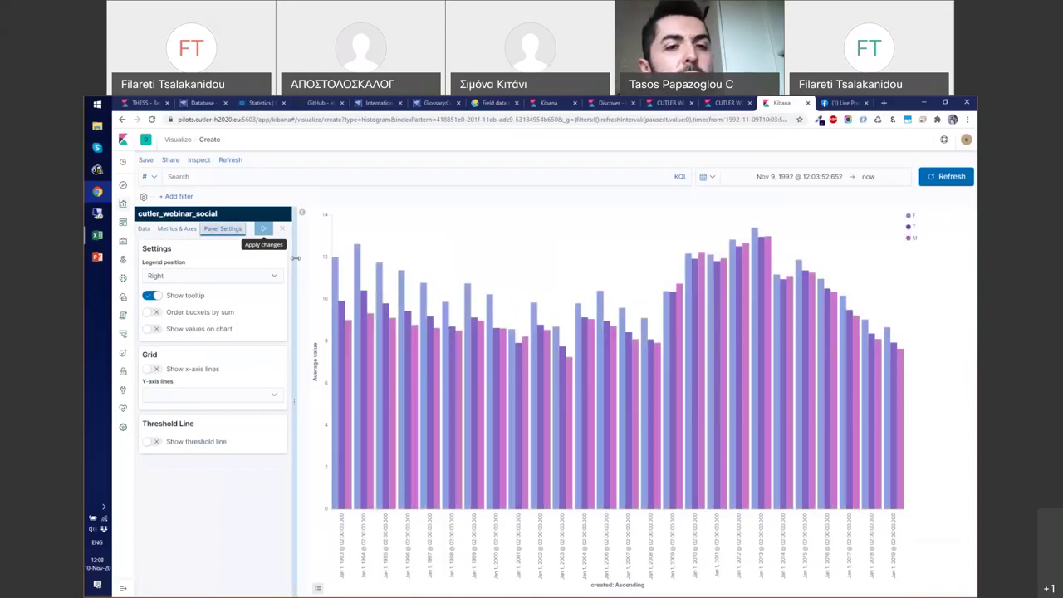
pyautogui.click(222, 277)
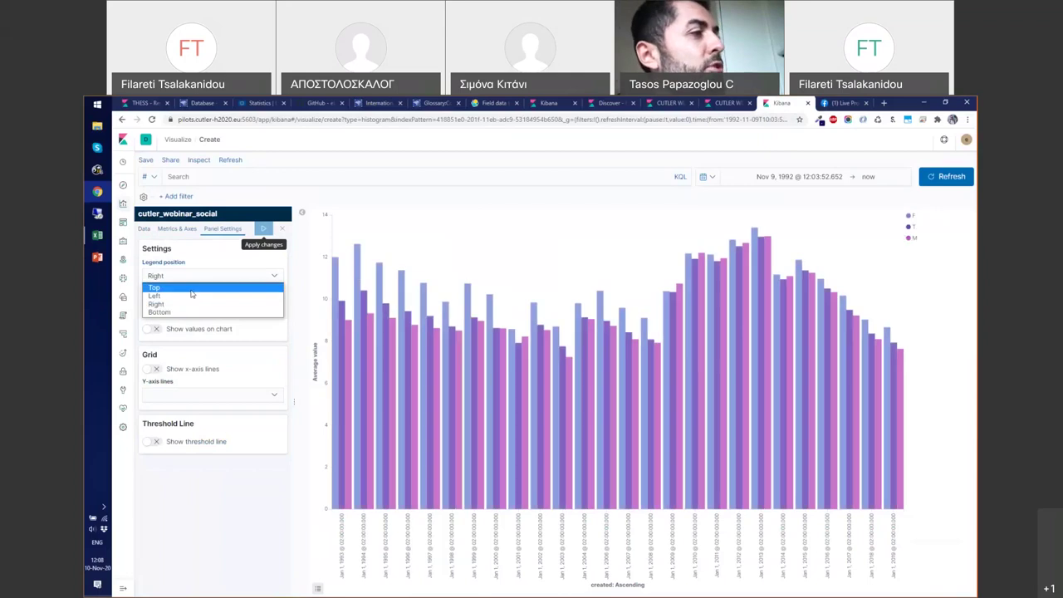
pyautogui.click(192, 291)
pyautogui.click(264, 231)
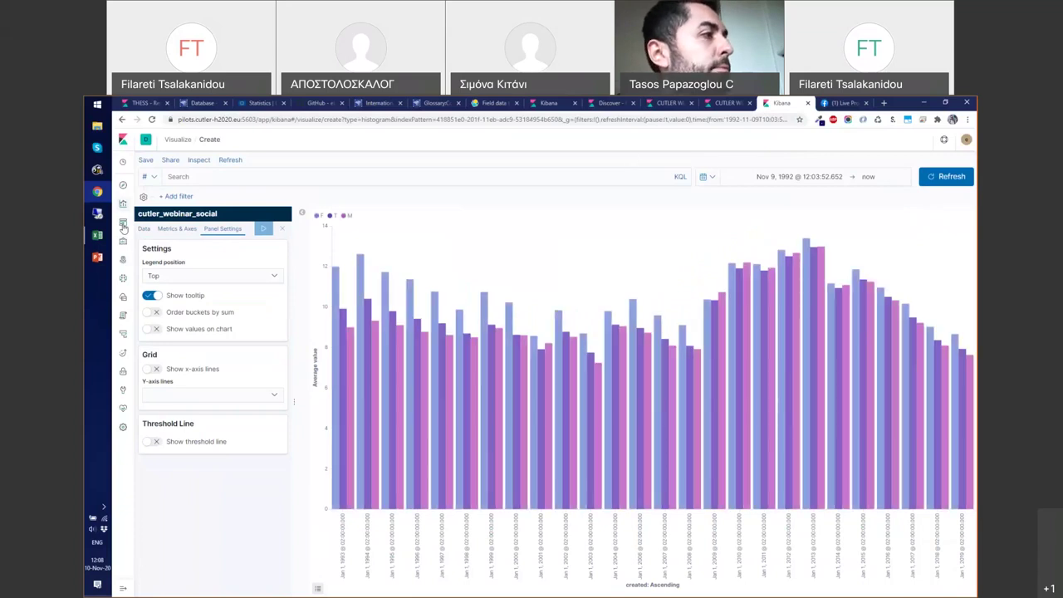
# Review the unemployment charts and the Pollutant emissions from transport section on the CUTLER WEBINAR DASHBOARD.
pyautogui.click(733, 104)
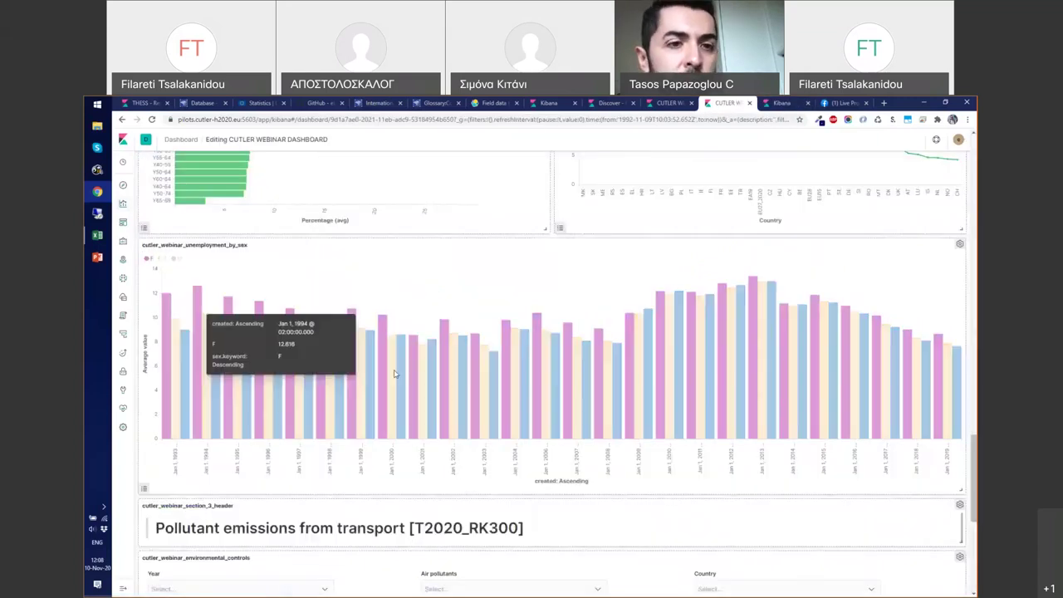
pyautogui.moveTo(732, 335)
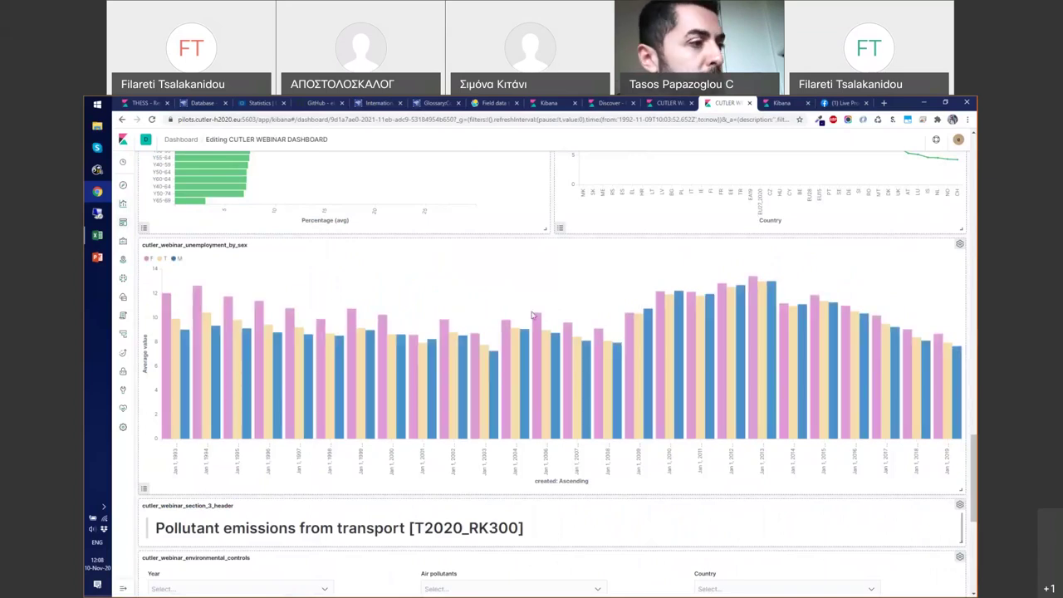
pyautogui.scroll(2, 555, 310)
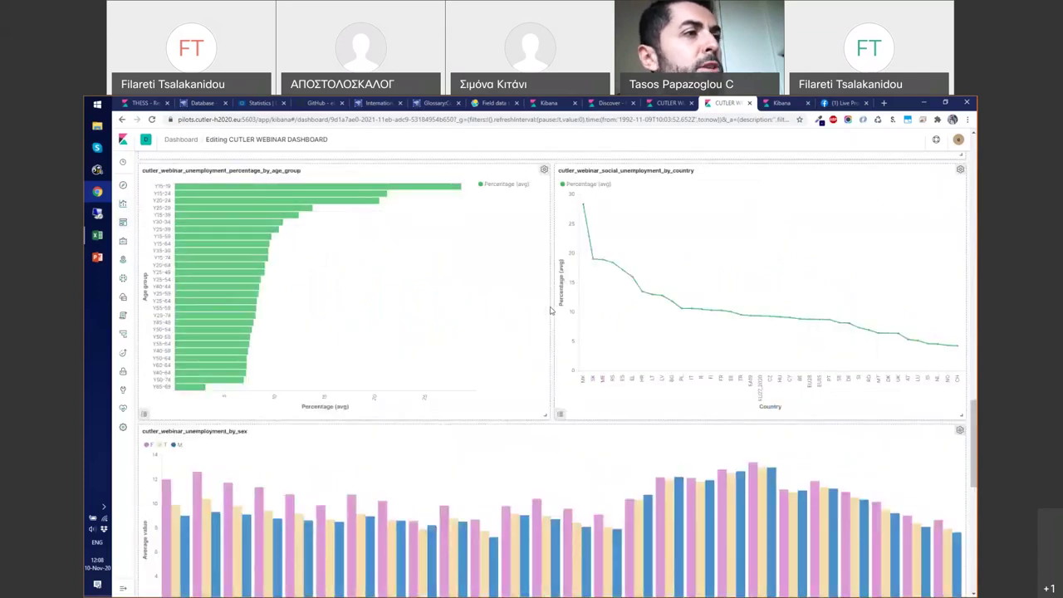
pyautogui.scroll(1, 550, 311)
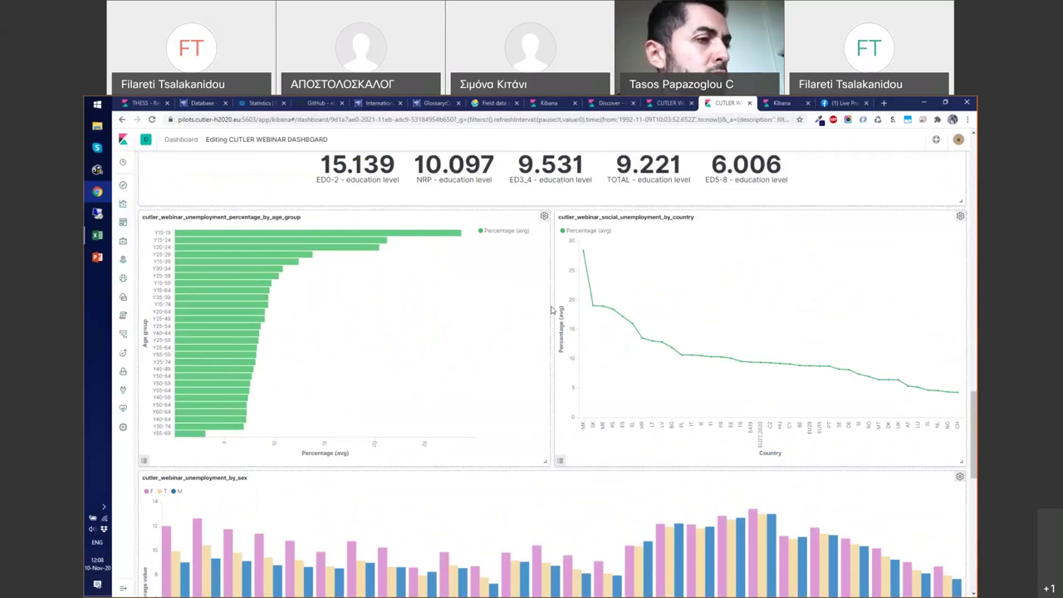
pyautogui.scroll(-8, 551, 310)
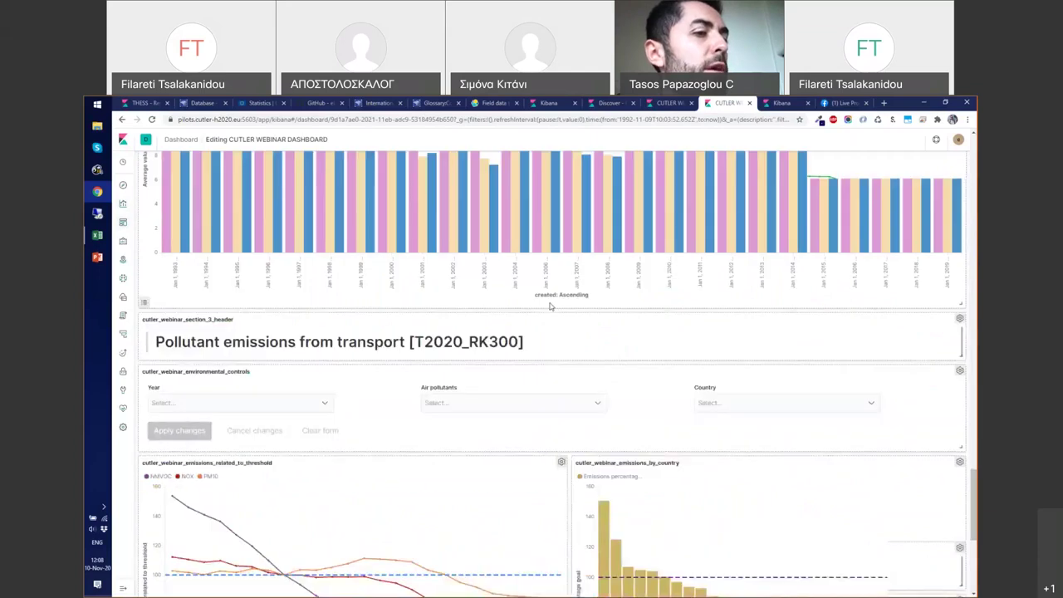
pyautogui.scroll(-2, 550, 306)
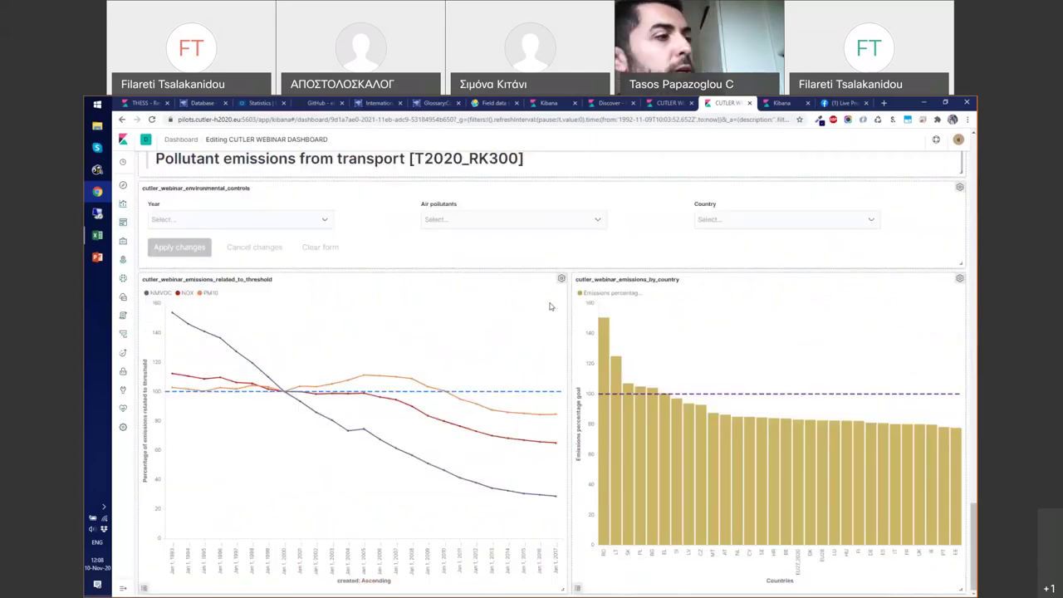
pyautogui.scroll(6, 549, 307)
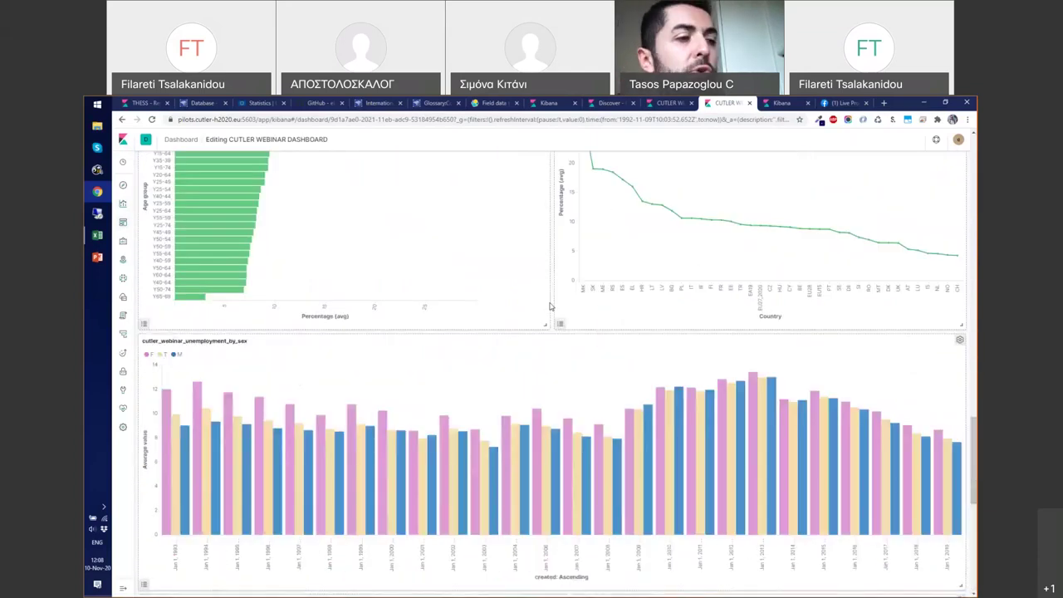
pyautogui.scroll(-4, 549, 307)
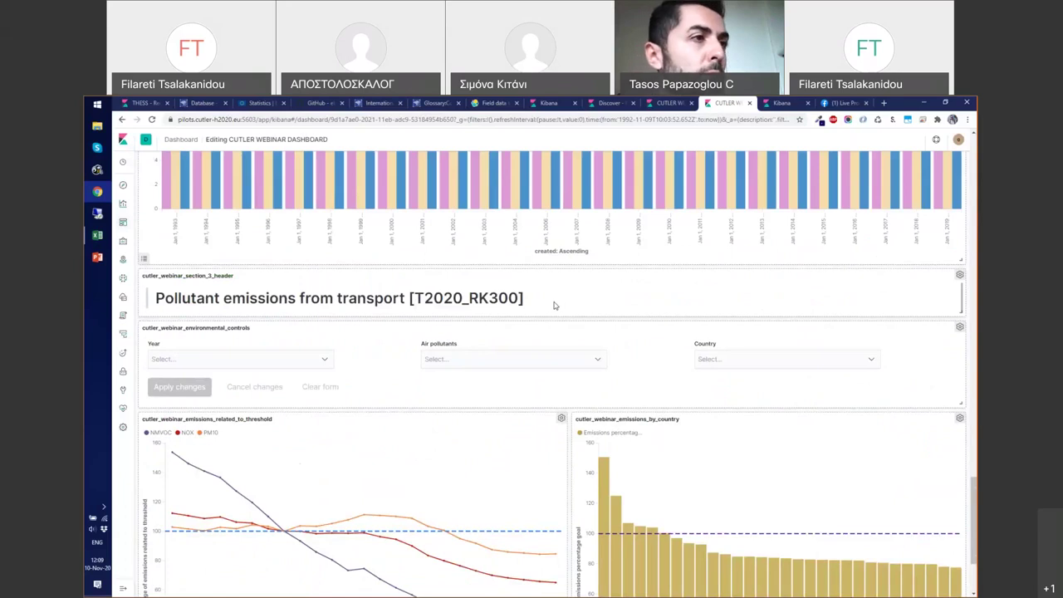
pyautogui.scroll(-1, 605, 326)
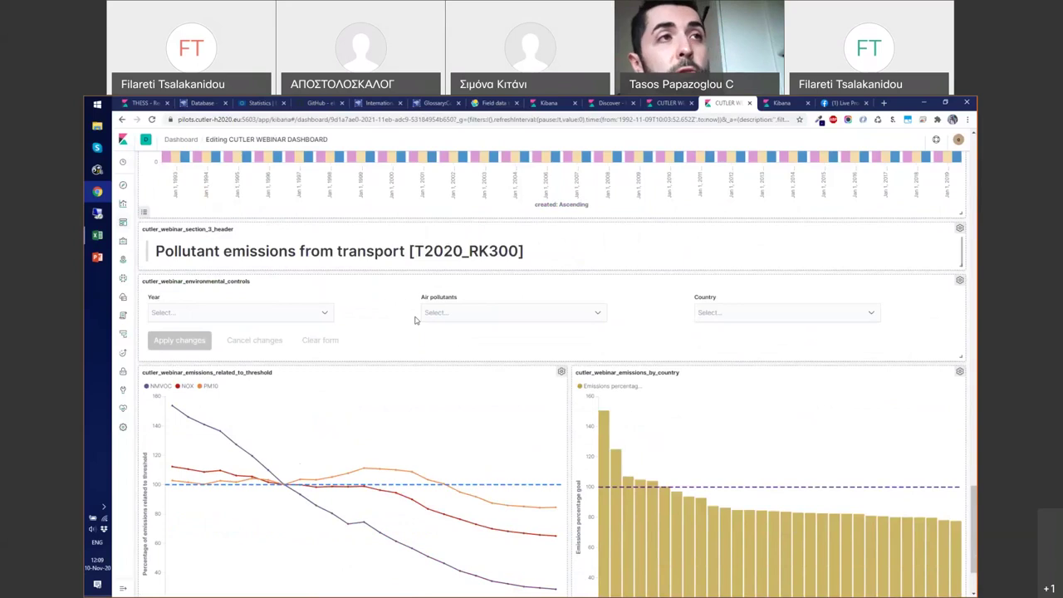
# Examine the Air pollutants and Country filter options in the environmental controls and the emissions charts beneath them.
pyautogui.click(598, 316)
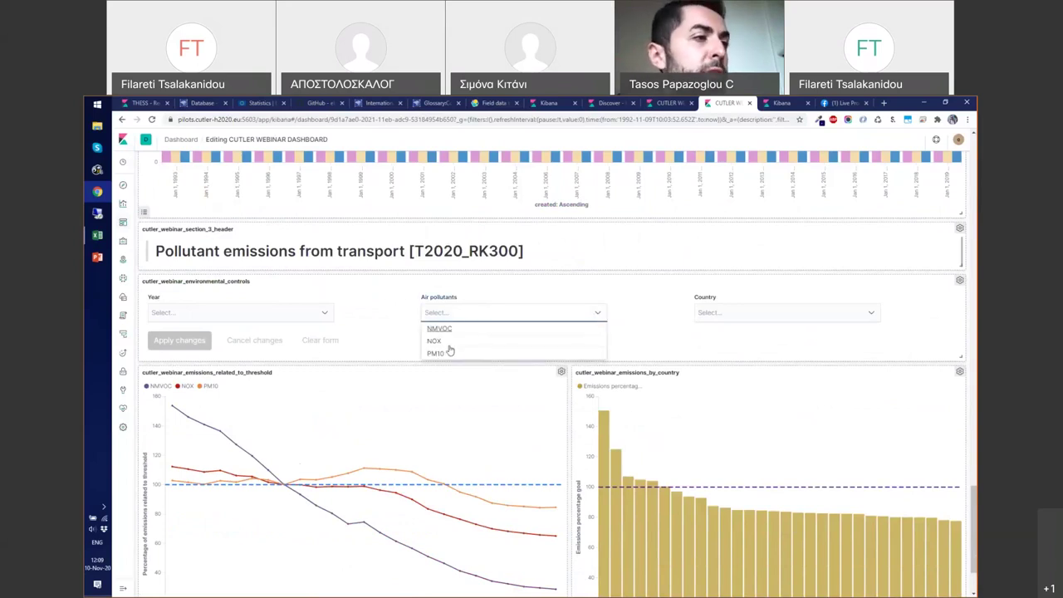
pyautogui.click(768, 333)
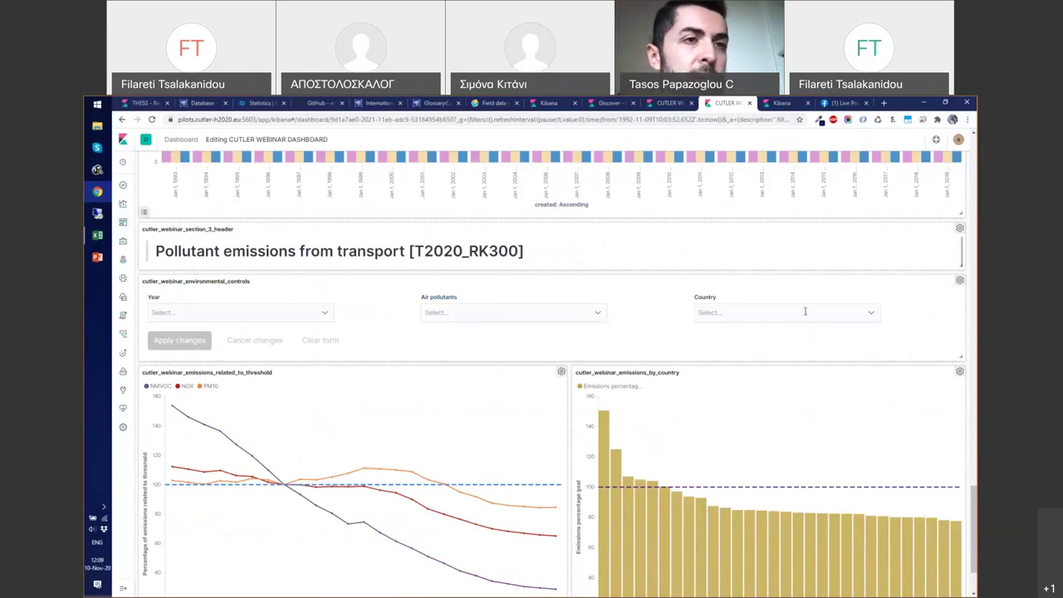
pyautogui.click(805, 312)
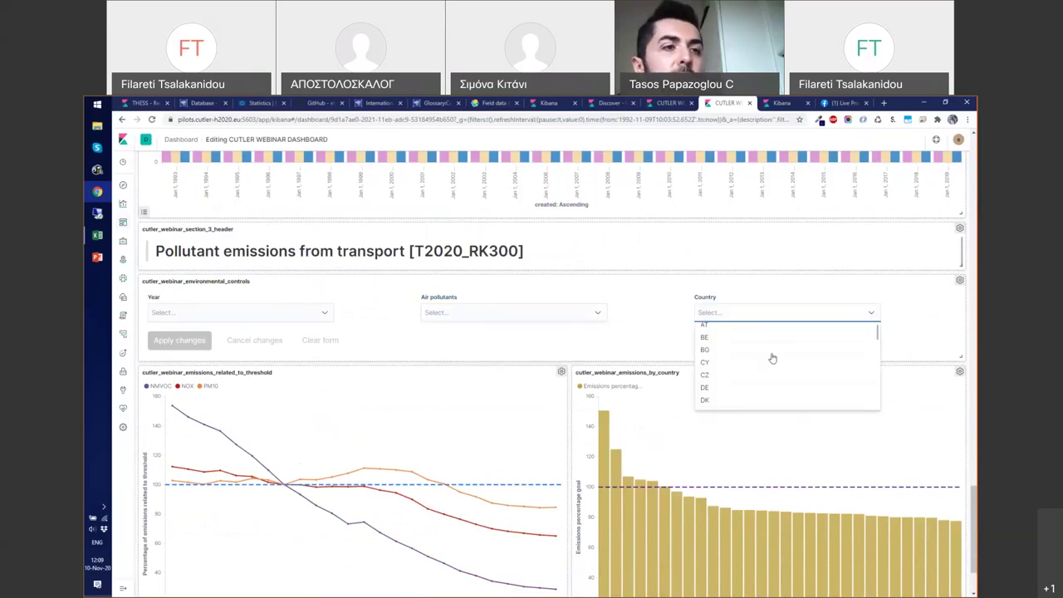
pyautogui.scroll(3, 659, 317)
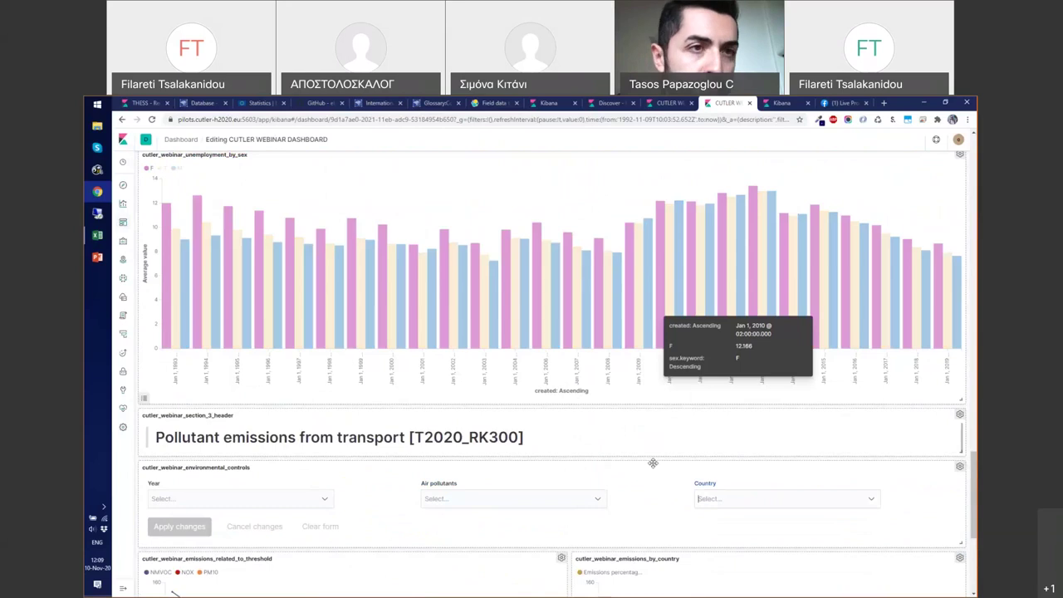
pyautogui.scroll(-2, 653, 463)
pyautogui.click(872, 360)
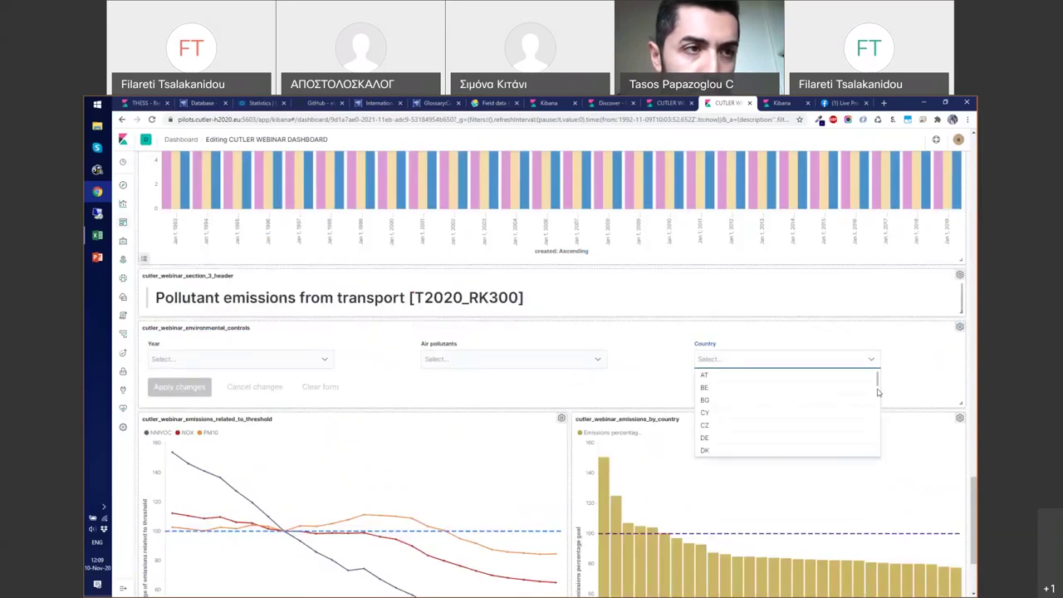
pyautogui.scroll(-5, 878, 392)
pyautogui.scroll(5, 879, 420)
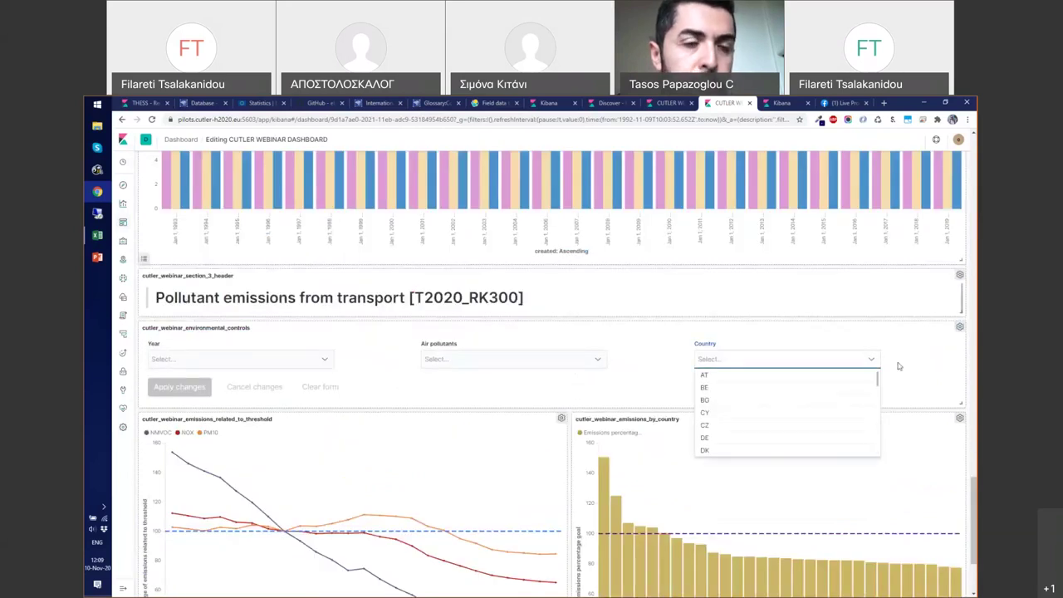
pyautogui.scroll(-2, 584, 305)
pyautogui.scroll(-1, 584, 304)
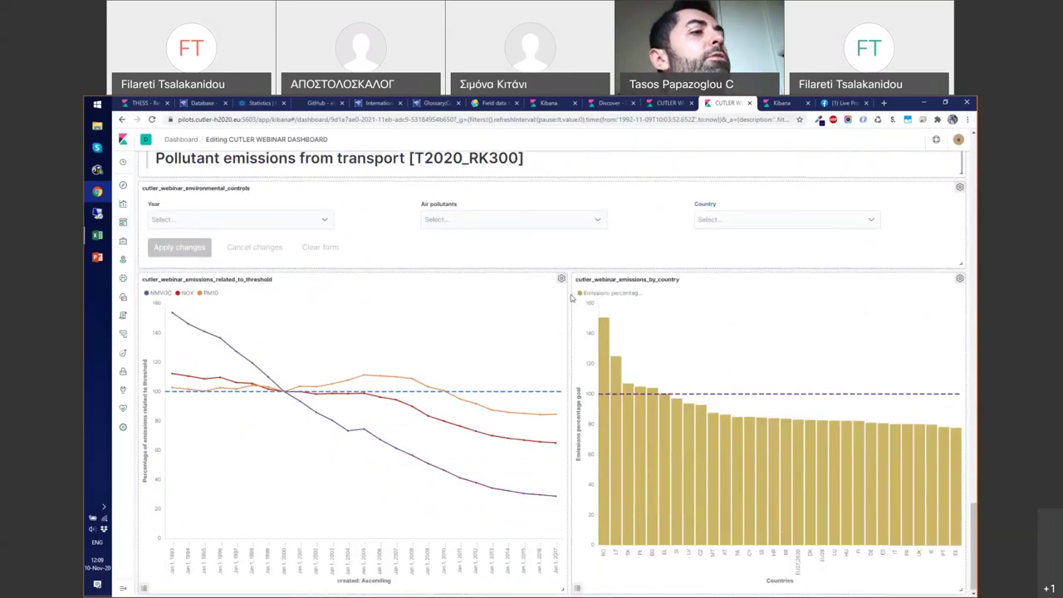
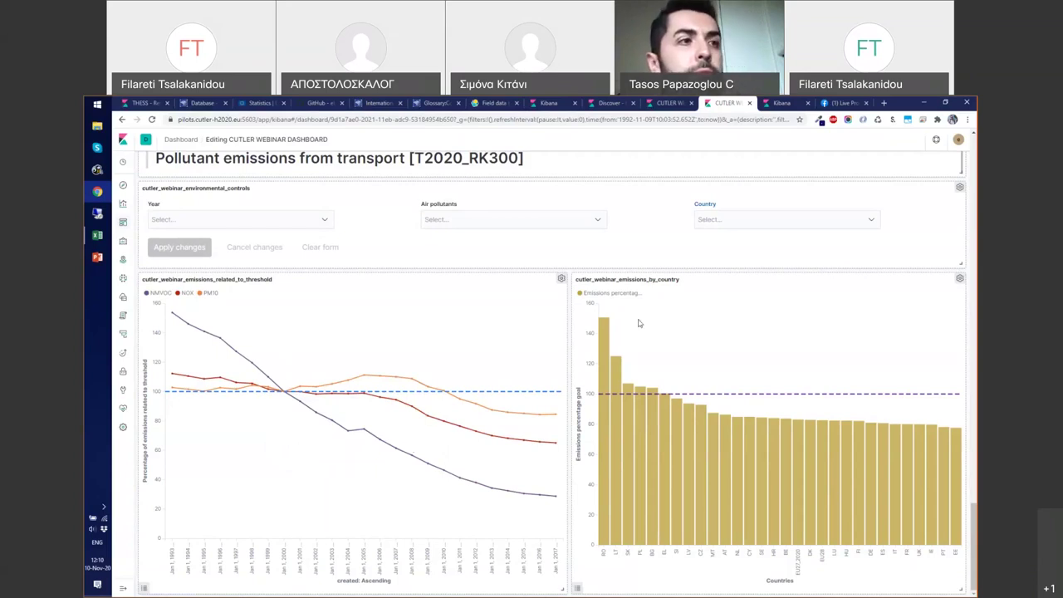
# Create a new Line visualization in the Visualize browser tab, using cutler_webinar_environmental as its source.
pyautogui.click(772, 104)
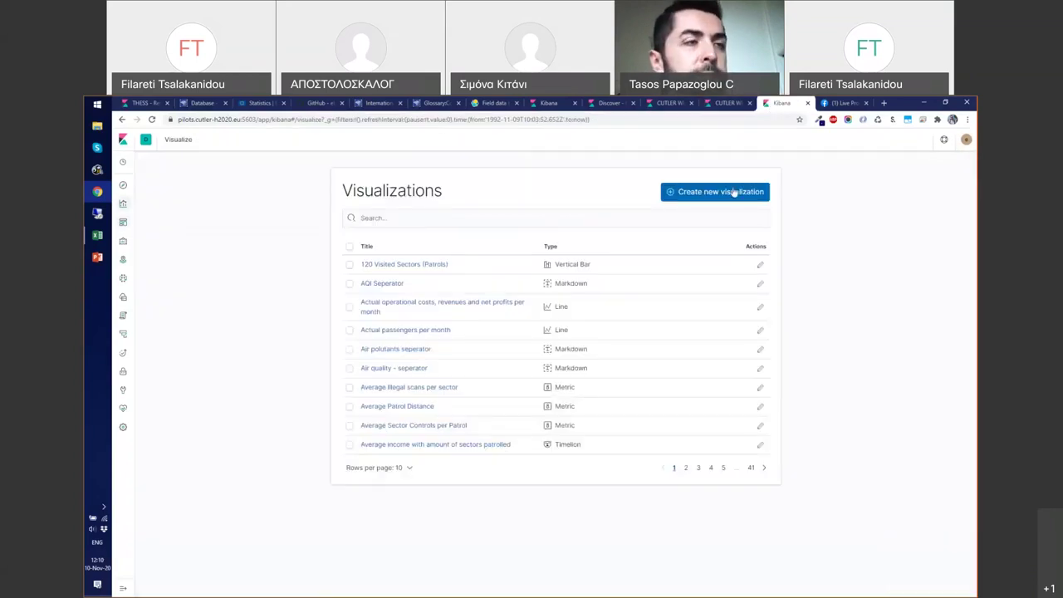
pyautogui.click(734, 191)
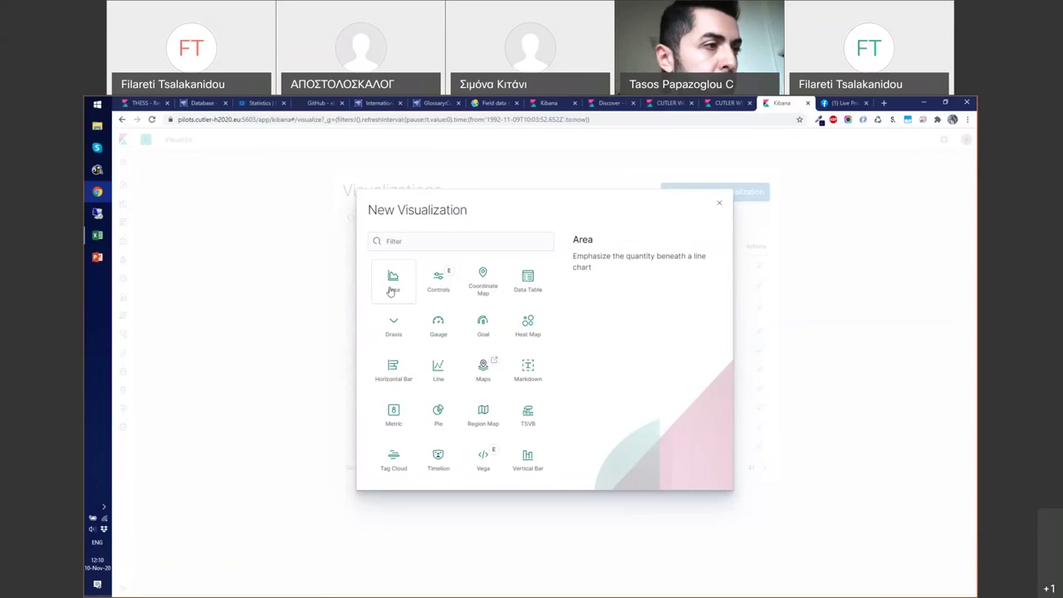
pyautogui.click(437, 372)
pyautogui.click(441, 251)
pyautogui.write('cutler')
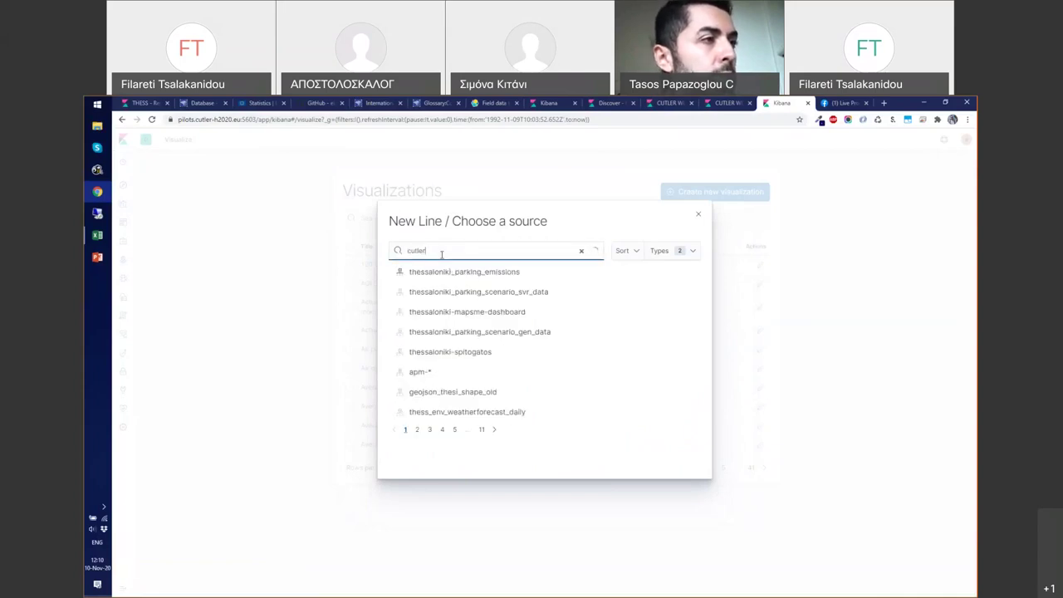
pyautogui.write('_webinar_env')
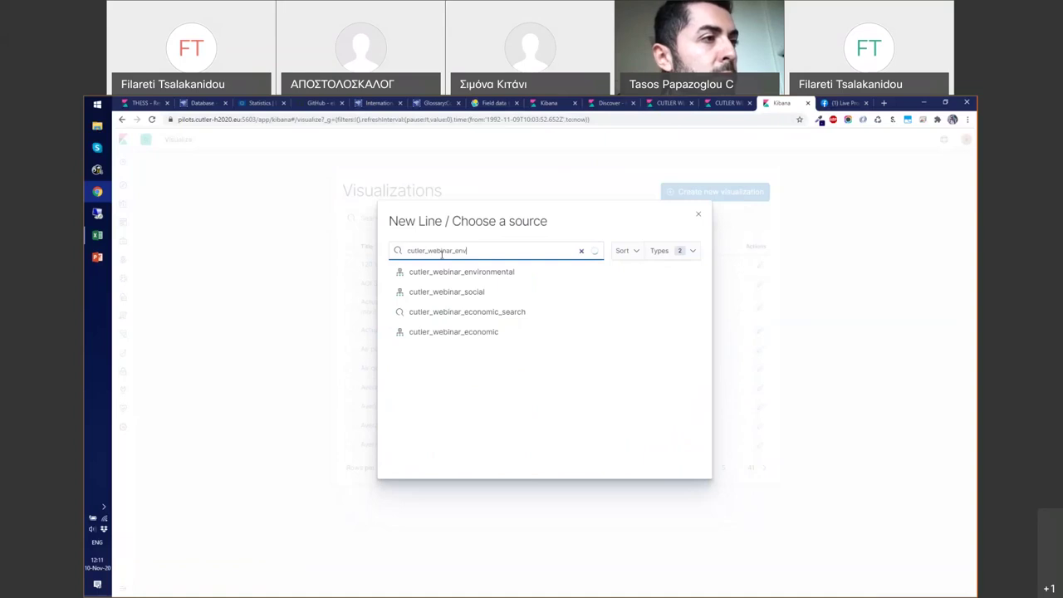
pyautogui.write('iron')
pyautogui.click(433, 274)
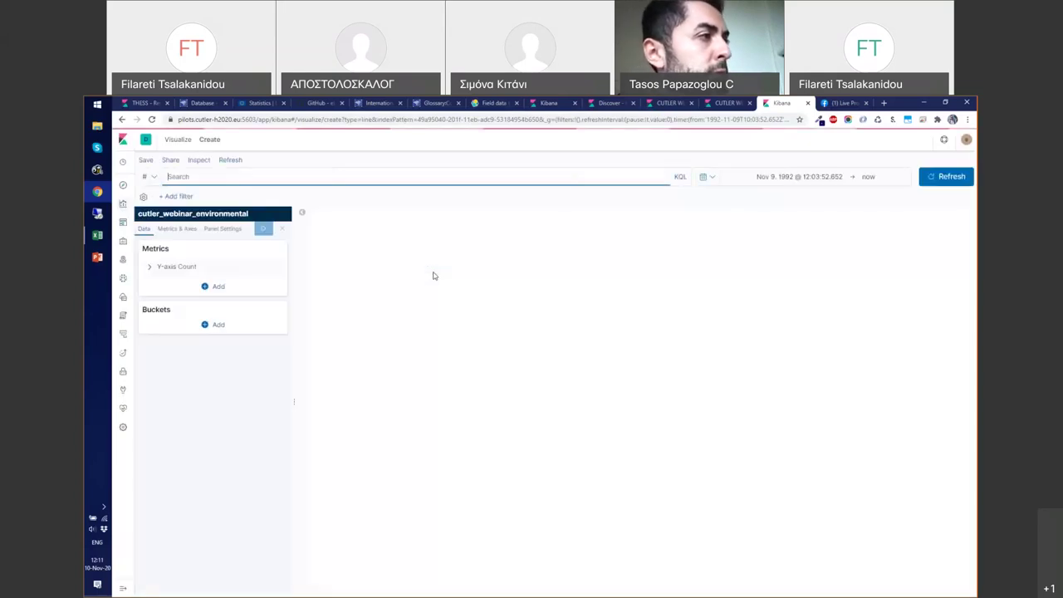
# Set the Y-axis metric to the Average aggregation of the value field.
pyautogui.click(154, 267)
pyautogui.click(186, 297)
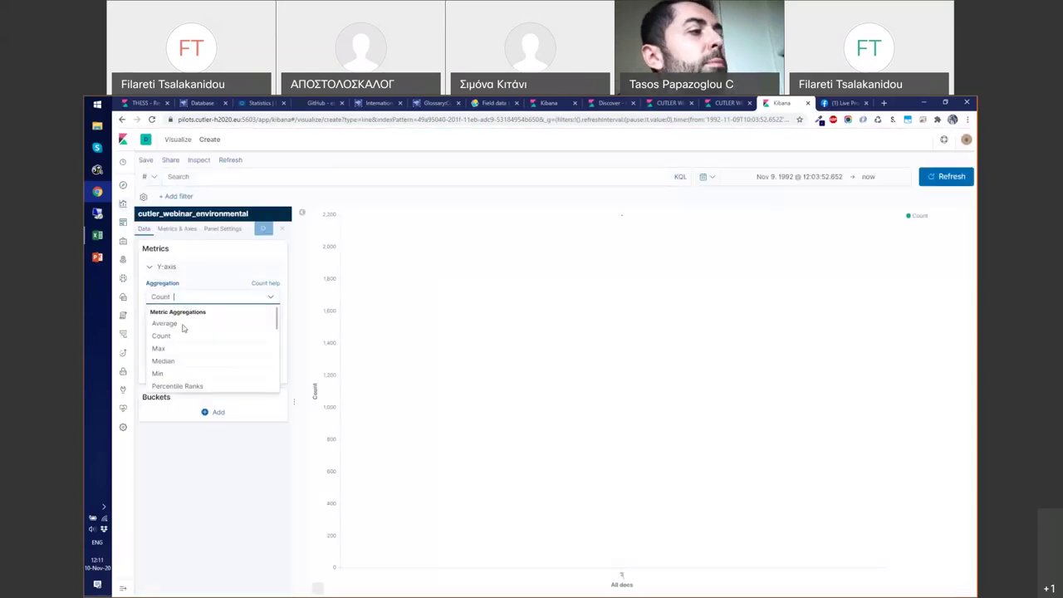
pyautogui.click(183, 324)
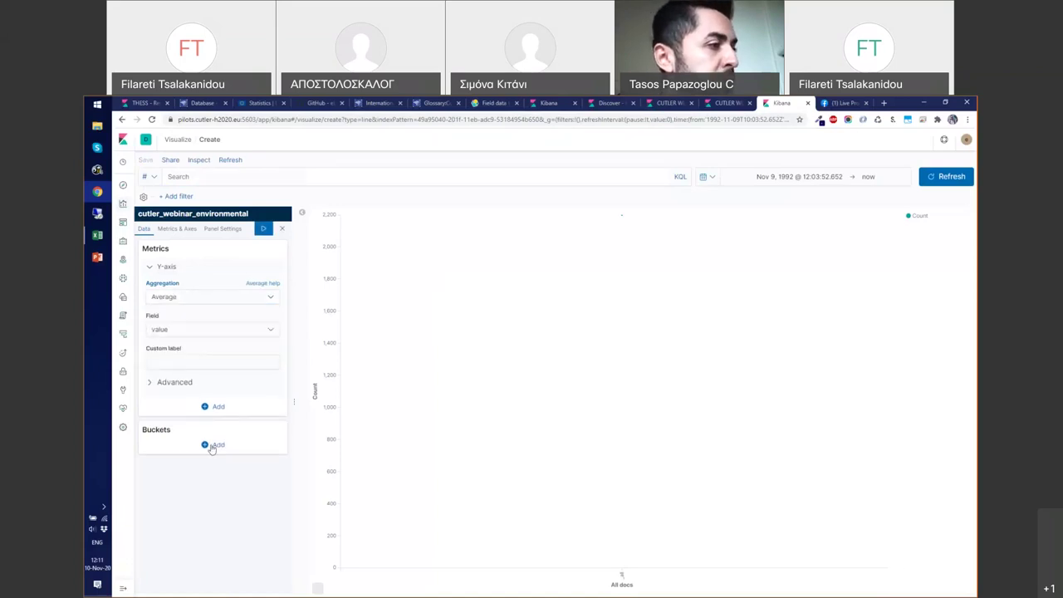
# Add an X-axis bucket with a Terms aggregation on the created field, and apply the changes.
pyautogui.click(214, 445)
pyautogui.click(203, 489)
pyautogui.click(207, 480)
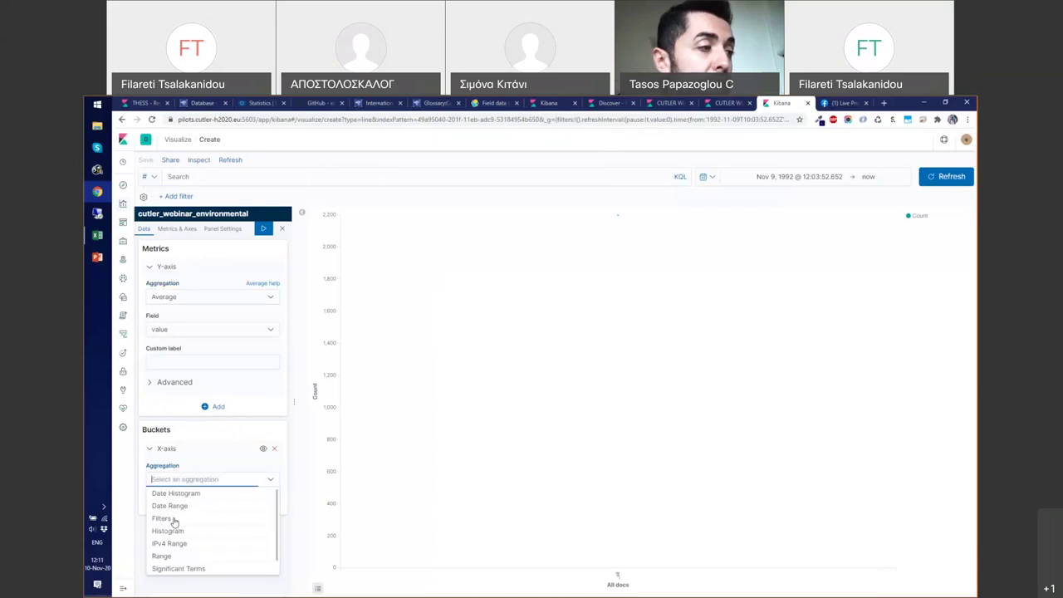
pyautogui.scroll(-1, 172, 572)
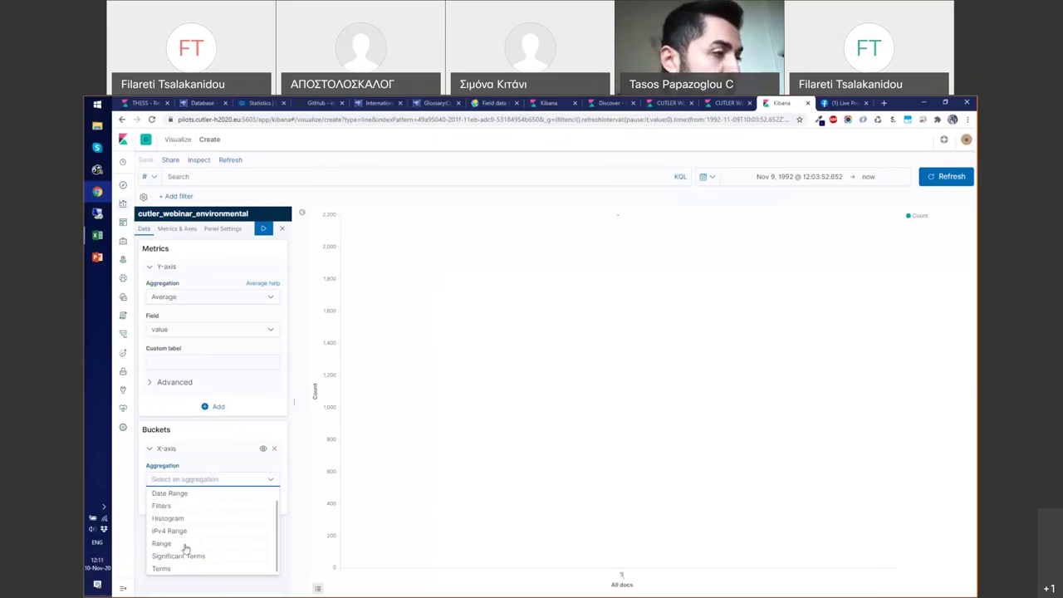
pyautogui.click(164, 569)
pyautogui.click(192, 511)
pyautogui.click(169, 439)
pyautogui.click(262, 229)
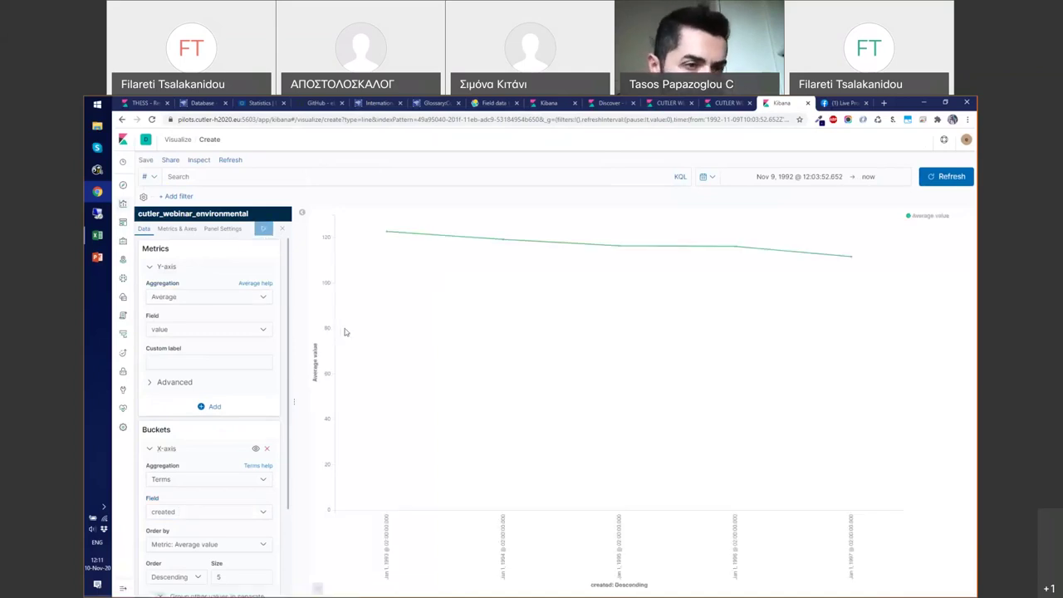
# Set the size of the line chart's X-axis terms bucket to 100, and apply the change.
pyautogui.scroll(-2, 249, 520)
pyautogui.click(239, 484)
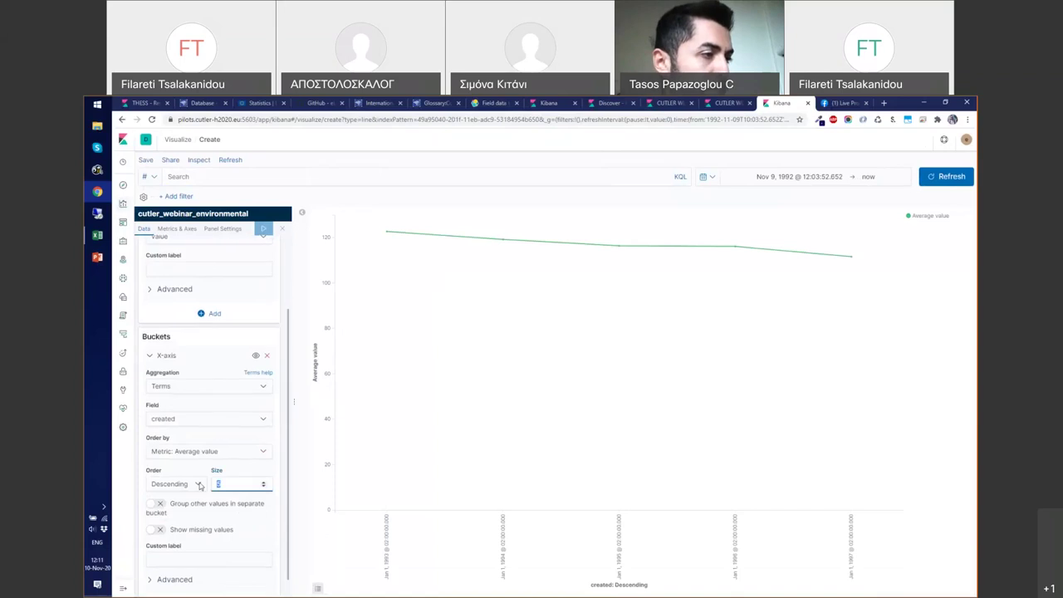
pyautogui.write('100')
pyautogui.click(264, 231)
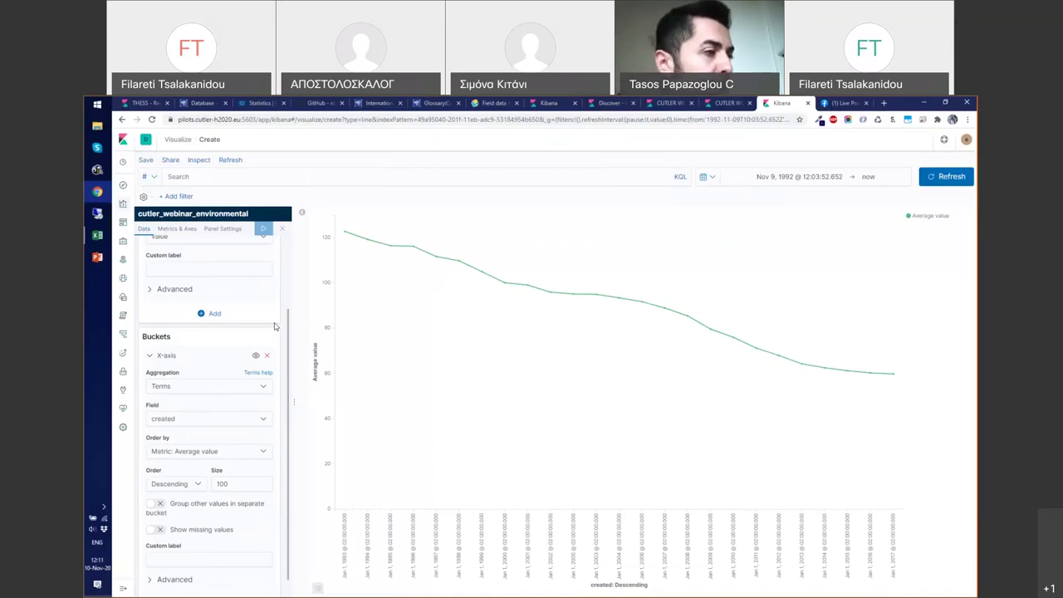
pyautogui.scroll(-1, 178, 523)
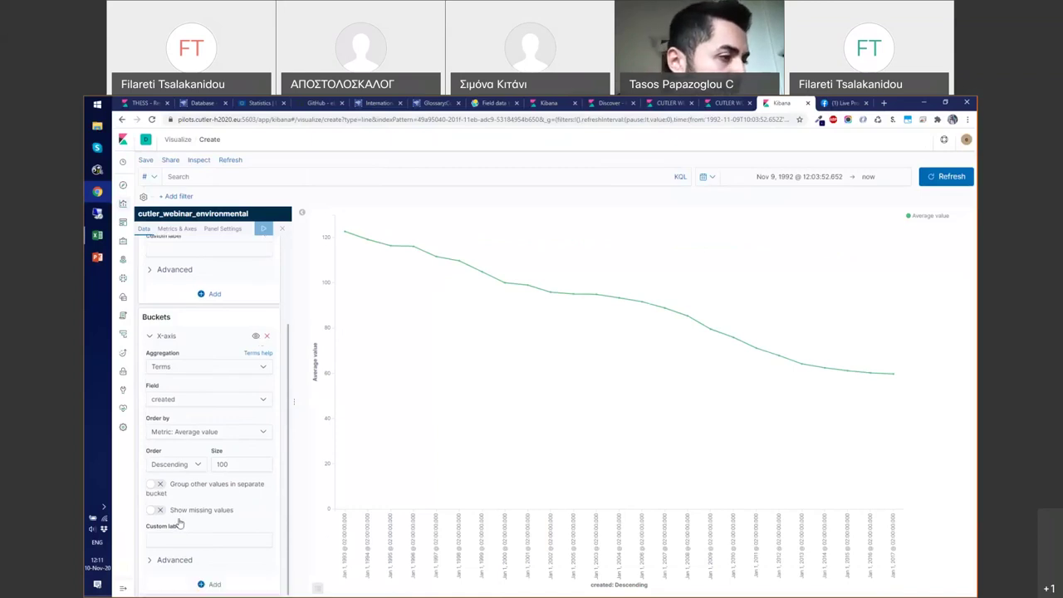
# Split the line chart into series with a Terms sub-aggregation on air_pollutants.keyword, and apply the changes.
pyautogui.click(204, 585)
pyautogui.click(202, 552)
pyautogui.scroll(-3, 201, 552)
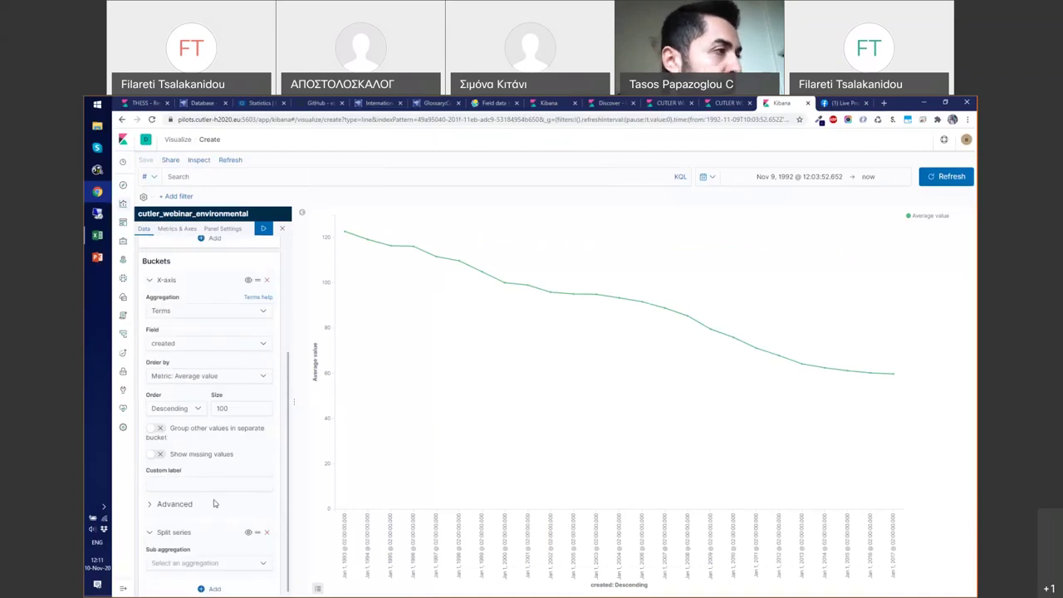
pyautogui.click(212, 559)
pyautogui.scroll(-1, 199, 507)
pyautogui.click(199, 545)
pyautogui.scroll(-2, 221, 481)
pyautogui.scroll(-3, 218, 504)
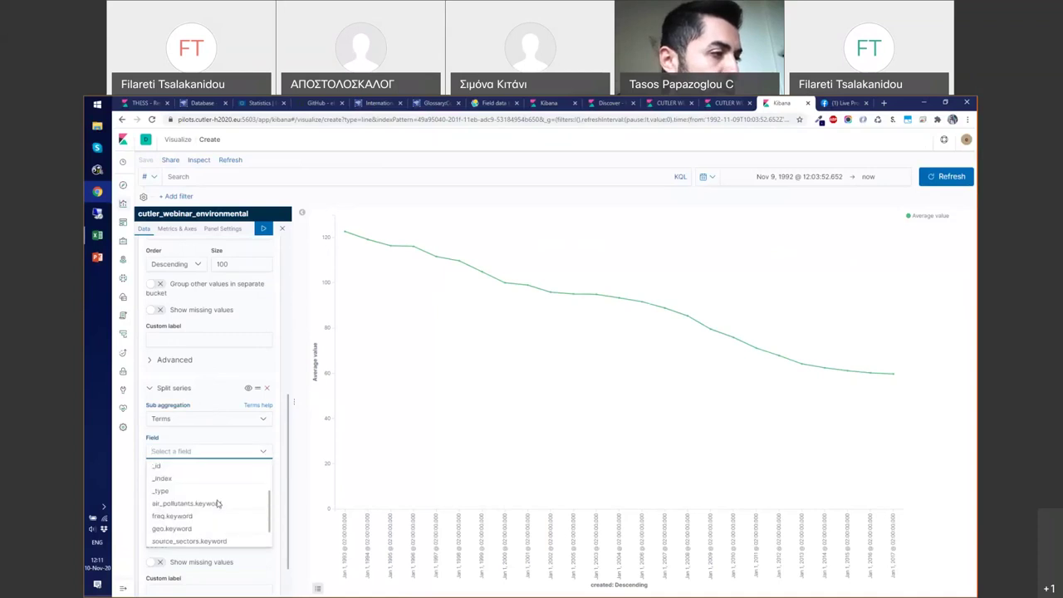
pyautogui.click(185, 496)
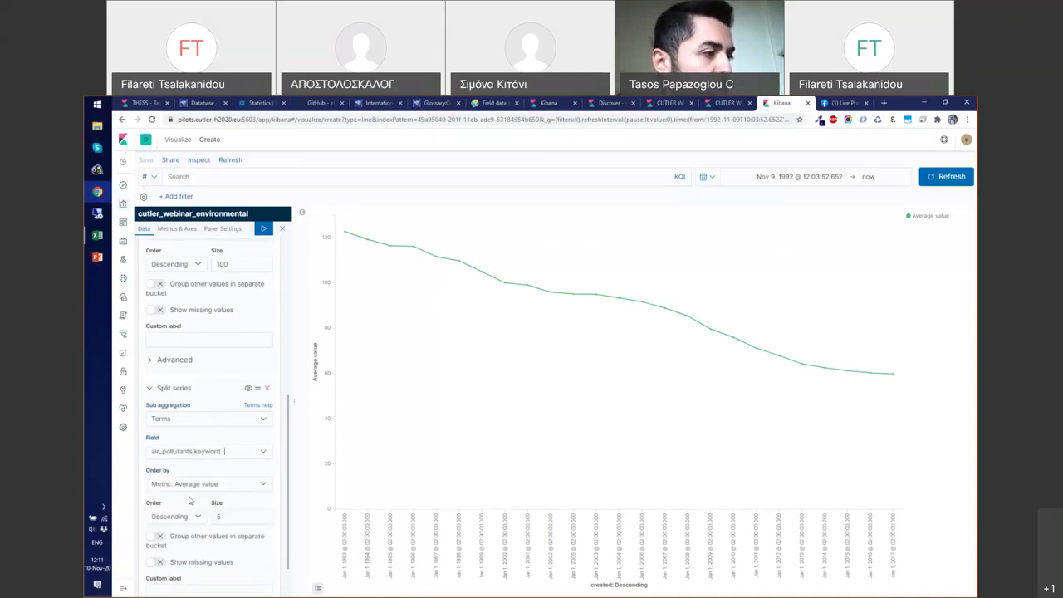
pyautogui.click(264, 229)
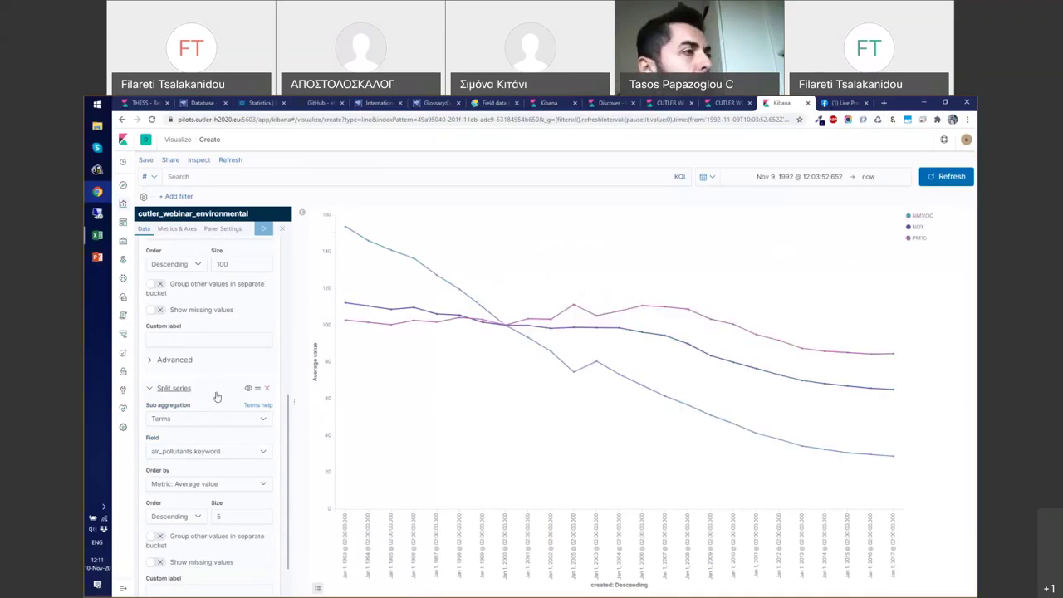
# Set the line chart's legend position to Top, and apply the change.
pyautogui.click(222, 229)
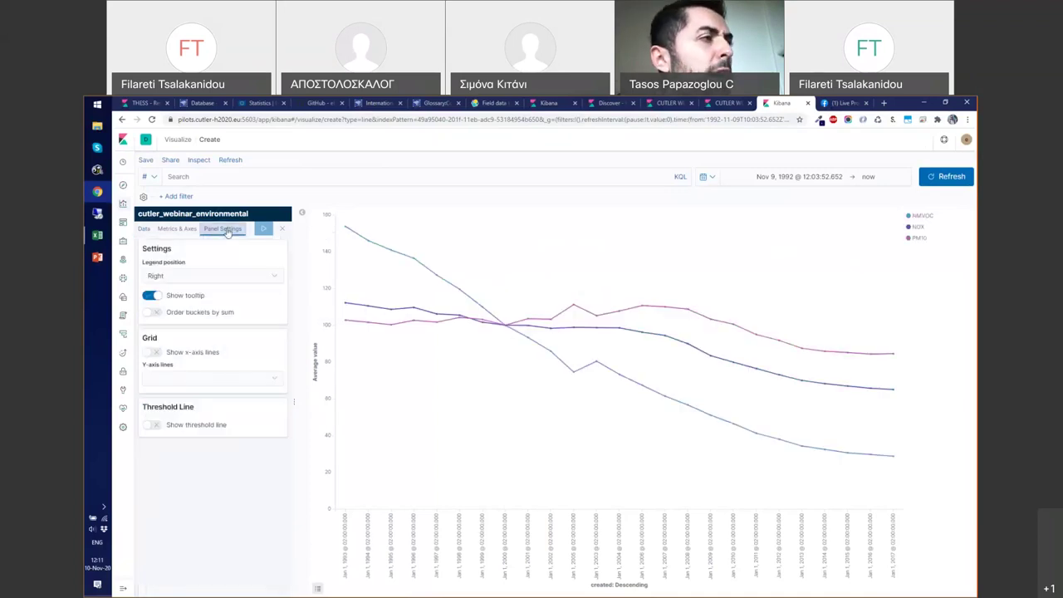
pyautogui.click(179, 283)
pyautogui.click(174, 287)
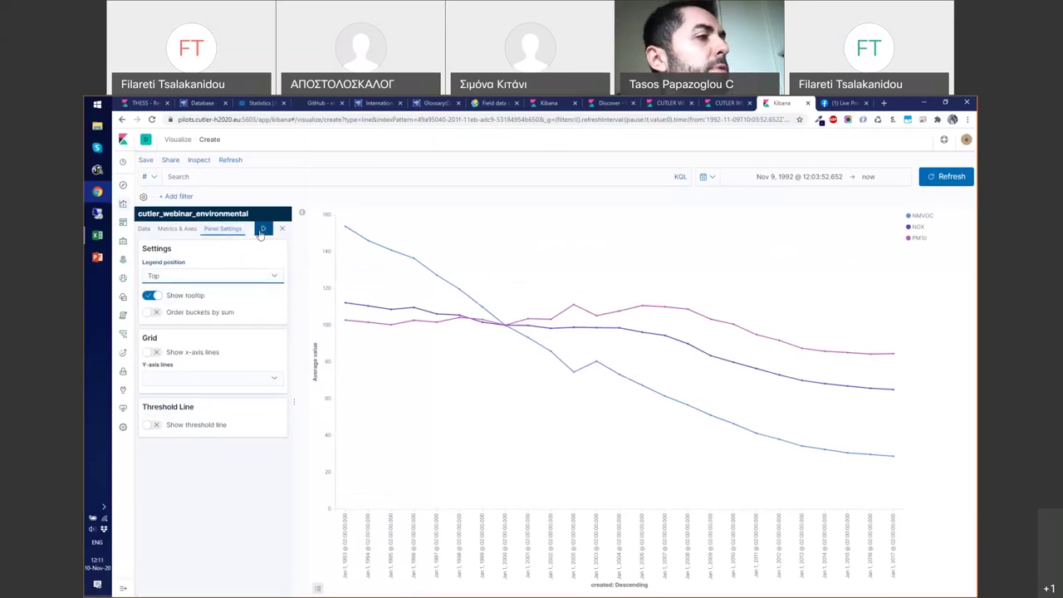
pyautogui.click(261, 228)
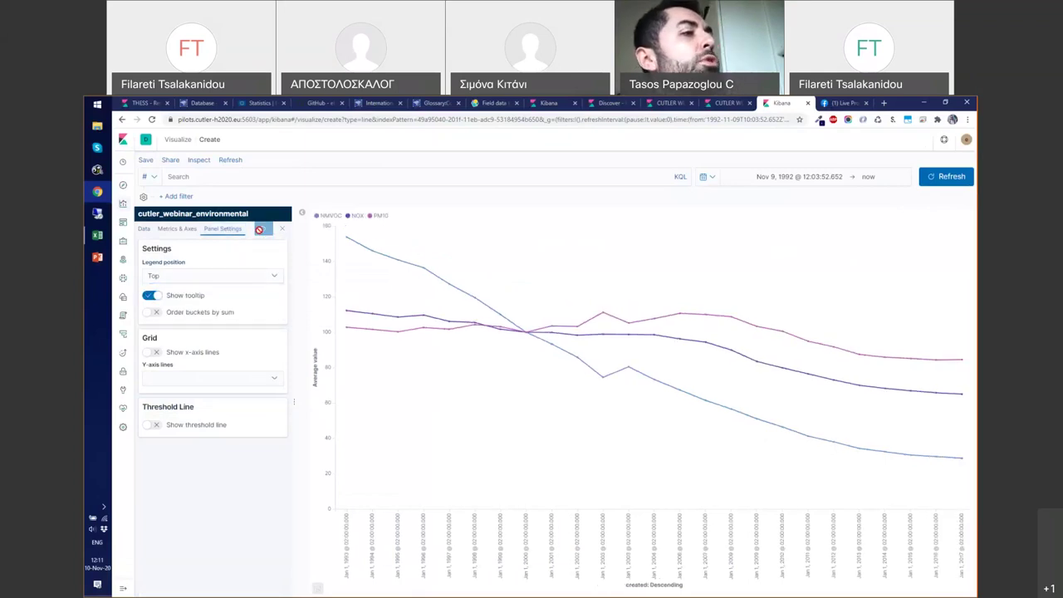
# Enable the line chart's threshold line with a value of 100, and apply the change.
pyautogui.click(175, 235)
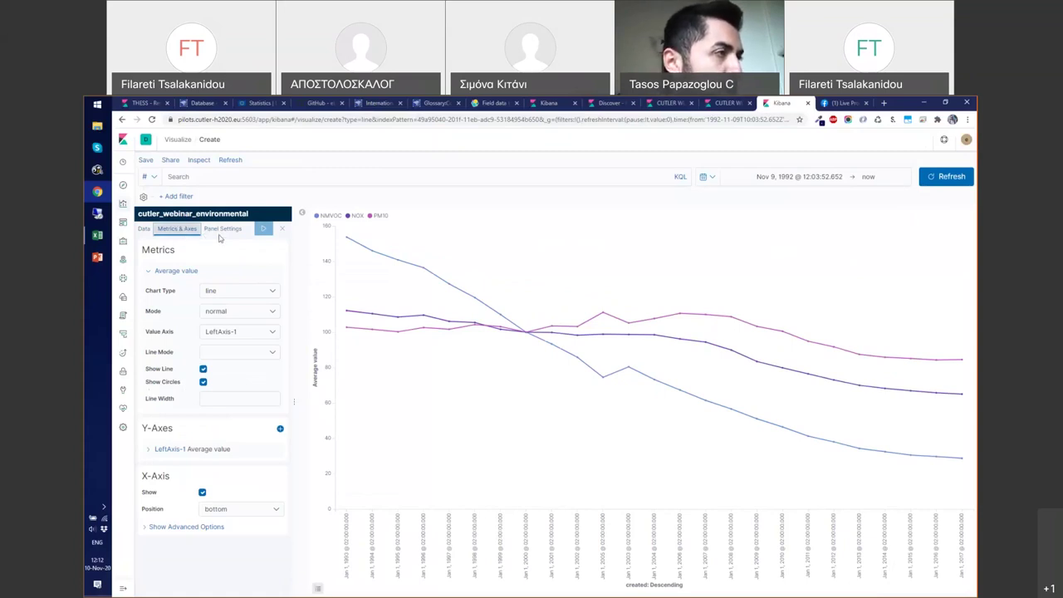
pyautogui.click(221, 229)
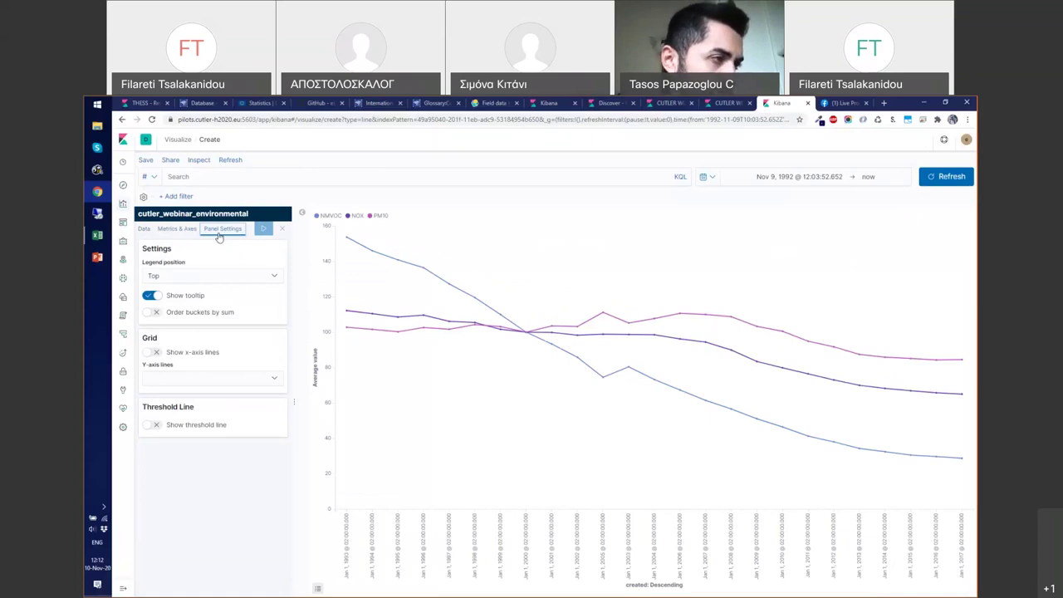
pyautogui.click(149, 425)
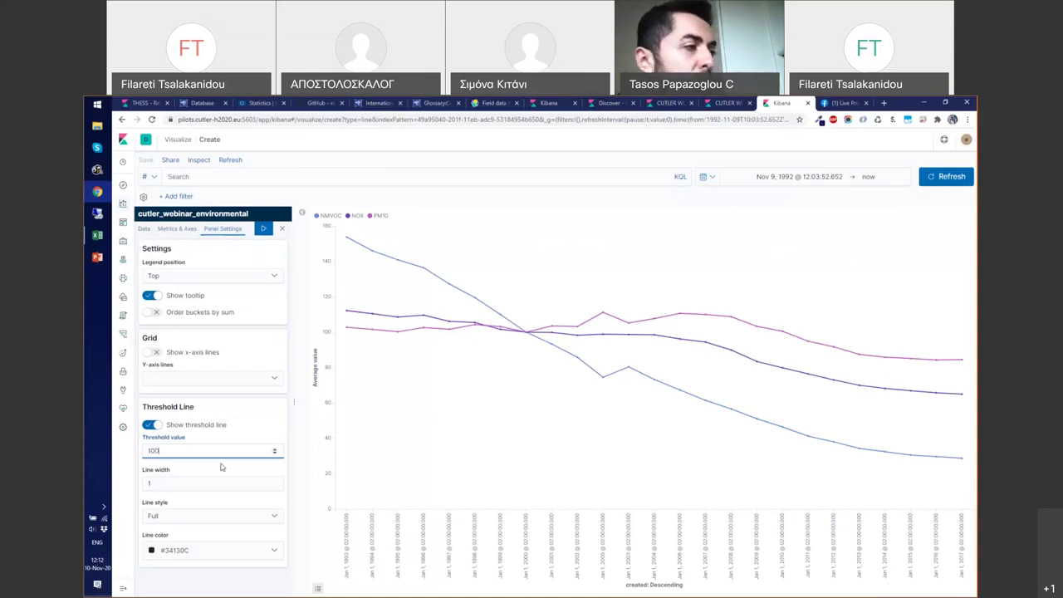
pyautogui.click(261, 228)
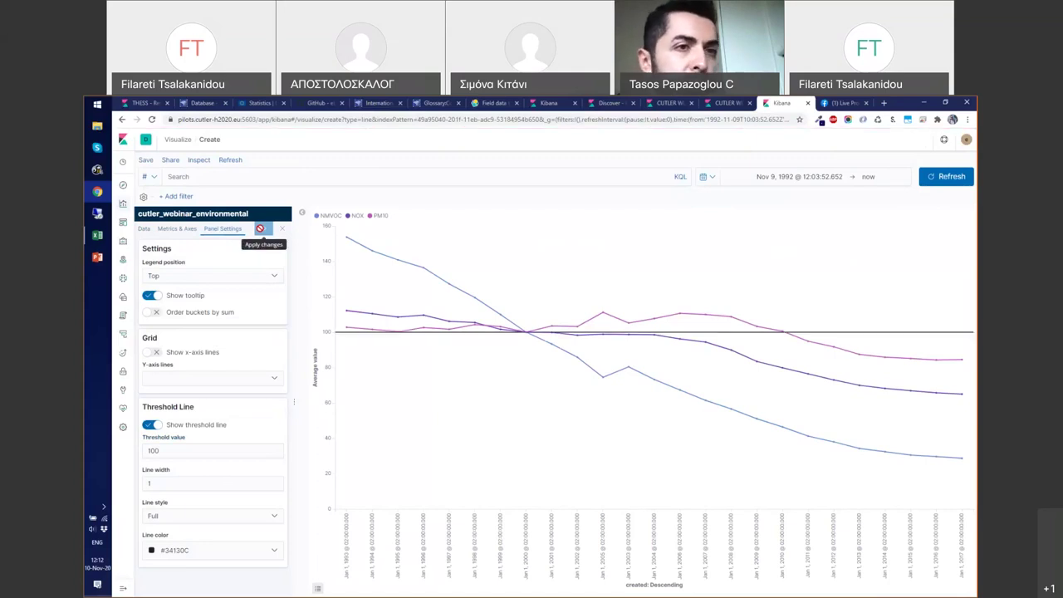
# Format the threshold line with width 2, Dashed style and orange color #F98510, and apply the changes.
pyautogui.doubleClick(208, 489)
pyautogui.write('2')
pyautogui.click(260, 550)
pyautogui.click(183, 532)
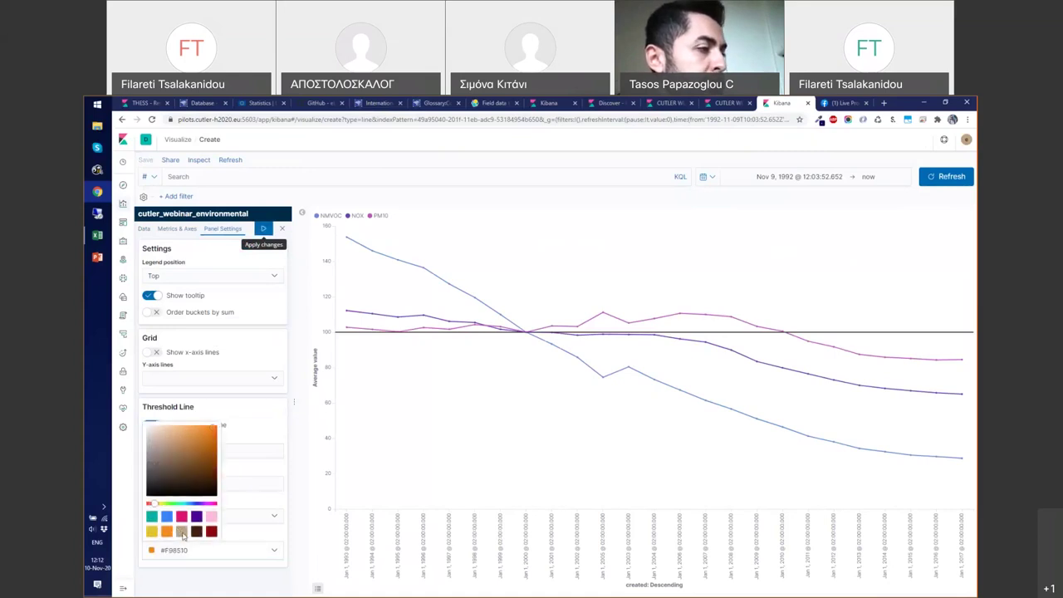
pyautogui.click(249, 516)
pyautogui.click(249, 516)
pyautogui.click(166, 536)
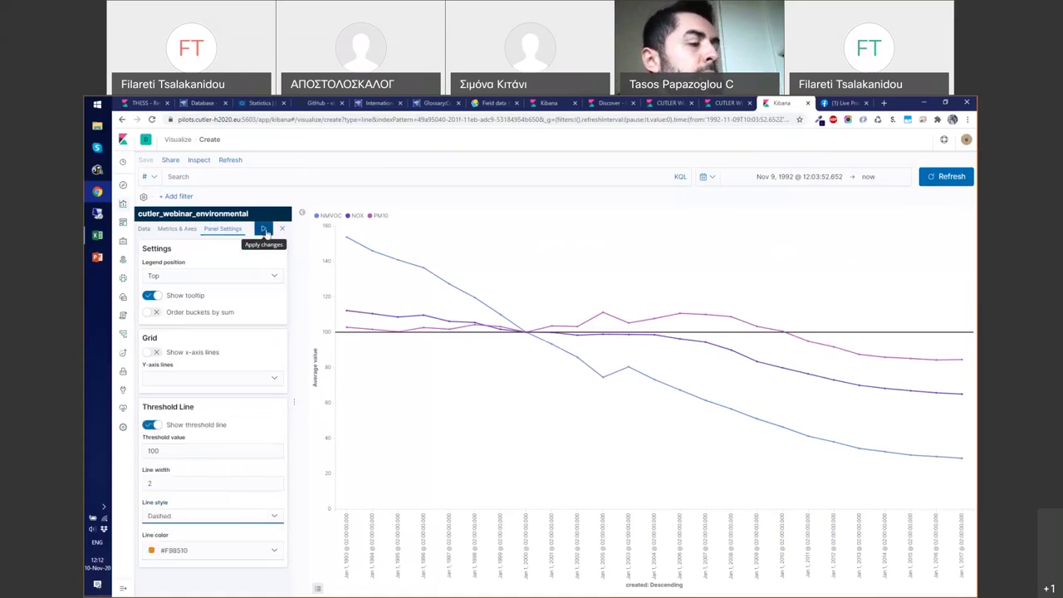
pyautogui.click(265, 230)
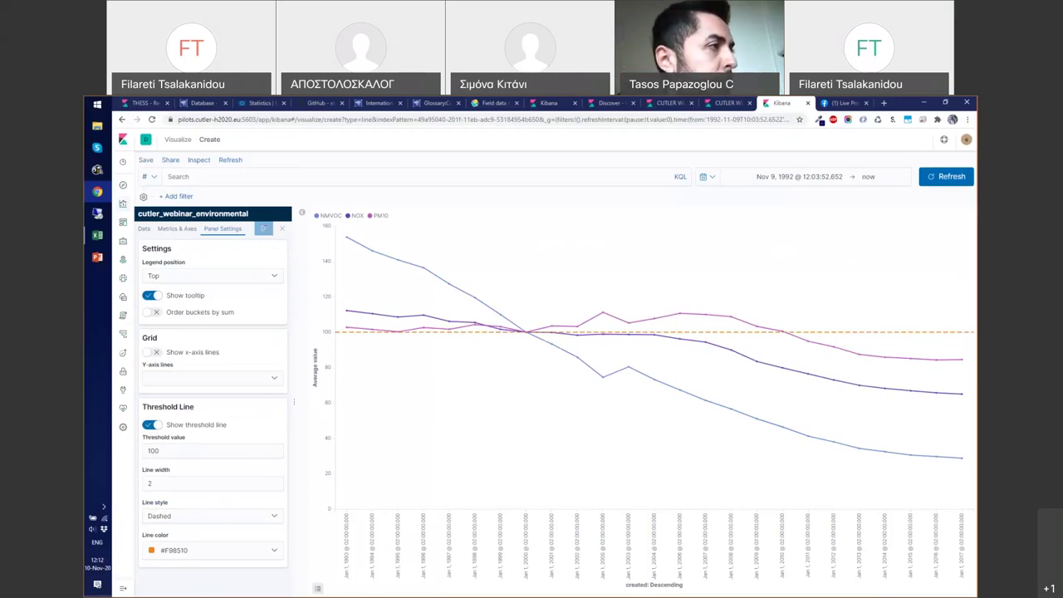
# Switch to the browser tab with the CUTLER WEBINAR DASHBOARD and examine its unemployment and pollutant emissions charts.
pyautogui.click(122, 223)
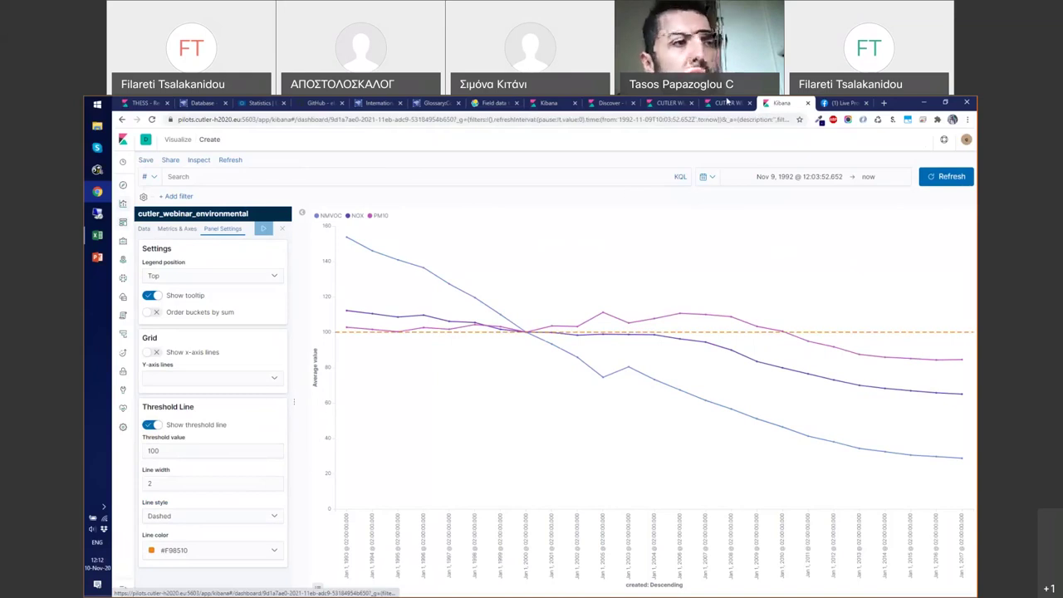
pyautogui.click(728, 102)
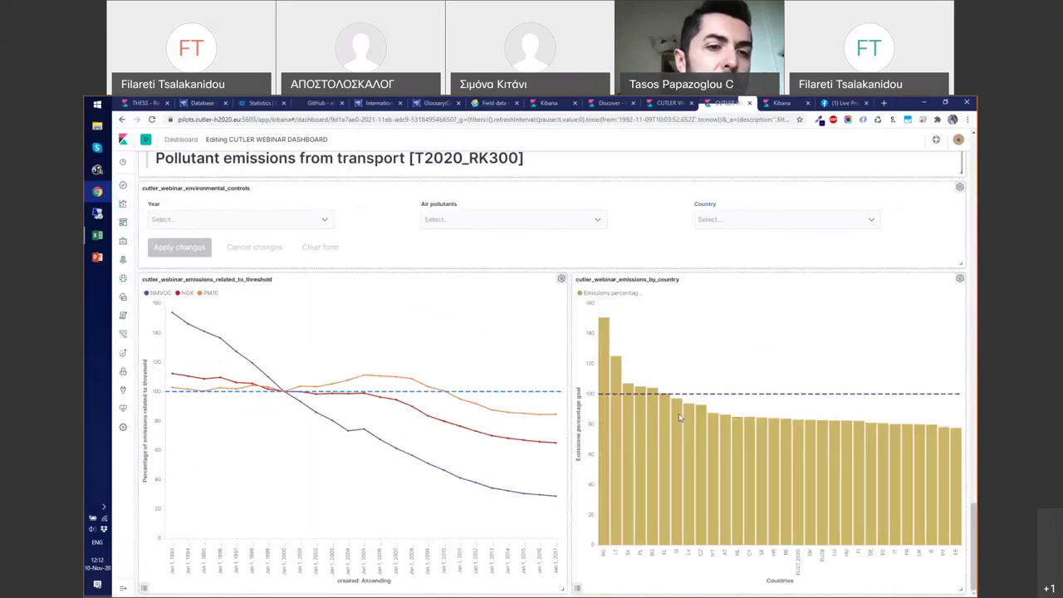
pyautogui.moveTo(671, 415)
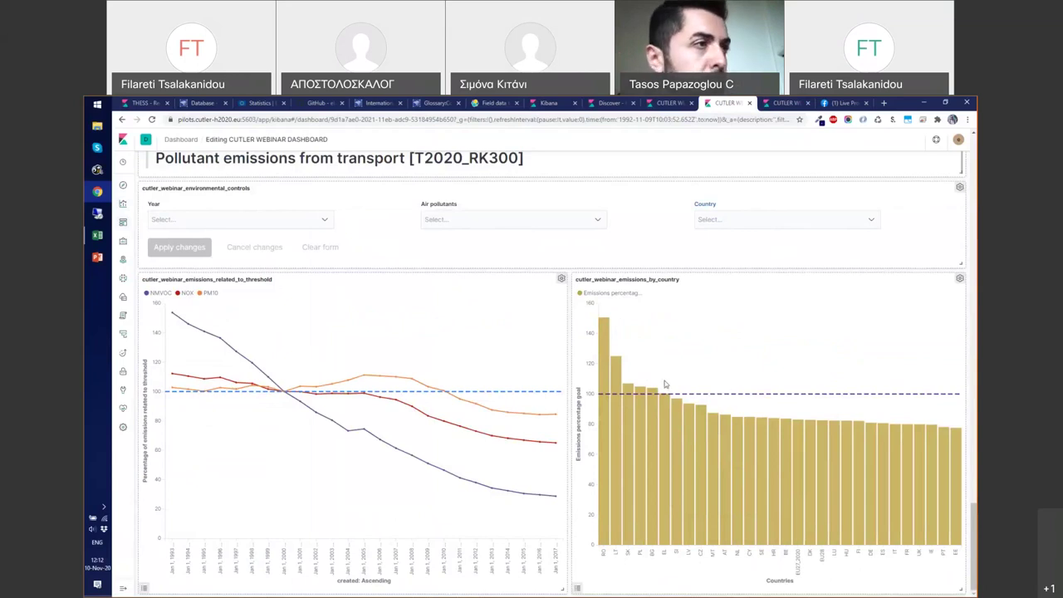
pyautogui.scroll(1, 665, 381)
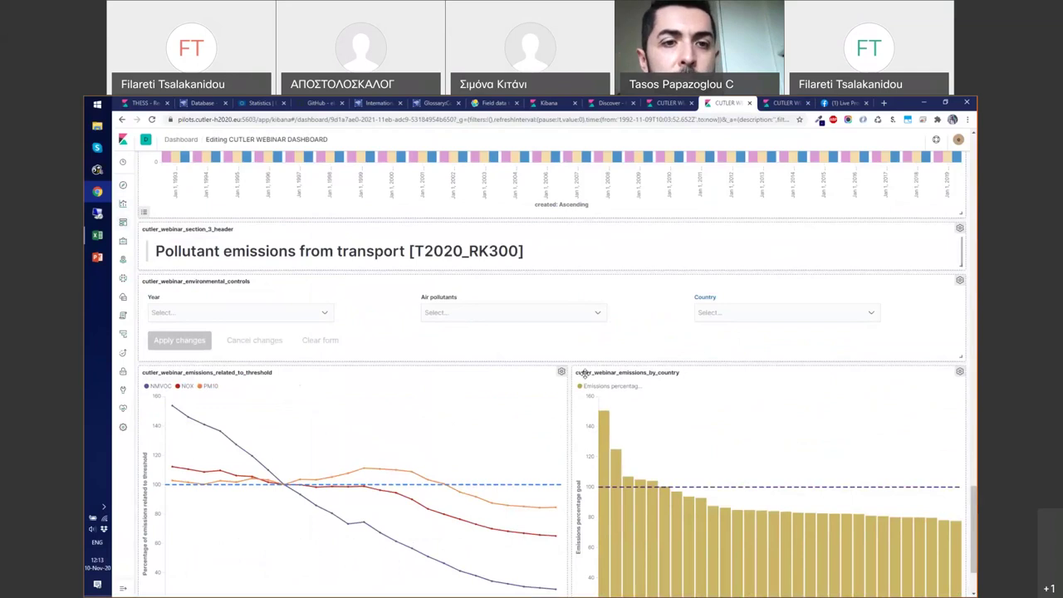
pyautogui.scroll(5, 584, 373)
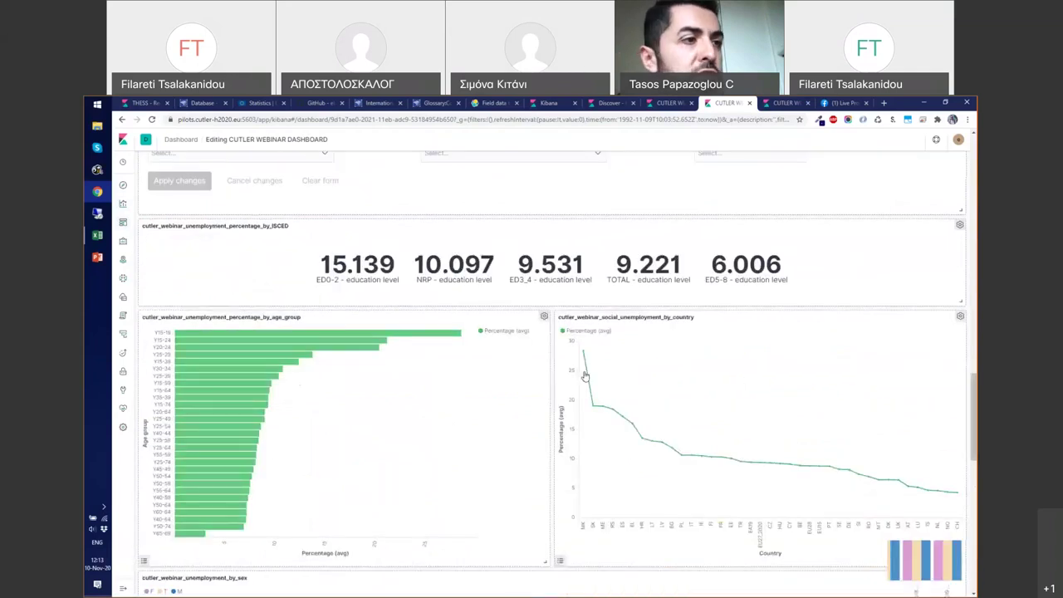
pyautogui.scroll(-4, 585, 376)
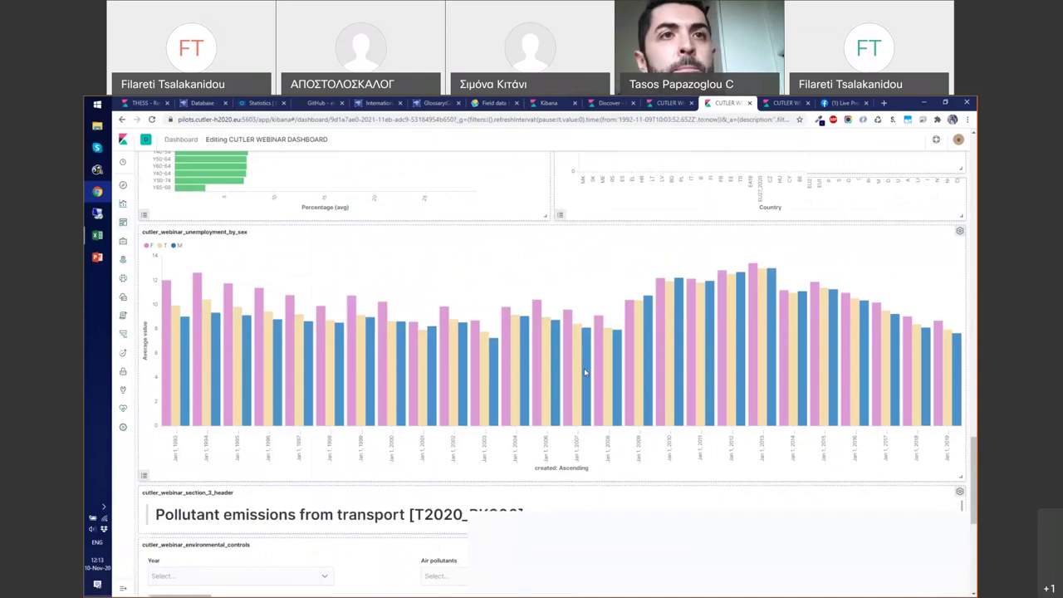
pyautogui.scroll(-4, 584, 373)
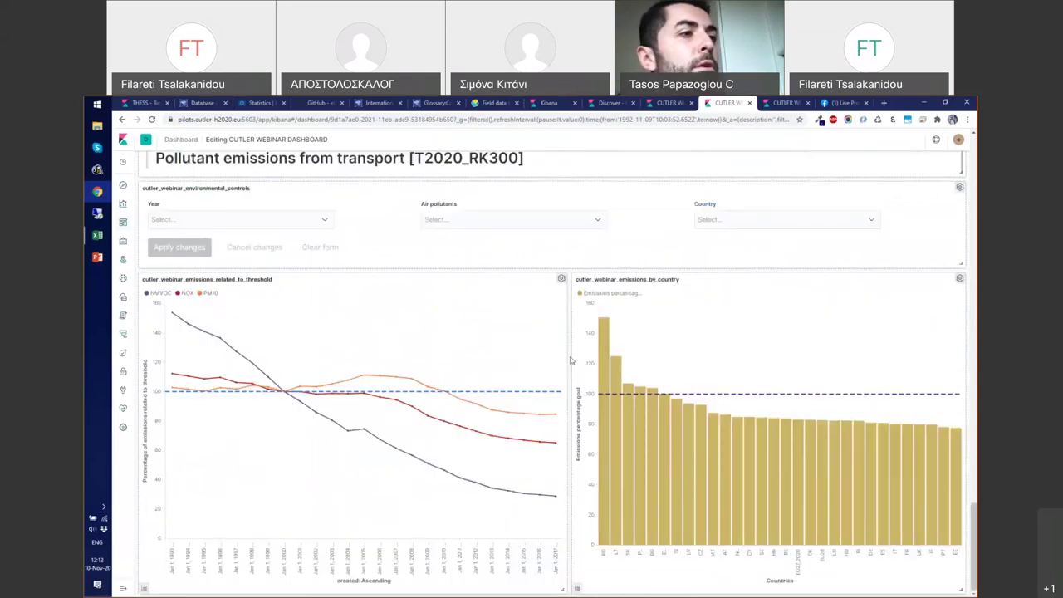
# Review the dashboard's sections from the income controls and charts down to the unemployment rates.
pyautogui.scroll(4, 570, 360)
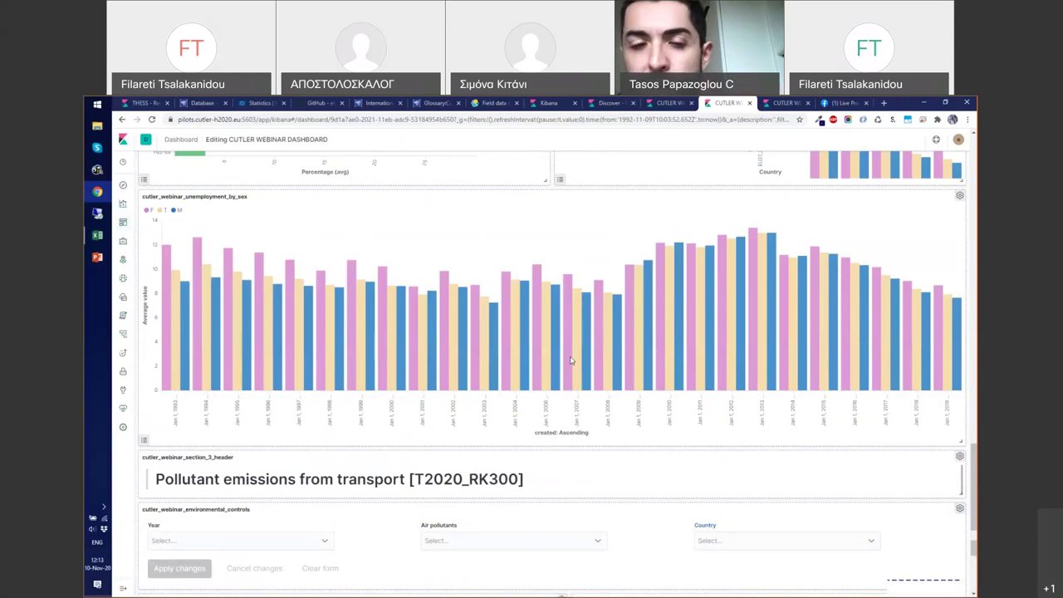
pyautogui.scroll(10, 571, 360)
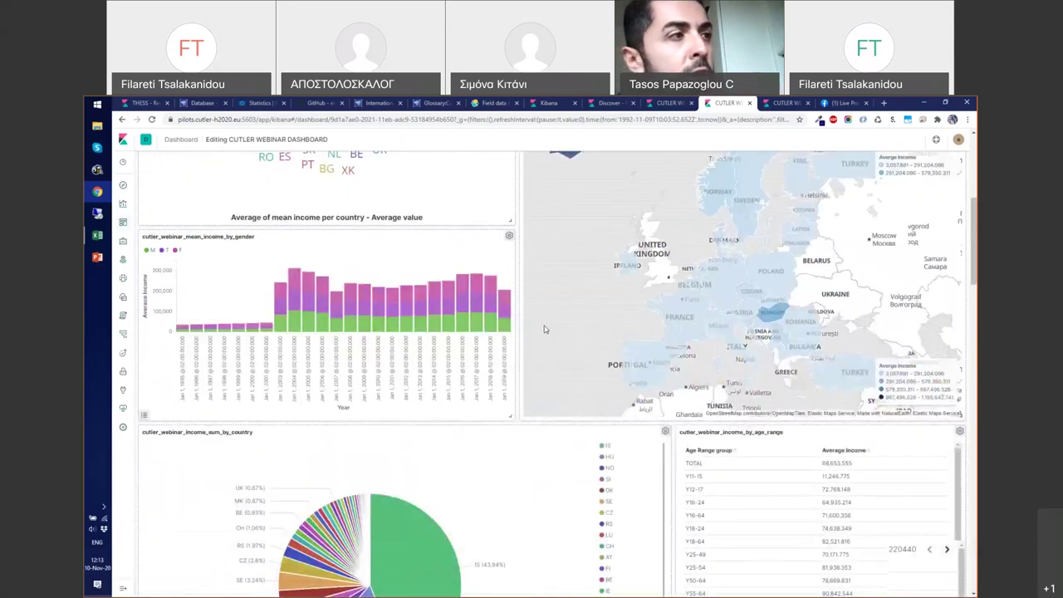
pyautogui.scroll(5, 544, 330)
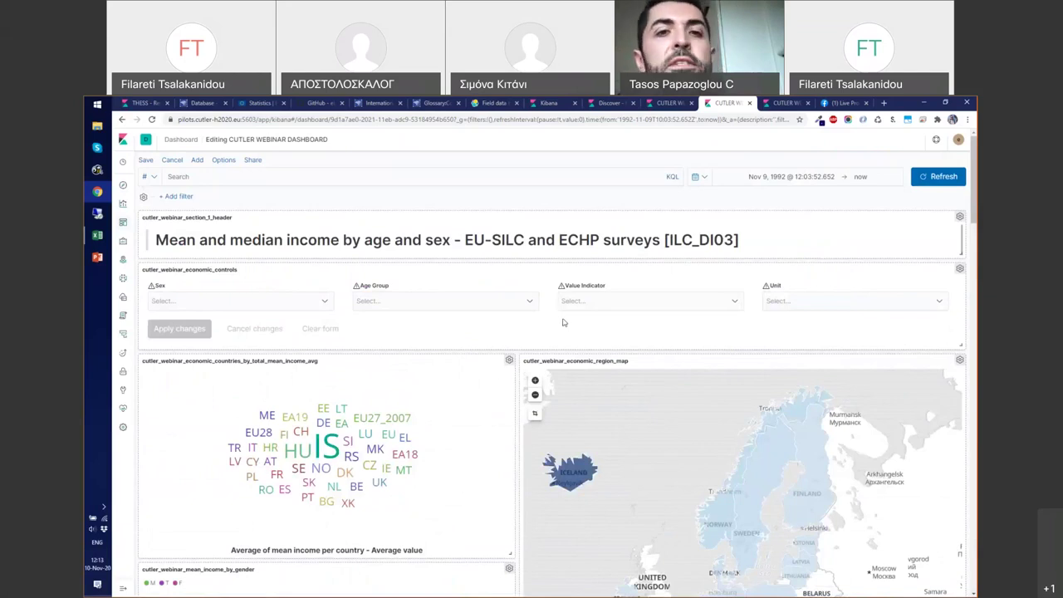
pyautogui.scroll(-5, 562, 323)
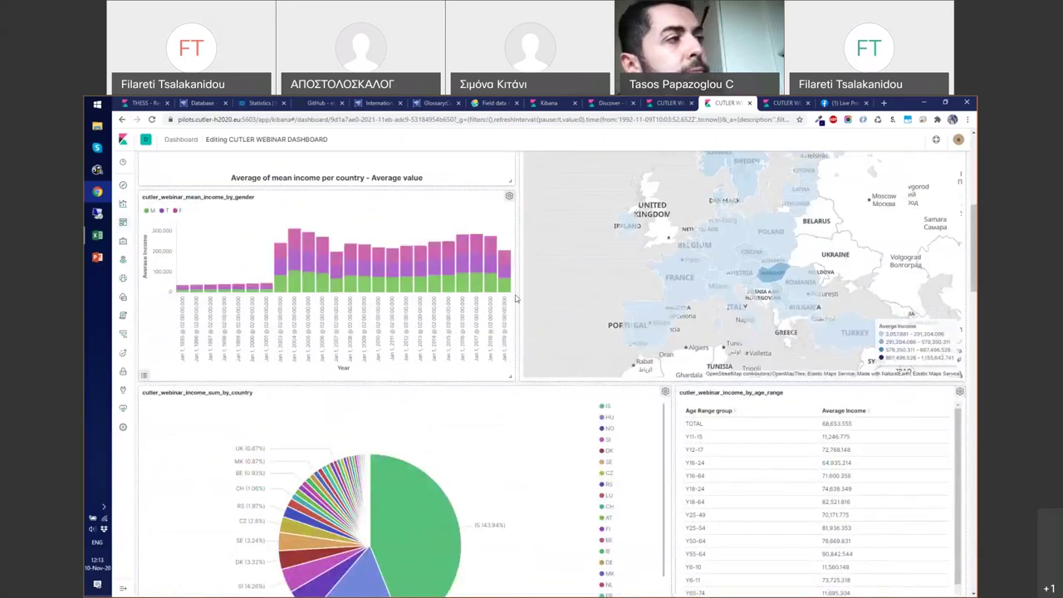
pyautogui.scroll(-4, 515, 299)
pyautogui.scroll(-4, 502, 296)
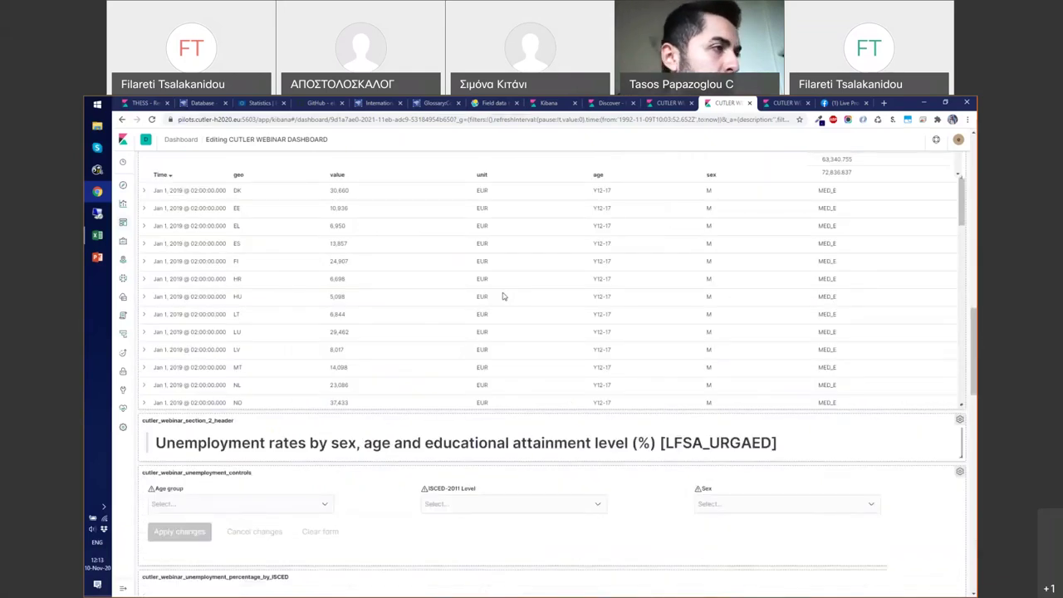
pyautogui.scroll(-5, 502, 295)
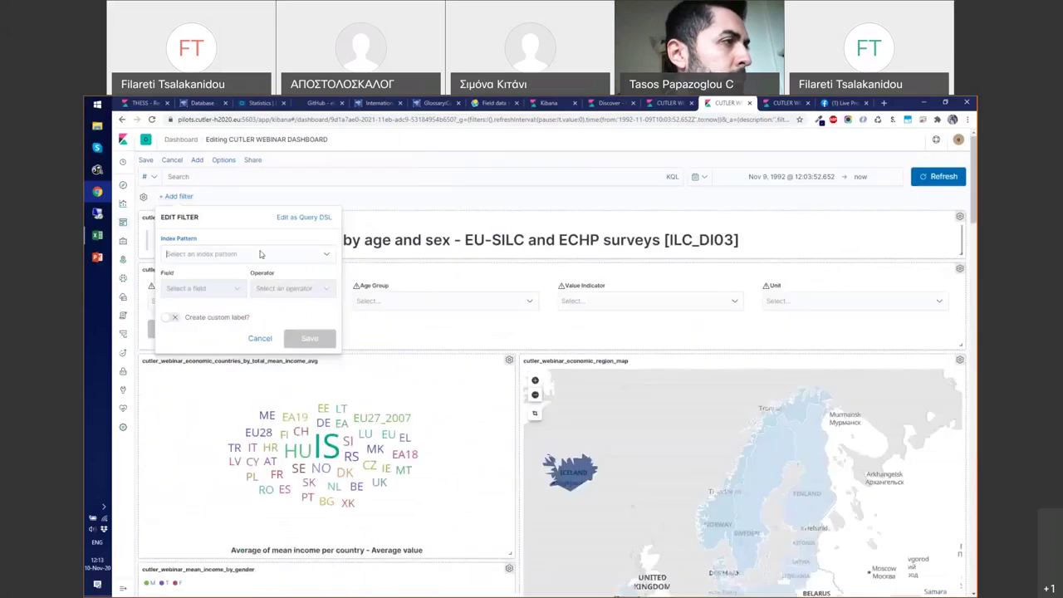
# Start a new dashboard filter on the cutler_webinar_economic index pattern, using the geo.keyword field.
pyautogui.click(177, 197)
pyautogui.click(178, 197)
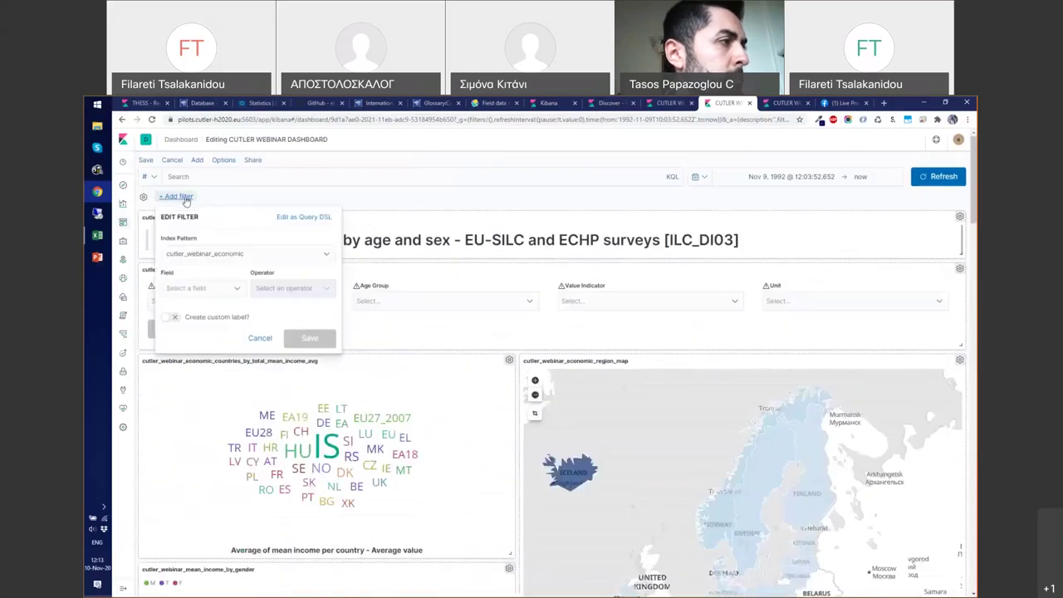
pyautogui.click(327, 257)
pyautogui.click(328, 258)
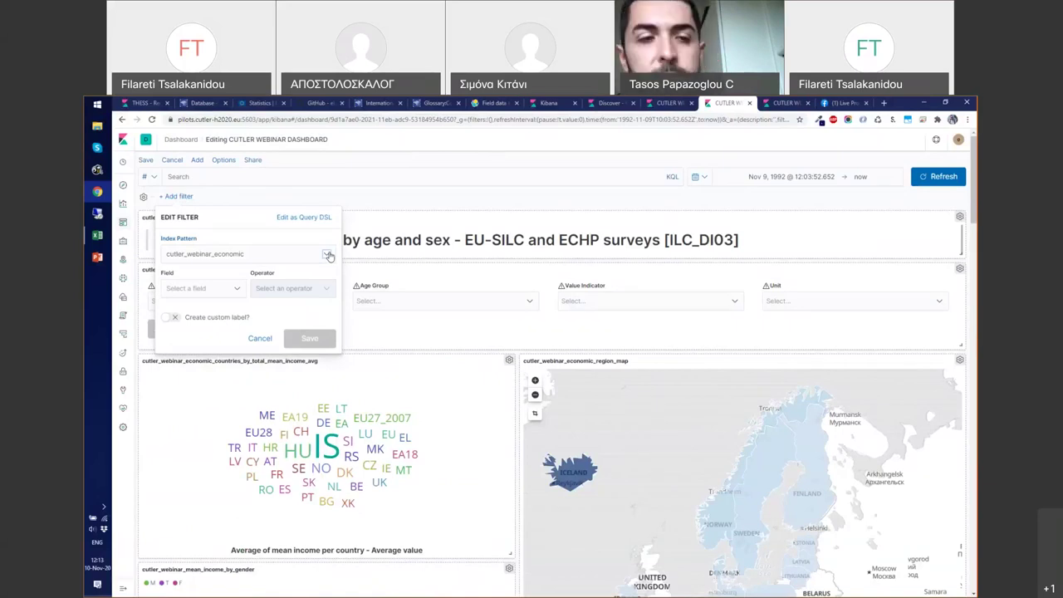
pyautogui.click(224, 288)
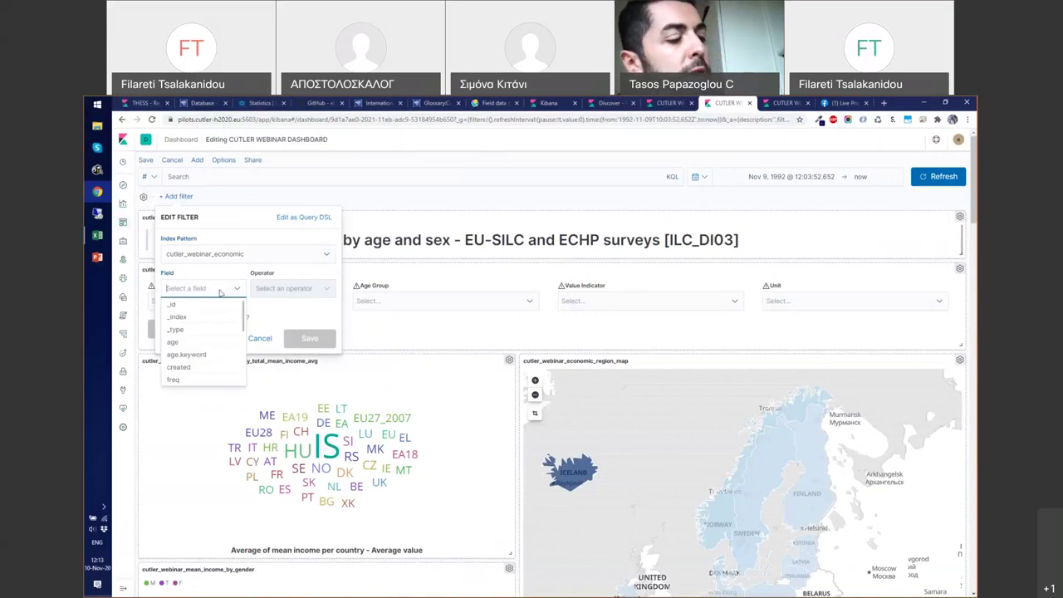
pyautogui.write('geo')
pyautogui.click(186, 317)
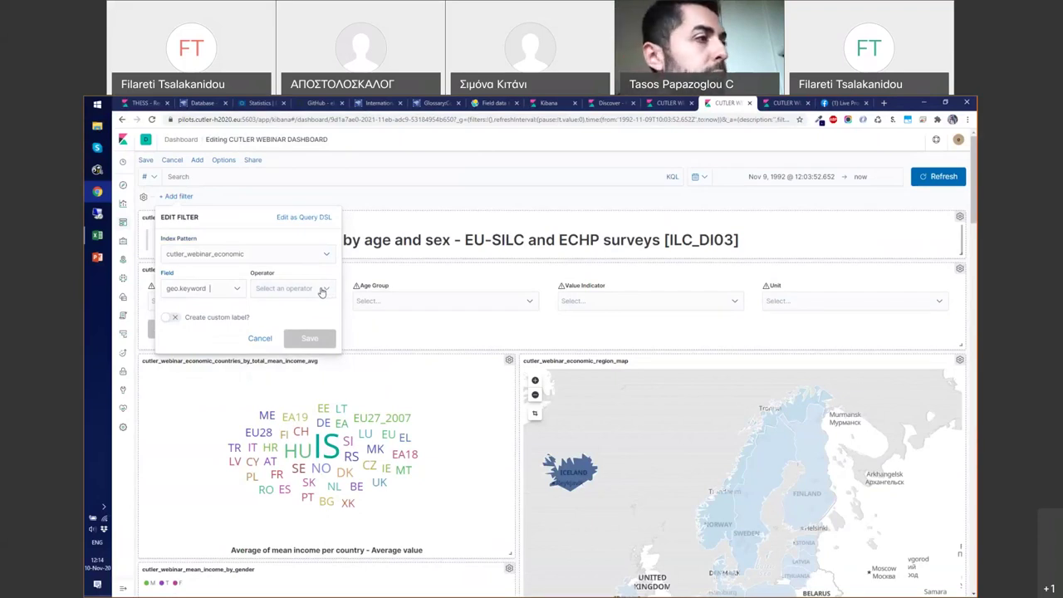
# Set the filter's operator to "is" and its value to EL, and save the filter.
pyautogui.click(299, 289)
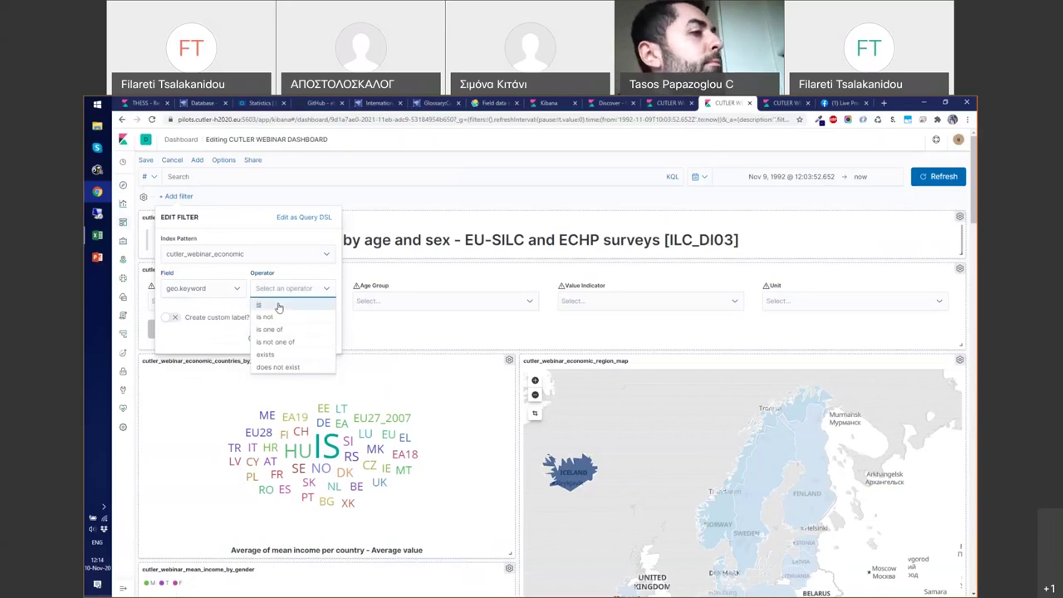
pyautogui.click(278, 308)
pyautogui.click(223, 333)
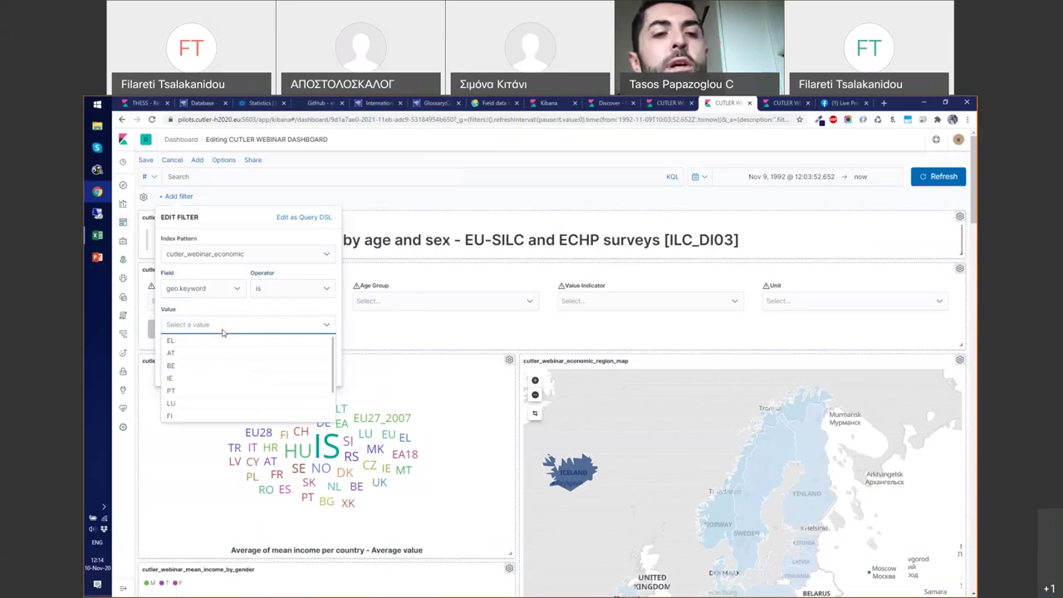
pyautogui.click(175, 342)
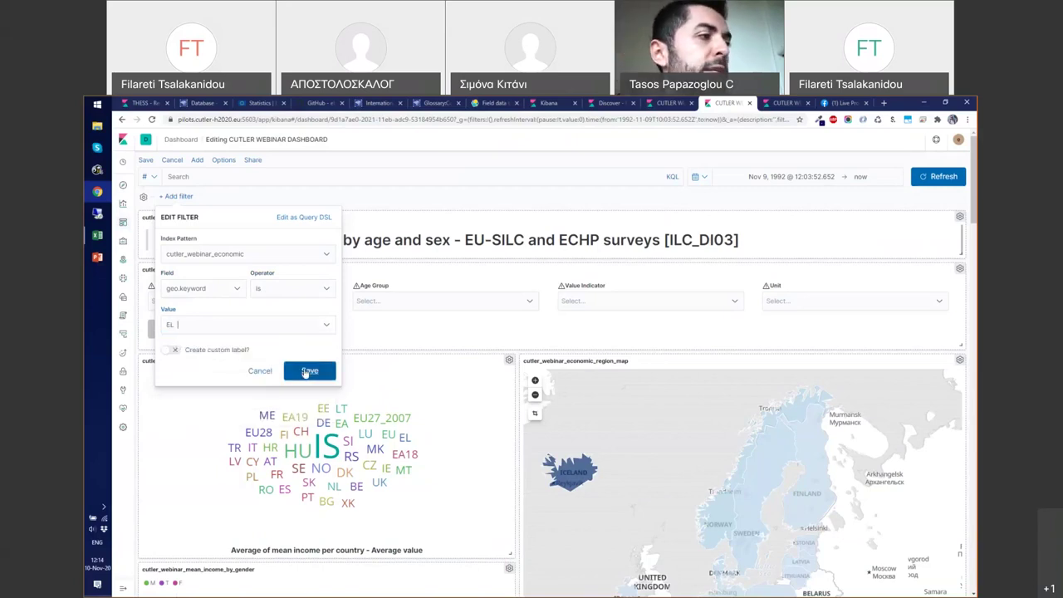
pyautogui.press('Return')
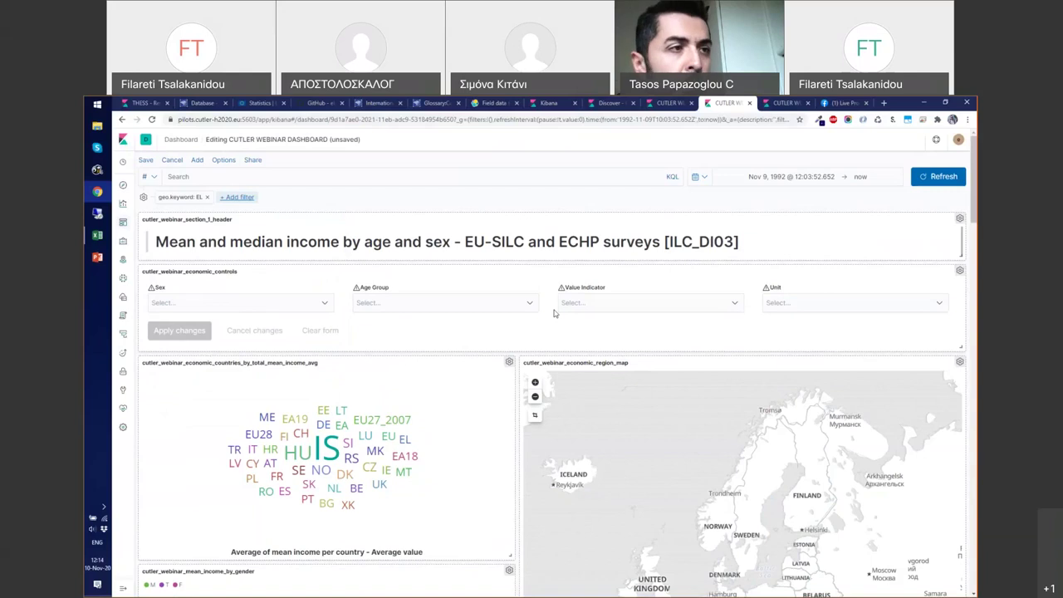
# Examine the EL-filtered income charts, from the country tag cloud and region map to the gender bars and country pie chart.
pyautogui.scroll(-1, 555, 313)
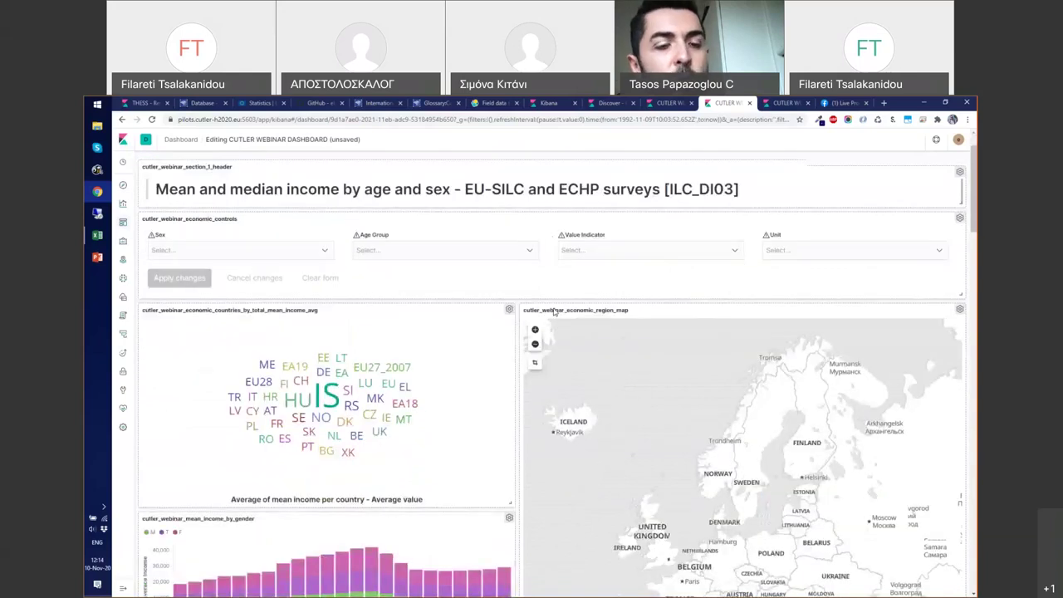
pyautogui.scroll(-3, 555, 313)
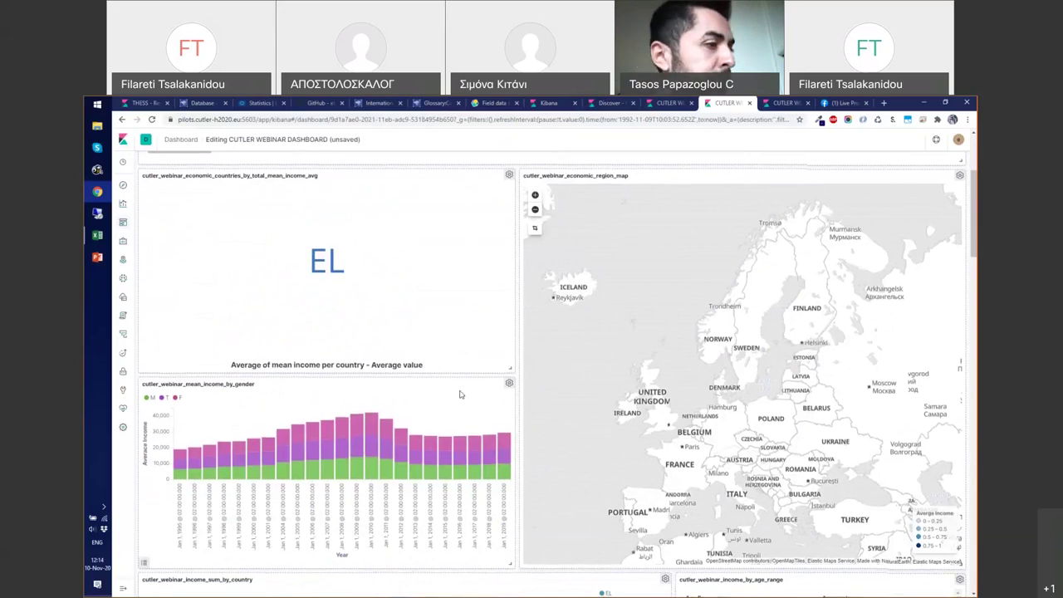
pyautogui.scroll(-1, 461, 395)
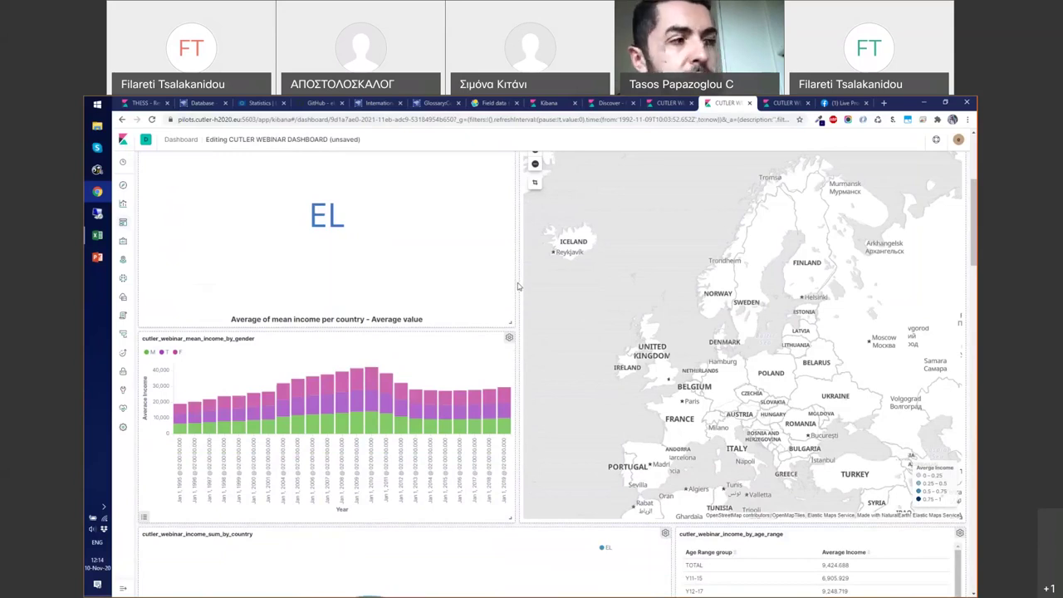
pyautogui.scroll(-1, 517, 286)
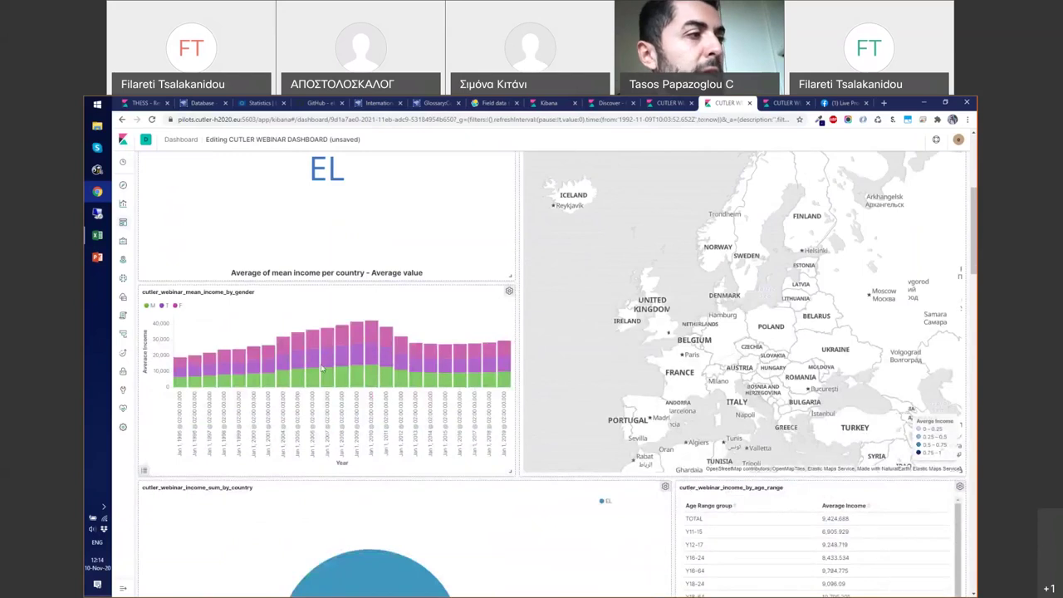
pyautogui.scroll(-3, 515, 322)
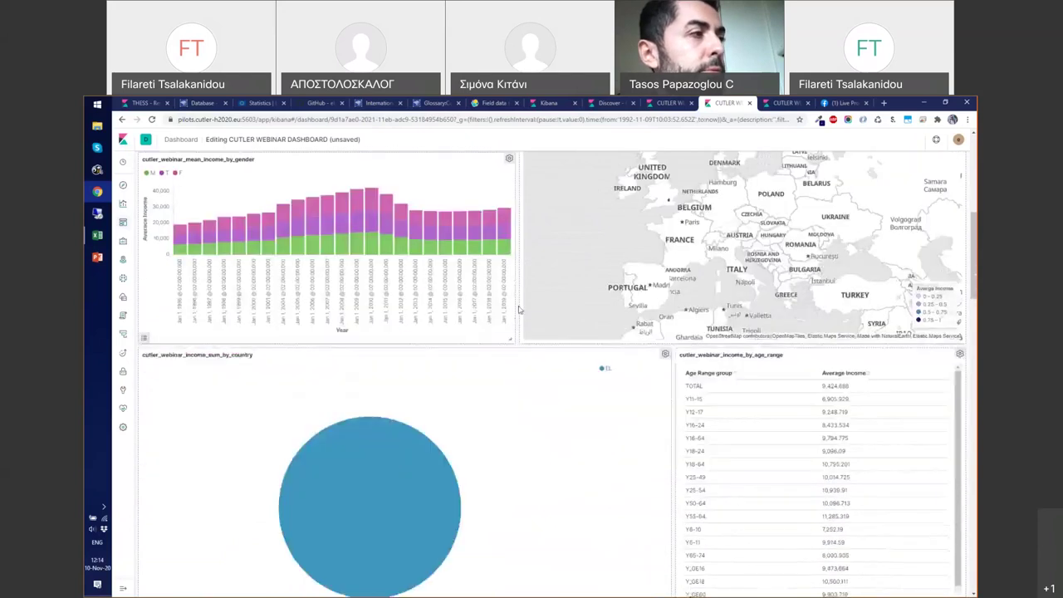
pyautogui.scroll(-3, 518, 309)
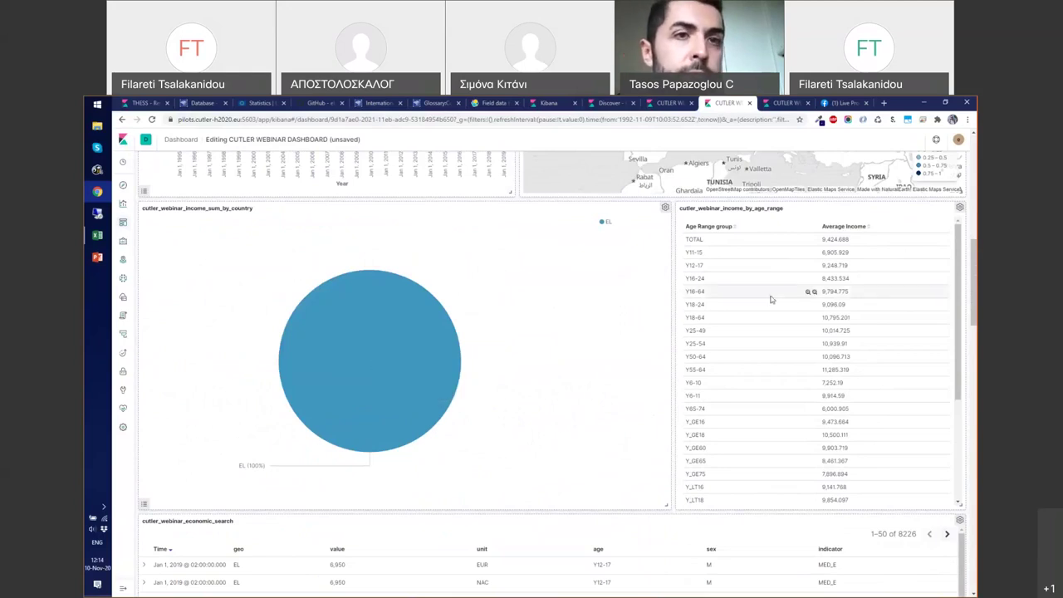
# Look through the income by age range table and sort it by Average Income in descending order.
pyautogui.scroll(-2, 771, 293)
pyautogui.scroll(-2, 772, 293)
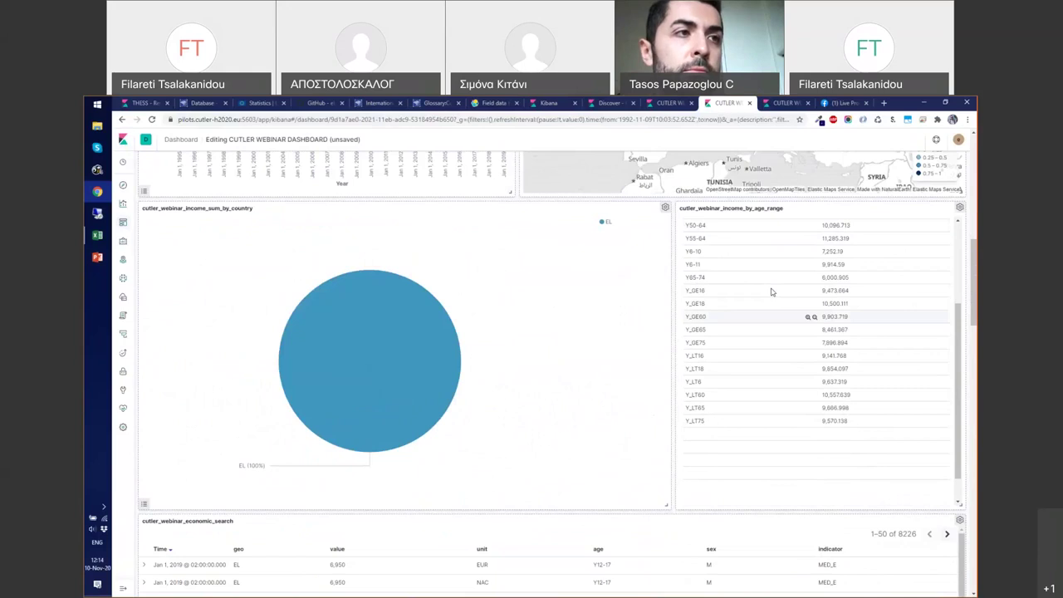
pyautogui.scroll(5, 756, 282)
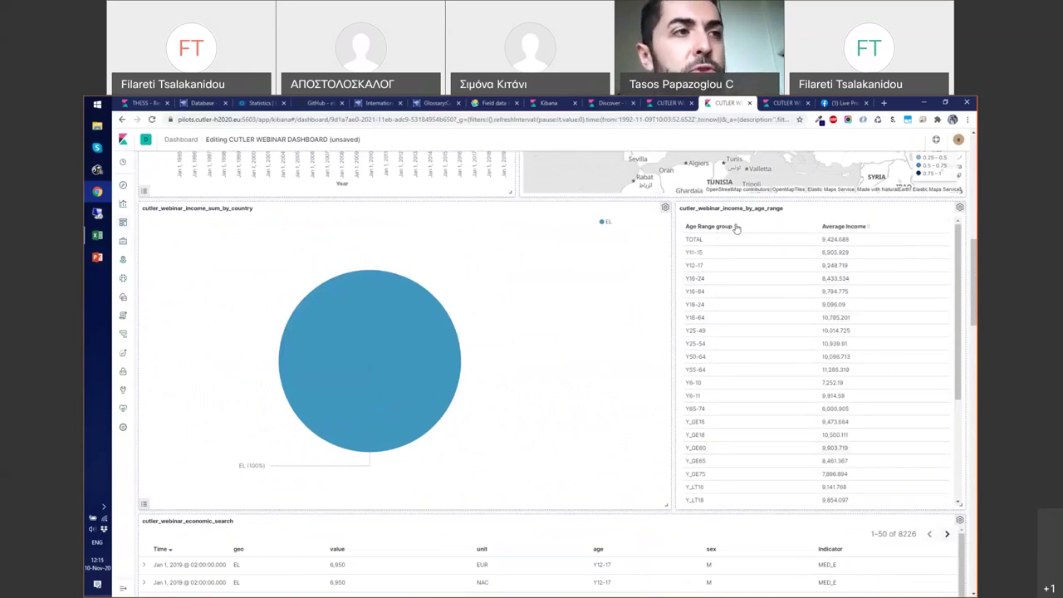
pyautogui.click(868, 227)
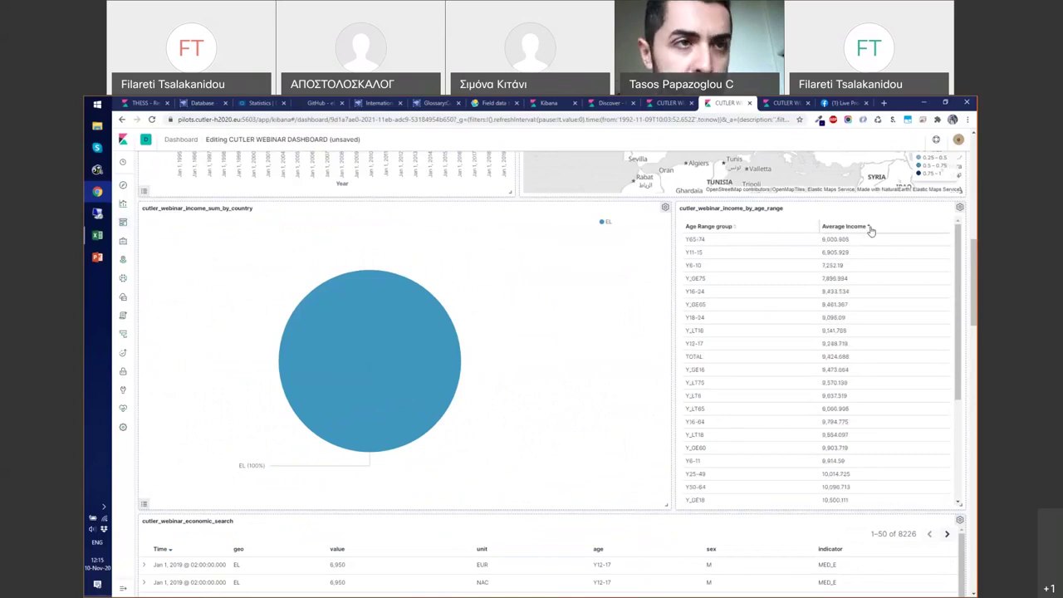
pyautogui.click(869, 226)
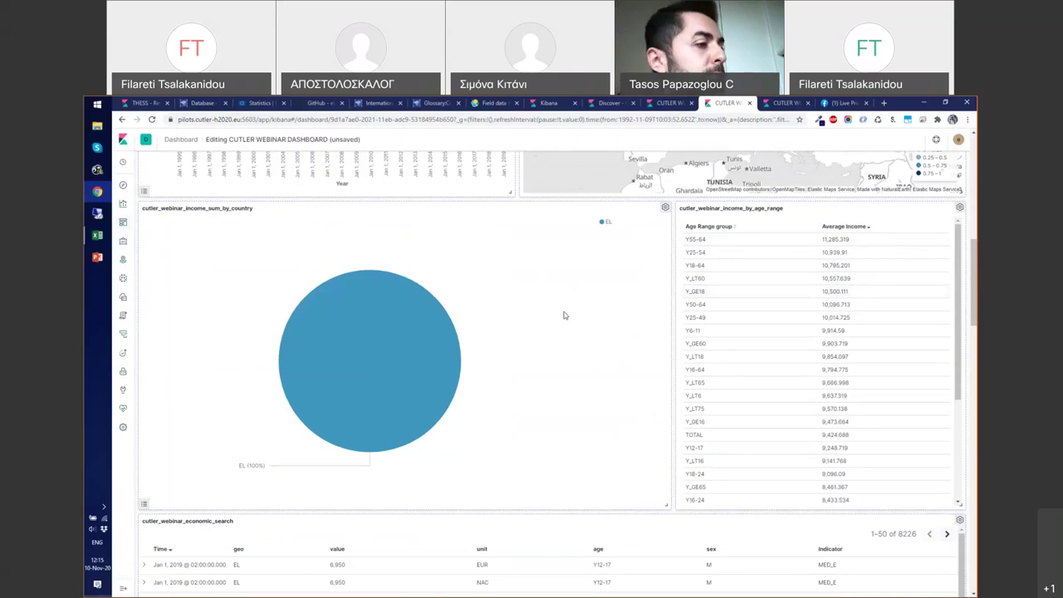
# Examine the EL-filtered unemployment charts by education level, age group and sex, and the pollutant emissions charts.
pyautogui.scroll(-1, 564, 315)
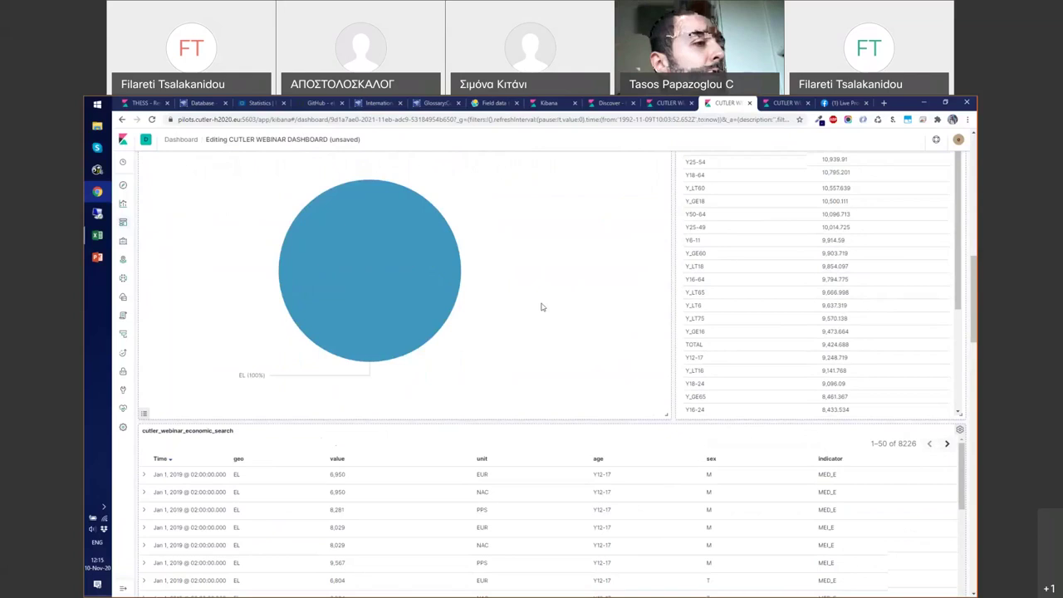
pyautogui.scroll(2, 541, 308)
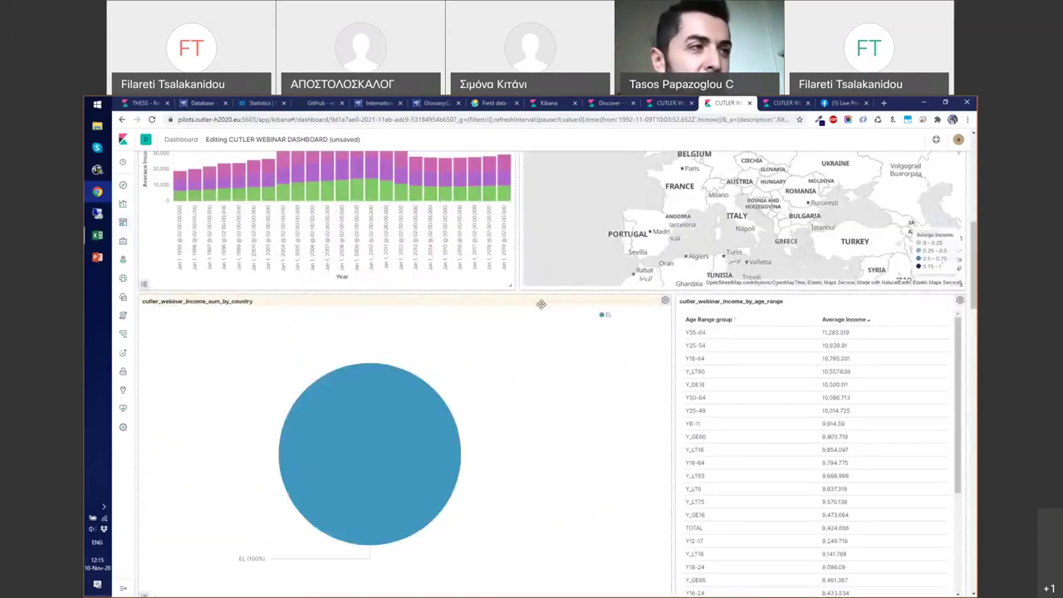
pyautogui.scroll(-4, 541, 304)
pyautogui.scroll(-7, 423, 277)
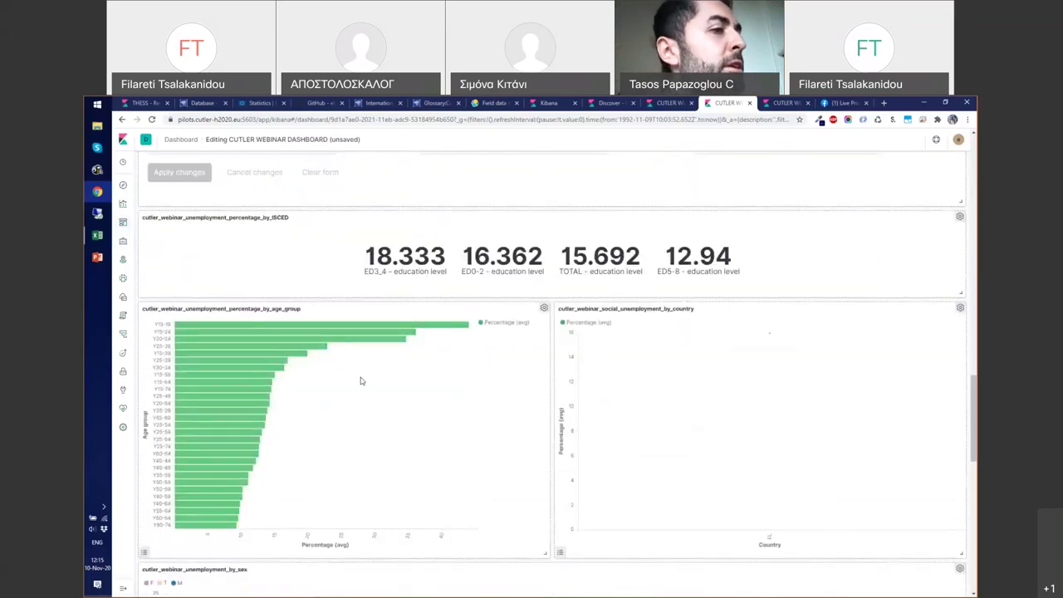
pyautogui.moveTo(453, 329)
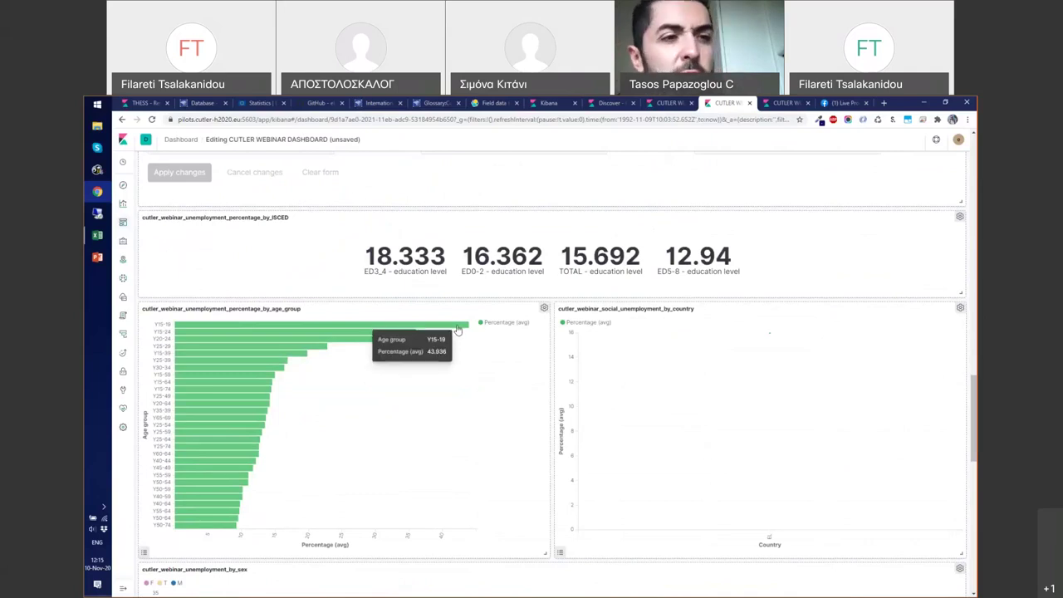
pyautogui.scroll(-1, 495, 384)
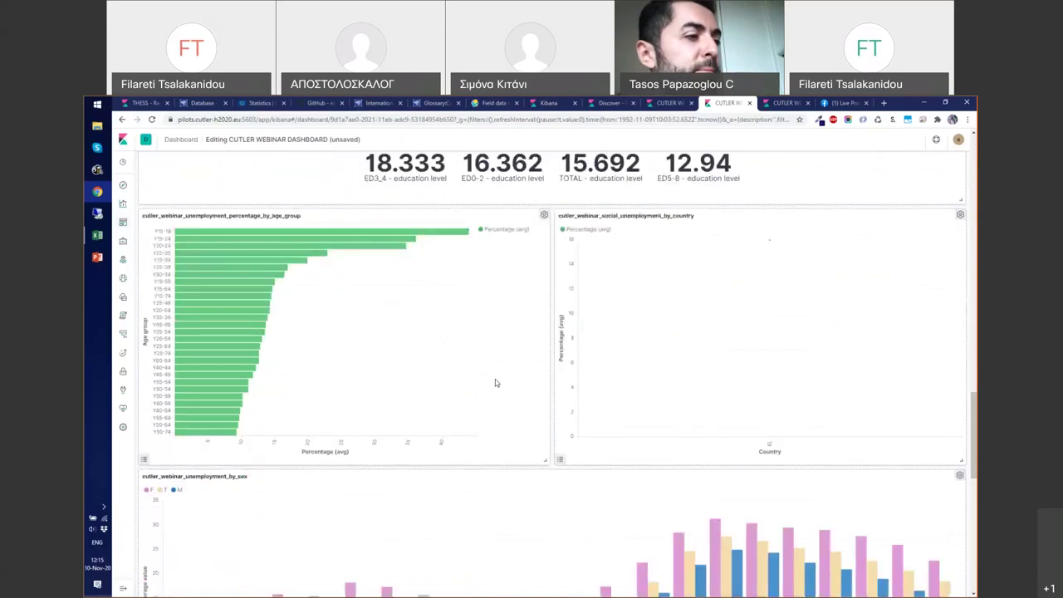
pyautogui.scroll(-3, 496, 383)
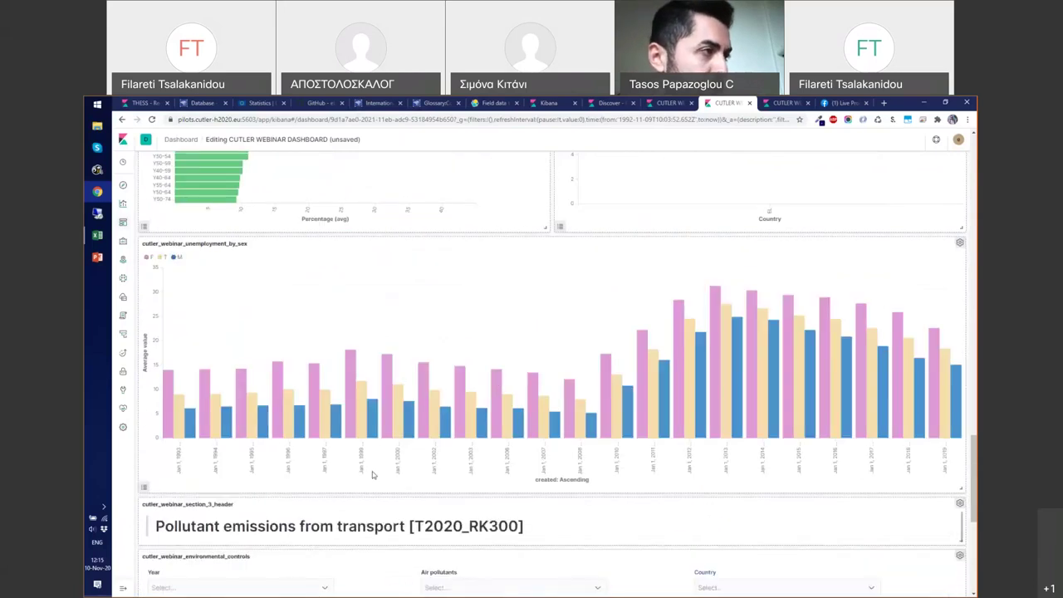
pyautogui.scroll(-2, 372, 475)
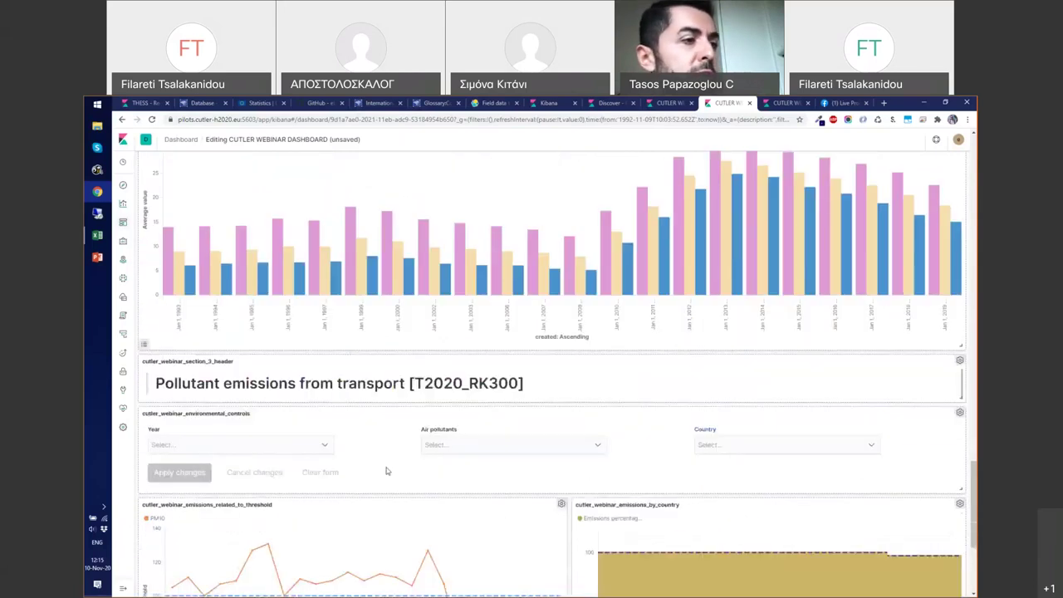
pyautogui.scroll(-3, 532, 473)
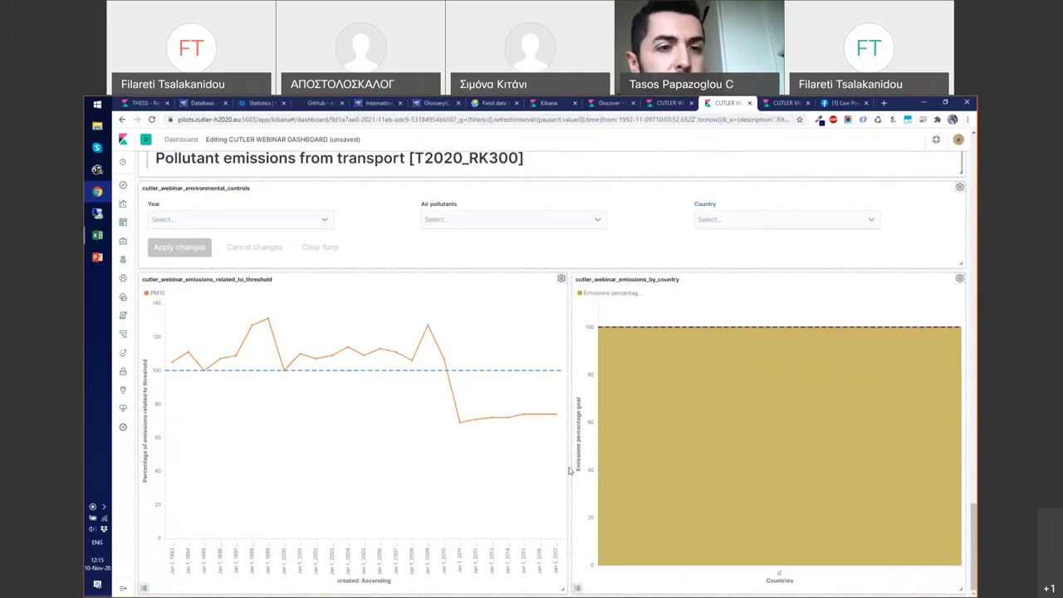
pyautogui.scroll(1, 570, 471)
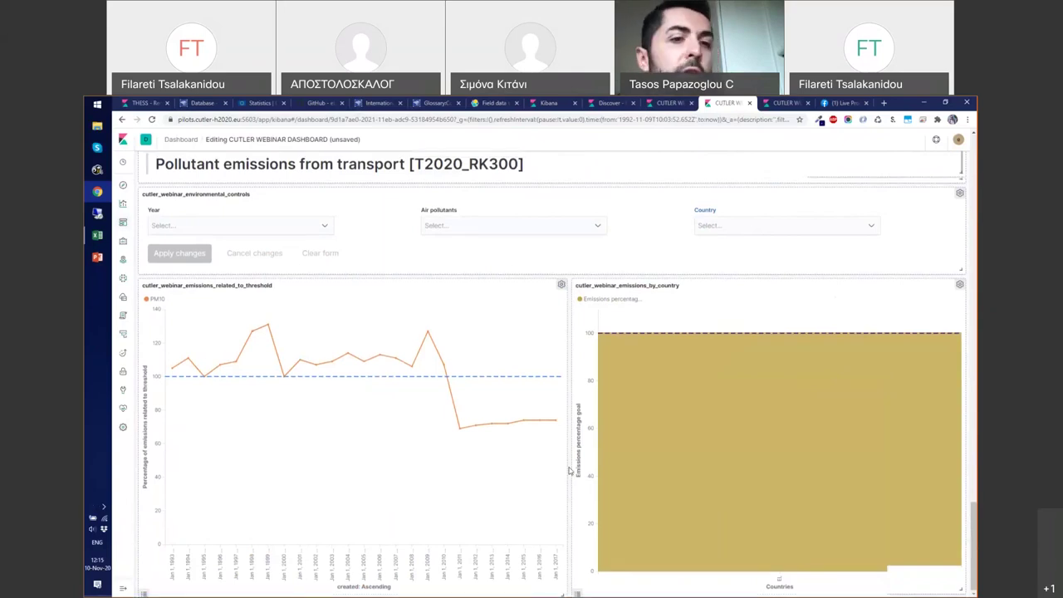
# Remove the geo.keyword: EL filter from the dashboard.
pyautogui.scroll(10, 570, 471)
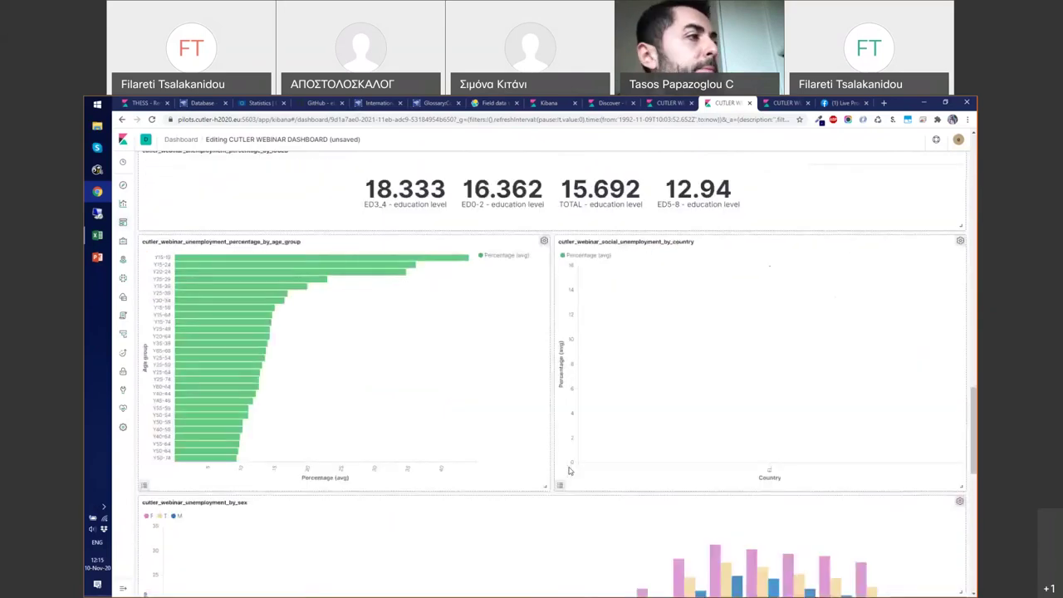
pyautogui.scroll(5, 570, 471)
pyautogui.scroll(10, 570, 471)
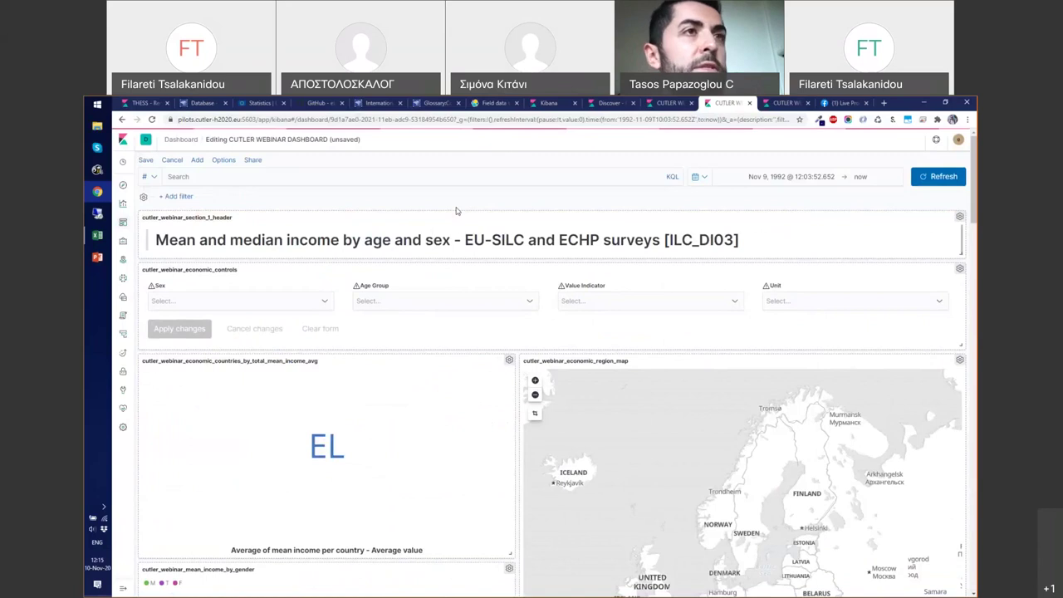
# Switch to the browser tab with the emissions line chart, open the list of visualizations and start a new one.
pyautogui.click(780, 105)
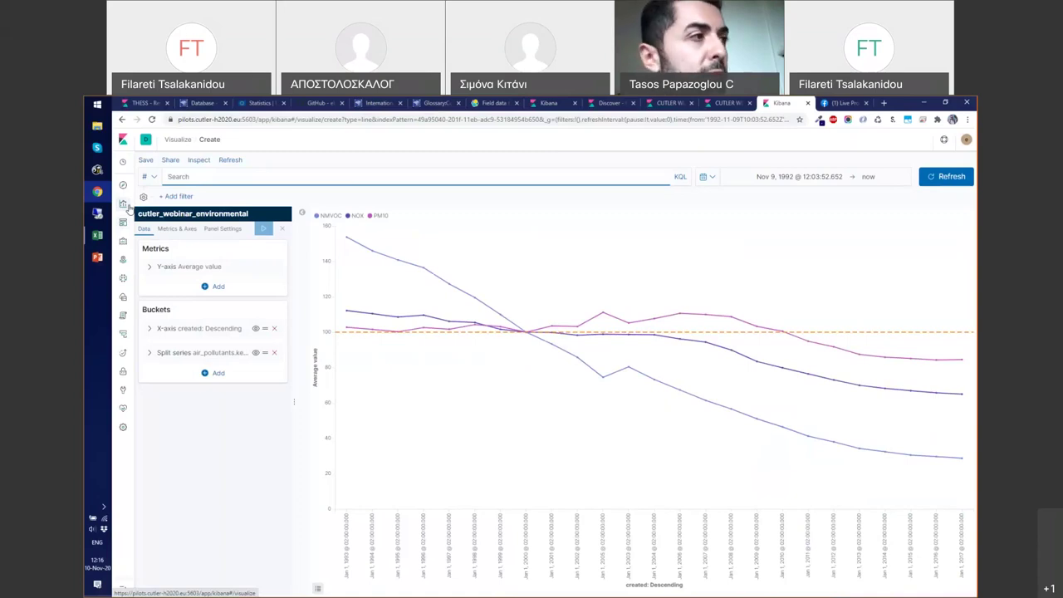
pyautogui.click(129, 208)
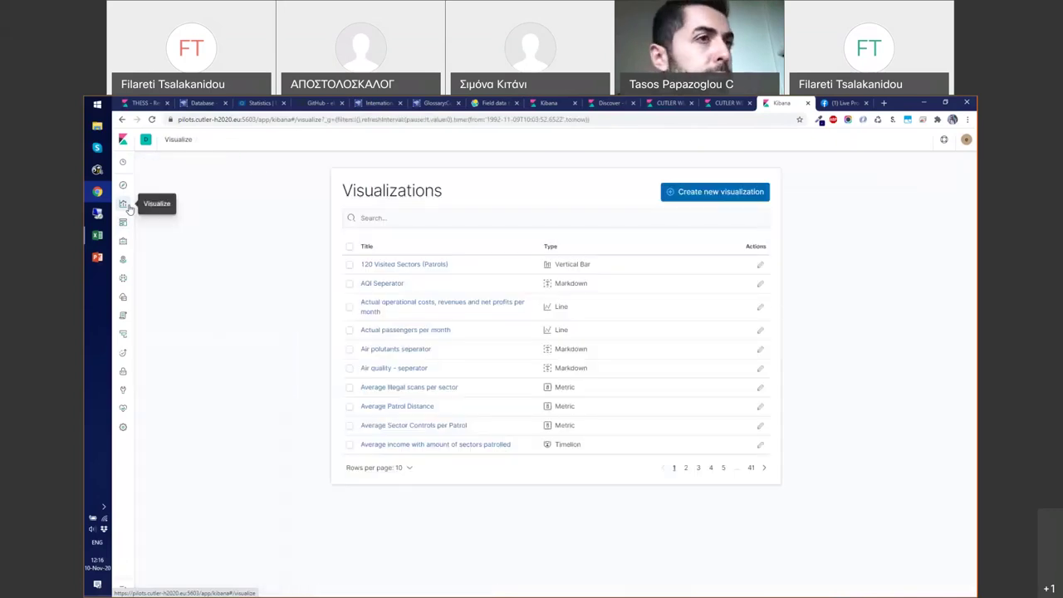
pyautogui.click(704, 192)
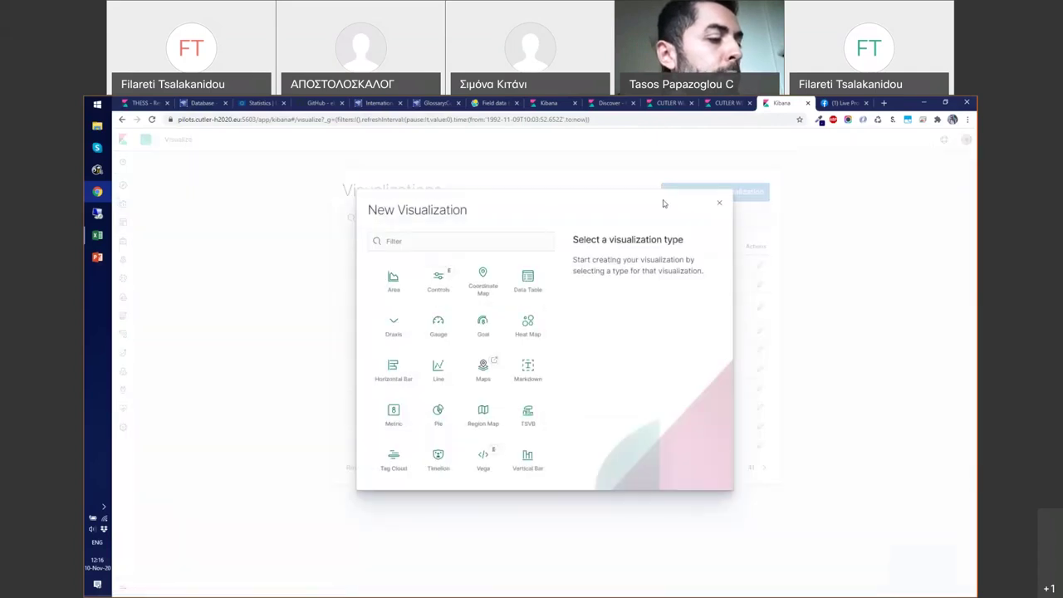